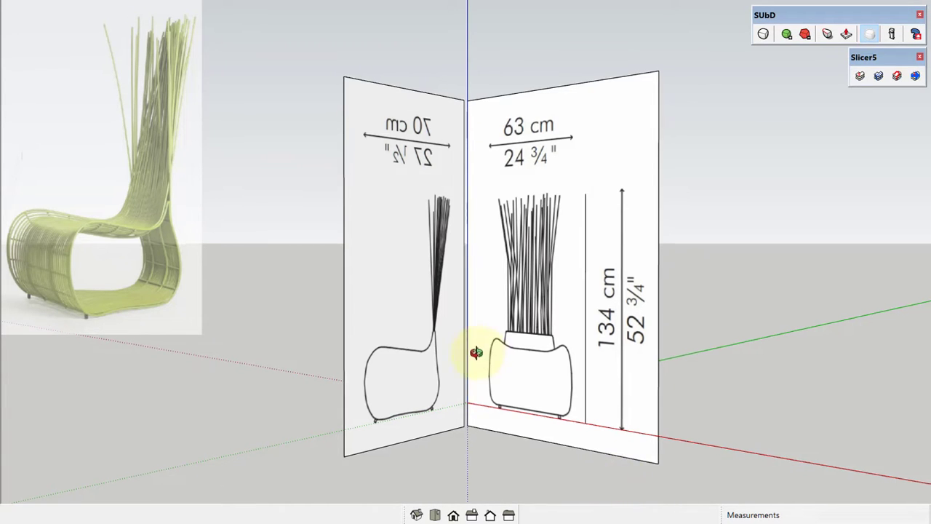
- Start tracing the chair base on the side reference, placing points along its bottom edge
{"action": "mouse_move", "coordinate": [474, 354]}
{"action": "middle_mouse_down"}
{"action": "mouse_move", "coordinate": [307, 342]}
{"action": "mouse_move", "coordinate": [433, 420]}
{"action": "mouse_move", "coordinate": [580, 416]}
{"action": "middle_mouse_up"}
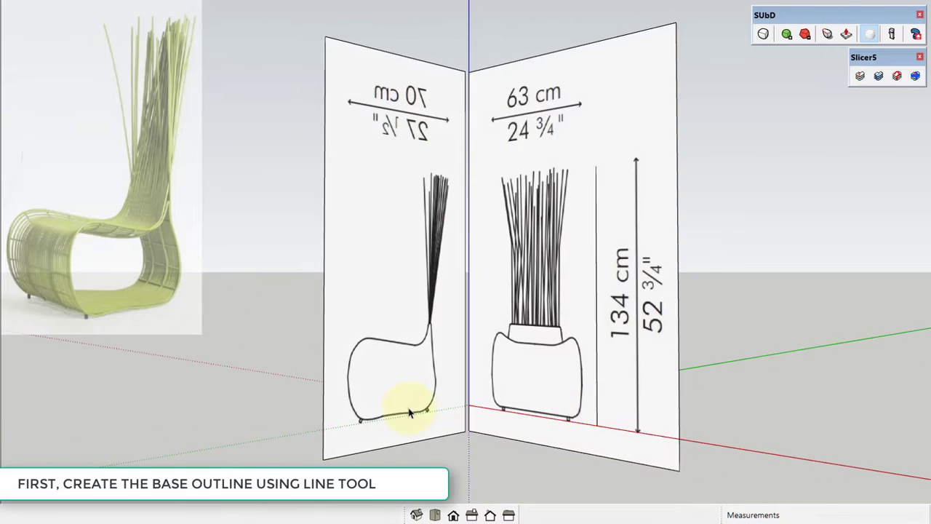
{"action": "scroll", "coordinate": [409, 412], "scroll_direction": "up", "scroll_amount": 5}
{"action": "mouse_move", "coordinate": [301, 395]}
{"action": "middle_mouse_down", "text": "shift"}
{"action": "mouse_move", "coordinate": [357, 378]}
{"action": "mouse_move", "coordinate": [489, 270]}
{"action": "middle_mouse_up", "text": "shift"}
{"action": "scroll", "coordinate": [357, 379], "scroll_direction": "up", "scroll_amount": 2}
{"action": "scroll", "coordinate": [378, 358], "scroll_direction": "up", "scroll_amount": 3}
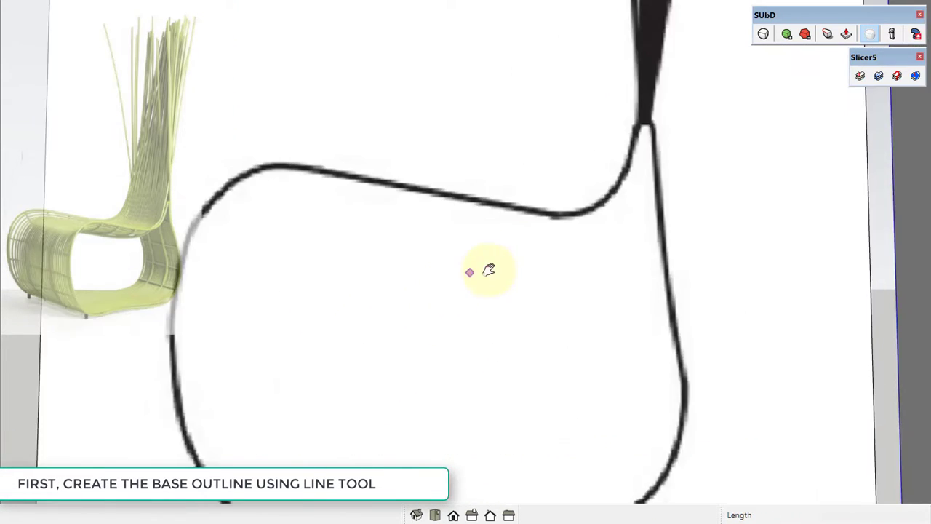
{"action": "scroll", "coordinate": [524, 208], "scroll_direction": "down", "scroll_amount": 1}
{"action": "middle_click_drag", "start_coordinate": [524, 208], "coordinate": [536, 175], "text": "shift"}
{"action": "scroll", "coordinate": [338, 84], "scroll_direction": "up", "scroll_amount": 2}
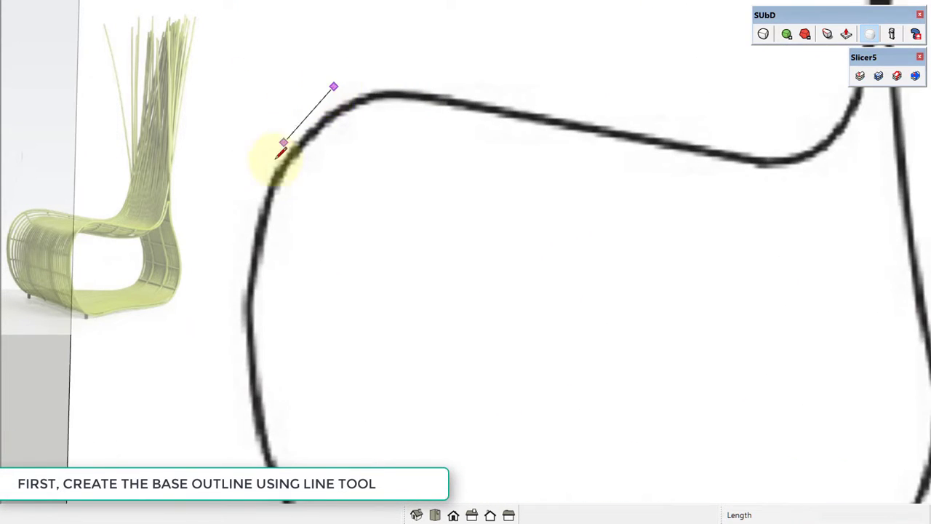
{"action": "middle_click_drag", "start_coordinate": [272, 175], "coordinate": [296, 171], "text": "shift"}
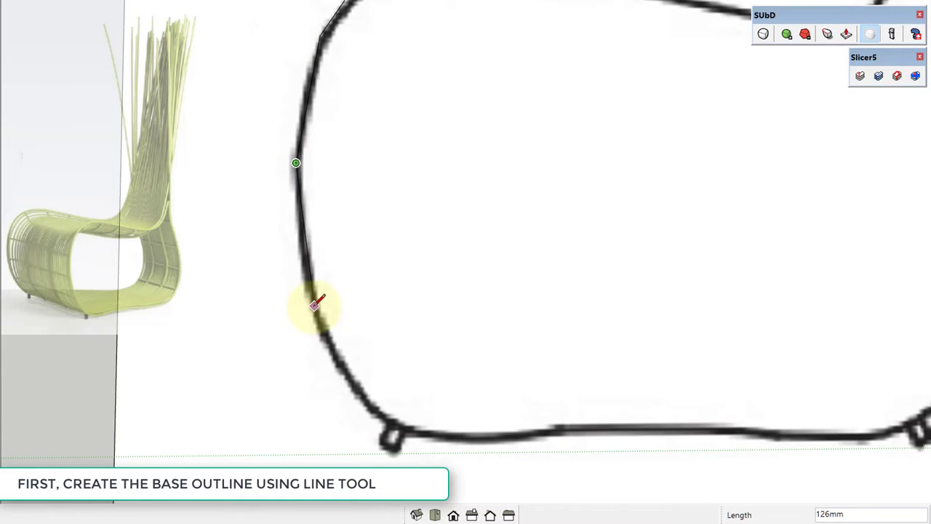
{"action": "middle_click_drag", "start_coordinate": [316, 304], "coordinate": [397, 438]}
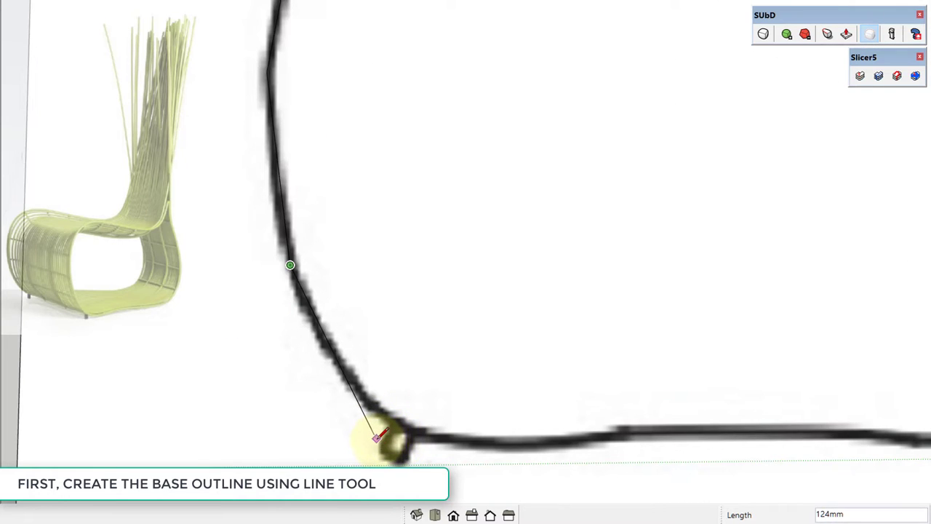
{"action": "left_click", "coordinate": [376, 437]}
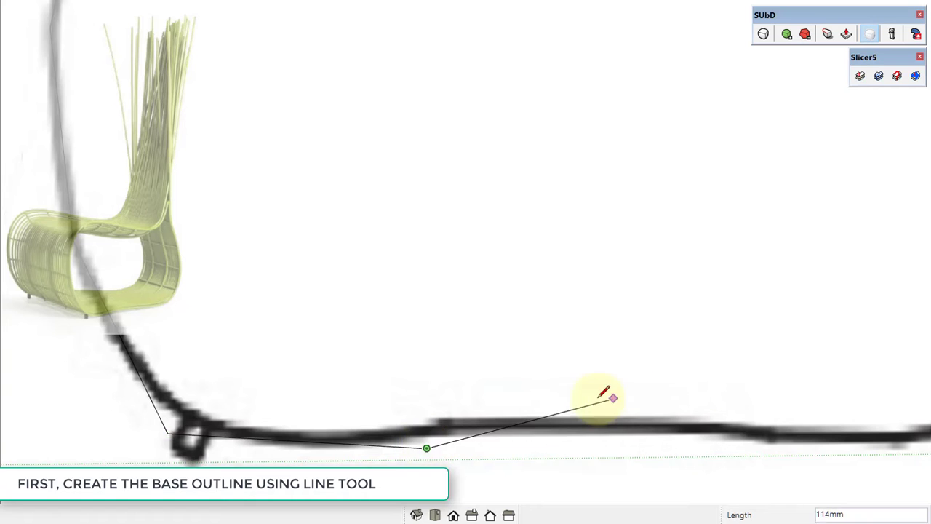
{"action": "left_click", "coordinate": [610, 406]}
{"action": "middle_click_drag", "start_coordinate": [610, 406], "coordinate": [490, 422], "text": "shift"}
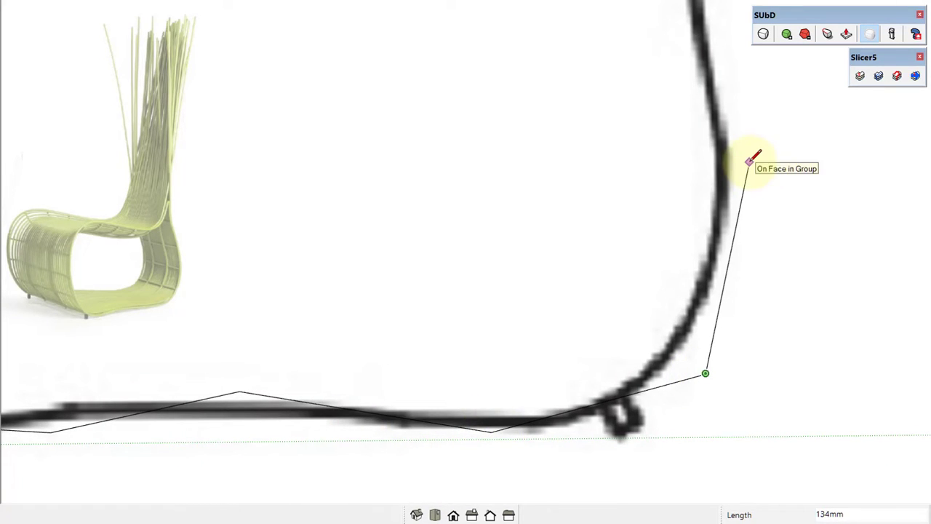
- Continue the line outline along the seat curve of the sketch
{"action": "middle_click_drag", "start_coordinate": [735, 77], "coordinate": [688, 309], "text": "shift"}
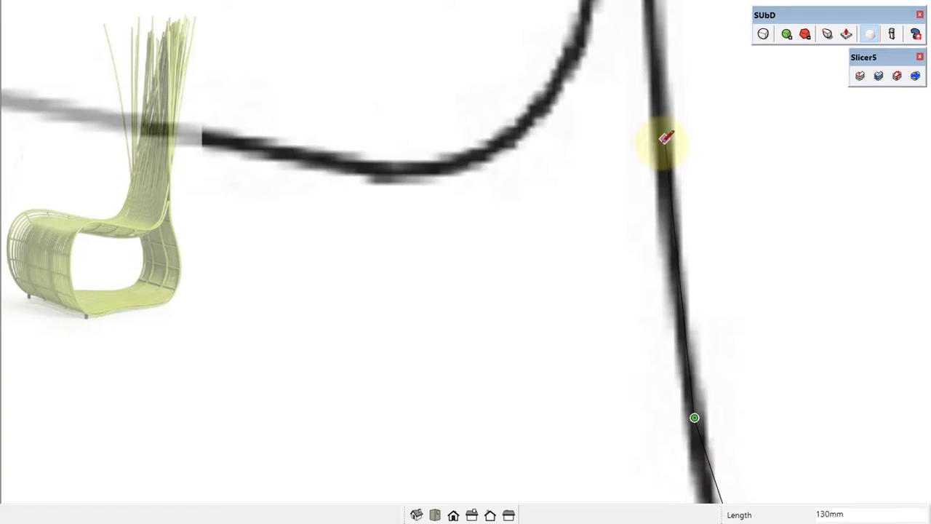
{"action": "scroll", "coordinate": [654, 255], "scroll_direction": "up", "scroll_amount": 3}
{"action": "scroll", "coordinate": [617, 335], "scroll_direction": "up", "scroll_amount": 2}
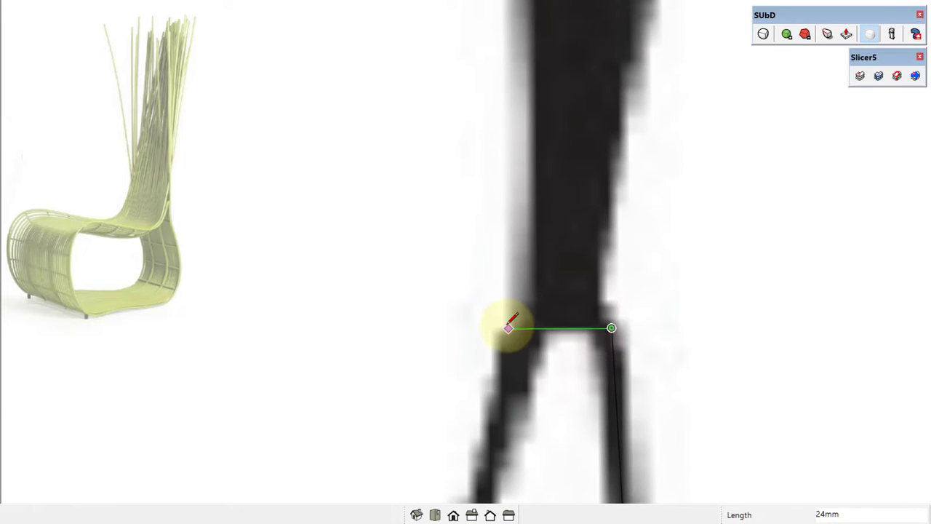
{"action": "scroll", "coordinate": [678, 223], "scroll_direction": "down", "scroll_amount": 2}
{"action": "scroll", "coordinate": [599, 332], "scroll_direction": "down", "scroll_amount": 3}
{"action": "middle_click_drag", "start_coordinate": [602, 374], "coordinate": [758, 299], "text": "shift"}
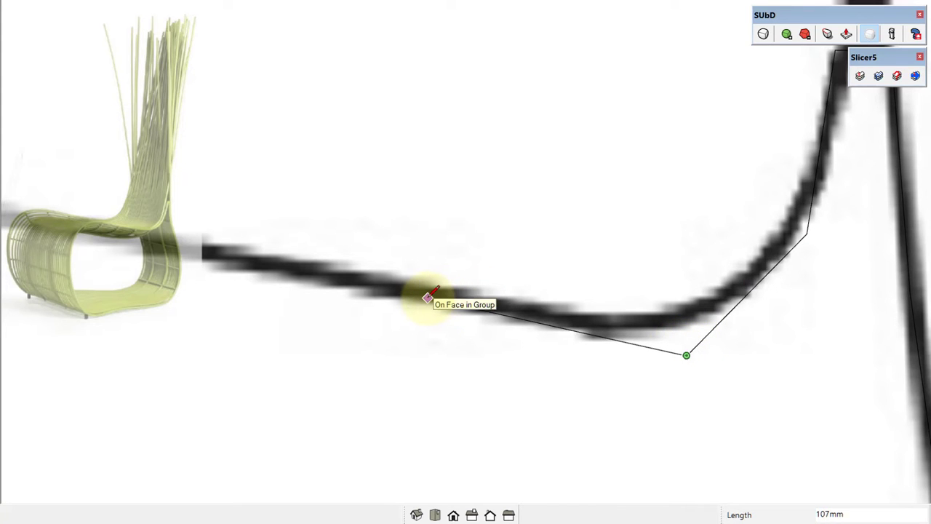
{"action": "scroll", "coordinate": [428, 298], "scroll_direction": "down", "scroll_amount": 3}
{"action": "scroll", "coordinate": [560, 326], "scroll_direction": "up", "scroll_amount": 3}
{"action": "middle_click_drag", "start_coordinate": [561, 326], "coordinate": [448, 284], "text": "shift"}
{"action": "scroll", "coordinate": [487, 311], "scroll_direction": "down", "scroll_amount": 1}
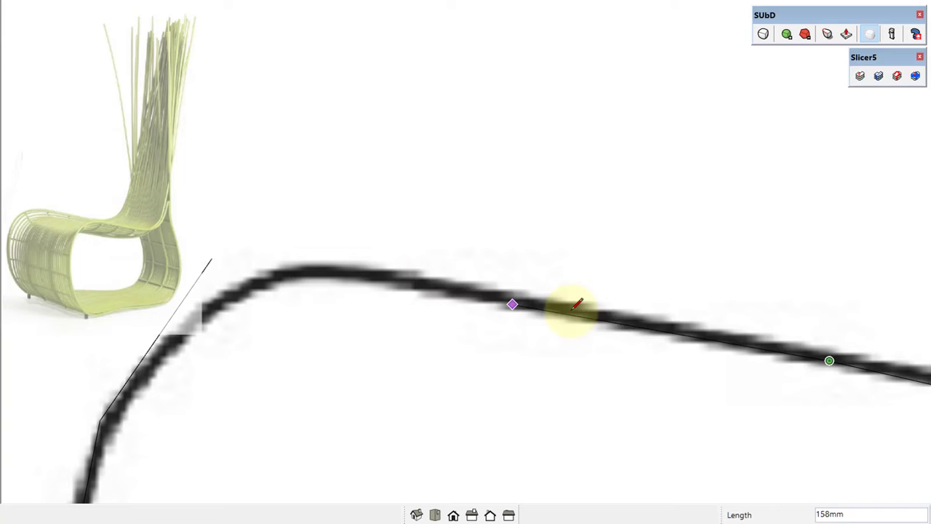
{"action": "scroll", "coordinate": [647, 327], "scroll_direction": "up", "scroll_amount": 1}
{"action": "left_click", "coordinate": [647, 326]}
- Trace the outline's top edge and close it back at the starting point
{"action": "scroll", "coordinate": [647, 327], "scroll_direction": "up", "scroll_amount": 1}
{"action": "left_click", "coordinate": [342, 262]}
{"action": "middle_click_drag", "start_coordinate": [342, 261], "coordinate": [486, 262], "text": "shift"}
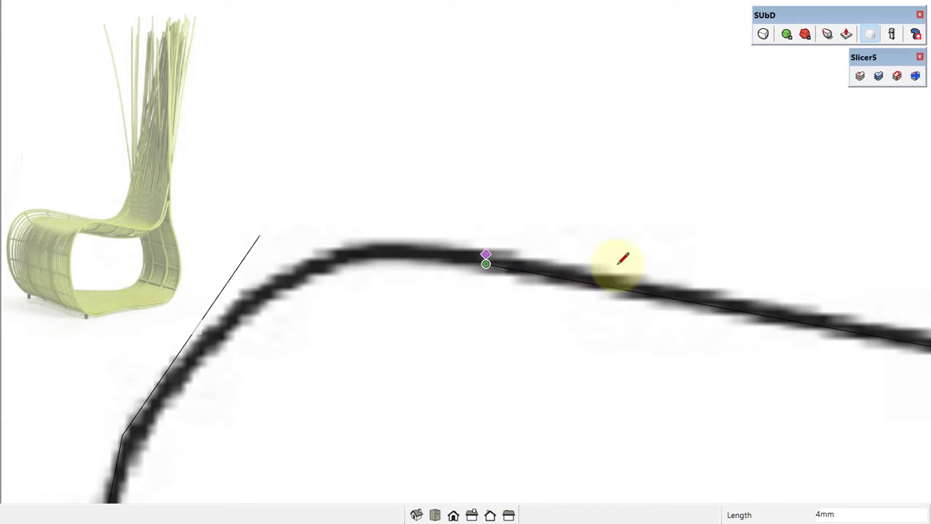
{"action": "scroll", "coordinate": [526, 259], "scroll_direction": "down", "scroll_amount": 1}
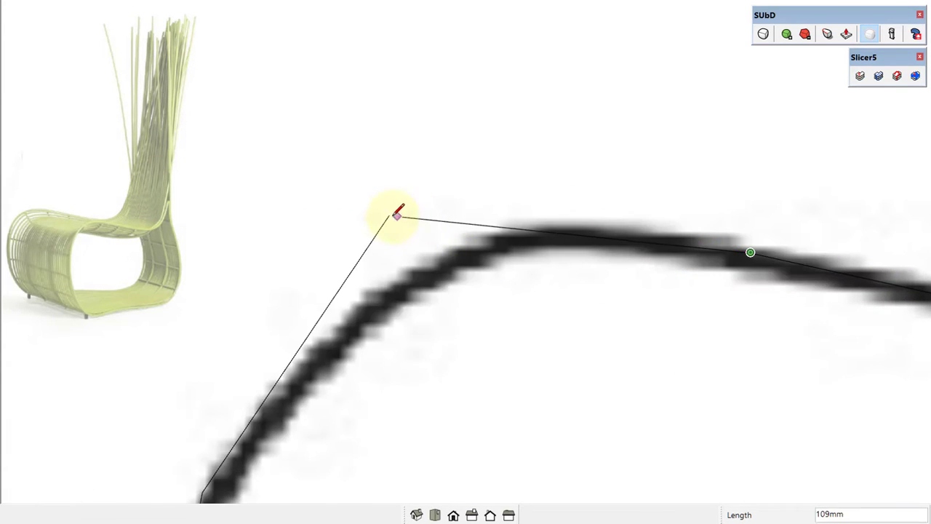
{"action": "left_click", "coordinate": [395, 210]}
{"action": "key", "text": "space"}
- Delete the face inside the closed outline, keeping only its edges
{"action": "mouse_move", "coordinate": [301, 223]}
{"action": "middle_mouse_down"}
{"action": "mouse_move", "coordinate": [524, 368]}
{"action": "mouse_move", "coordinate": [624, 228]}
{"action": "mouse_move", "coordinate": [466, 156]}
{"action": "middle_mouse_up"}
{"action": "left_click", "coordinate": [524, 367]}
{"action": "key", "text": "Delete"}
{"action": "scroll", "coordinate": [758, 170], "scroll_direction": "up", "scroll_amount": 2}
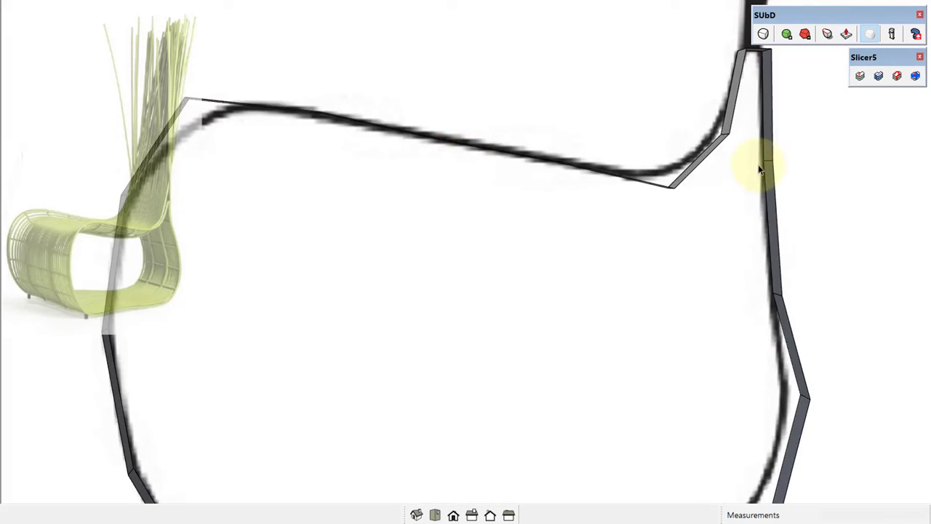
- Group the traced outline edges
{"action": "left_click", "coordinate": [545, 273]}
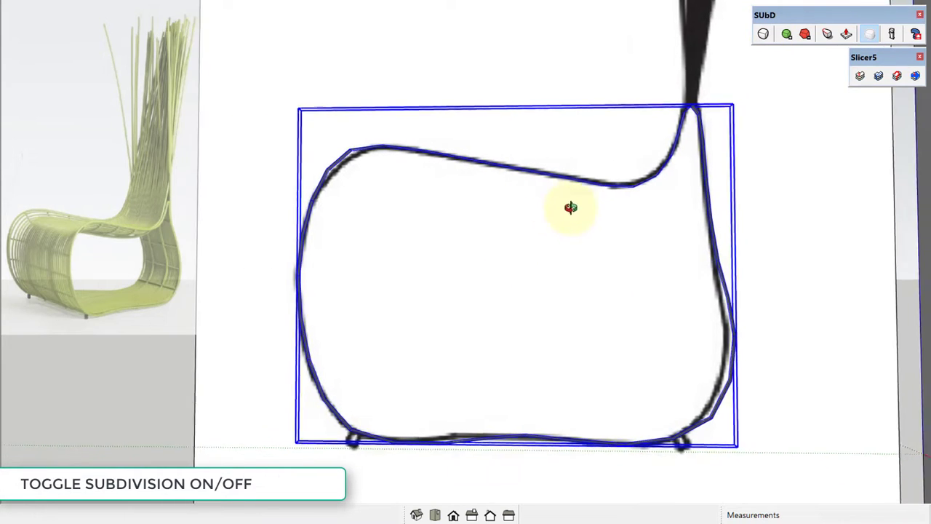
{"action": "mouse_move", "coordinate": [733, 380]}
{"action": "middle_mouse_down"}
{"action": "mouse_move", "coordinate": [648, 354]}
{"action": "mouse_move", "coordinate": [476, 223]}
{"action": "mouse_move", "coordinate": [650, 389]}
{"action": "middle_mouse_up"}
{"action": "scroll", "coordinate": [721, 114], "scroll_direction": "up", "scroll_amount": 3}
{"action": "scroll", "coordinate": [445, 207], "scroll_direction": "up", "scroll_amount": 2}
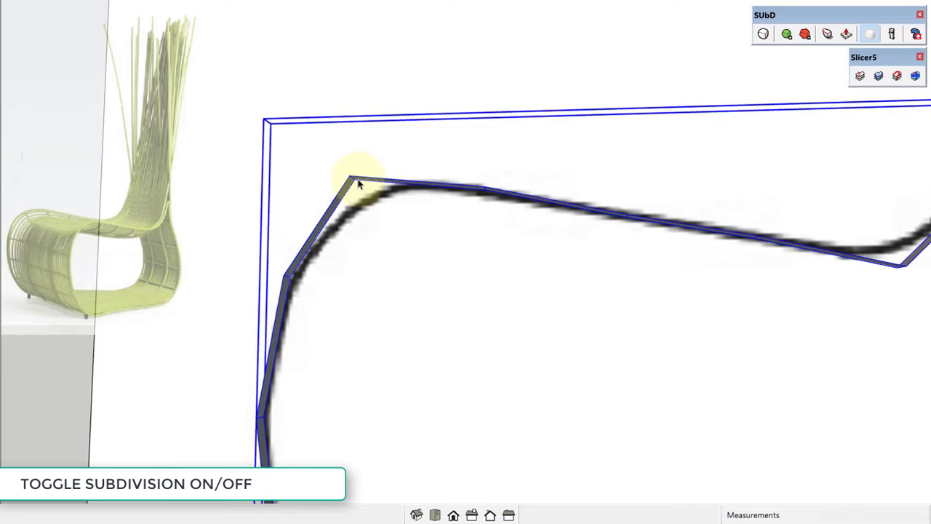
- Toggle subdivision off and on with Ctrl+T to compare the control cage with the smoothed curve
{"action": "key", "text": "ctrl+t"}
{"action": "scroll", "coordinate": [465, 356], "scroll_direction": "up", "scroll_amount": 1}
{"action": "key", "text": "m"}
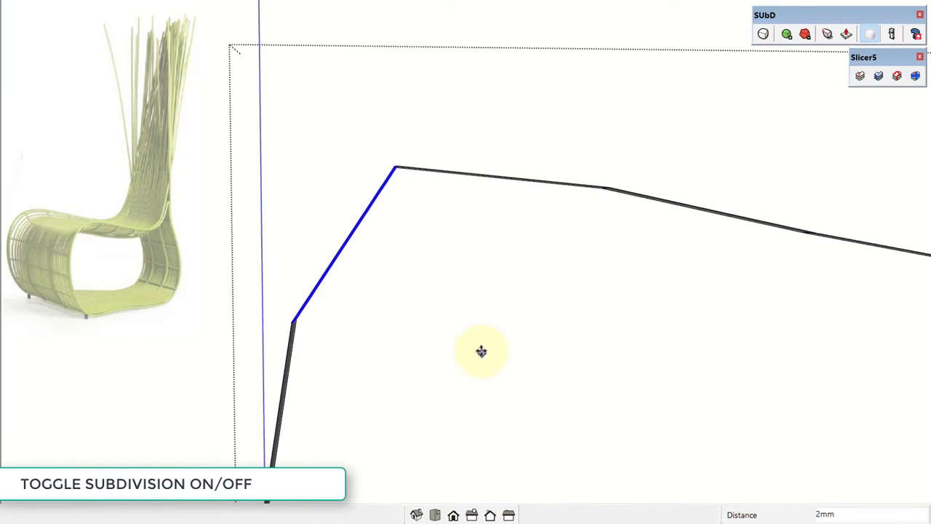
{"action": "middle_click_drag", "start_coordinate": [476, 329], "coordinate": [480, 285]}
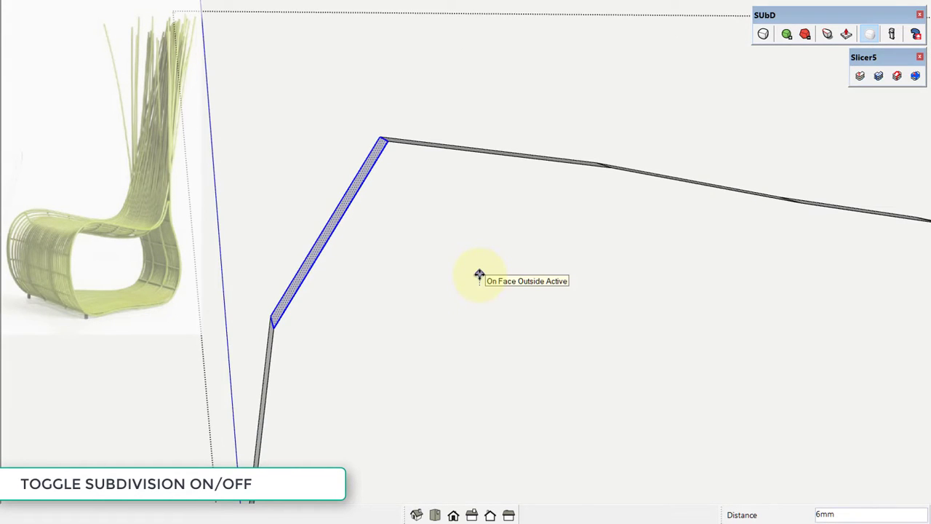
{"action": "key", "text": "ctrl+t"}
{"action": "mouse_move", "coordinate": [552, 214]}
{"action": "middle_mouse_down"}
{"action": "mouse_move", "coordinate": [515, 192]}
{"action": "mouse_move", "coordinate": [552, 119]}
{"action": "mouse_move", "coordinate": [467, 159]}
{"action": "middle_mouse_up"}
{"action": "left_click", "coordinate": [487, 189]}
{"action": "middle_click_drag", "start_coordinate": [490, 194], "coordinate": [396, 172]}
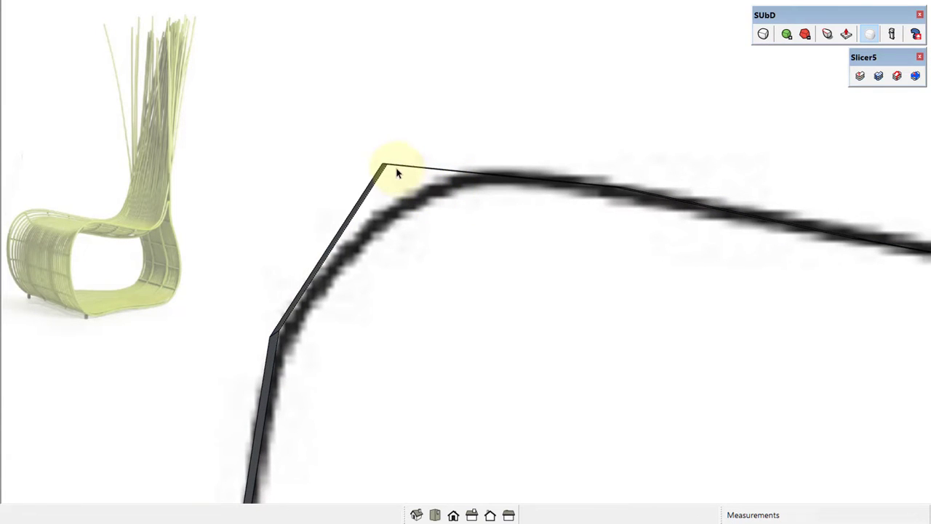
- Switch the outline's SUbD subdivision off and back on to inspect the coarse polyline
{"action": "left_click", "coordinate": [786, 34]}
{"action": "scroll", "coordinate": [477, 191], "scroll_direction": "down", "scroll_amount": 2}
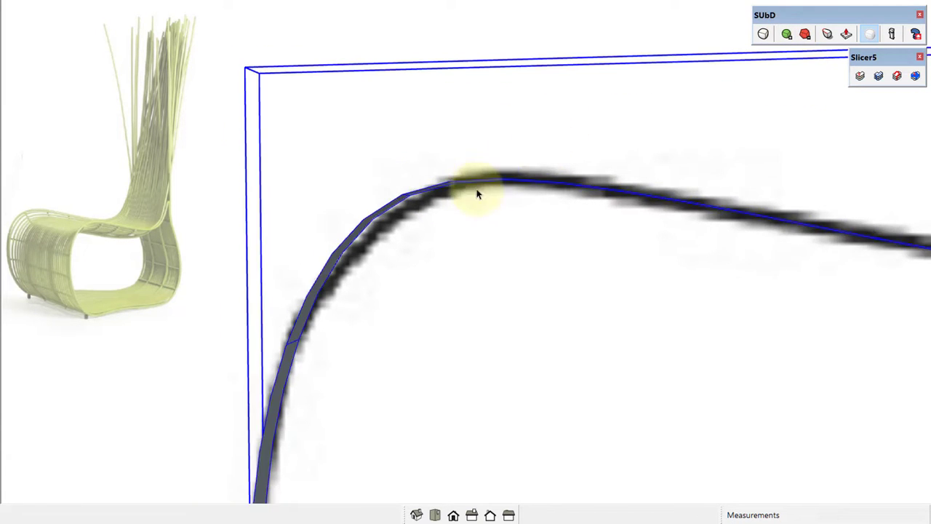
{"action": "scroll", "coordinate": [467, 207], "scroll_direction": "down", "scroll_amount": 2}
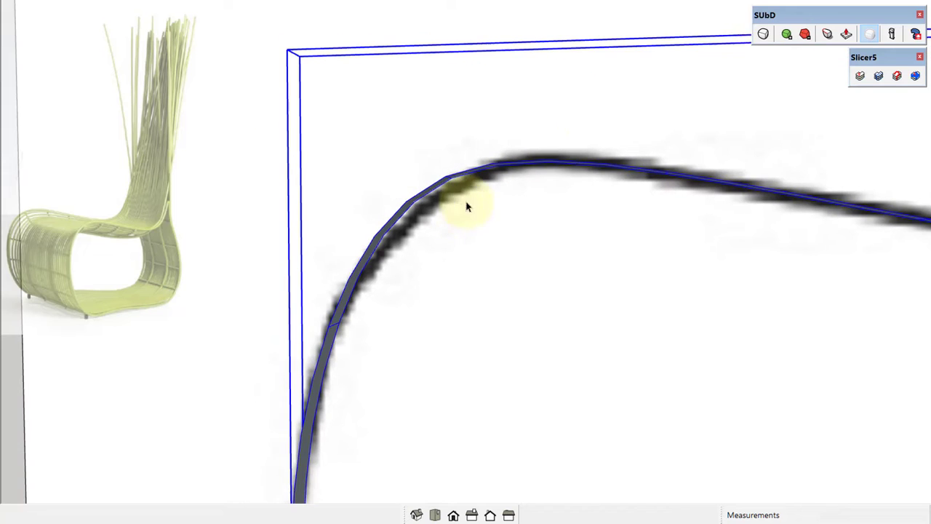
{"action": "left_click", "coordinate": [763, 34]}
{"action": "left_click", "coordinate": [411, 131]}
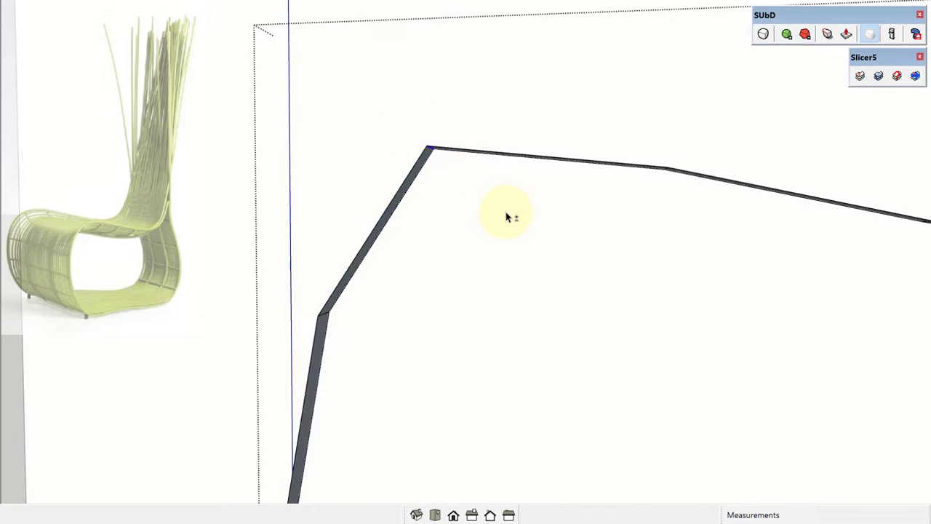
{"action": "mouse_move", "coordinate": [549, 221]}
{"action": "middle_mouse_down"}
{"action": "mouse_move", "coordinate": [509, 214]}
{"action": "mouse_move", "coordinate": [562, 201]}
{"action": "middle_mouse_up"}
{"action": "left_click", "coordinate": [763, 34]}
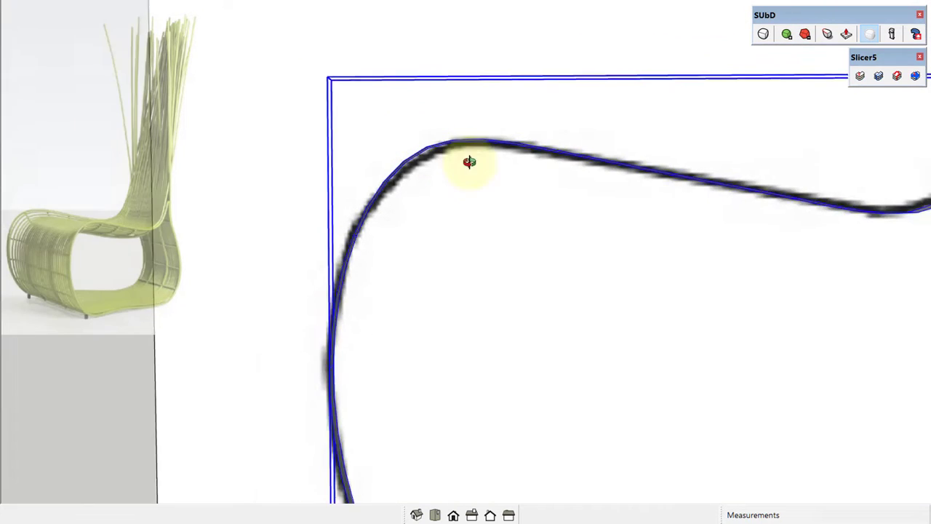
{"action": "mouse_move", "coordinate": [470, 162]}
{"action": "middle_mouse_down"}
{"action": "mouse_move", "coordinate": [383, 116]}
{"action": "mouse_move", "coordinate": [408, 118]}
{"action": "mouse_move", "coordinate": [502, 187]}
{"action": "mouse_move", "coordinate": [269, 324]}
{"action": "middle_mouse_up"}
{"action": "middle_click_drag", "start_coordinate": [286, 378], "coordinate": [312, 373]}
- Subdivide the polyline, then turn subdivision off again to reveal the control cage
{"action": "key", "text": "m"}
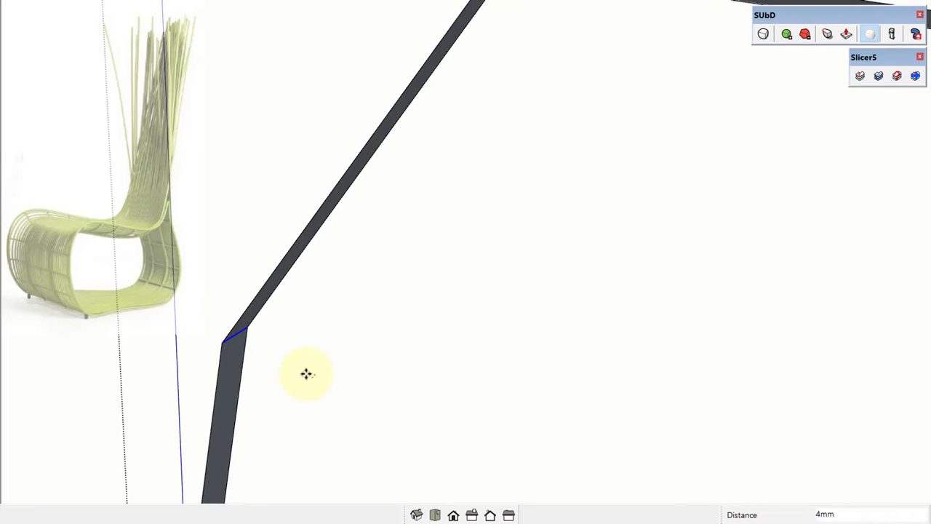
{"action": "left_click", "coordinate": [763, 36]}
{"action": "left_click_drag", "start_coordinate": [811, 16], "coordinate": [809, 13]}
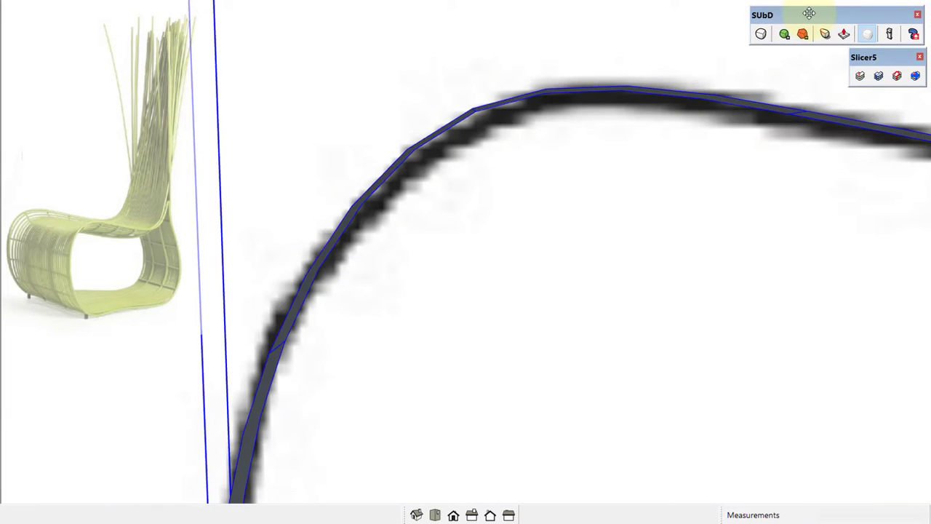
{"action": "middle_click_drag", "start_coordinate": [592, 125], "coordinate": [365, 202]}
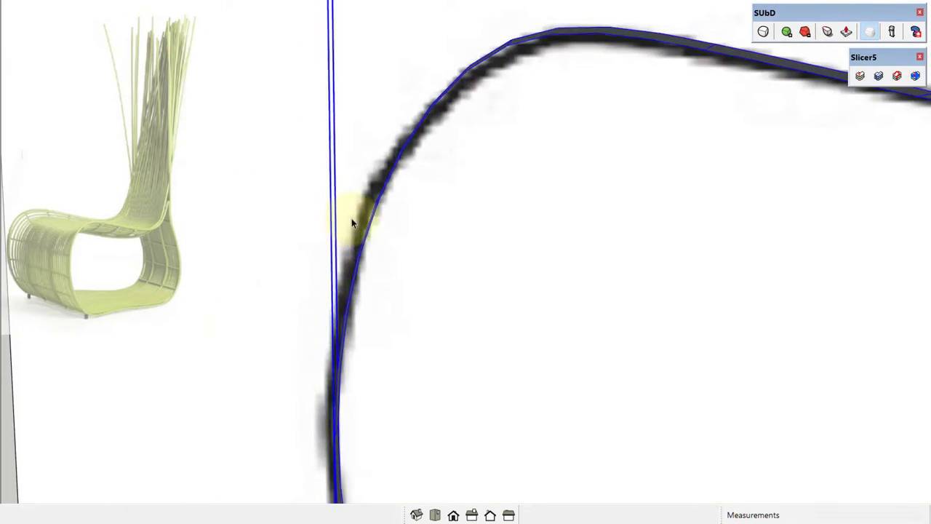
{"action": "left_click", "coordinate": [554, 257]}
{"action": "mouse_move", "coordinate": [558, 252]}
{"action": "middle_mouse_down"}
{"action": "mouse_move", "coordinate": [306, 211]}
{"action": "mouse_move", "coordinate": [368, 366]}
{"action": "mouse_move", "coordinate": [453, 357]}
{"action": "mouse_move", "coordinate": [415, 104]}
{"action": "middle_mouse_up"}
{"action": "left_click", "coordinate": [416, 104]}
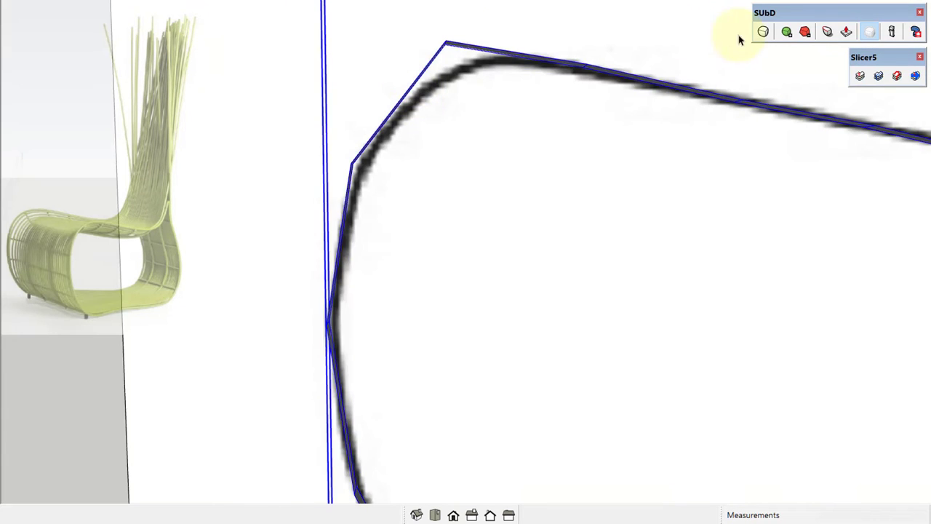
{"action": "left_click", "coordinate": [763, 33]}
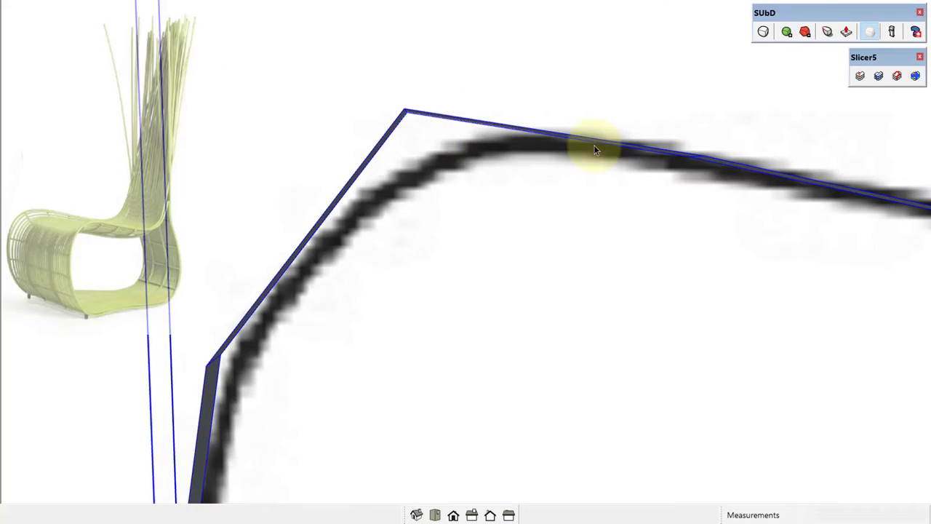
- Select the base curve cage and preview it as a smooth subdivided curve
{"action": "scroll", "coordinate": [472, 160], "scroll_direction": "up", "scroll_amount": 2}
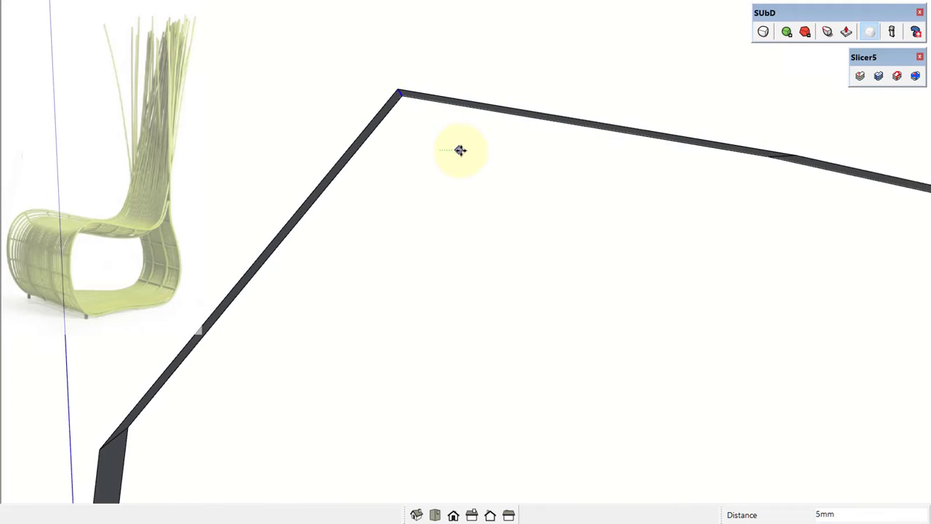
{"action": "key", "text": "space"}
{"action": "scroll", "coordinate": [426, 109], "scroll_direction": "down", "scroll_amount": 1}
{"action": "left_click", "coordinate": [427, 109]}
{"action": "left_click", "coordinate": [763, 32]}
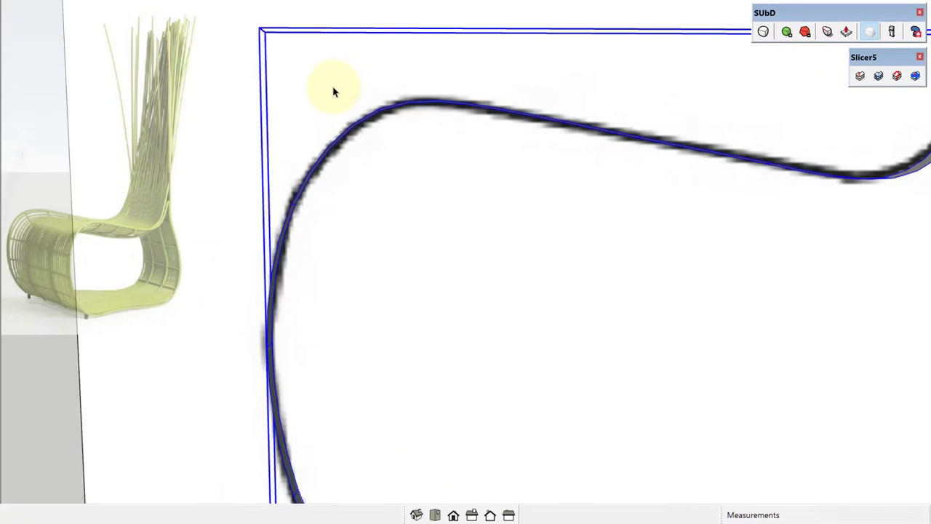
{"action": "scroll", "coordinate": [385, 374], "scroll_direction": "down", "scroll_amount": 3}
{"action": "scroll", "coordinate": [312, 395], "scroll_direction": "up", "scroll_amount": 3}
{"action": "scroll", "coordinate": [396, 280], "scroll_direction": "up", "scroll_amount": 2}
- Revert to the coarse cage, reselect it and show its smoothed subdivided version
{"action": "key", "text": "ctrl+z"}
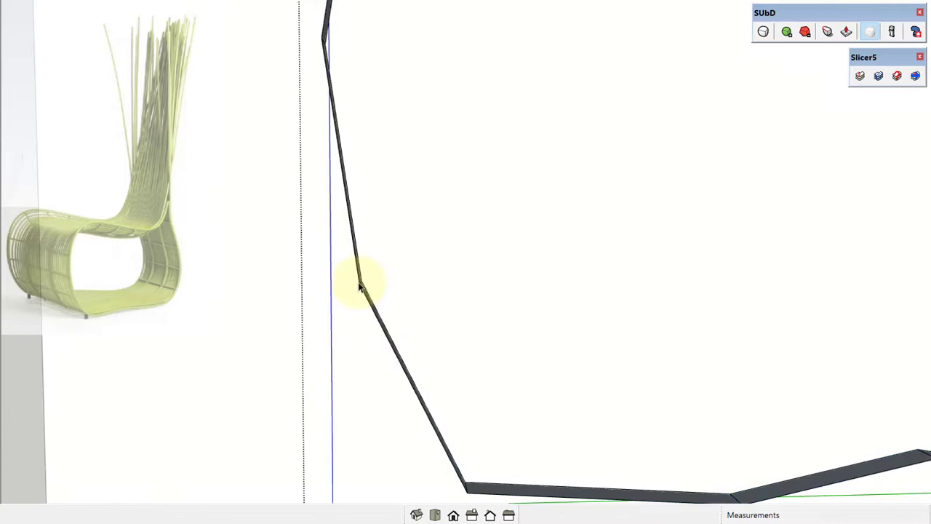
{"action": "scroll", "coordinate": [542, 325], "scroll_direction": "up", "scroll_amount": 1}
{"action": "scroll", "coordinate": [569, 325], "scroll_direction": "down", "scroll_amount": 3}
{"action": "left_click", "coordinate": [347, 245]}
{"action": "scroll", "coordinate": [827, 208], "scroll_direction": "down", "scroll_amount": 1}
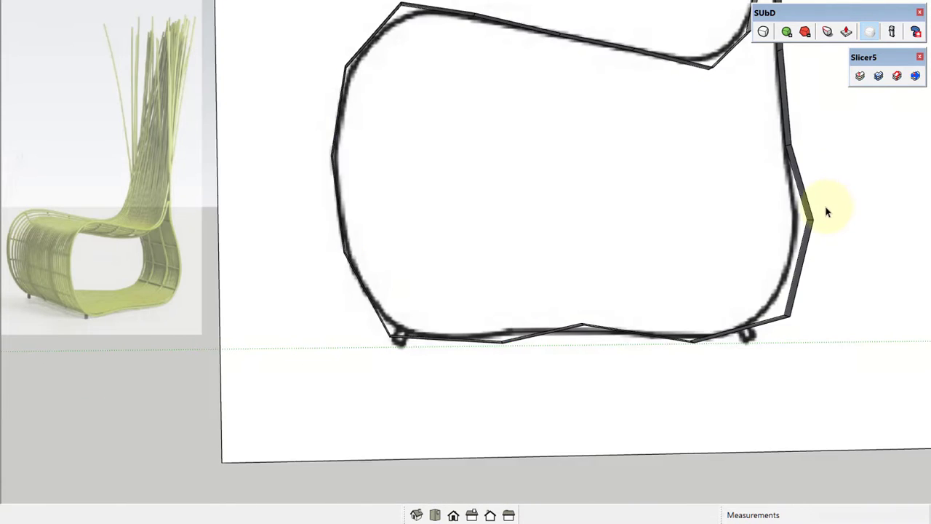
{"action": "scroll", "coordinate": [827, 208], "scroll_direction": "up", "scroll_amount": 1}
{"action": "scroll", "coordinate": [710, 264], "scroll_direction": "up", "scroll_amount": 1}
{"action": "left_click", "coordinate": [761, 33]}
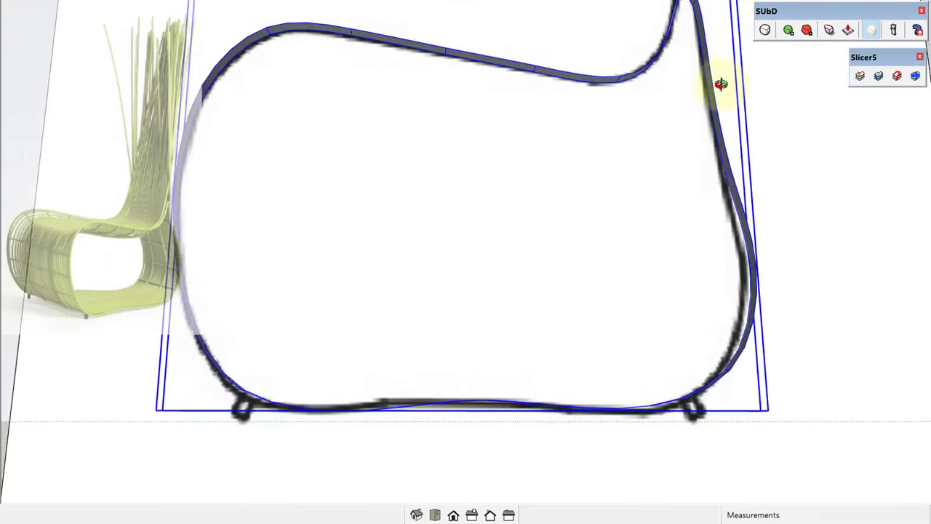
- Undo the smoothing and pick the cage's bottom-left edge for editing
{"action": "scroll", "coordinate": [454, 363], "scroll_direction": "up", "scroll_amount": 1}
{"action": "scroll", "coordinate": [473, 393], "scroll_direction": "up", "scroll_amount": 1}
{"action": "scroll", "coordinate": [513, 398], "scroll_direction": "down", "scroll_amount": 1}
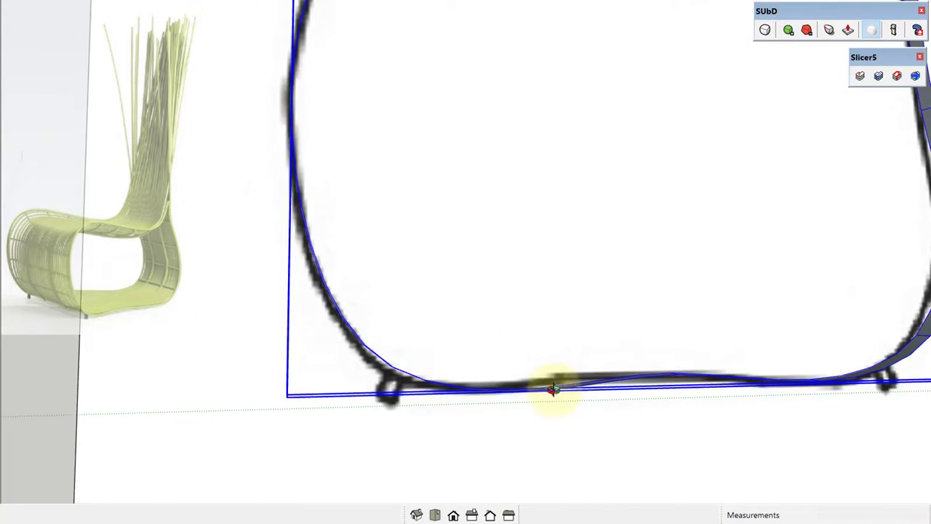
{"action": "scroll", "coordinate": [555, 384], "scroll_direction": "down", "scroll_amount": 1}
{"action": "key", "text": "ctrl+z"}
{"action": "left_click", "coordinate": [293, 385]}
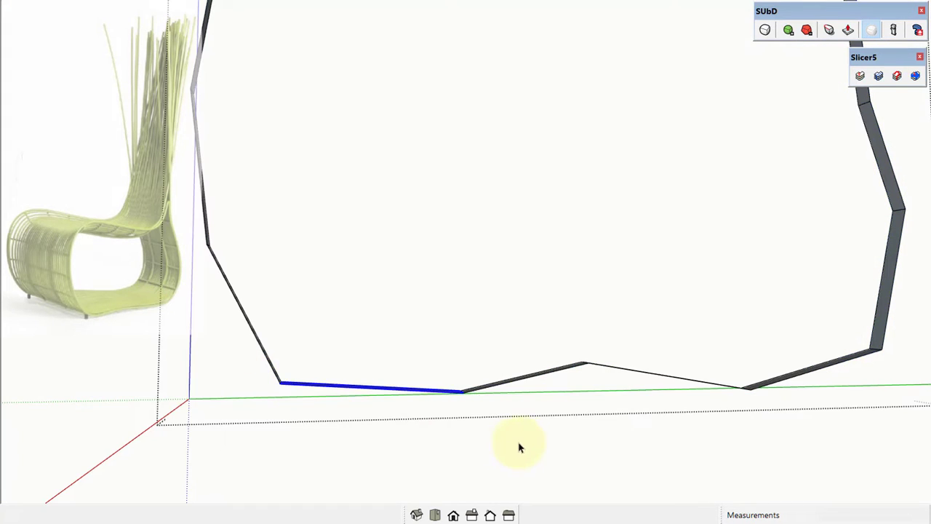
{"action": "scroll", "coordinate": [557, 408], "scroll_direction": "down", "scroll_amount": 2}
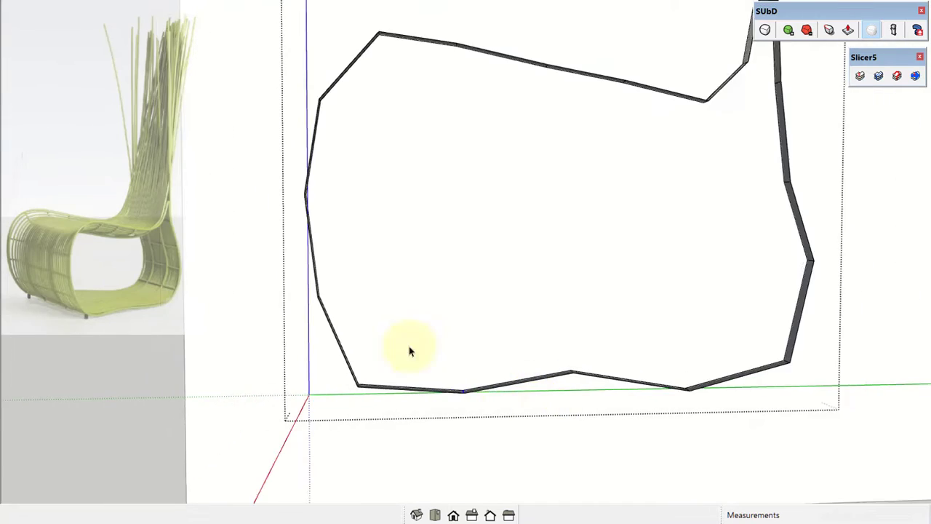
{"action": "scroll", "coordinate": [349, 306], "scroll_direction": "up", "scroll_amount": 1}
{"action": "scroll", "coordinate": [312, 281], "scroll_direction": "up", "scroll_amount": 2}
{"action": "scroll", "coordinate": [542, 319], "scroll_direction": "down", "scroll_amount": 2}
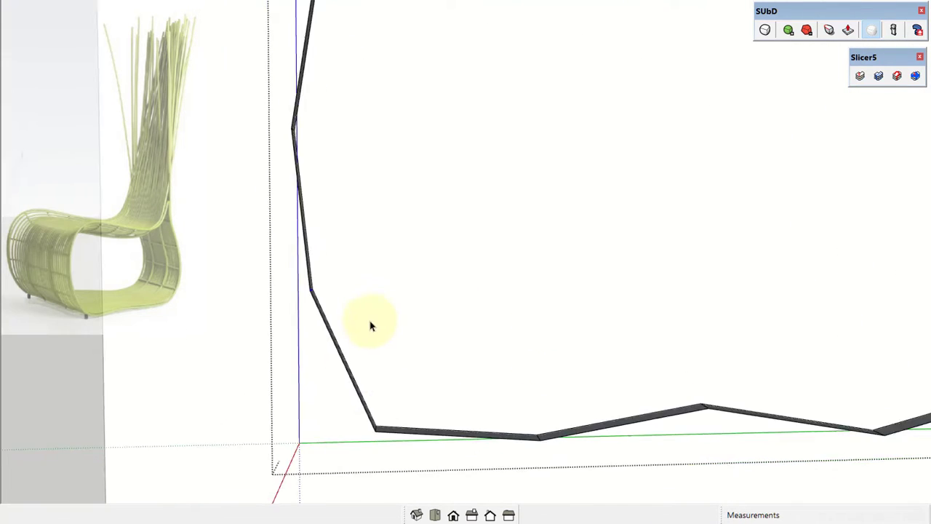
{"action": "scroll", "coordinate": [396, 434], "scroll_direction": "up", "scroll_amount": 2}
{"action": "left_click", "coordinate": [766, 30]}
{"action": "scroll", "coordinate": [356, 216], "scroll_direction": "down", "scroll_amount": 3}
- Preview the smoothed curve against the sketch, then return to the coarse cage
{"action": "middle_click_drag", "start_coordinate": [356, 216], "coordinate": [494, 343], "text": "shift"}
{"action": "scroll", "coordinate": [335, 331], "scroll_direction": "up", "scroll_amount": 3}
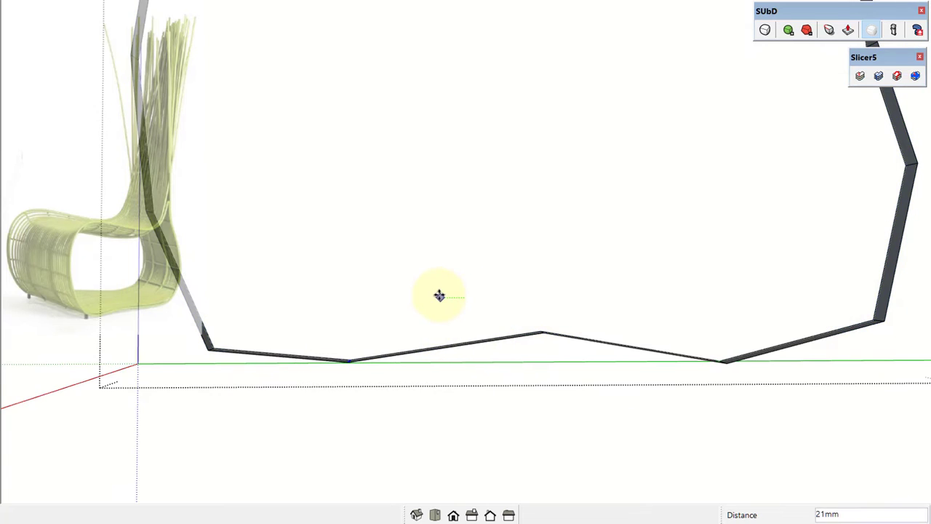
{"action": "scroll", "coordinate": [439, 295], "scroll_direction": "down", "scroll_amount": 2}
{"action": "scroll", "coordinate": [595, 321], "scroll_direction": "up", "scroll_amount": 3}
{"action": "left_click", "coordinate": [871, 29]}
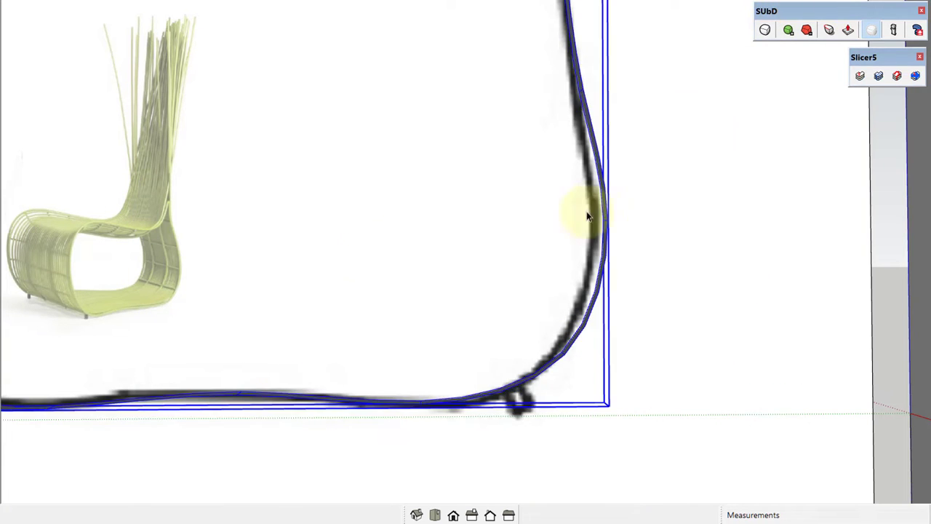
{"action": "scroll", "coordinate": [482, 208], "scroll_direction": "down", "scroll_amount": 2}
{"action": "scroll", "coordinate": [439, 176], "scroll_direction": "up", "scroll_amount": 2}
{"action": "middle_click_drag", "start_coordinate": [439, 177], "coordinate": [716, 256]}
{"action": "scroll", "coordinate": [576, 342], "scroll_direction": "down", "scroll_amount": 1}
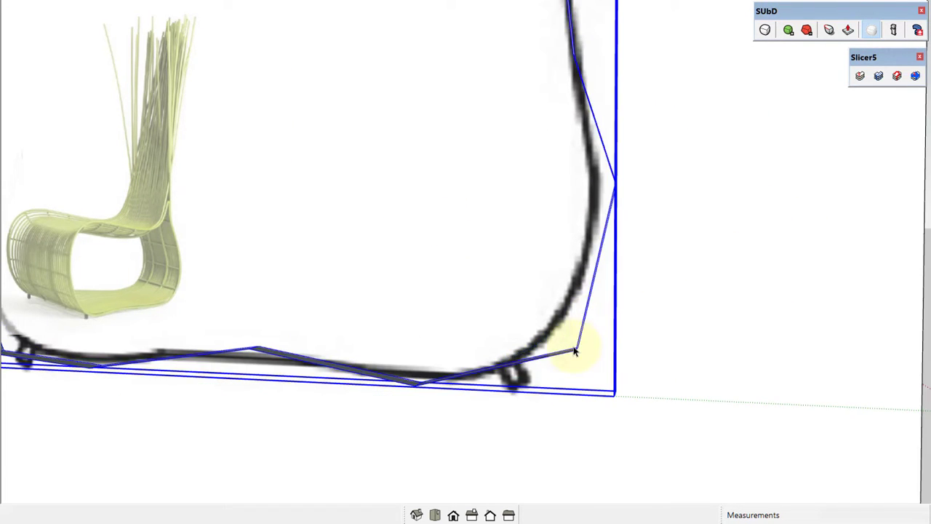
{"action": "key", "text": "ctrl+z"}
- Nudge a cage edge to reshape the corner and recheck the smoothed curve
{"action": "scroll", "coordinate": [609, 395], "scroll_direction": "up", "scroll_amount": 2}
{"action": "scroll", "coordinate": [616, 345], "scroll_direction": "up", "scroll_amount": 2}
{"action": "scroll", "coordinate": [616, 345], "scroll_direction": "up", "scroll_amount": 1}
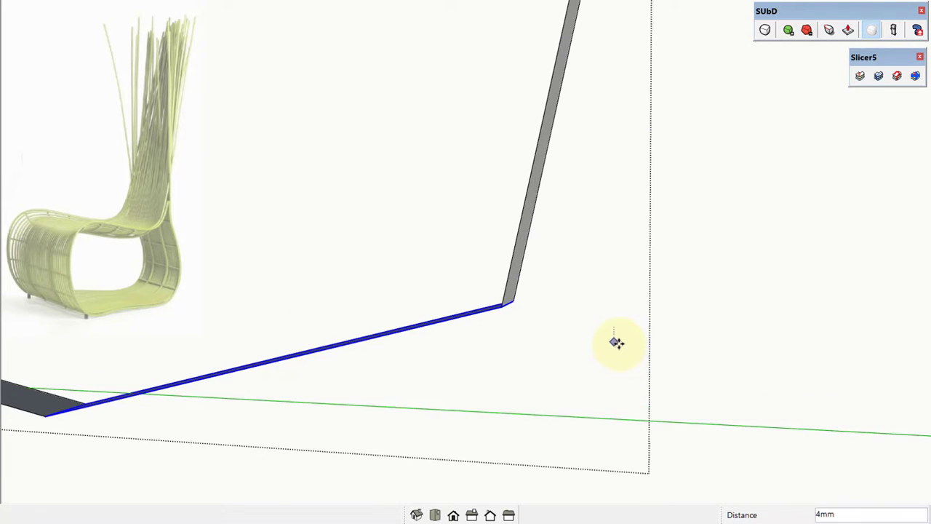
{"action": "scroll", "coordinate": [619, 347], "scroll_direction": "down", "scroll_amount": 2}
{"action": "scroll", "coordinate": [619, 347], "scroll_direction": "down", "scroll_amount": 1}
{"action": "left_click", "coordinate": [766, 29]}
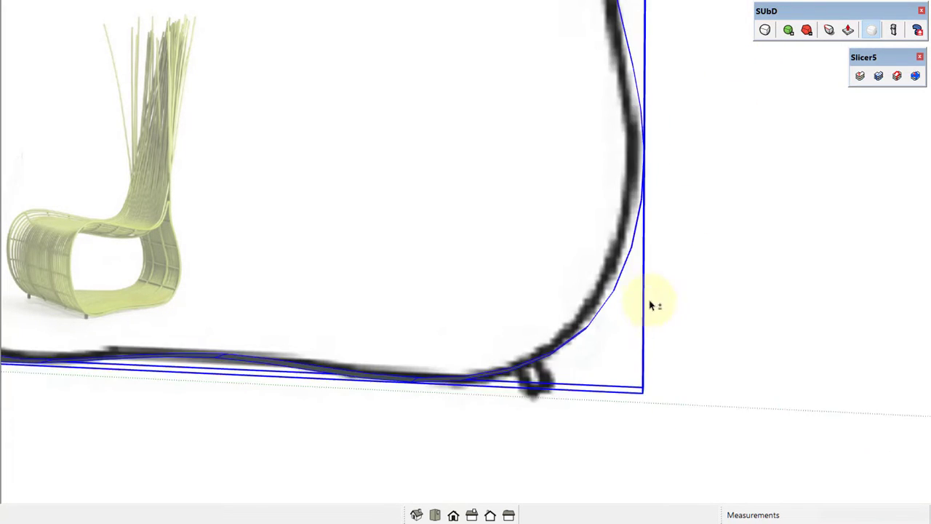
{"action": "middle_click_drag", "start_coordinate": [650, 305], "coordinate": [617, 176]}
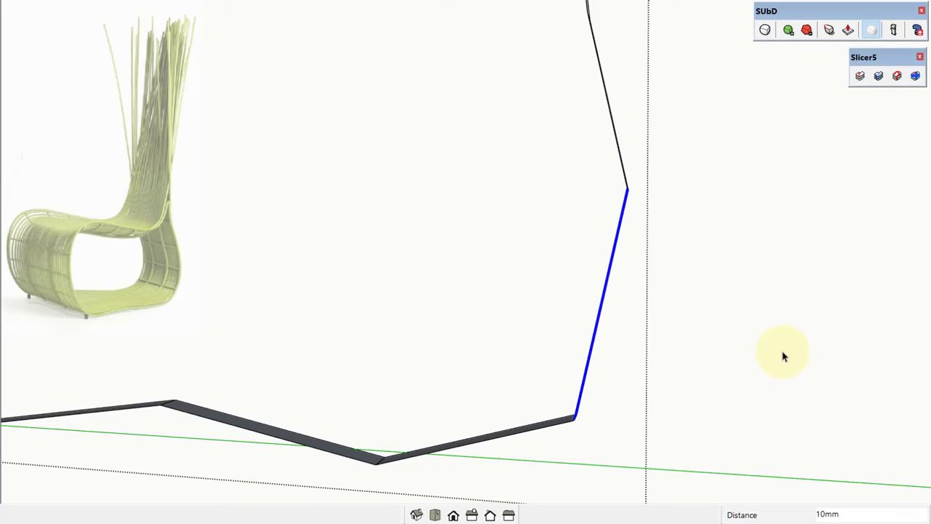
{"action": "key", "text": "space"}
- Select the cage edges on the right side and move them toward the sketch
{"action": "mouse_move", "coordinate": [713, 216]}
{"action": "middle_mouse_down"}
{"action": "mouse_move", "coordinate": [370, 170]}
{"action": "mouse_move", "coordinate": [444, 251]}
{"action": "mouse_move", "coordinate": [670, 276]}
{"action": "mouse_move", "coordinate": [648, 158]}
{"action": "mouse_move", "coordinate": [609, 308]}
{"action": "mouse_move", "coordinate": [561, 266]}
{"action": "mouse_move", "coordinate": [563, 291]}
{"action": "middle_mouse_up"}
{"action": "left_click_drag", "start_coordinate": [520, 228], "coordinate": [592, 286]}
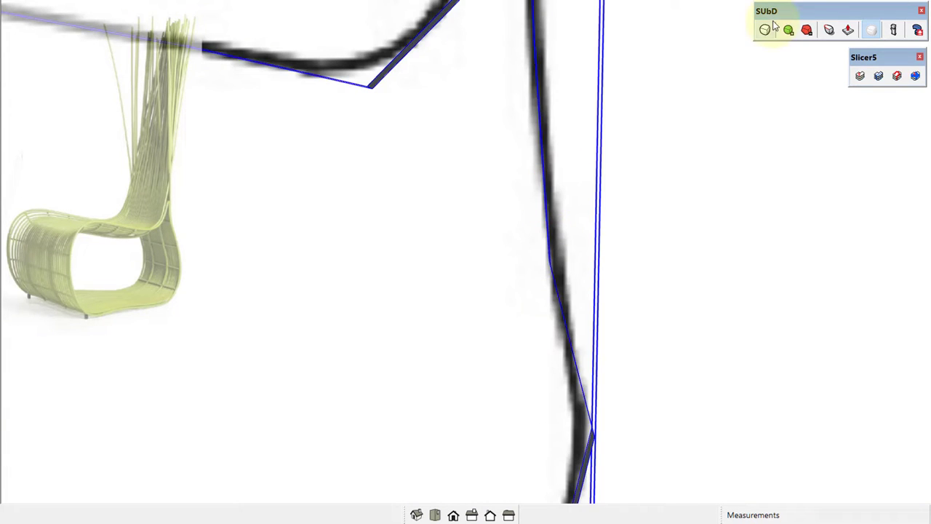
{"action": "mouse_move", "coordinate": [636, 185]}
{"action": "middle_mouse_down"}
{"action": "mouse_move", "coordinate": [530, 139]}
{"action": "mouse_move", "coordinate": [515, 83]}
{"action": "mouse_move", "coordinate": [538, 114]}
{"action": "mouse_move", "coordinate": [549, 232]}
{"action": "middle_mouse_up"}
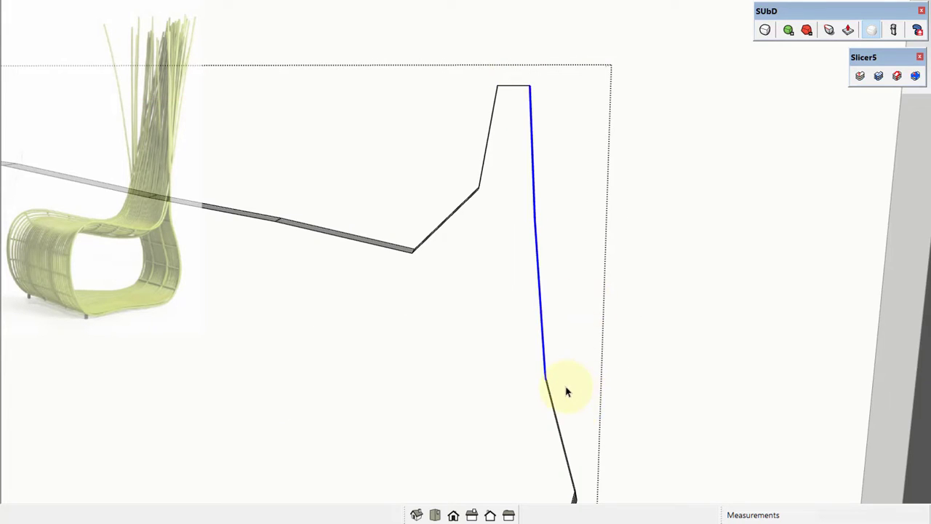
{"action": "scroll", "coordinate": [567, 391], "scroll_direction": "up", "scroll_amount": 3}
{"action": "key", "text": "m"}
{"action": "scroll", "coordinate": [565, 372], "scroll_direction": "down", "scroll_amount": 5}
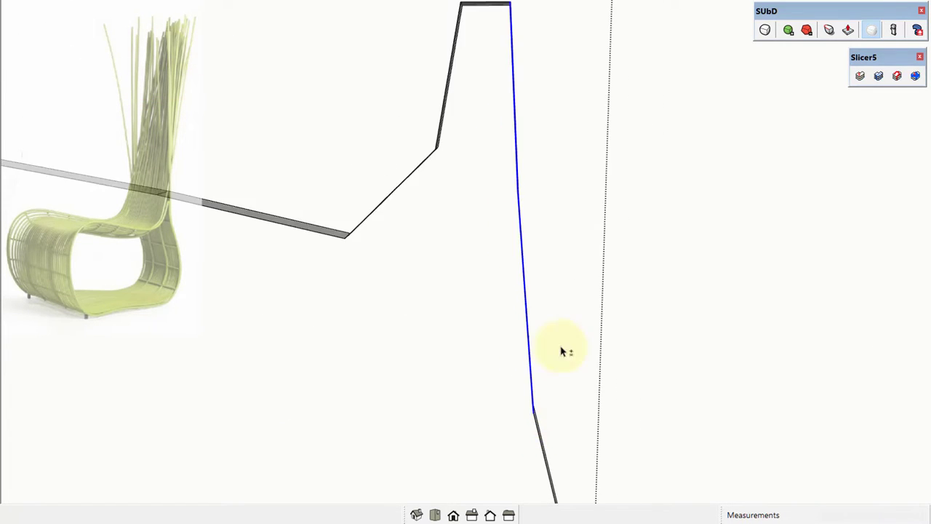
{"action": "scroll", "coordinate": [648, 111], "scroll_direction": "up", "scroll_amount": 3}
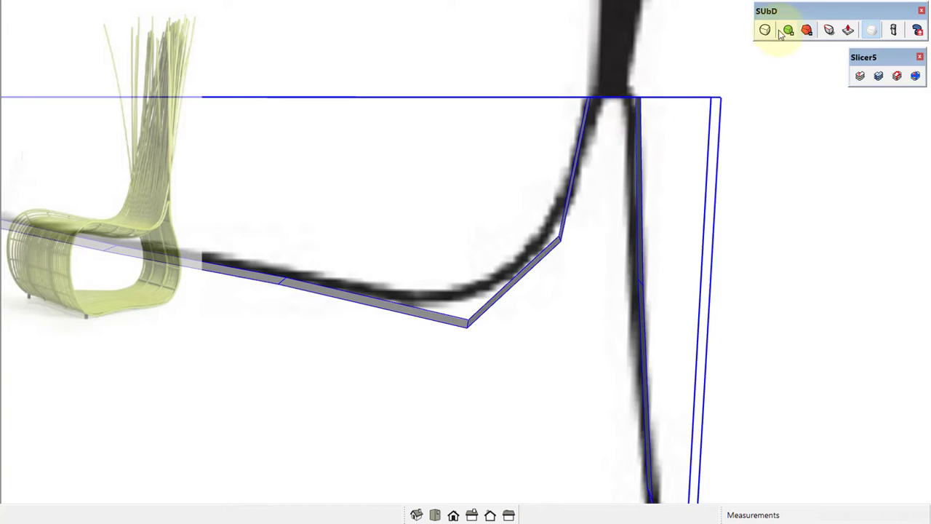
{"action": "scroll", "coordinate": [557, 210], "scroll_direction": "down", "scroll_amount": 2}
{"action": "scroll", "coordinate": [599, 208], "scroll_direction": "down", "scroll_amount": 2}
{"action": "scroll", "coordinate": [577, 218], "scroll_direction": "up", "scroll_amount": 2}
{"action": "scroll", "coordinate": [570, 308], "scroll_direction": "up", "scroll_amount": 2}
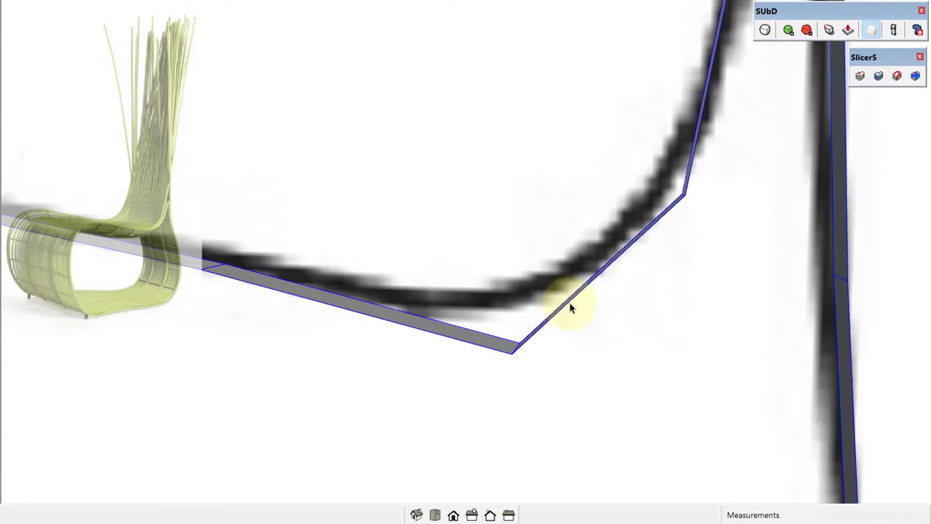
- Select the cage segment around the lower curve and move it into place
{"action": "left_click_drag", "start_coordinate": [456, 286], "coordinate": [573, 398]}
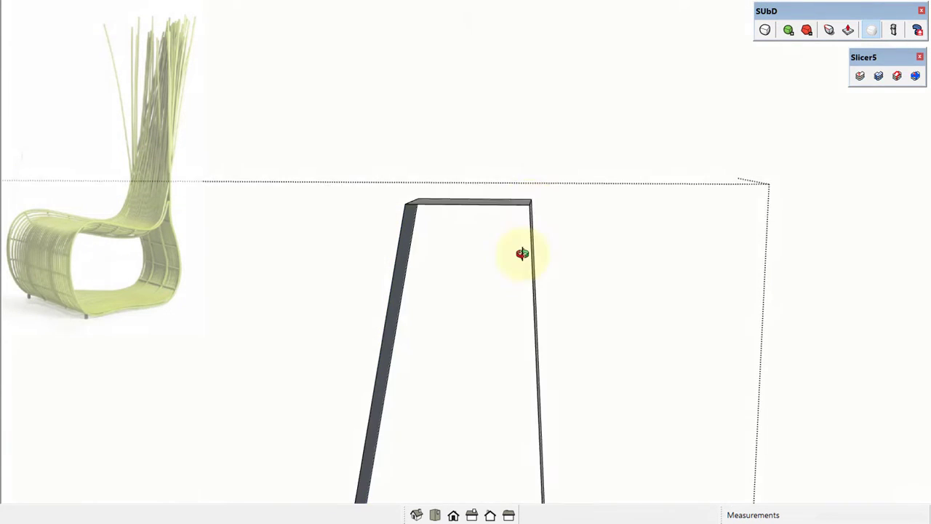
{"action": "middle_click_drag", "start_coordinate": [519, 254], "coordinate": [453, 250]}
{"action": "key", "text": "m"}
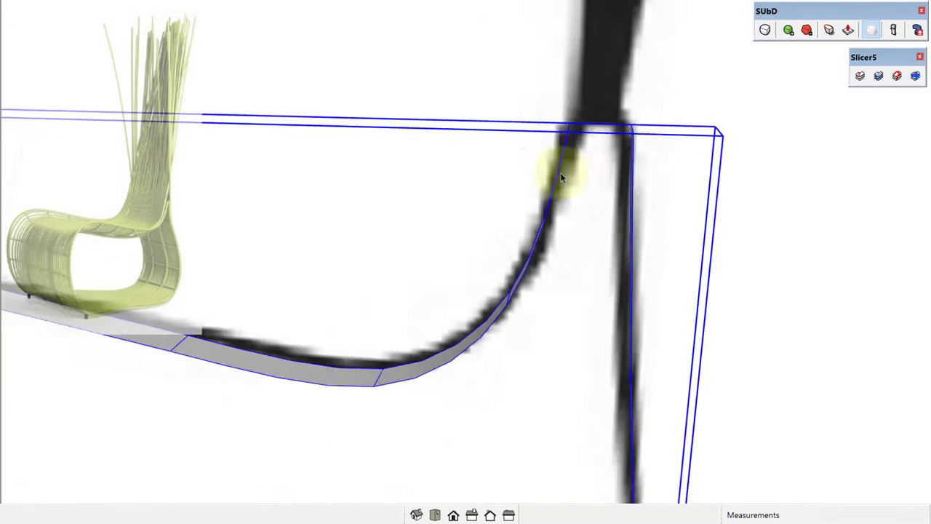
{"action": "mouse_move", "coordinate": [701, 198]}
{"action": "middle_mouse_down"}
{"action": "mouse_move", "coordinate": [686, 208]}
{"action": "mouse_move", "coordinate": [415, 139]}
{"action": "mouse_move", "coordinate": [580, 143]}
{"action": "mouse_move", "coordinate": [742, 182]}
{"action": "mouse_move", "coordinate": [574, 252]}
{"action": "middle_mouse_up"}
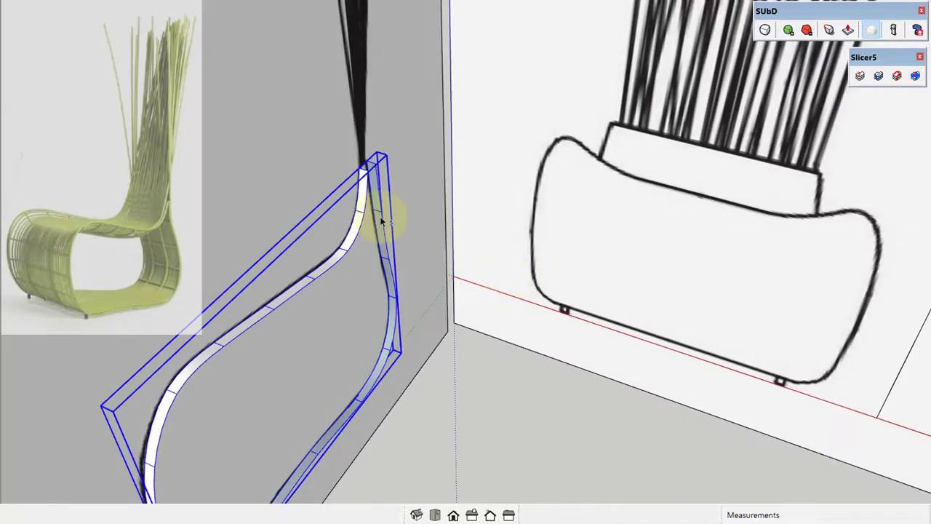
- Move the profile frame along the red axis from its corner
{"action": "left_click", "coordinate": [338, 161]}
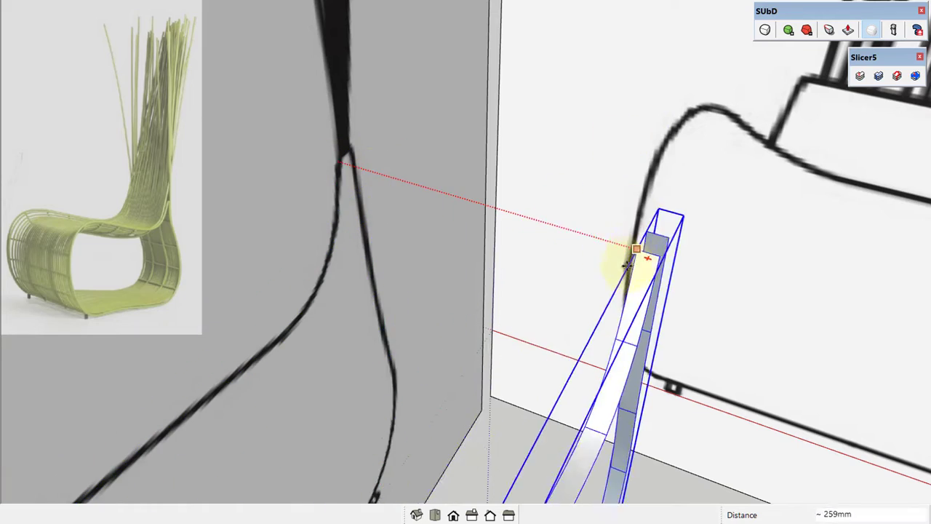
{"action": "left_click", "coordinate": [773, 311]}
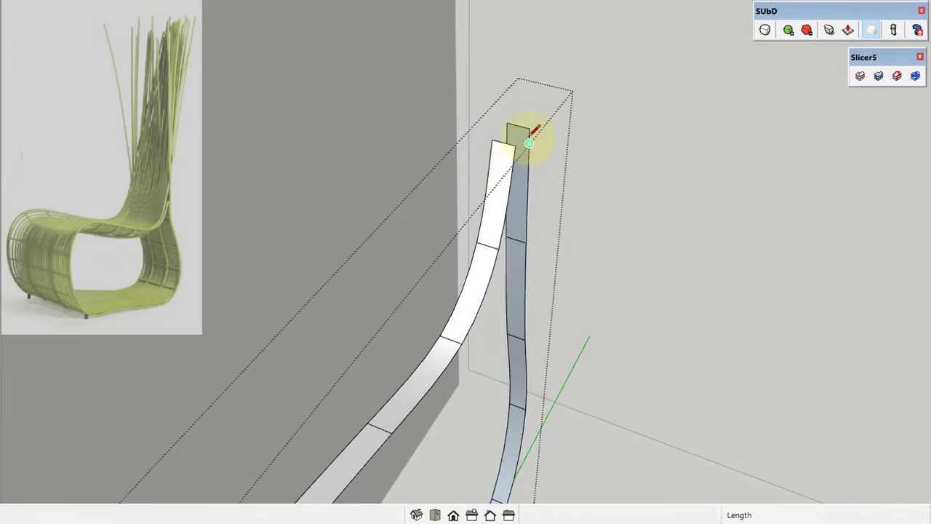
{"action": "mouse_move", "coordinate": [513, 160]}
{"action": "middle_mouse_down"}
{"action": "mouse_move", "coordinate": [542, 40]}
{"action": "mouse_move", "coordinate": [623, 69]}
{"action": "mouse_move", "coordinate": [574, 55]}
{"action": "mouse_move", "coordinate": [528, 90]}
{"action": "mouse_move", "coordinate": [587, 58]}
{"action": "mouse_move", "coordinate": [623, 100]}
{"action": "mouse_move", "coordinate": [758, 37]}
{"action": "mouse_move", "coordinate": [557, 183]}
{"action": "middle_mouse_up"}
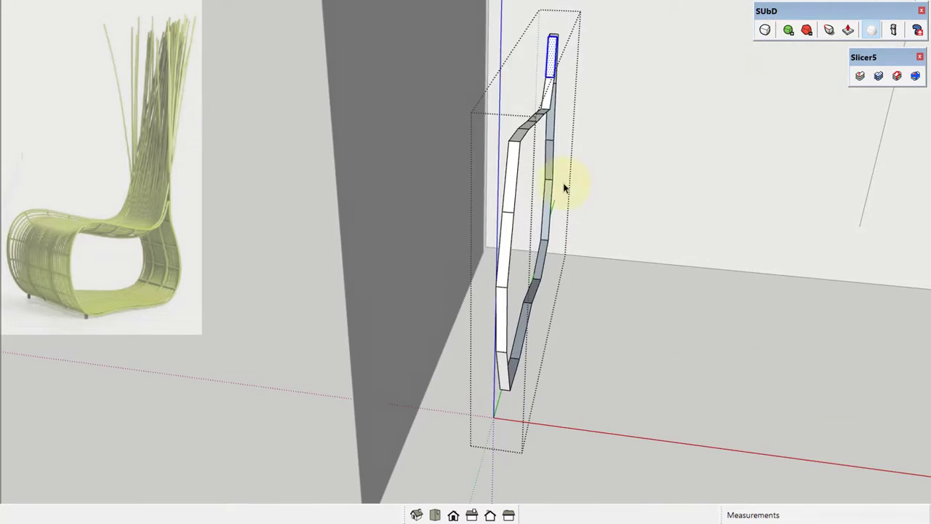
{"action": "scroll", "coordinate": [557, 183], "scroll_direction": "up", "scroll_amount": 5}
{"action": "mouse_move", "coordinate": [456, 270]}
{"action": "middle_mouse_down"}
{"action": "mouse_move", "coordinate": [455, 254]}
{"action": "mouse_move", "coordinate": [433, 262]}
{"action": "mouse_move", "coordinate": [501, 126]}
{"action": "mouse_move", "coordinate": [443, 120]}
{"action": "middle_mouse_up"}
- Try moving part of the strip edge outward, then cancel the move
{"action": "key", "text": "m"}
{"action": "left_click", "coordinate": [432, 260]}
{"action": "key", "text": "Escape"}
{"action": "scroll", "coordinate": [501, 125], "scroll_direction": "down", "scroll_amount": 5}
{"action": "scroll", "coordinate": [443, 121], "scroll_direction": "up", "scroll_amount": 4}
- Draw a closing line at the strip top so a face forms, then select the whole strip
{"action": "key", "text": "l"}
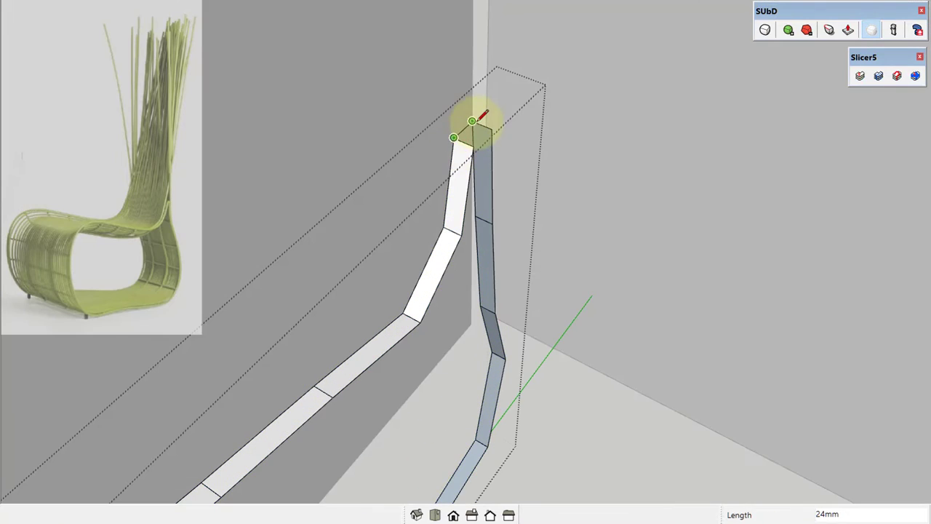
{"action": "left_click", "coordinate": [482, 145]}
{"action": "mouse_move", "coordinate": [482, 146]}
{"action": "middle_mouse_down"}
{"action": "mouse_move", "coordinate": [466, 328]}
{"action": "mouse_move", "coordinate": [494, 260]}
{"action": "middle_mouse_up"}
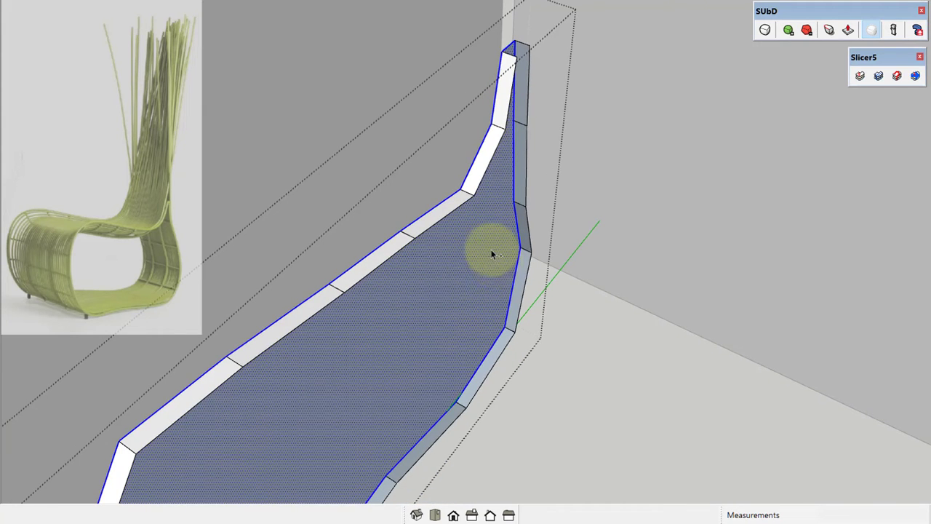
{"action": "key", "text": "ctrl+a"}
- Replace the strip with a pasted copy of the profile face and extrude it 600 mm
{"action": "key", "text": "Delete"}
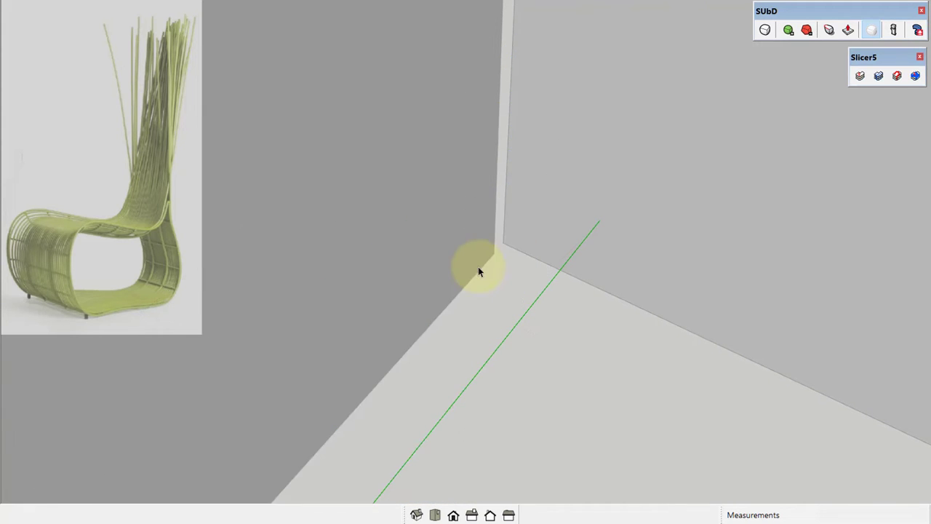
{"action": "key", "text": "ctrl+v"}
{"action": "key", "text": "p"}
{"action": "left_click", "coordinate": [484, 256]}
{"action": "type", "text": "600"}
{"action": "key", "text": "Return"}
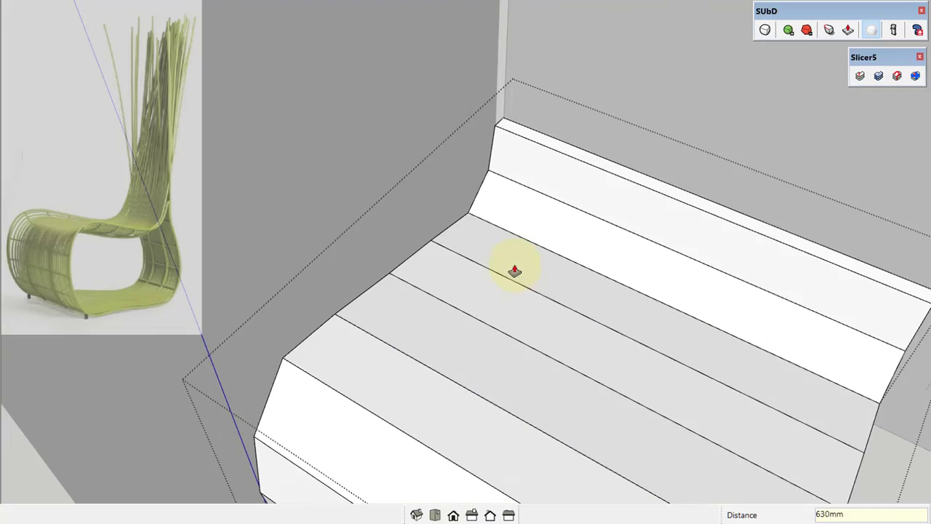
{"action": "key", "text": "space"}
- Orbit and zoom around the extruded 600 mm block to inspect it
{"action": "middle_click_drag", "start_coordinate": [509, 267], "coordinate": [405, 235]}
{"action": "scroll", "coordinate": [405, 235], "scroll_direction": "up", "scroll_amount": 5}
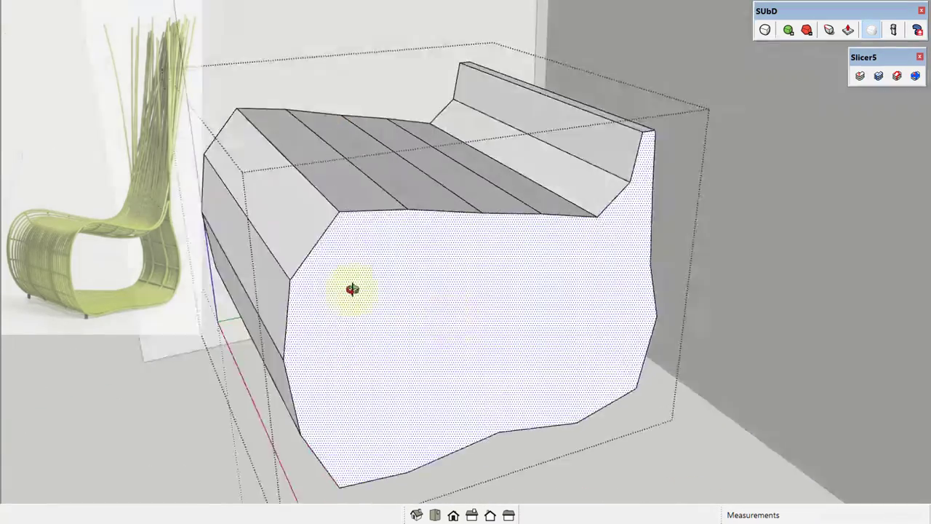
{"action": "key", "text": "e"}
{"action": "scroll", "coordinate": [354, 291], "scroll_direction": "up", "scroll_amount": 5}
{"action": "scroll", "coordinate": [603, 177], "scroll_direction": "up", "scroll_amount": 5}
{"action": "scroll", "coordinate": [551, 121], "scroll_direction": "up", "scroll_amount": 3}
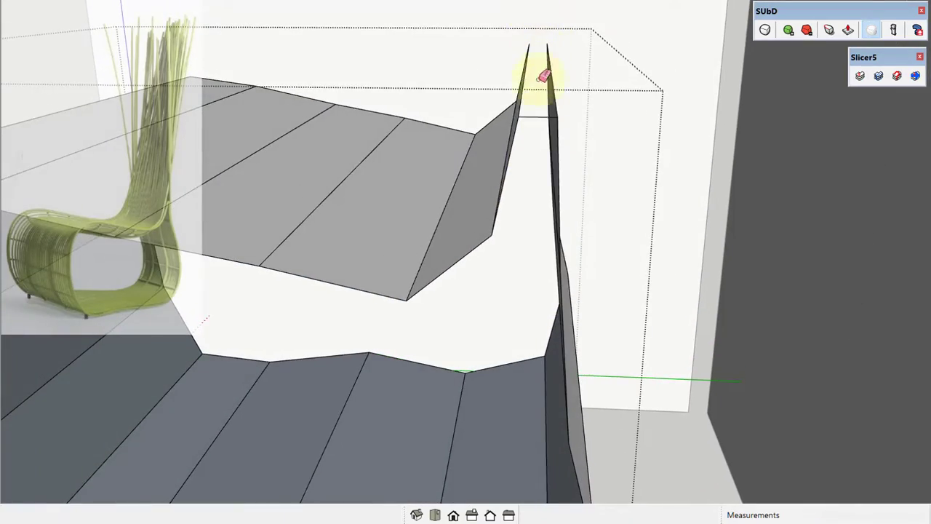
{"action": "scroll", "coordinate": [541, 76], "scroll_direction": "down", "scroll_amount": 3}
{"action": "scroll", "coordinate": [603, 46], "scroll_direction": "down", "scroll_amount": 3}
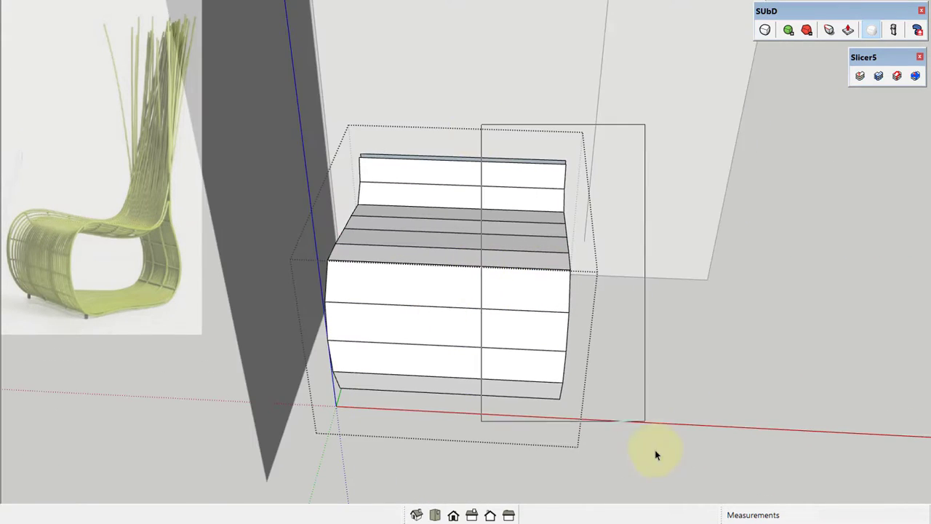
{"action": "key", "text": "t"}
{"action": "scroll", "coordinate": [544, 209], "scroll_direction": "up", "scroll_amount": 3}
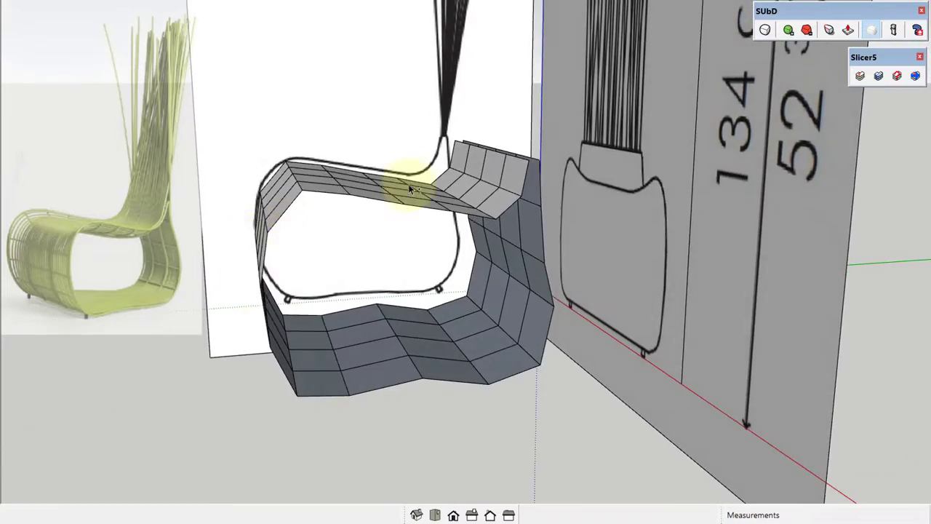
- Select the U-shaped shell group and double-click into it for editing
{"action": "left_click", "coordinate": [408, 184]}
{"action": "mouse_move", "coordinate": [718, 85]}
{"action": "middle_mouse_down"}
{"action": "mouse_move", "coordinate": [494, 210]}
{"action": "mouse_move", "coordinate": [717, 208]}
{"action": "mouse_move", "coordinate": [536, 191]}
{"action": "mouse_move", "coordinate": [633, 232]}
{"action": "mouse_move", "coordinate": [555, 292]}
{"action": "mouse_move", "coordinate": [551, 262]}
{"action": "mouse_move", "coordinate": [437, 262]}
{"action": "mouse_move", "coordinate": [499, 253]}
{"action": "mouse_move", "coordinate": [526, 378]}
{"action": "mouse_move", "coordinate": [502, 297]}
{"action": "mouse_move", "coordinate": [259, 91]}
{"action": "middle_mouse_up"}
{"action": "double_click", "coordinate": [498, 253]}
- Window-select the faces on the shell's right side, viewed from front and above
{"action": "mouse_move", "coordinate": [353, 182]}
{"action": "middle_mouse_down"}
{"action": "mouse_move", "coordinate": [328, 228]}
{"action": "mouse_move", "coordinate": [349, 202]}
{"action": "middle_mouse_up"}
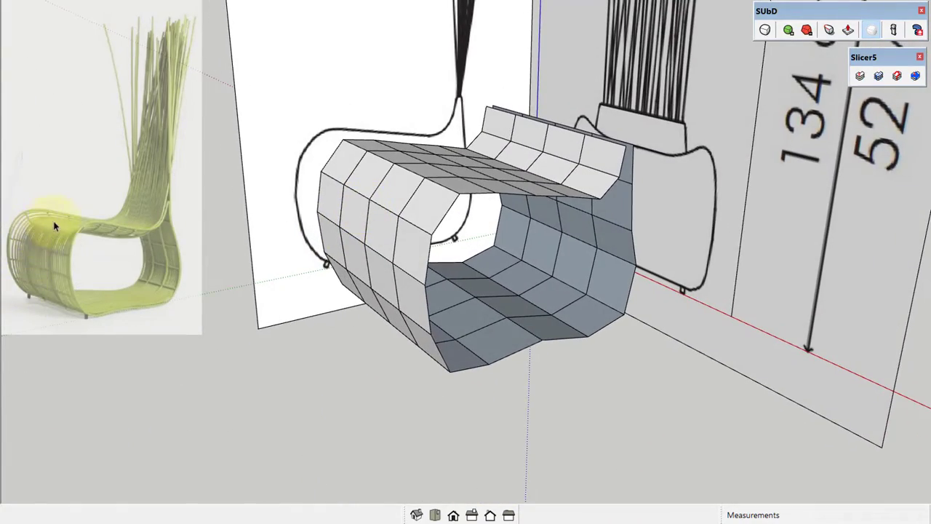
{"action": "mouse_move", "coordinate": [96, 231]}
{"action": "middle_mouse_down"}
{"action": "mouse_move", "coordinate": [544, 217]}
{"action": "mouse_move", "coordinate": [588, 343]}
{"action": "mouse_move", "coordinate": [442, 298]}
{"action": "mouse_move", "coordinate": [508, 292]}
{"action": "middle_mouse_up"}
{"action": "left_click_drag", "start_coordinate": [409, 419], "coordinate": [488, 441]}
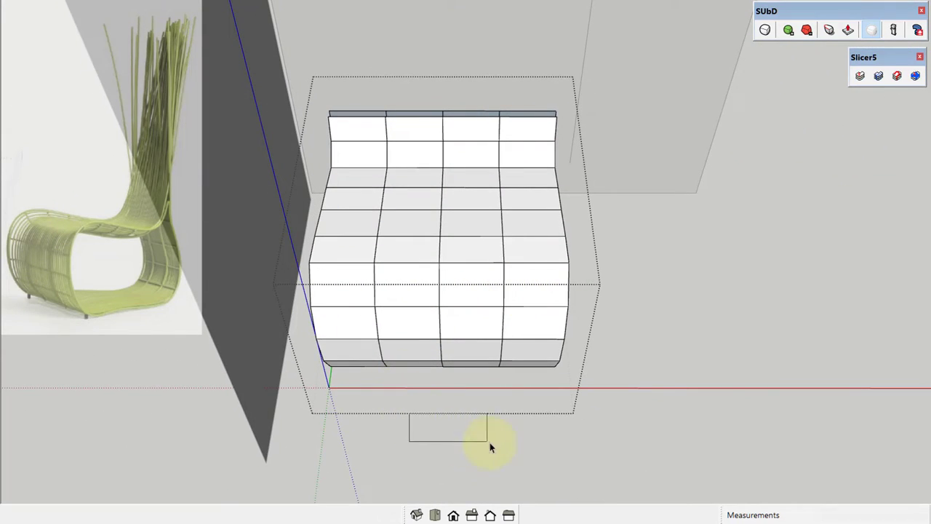
{"action": "left_click_drag", "start_coordinate": [635, 443], "coordinate": [482, 62]}
{"action": "mouse_move", "coordinate": [482, 62]}
{"action": "middle_mouse_down"}
{"action": "mouse_move", "coordinate": [469, 208]}
{"action": "mouse_move", "coordinate": [533, 250]}
{"action": "mouse_move", "coordinate": [442, 270]}
{"action": "mouse_move", "coordinate": [432, 191]}
{"action": "mouse_move", "coordinate": [424, 255]}
{"action": "mouse_move", "coordinate": [455, 202]}
{"action": "mouse_move", "coordinate": [441, 170]}
{"action": "middle_mouse_up"}
- Reposition the selected right-side faces with Move, checking them from several angles
{"action": "key", "text": "m"}
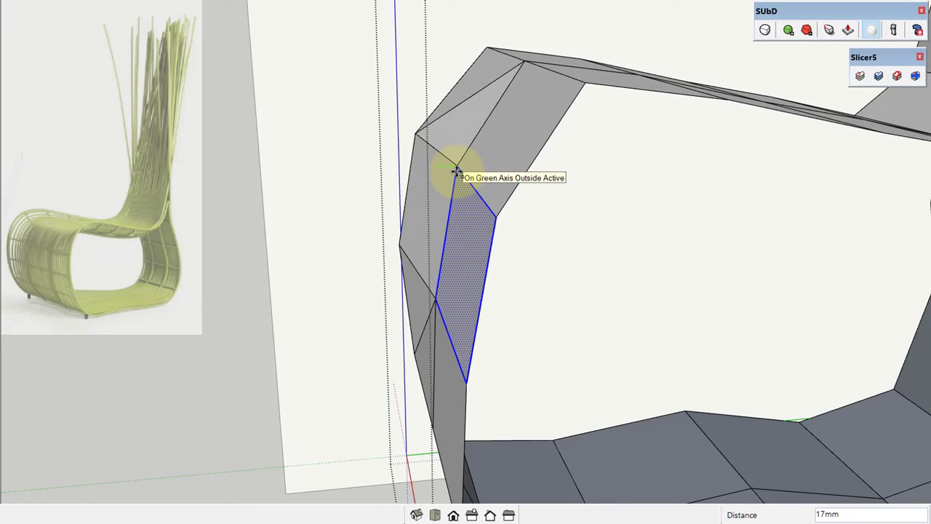
{"action": "key", "text": "space"}
{"action": "middle_click_drag", "start_coordinate": [457, 171], "coordinate": [484, 122], "text": "shift"}
{"action": "scroll", "coordinate": [516, 115], "scroll_direction": "down", "scroll_amount": 3}
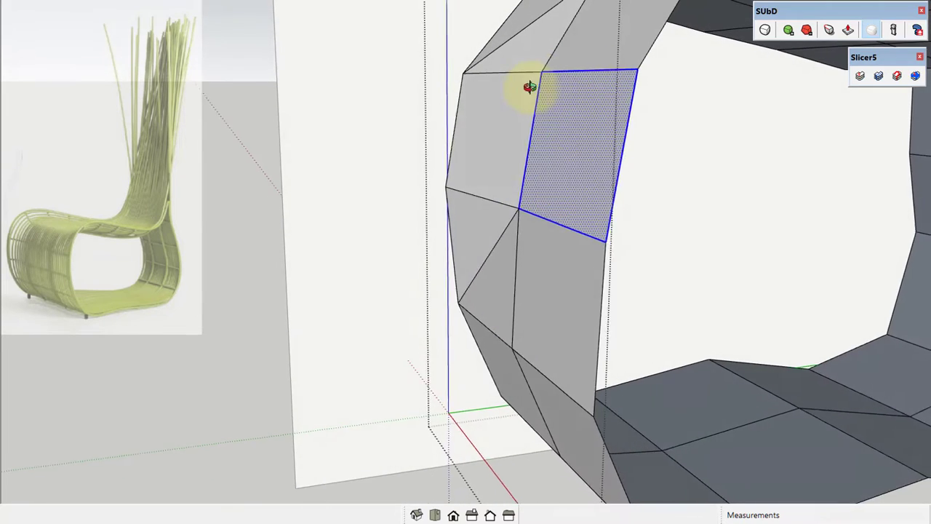
{"action": "scroll", "coordinate": [531, 88], "scroll_direction": "up", "scroll_amount": 2}
{"action": "scroll", "coordinate": [503, 104], "scroll_direction": "up", "scroll_amount": 1}
{"action": "key", "text": "m"}
{"action": "scroll", "coordinate": [480, 128], "scroll_direction": "down", "scroll_amount": 3}
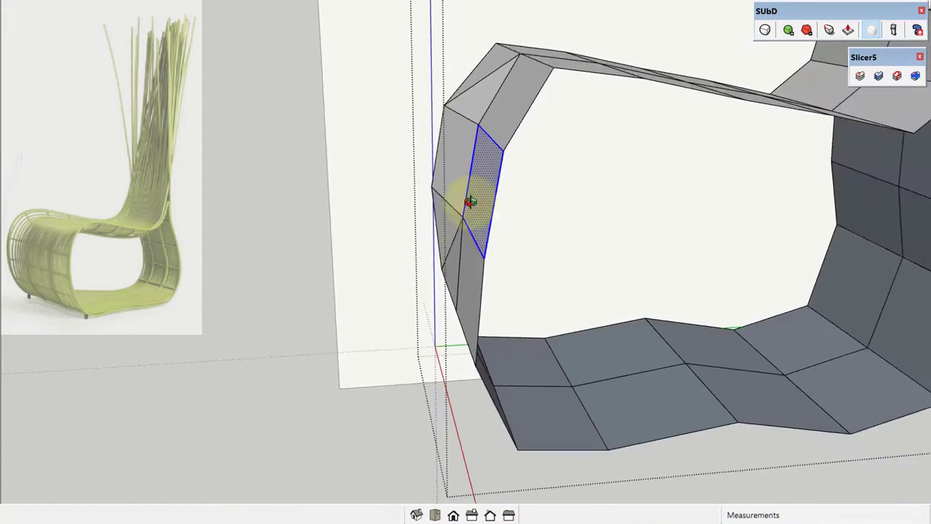
{"action": "middle_click_drag", "start_coordinate": [470, 201], "coordinate": [486, 216]}
{"action": "scroll", "coordinate": [487, 216], "scroll_direction": "up", "scroll_amount": 3}
{"action": "key", "text": "space"}
{"action": "scroll", "coordinate": [494, 214], "scroll_direction": "down", "scroll_amount": 3}
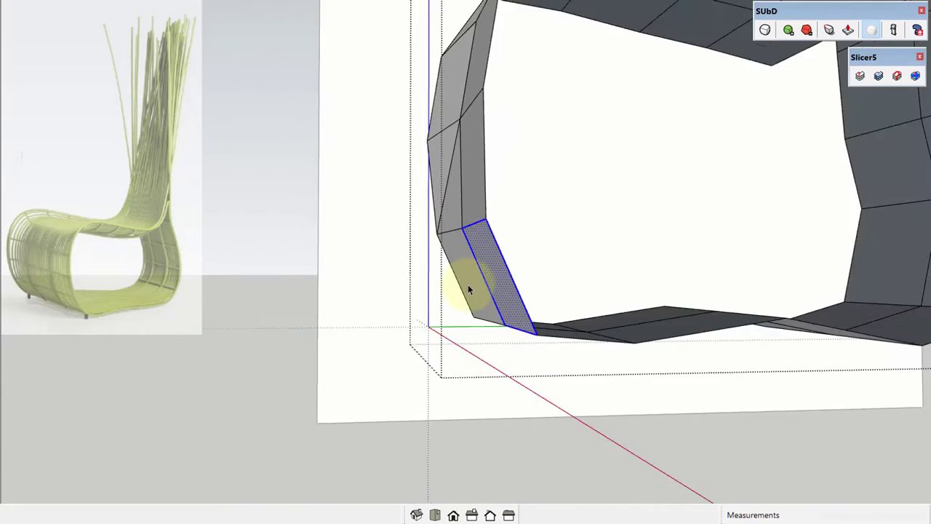
{"action": "mouse_move", "coordinate": [470, 291]}
{"action": "middle_mouse_down"}
{"action": "mouse_move", "coordinate": [426, 255]}
{"action": "mouse_move", "coordinate": [561, 214]}
{"action": "middle_mouse_up"}
{"action": "scroll", "coordinate": [527, 194], "scroll_direction": "up", "scroll_amount": 3}
{"action": "scroll", "coordinate": [526, 194], "scroll_direction": "up", "scroll_amount": 2}
- Move the shell's top edge to a new position along the green axis
{"action": "key", "text": "m"}
{"action": "left_click", "coordinate": [527, 207]}
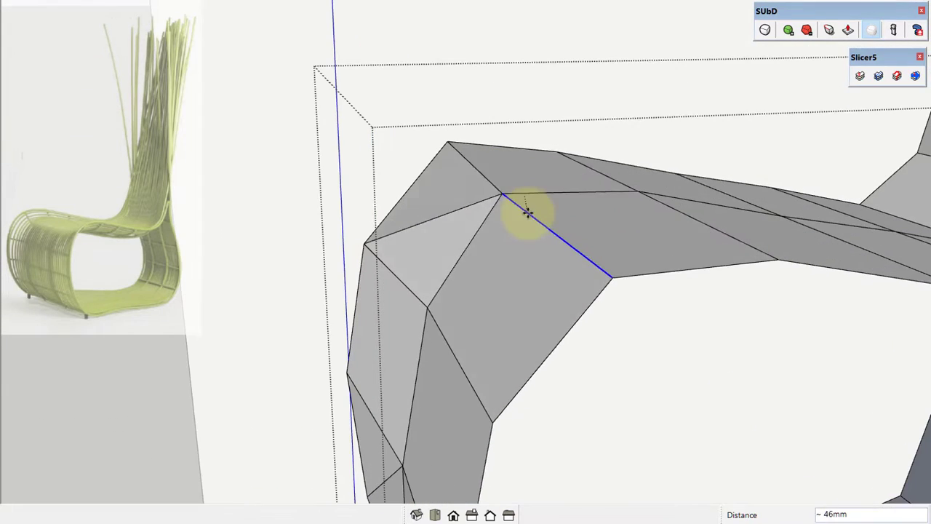
{"action": "scroll", "coordinate": [523, 224], "scroll_direction": "down", "scroll_amount": 3}
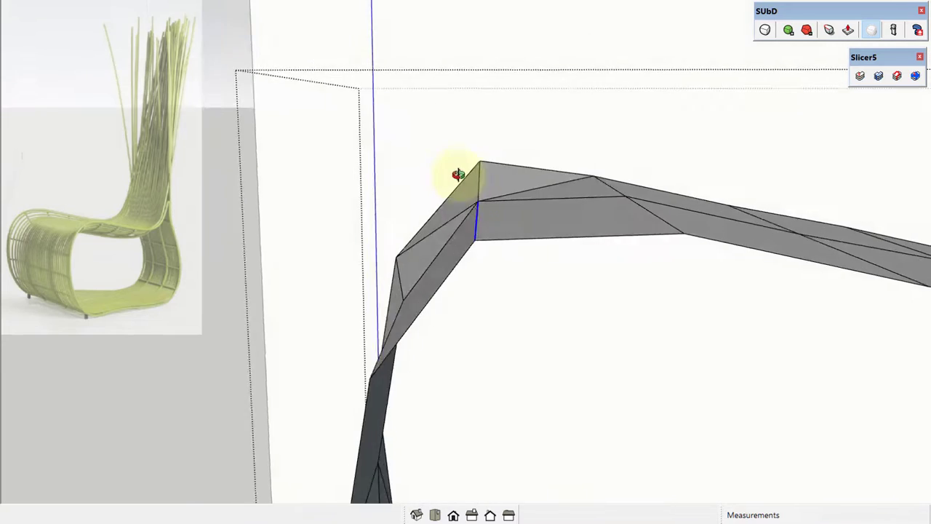
{"action": "middle_click_drag", "start_coordinate": [458, 176], "coordinate": [582, 253]}
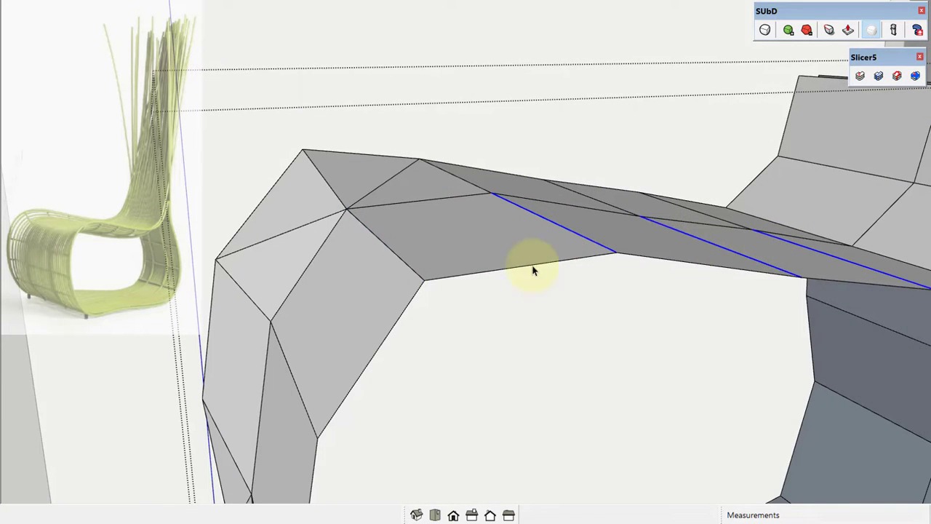
{"action": "mouse_move", "coordinate": [532, 271]}
{"action": "middle_mouse_down"}
{"action": "mouse_move", "coordinate": [629, 257]}
{"action": "mouse_move", "coordinate": [430, 210]}
{"action": "mouse_move", "coordinate": [467, 231]}
{"action": "mouse_move", "coordinate": [369, 233]}
{"action": "mouse_move", "coordinate": [401, 187]}
{"action": "mouse_move", "coordinate": [467, 208]}
{"action": "mouse_move", "coordinate": [414, 210]}
{"action": "mouse_move", "coordinate": [480, 231]}
{"action": "mouse_move", "coordinate": [678, 233]}
{"action": "middle_mouse_up"}
{"action": "left_click", "coordinate": [624, 282]}
{"action": "left_click", "coordinate": [466, 256]}
- Nudge a face along the top of the shell by 5 mm
{"action": "left_click", "coordinate": [413, 210]}
{"action": "middle_click_drag", "start_coordinate": [622, 246], "coordinate": [603, 240]}
{"action": "scroll", "coordinate": [603, 239], "scroll_direction": "up", "scroll_amount": 5}
{"action": "key", "text": "m"}
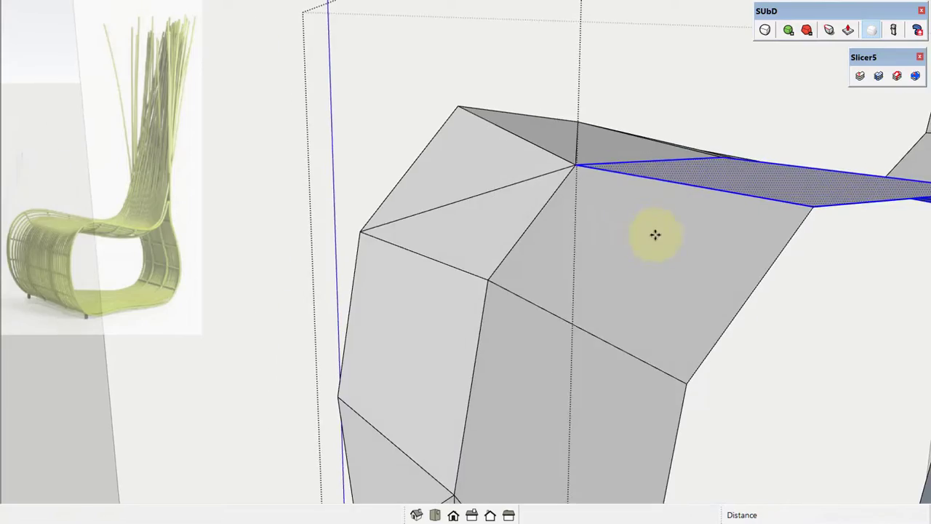
{"action": "left_click", "coordinate": [670, 212]}
{"action": "scroll", "coordinate": [461, 182], "scroll_direction": "down", "scroll_amount": 3}
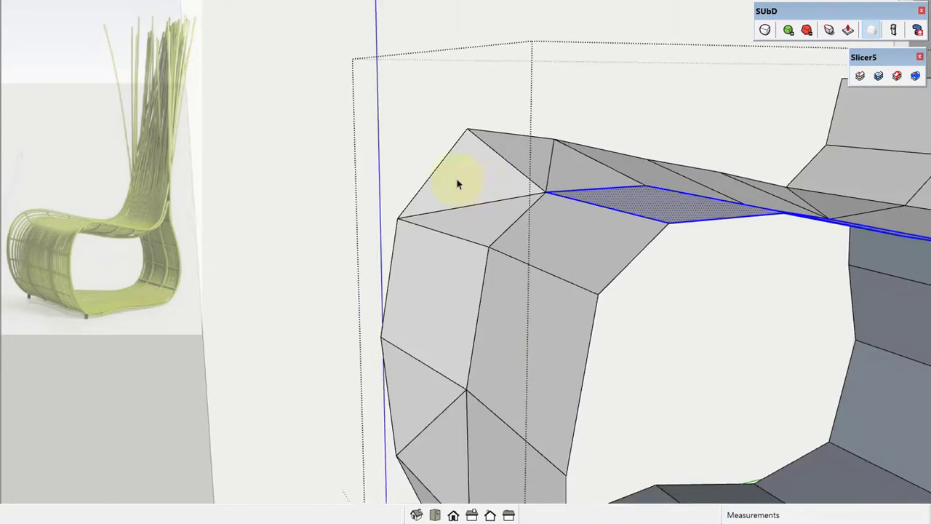
{"action": "scroll", "coordinate": [507, 187], "scroll_direction": "down", "scroll_amount": 3}
{"action": "scroll", "coordinate": [447, 228], "scroll_direction": "up", "scroll_amount": 4}
{"action": "scroll", "coordinate": [429, 204], "scroll_direction": "up", "scroll_amount": 2}
- Move the shell's corner edge to a new position and view the whole seat
{"action": "left_click", "coordinate": [429, 204]}
{"action": "middle_click_drag", "start_coordinate": [430, 205], "coordinate": [430, 206]}
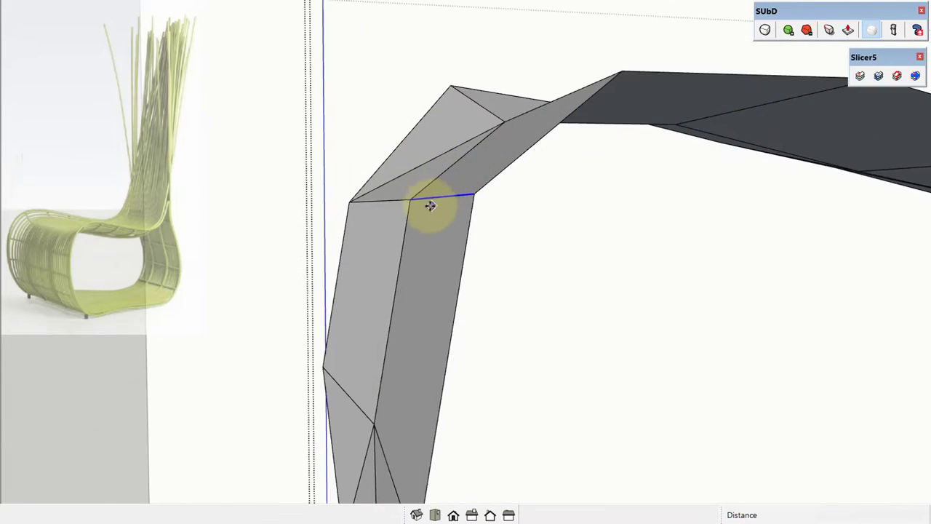
{"action": "left_click", "coordinate": [435, 224]}
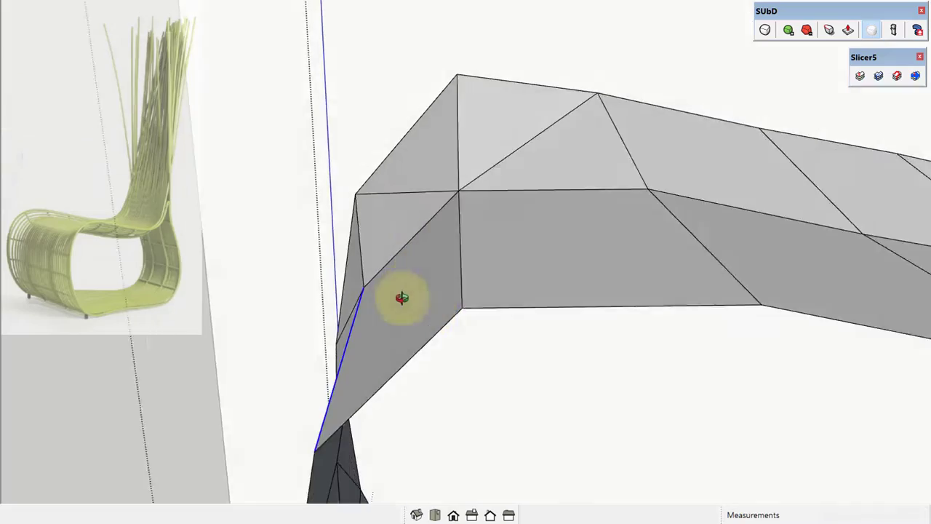
{"action": "scroll", "coordinate": [386, 214], "scroll_direction": "down", "scroll_amount": 3}
{"action": "mouse_move", "coordinate": [386, 214]}
{"action": "middle_mouse_down"}
{"action": "mouse_move", "coordinate": [506, 267]}
{"action": "mouse_move", "coordinate": [486, 223]}
{"action": "mouse_move", "coordinate": [312, 114]}
{"action": "mouse_move", "coordinate": [495, 186]}
{"action": "mouse_move", "coordinate": [509, 266]}
{"action": "mouse_move", "coordinate": [430, 232]}
{"action": "middle_mouse_up"}
- From the front view, finish a push/pull on the seat side and toggle SubD smoothing
{"action": "key", "text": "F3"}
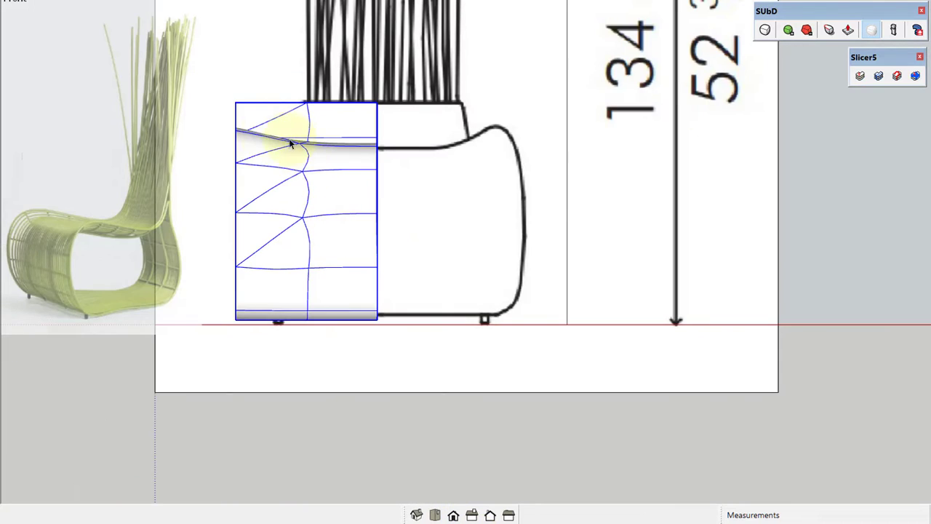
{"action": "scroll", "coordinate": [235, 129], "scroll_direction": "up", "scroll_amount": 3}
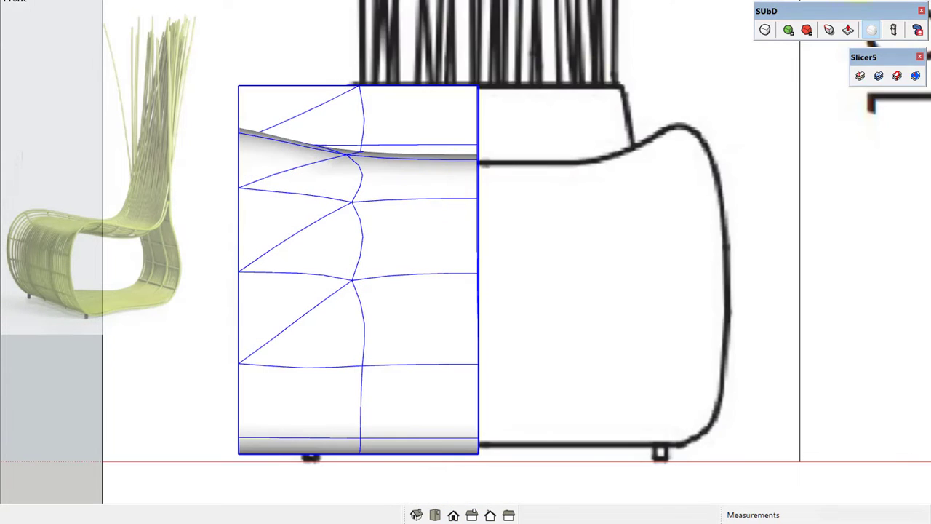
{"action": "scroll", "coordinate": [439, 160], "scroll_direction": "up", "scroll_amount": 2}
{"action": "scroll", "coordinate": [372, 168], "scroll_direction": "up", "scroll_amount": 2}
{"action": "middle_click_drag", "start_coordinate": [372, 168], "coordinate": [361, 204]}
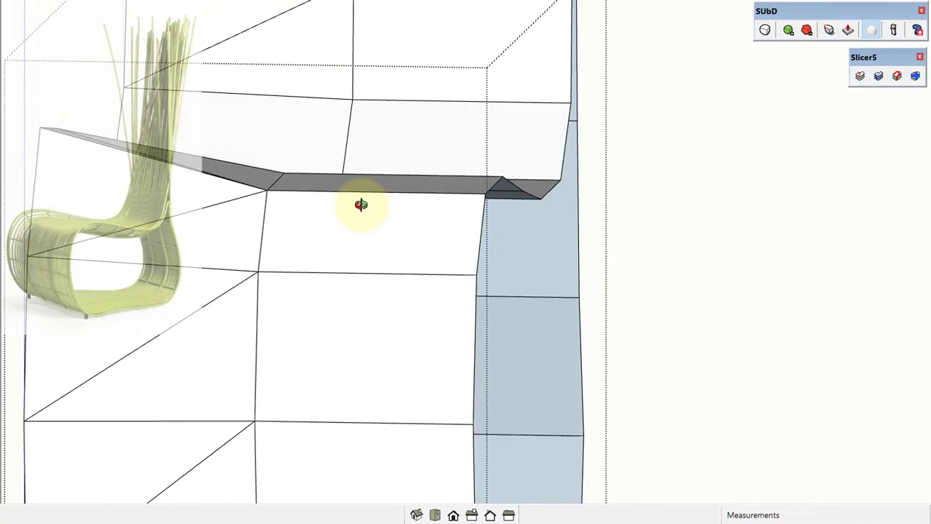
{"action": "key", "text": "p"}
{"action": "scroll", "coordinate": [494, 187], "scroll_direction": "up", "scroll_amount": 2}
{"action": "scroll", "coordinate": [508, 193], "scroll_direction": "up", "scroll_amount": 1}
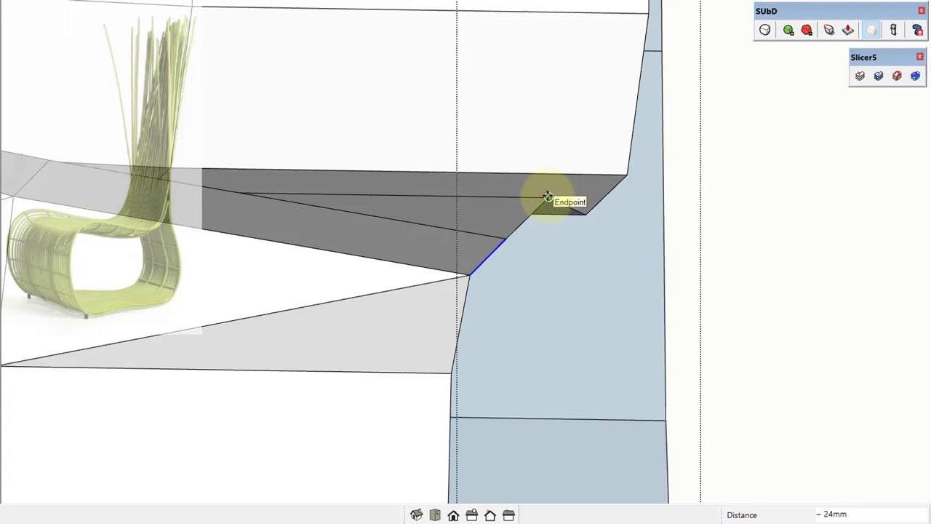
{"action": "key", "text": "Return"}
{"action": "scroll", "coordinate": [538, 193], "scroll_direction": "down", "scroll_amount": 3}
{"action": "scroll", "coordinate": [513, 187], "scroll_direction": "down", "scroll_amount": 3}
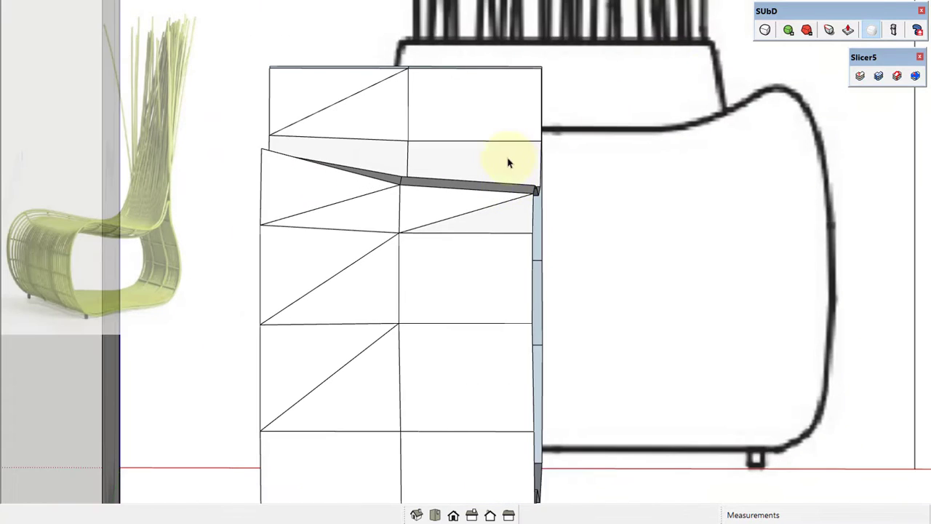
{"action": "scroll", "coordinate": [506, 182], "scroll_direction": "down", "scroll_amount": 2}
{"action": "left_click", "coordinate": [764, 31]}
- Push the box's top face out about 24 mm and re-smooth the mesh
{"action": "middle_click_drag", "start_coordinate": [501, 216], "coordinate": [476, 204]}
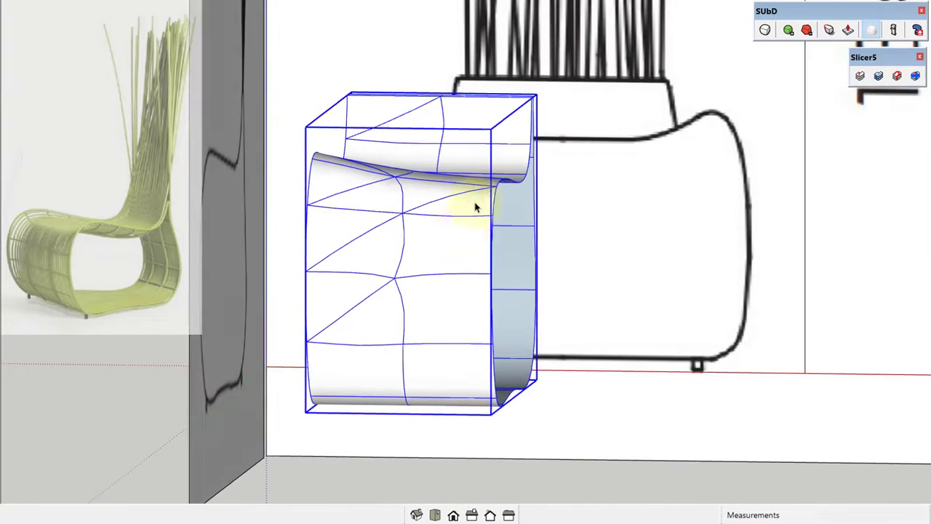
{"action": "scroll", "coordinate": [501, 183], "scroll_direction": "up", "scroll_amount": 3}
{"action": "scroll", "coordinate": [414, 169], "scroll_direction": "up", "scroll_amount": 2}
{"action": "scroll", "coordinate": [470, 166], "scroll_direction": "up", "scroll_amount": 2}
{"action": "key", "text": "p"}
{"action": "left_click", "coordinate": [553, 161]}
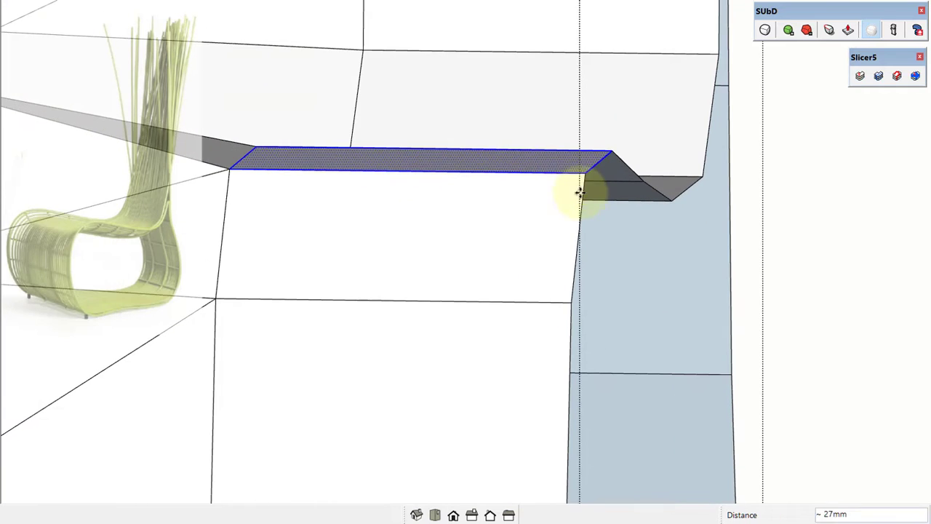
{"action": "left_click", "coordinate": [643, 182]}
{"action": "scroll", "coordinate": [619, 177], "scroll_direction": "down", "scroll_amount": 2}
{"action": "scroll", "coordinate": [582, 182], "scroll_direction": "down", "scroll_amount": 3}
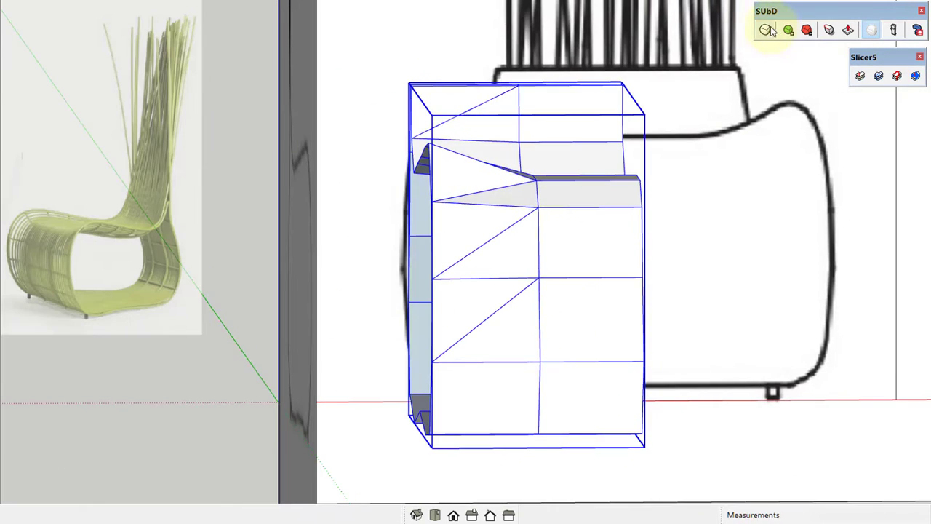
{"action": "left_click", "coordinate": [768, 31]}
- Move the edge at the leg bend near the shell's upper corner
{"action": "mouse_move", "coordinate": [447, 242]}
{"action": "middle_mouse_down"}
{"action": "mouse_move", "coordinate": [385, 250]}
{"action": "mouse_move", "coordinate": [545, 254]}
{"action": "mouse_move", "coordinate": [264, 231]}
{"action": "mouse_move", "coordinate": [495, 208]}
{"action": "middle_mouse_up"}
{"action": "scroll", "coordinate": [374, 208], "scroll_direction": "up", "scroll_amount": 5}
{"action": "scroll", "coordinate": [422, 247], "scroll_direction": "up", "scroll_amount": 3}
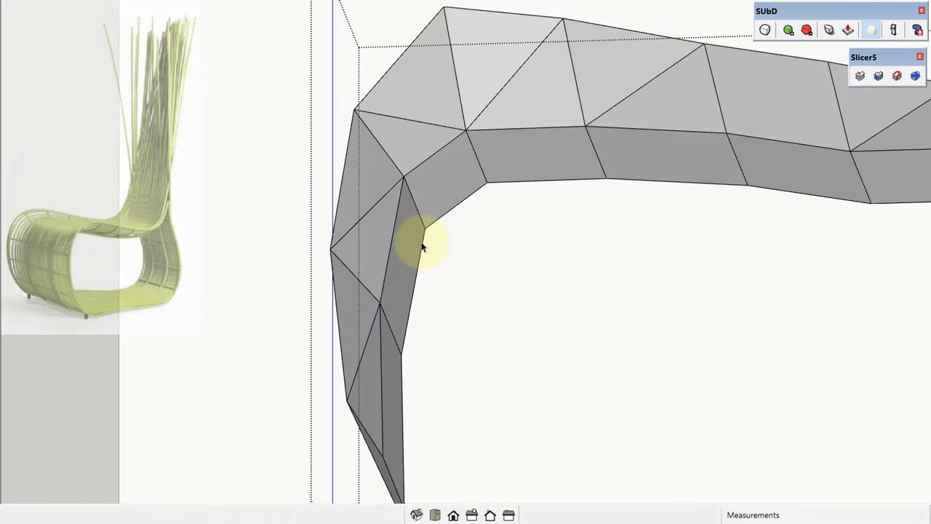
{"action": "left_click", "coordinate": [420, 246]}
{"action": "mouse_move", "coordinate": [408, 236]}
{"action": "middle_mouse_down"}
{"action": "mouse_move", "coordinate": [434, 200]}
{"action": "mouse_move", "coordinate": [449, 270]}
{"action": "middle_mouse_up"}
{"action": "scroll", "coordinate": [393, 306], "scroll_direction": "down", "scroll_amount": 5}
{"action": "scroll", "coordinate": [436, 198], "scroll_direction": "up", "scroll_amount": 3}
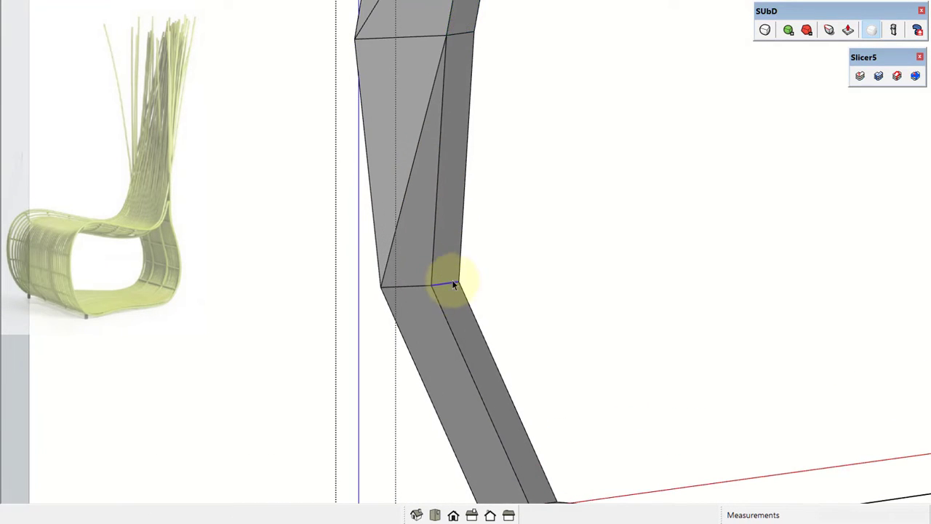
{"action": "key", "text": "m"}
{"action": "left_click", "coordinate": [452, 284]}
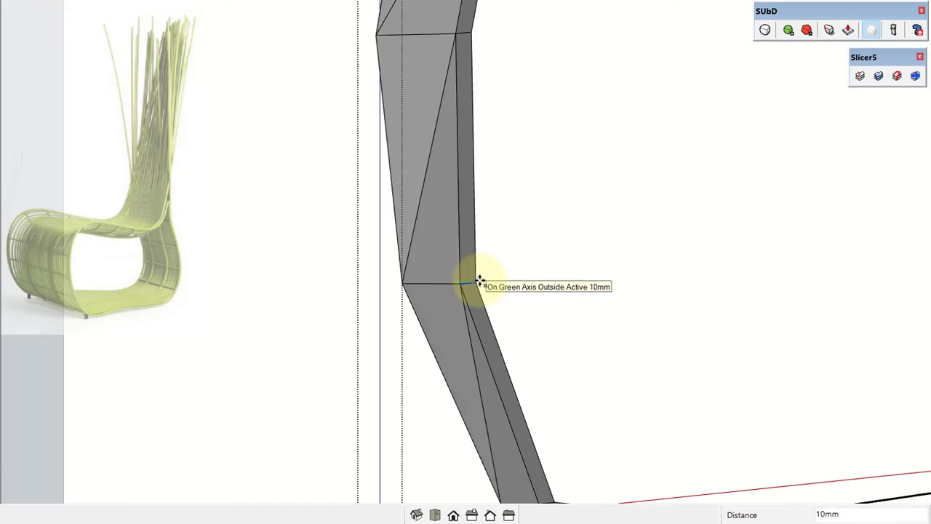
{"action": "scroll", "coordinate": [469, 278], "scroll_direction": "down", "scroll_amount": 5}
{"action": "middle_click_drag", "start_coordinate": [436, 332], "coordinate": [451, 286]}
{"action": "scroll", "coordinate": [466, 306], "scroll_direction": "up", "scroll_amount": 3}
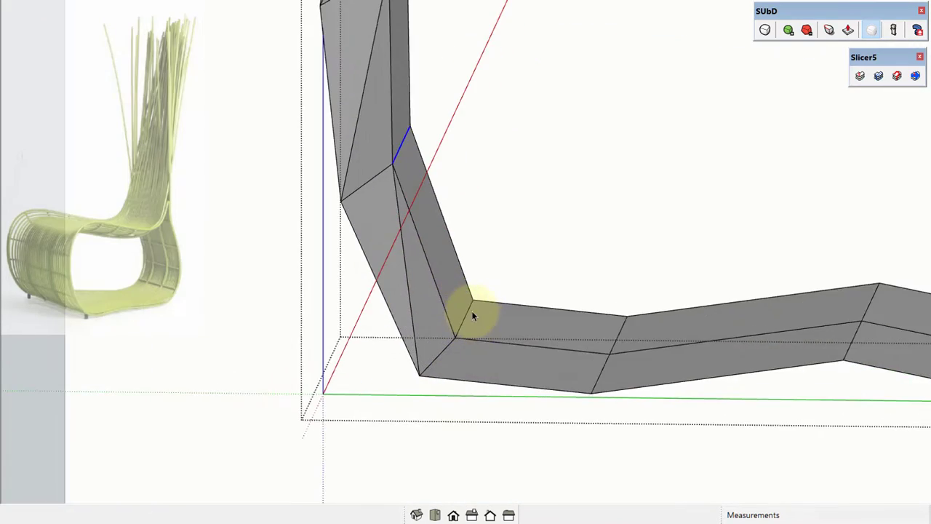
{"action": "scroll", "coordinate": [567, 337], "scroll_direction": "up", "scroll_amount": 2}
- Inspect the bend and show the box as a smooth subdivided surface
{"action": "mouse_move", "coordinate": [567, 336]}
{"action": "middle_mouse_down"}
{"action": "mouse_move", "coordinate": [810, 332]}
{"action": "mouse_move", "coordinate": [702, 371]}
{"action": "middle_mouse_up"}
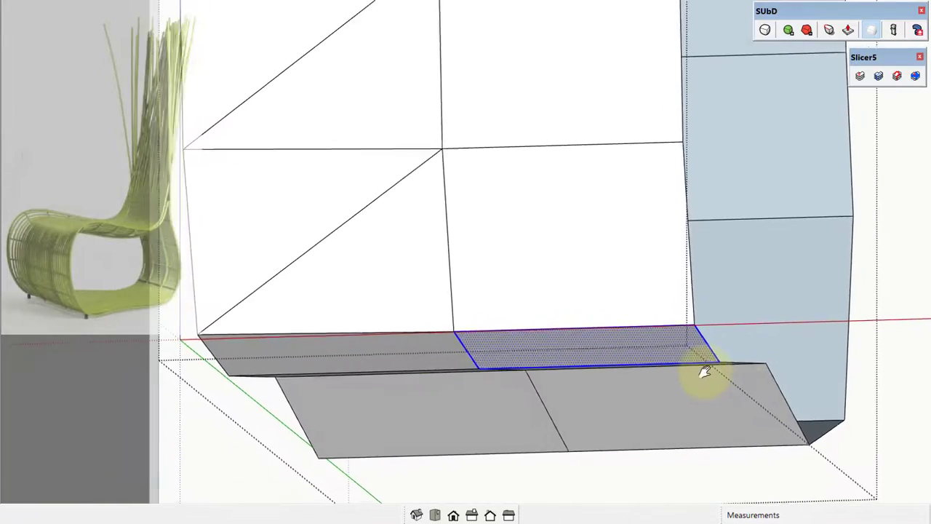
{"action": "mouse_move", "coordinate": [603, 374]}
{"action": "middle_mouse_down"}
{"action": "mouse_move", "coordinate": [613, 388]}
{"action": "mouse_move", "coordinate": [630, 385]}
{"action": "mouse_move", "coordinate": [625, 394]}
{"action": "middle_mouse_up"}
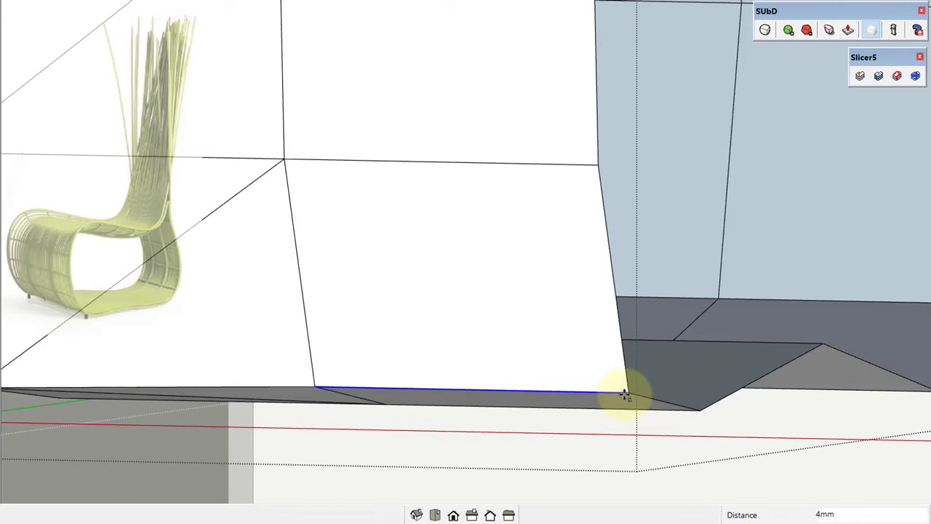
{"action": "scroll", "coordinate": [625, 389], "scroll_direction": "down", "scroll_amount": 5}
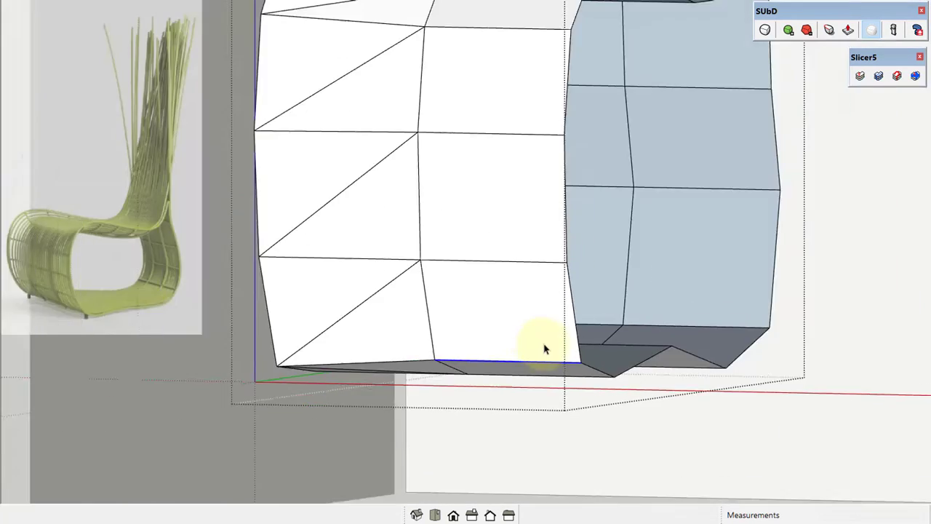
{"action": "middle_click_drag", "start_coordinate": [544, 347], "coordinate": [565, 337]}
{"action": "left_click", "coordinate": [765, 29]}
{"action": "scroll", "coordinate": [598, 325], "scroll_direction": "up", "scroll_amount": 2}
- Return to front view and tilt to inspect the smoothed bottom band
{"action": "key", "text": "F3"}
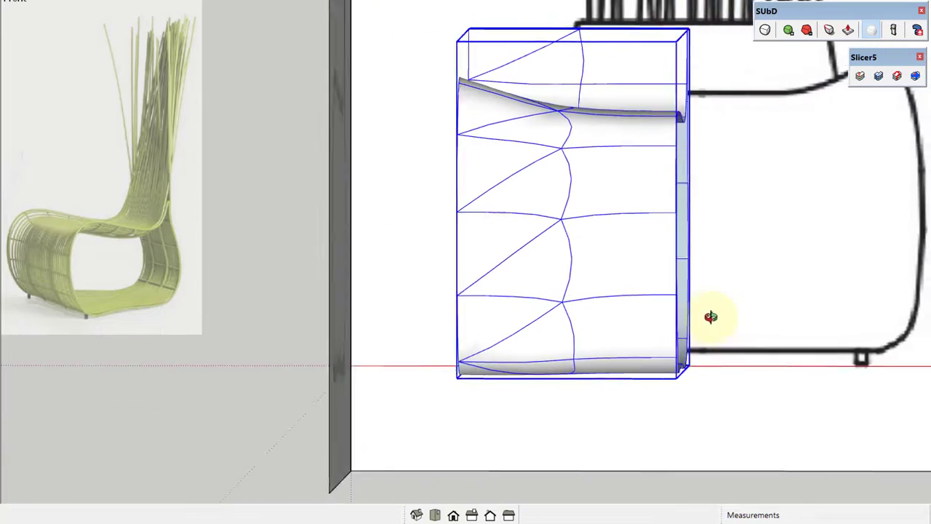
{"action": "scroll", "coordinate": [631, 338], "scroll_direction": "up", "scroll_amount": 2}
{"action": "scroll", "coordinate": [638, 332], "scroll_direction": "up", "scroll_amount": 2}
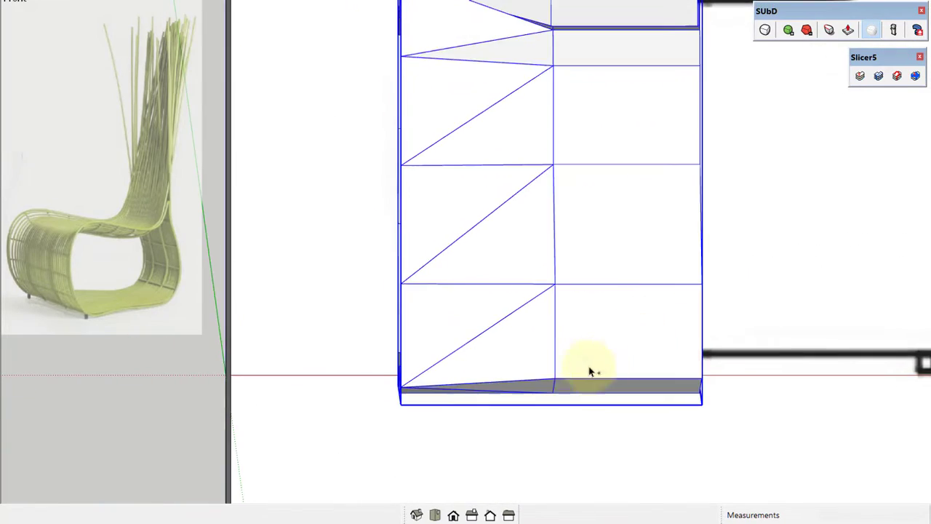
{"action": "scroll", "coordinate": [593, 370], "scroll_direction": "up", "scroll_amount": 2}
{"action": "scroll", "coordinate": [546, 364], "scroll_direction": "up", "scroll_amount": 2}
{"action": "middle_click_drag", "start_coordinate": [522, 345], "coordinate": [552, 345]}
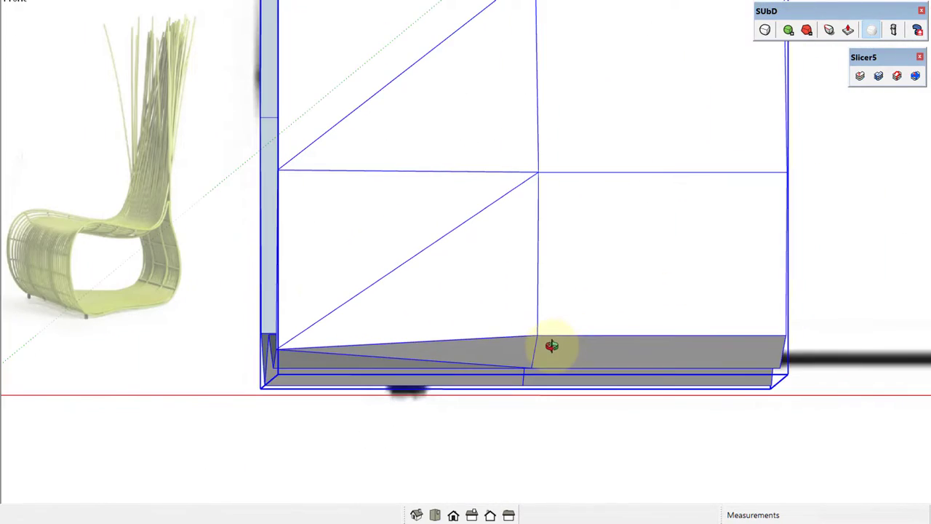
{"action": "mouse_move", "coordinate": [589, 268]}
{"action": "middle_mouse_down"}
{"action": "mouse_move", "coordinate": [478, 327]}
{"action": "mouse_move", "coordinate": [531, 312]}
{"action": "mouse_move", "coordinate": [557, 330]}
{"action": "mouse_move", "coordinate": [566, 269]}
{"action": "mouse_move", "coordinate": [561, 347]}
{"action": "mouse_move", "coordinate": [502, 327]}
{"action": "mouse_move", "coordinate": [662, 229]}
{"action": "mouse_move", "coordinate": [615, 284]}
{"action": "mouse_move", "coordinate": [516, 293]}
{"action": "mouse_move", "coordinate": [653, 201]}
{"action": "mouse_move", "coordinate": [414, 266]}
{"action": "mouse_move", "coordinate": [513, 358]}
{"action": "mouse_move", "coordinate": [736, 330]}
{"action": "mouse_move", "coordinate": [717, 289]}
{"action": "mouse_move", "coordinate": [910, 225]}
{"action": "mouse_move", "coordinate": [641, 217]}
{"action": "mouse_move", "coordinate": [640, 298]}
{"action": "mouse_move", "coordinate": [582, 280]}
{"action": "mouse_move", "coordinate": [389, 291]}
{"action": "mouse_move", "coordinate": [433, 217]}
{"action": "mouse_move", "coordinate": [484, 170]}
{"action": "mouse_move", "coordinate": [502, 185]}
{"action": "mouse_move", "coordinate": [589, 167]}
{"action": "mouse_move", "coordinate": [773, 182]}
{"action": "mouse_move", "coordinate": [554, 215]}
{"action": "mouse_move", "coordinate": [521, 229]}
{"action": "mouse_move", "coordinate": [551, 275]}
{"action": "middle_mouse_up"}
{"action": "scroll", "coordinate": [560, 347], "scroll_direction": "down", "scroll_amount": 3}
{"action": "scroll", "coordinate": [564, 335], "scroll_direction": "down", "scroll_amount": 2}
- Select the whole box cage and orbit to an angled view of it
{"action": "left_click", "coordinate": [554, 214]}
{"action": "scroll", "coordinate": [563, 193], "scroll_direction": "up", "scroll_amount": 1}
{"action": "scroll", "coordinate": [502, 238], "scroll_direction": "down", "scroll_amount": 2}
{"action": "mouse_move", "coordinate": [502, 238]}
{"action": "middle_mouse_down"}
{"action": "mouse_move", "coordinate": [615, 291]}
{"action": "mouse_move", "coordinate": [516, 337]}
{"action": "mouse_move", "coordinate": [533, 109]}
{"action": "mouse_move", "coordinate": [592, 79]}
{"action": "mouse_move", "coordinate": [480, 291]}
{"action": "middle_mouse_up"}
{"action": "scroll", "coordinate": [645, 337], "scroll_direction": "up", "scroll_amount": 3}
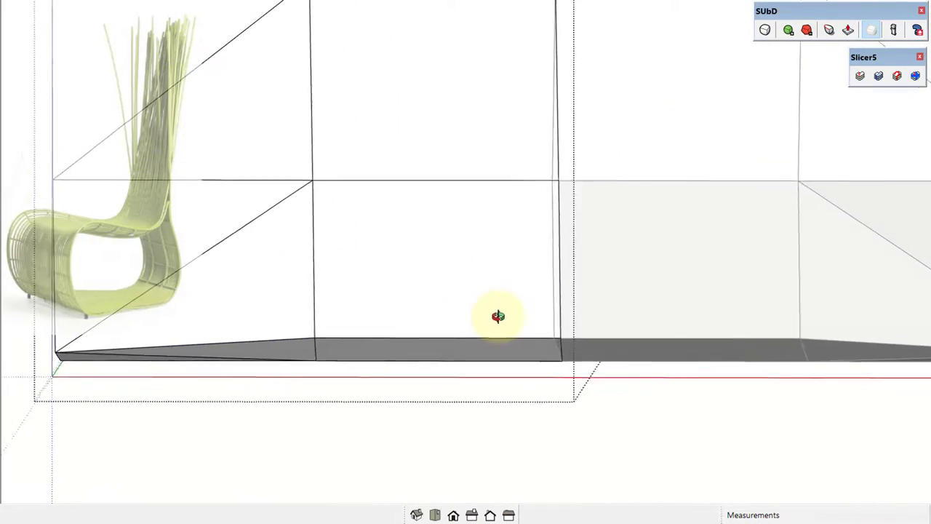
{"action": "scroll", "coordinate": [589, 341], "scroll_direction": "down", "scroll_amount": 2}
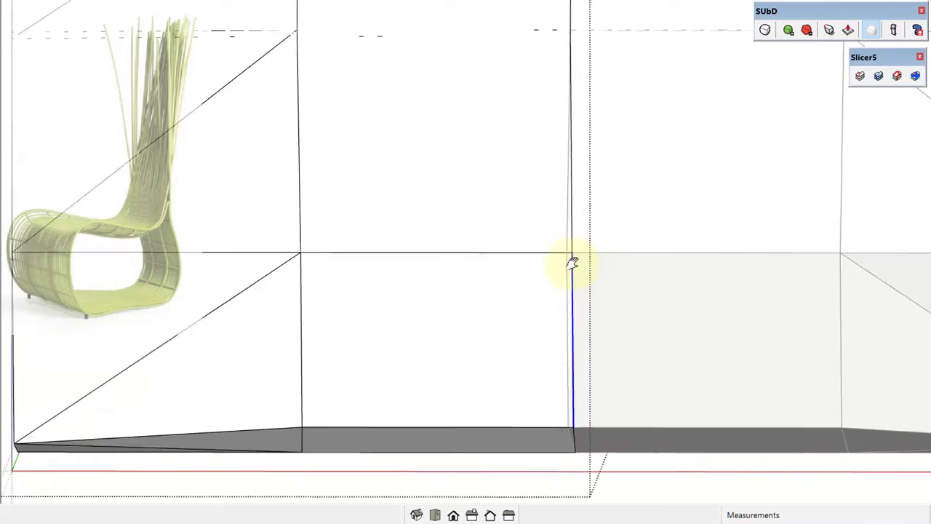
{"action": "scroll", "coordinate": [594, 350], "scroll_direction": "down", "scroll_amount": 2}
{"action": "mouse_move", "coordinate": [499, 349]}
{"action": "middle_mouse_down"}
{"action": "mouse_move", "coordinate": [551, 376]}
{"action": "mouse_move", "coordinate": [426, 381]}
{"action": "mouse_move", "coordinate": [386, 353]}
{"action": "middle_mouse_up"}
- Make the selected cage a component, keeping the default name Group#10
{"action": "right_click", "coordinate": [386, 352]}
{"action": "left_click", "coordinate": [425, 207]}
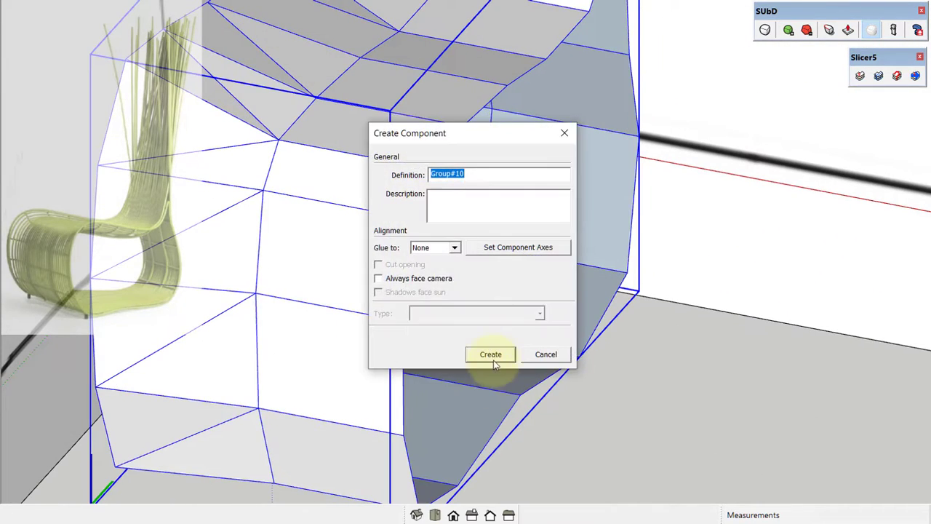
{"action": "left_click", "coordinate": [491, 355]}
{"action": "scroll", "coordinate": [460, 218], "scroll_direction": "up", "scroll_amount": 3}
{"action": "mouse_move", "coordinate": [478, 204]}
{"action": "middle_mouse_down"}
{"action": "mouse_move", "coordinate": [678, 170]}
{"action": "mouse_move", "coordinate": [513, 212]}
{"action": "middle_mouse_up"}
- Toggle SubD smoothing, turn on X-ray, and view the smooth shell from the front
{"action": "left_click", "coordinate": [788, 30]}
{"action": "mouse_move", "coordinate": [509, 254]}
{"action": "middle_mouse_down"}
{"action": "mouse_move", "coordinate": [644, 141]}
{"action": "mouse_move", "coordinate": [561, 291]}
{"action": "mouse_move", "coordinate": [301, 206]}
{"action": "mouse_move", "coordinate": [166, 197]}
{"action": "mouse_move", "coordinate": [316, 152]}
{"action": "mouse_move", "coordinate": [374, 222]}
{"action": "mouse_move", "coordinate": [374, 245]}
{"action": "mouse_move", "coordinate": [400, 218]}
{"action": "mouse_move", "coordinate": [748, 213]}
{"action": "mouse_move", "coordinate": [793, 227]}
{"action": "middle_mouse_up"}
{"action": "scroll", "coordinate": [375, 222], "scroll_direction": "up", "scroll_amount": 2}
{"action": "key", "text": "x"}
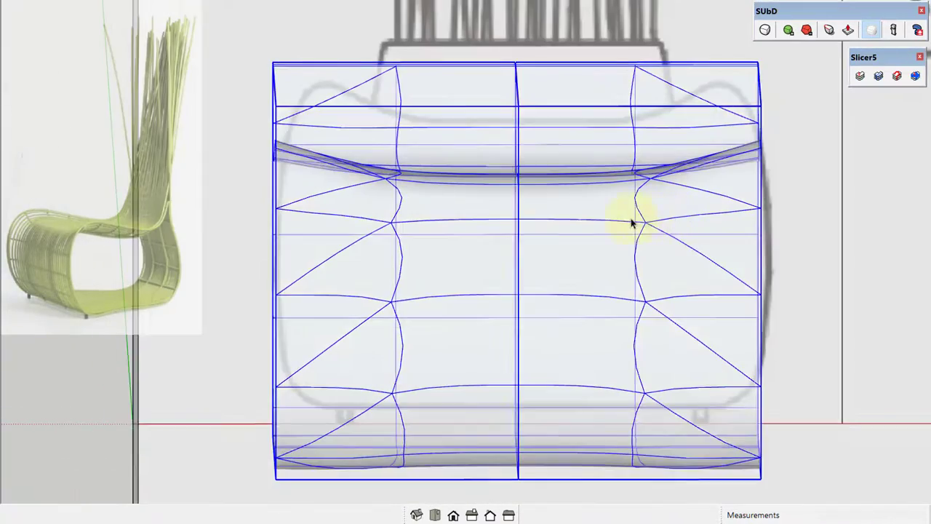
{"action": "left_click", "coordinate": [457, 515]}
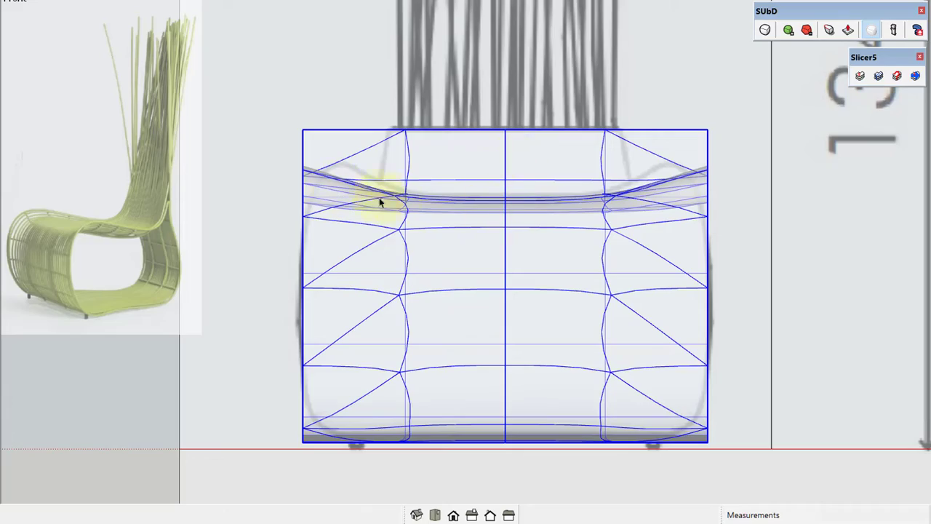
{"action": "mouse_move", "coordinate": [655, 276]}
{"action": "middle_mouse_down"}
{"action": "mouse_move", "coordinate": [289, 291]}
{"action": "mouse_move", "coordinate": [339, 291]}
{"action": "mouse_move", "coordinate": [374, 233]}
{"action": "mouse_move", "coordinate": [364, 236]}
{"action": "mouse_move", "coordinate": [716, 150]}
{"action": "middle_mouse_up"}
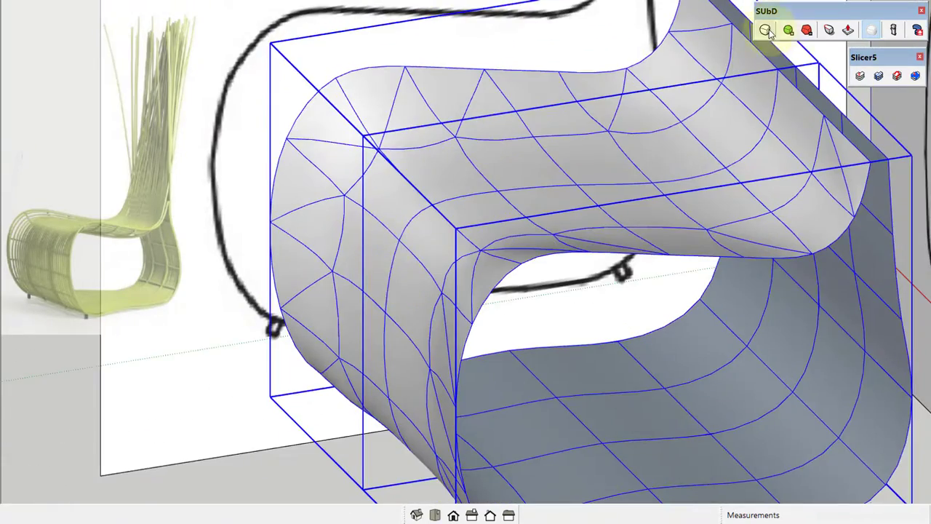
- Enter the chair mesh and move a seat-band vertex 5mm to dip the seat centre
{"action": "double_click", "coordinate": [684, 98]}
{"action": "scroll", "coordinate": [374, 211], "scroll_direction": "up", "scroll_amount": 3}
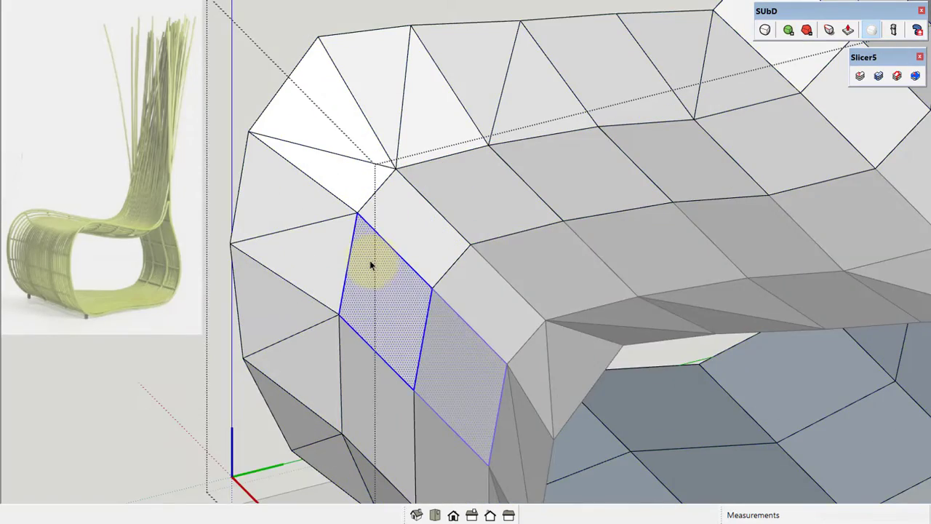
{"action": "key", "text": "m"}
{"action": "scroll", "coordinate": [378, 218], "scroll_direction": "up", "scroll_amount": 3}
{"action": "left_click", "coordinate": [398, 179]}
{"action": "scroll", "coordinate": [398, 178], "scroll_direction": "up", "scroll_amount": 3}
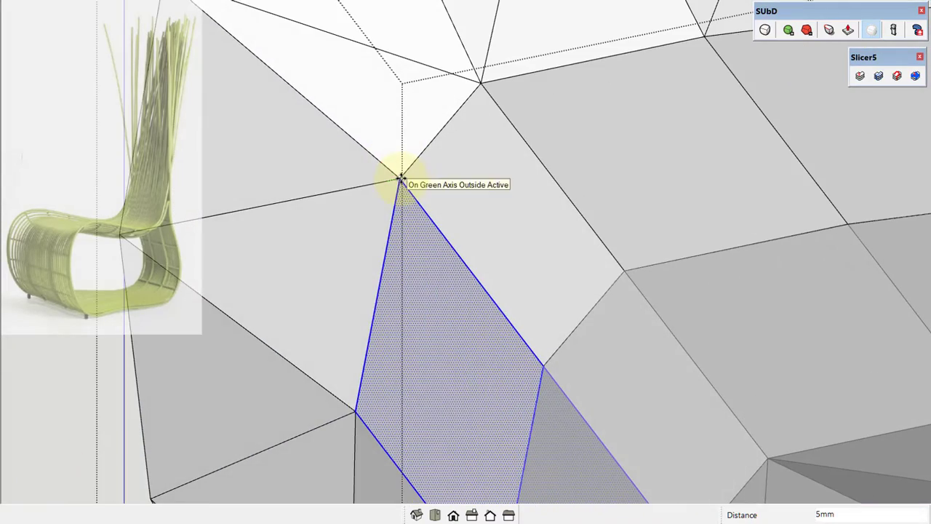
{"action": "left_click", "coordinate": [402, 177]}
{"action": "middle_click_drag", "start_coordinate": [402, 176], "coordinate": [405, 98]}
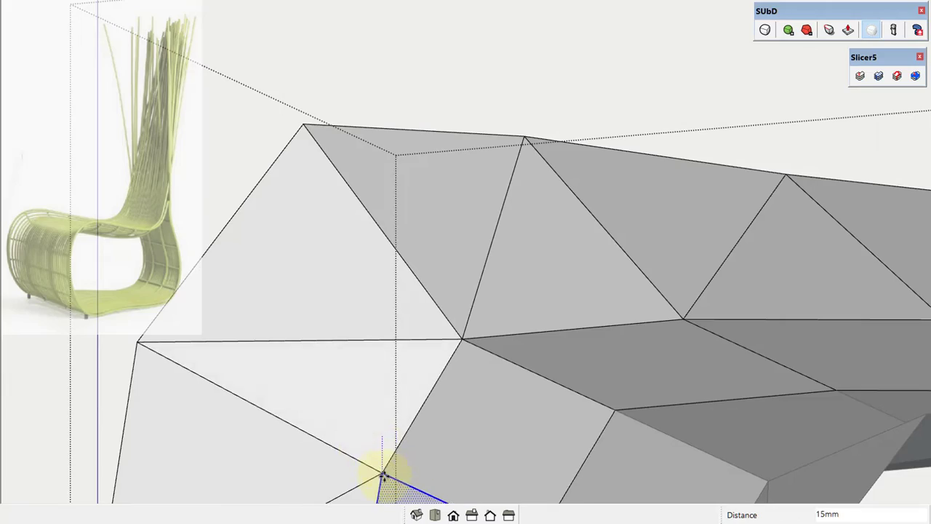
{"action": "scroll", "coordinate": [383, 476], "scroll_direction": "down", "scroll_amount": 5}
{"action": "scroll", "coordinate": [436, 247], "scroll_direction": "up", "scroll_amount": 4}
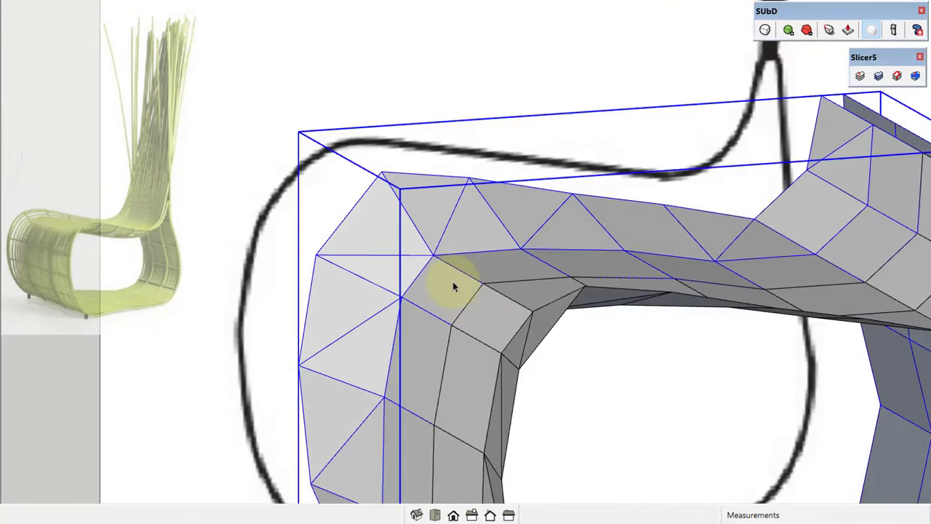
- Turn on SUbD smoothing and orbit to a front view of the smoothed chair
{"action": "left_click", "coordinate": [789, 32]}
{"action": "scroll", "coordinate": [472, 306], "scroll_direction": "down", "scroll_amount": 3}
{"action": "mouse_move", "coordinate": [472, 306]}
{"action": "middle_mouse_down"}
{"action": "mouse_move", "coordinate": [719, 235]}
{"action": "mouse_move", "coordinate": [276, 243]}
{"action": "mouse_move", "coordinate": [466, 197]}
{"action": "middle_mouse_up"}
{"action": "scroll", "coordinate": [659, 240], "scroll_direction": "up", "scroll_amount": 2}
{"action": "scroll", "coordinate": [507, 201], "scroll_direction": "up", "scroll_amount": 2}
{"action": "scroll", "coordinate": [537, 219], "scroll_direction": "up", "scroll_amount": 2}
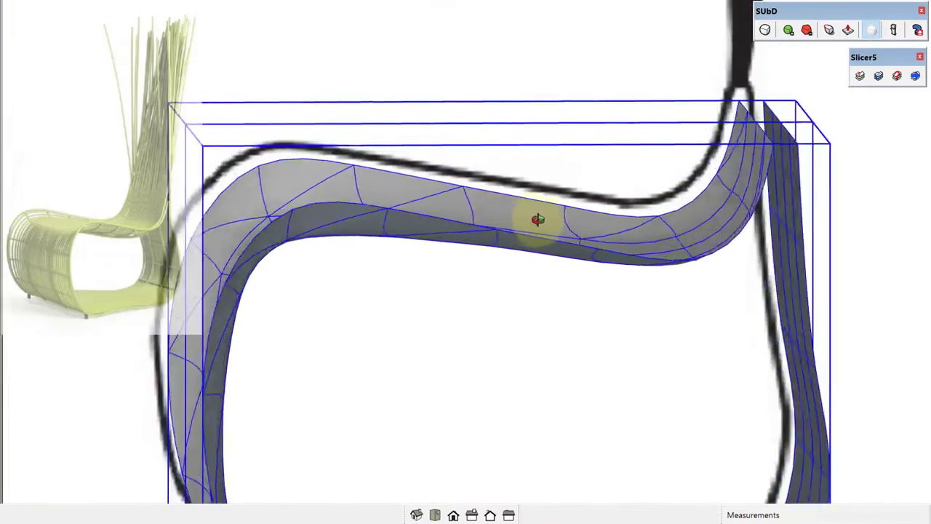
{"action": "middle_click_drag", "start_coordinate": [537, 220], "coordinate": [590, 243]}
{"action": "scroll", "coordinate": [453, 214], "scroll_direction": "up", "scroll_amount": 3}
{"action": "scroll", "coordinate": [568, 226], "scroll_direction": "up", "scroll_amount": 2}
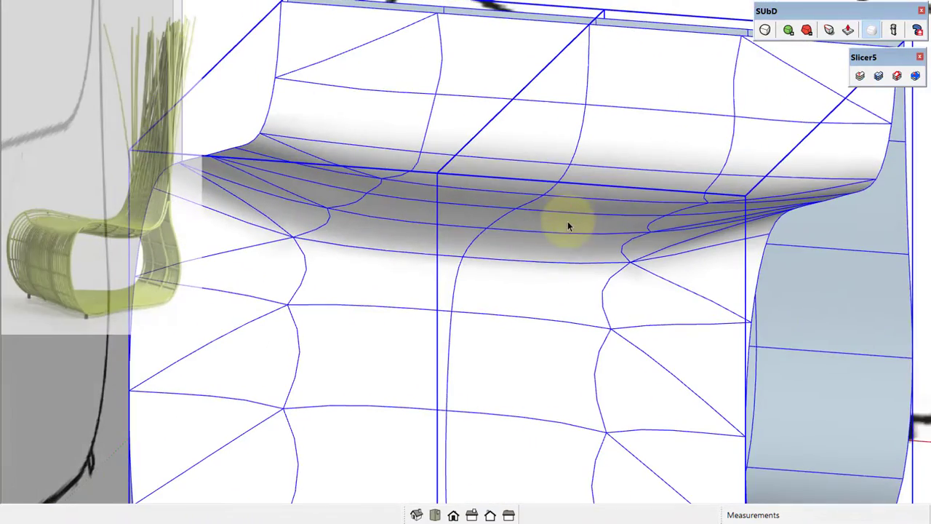
{"action": "scroll", "coordinate": [488, 249], "scroll_direction": "down", "scroll_amount": 3}
- Inspect the grey seat band up close and from below
{"action": "middle_click_drag", "start_coordinate": [488, 250], "coordinate": [488, 208]}
{"action": "scroll", "coordinate": [603, 160], "scroll_direction": "up", "scroll_amount": 3}
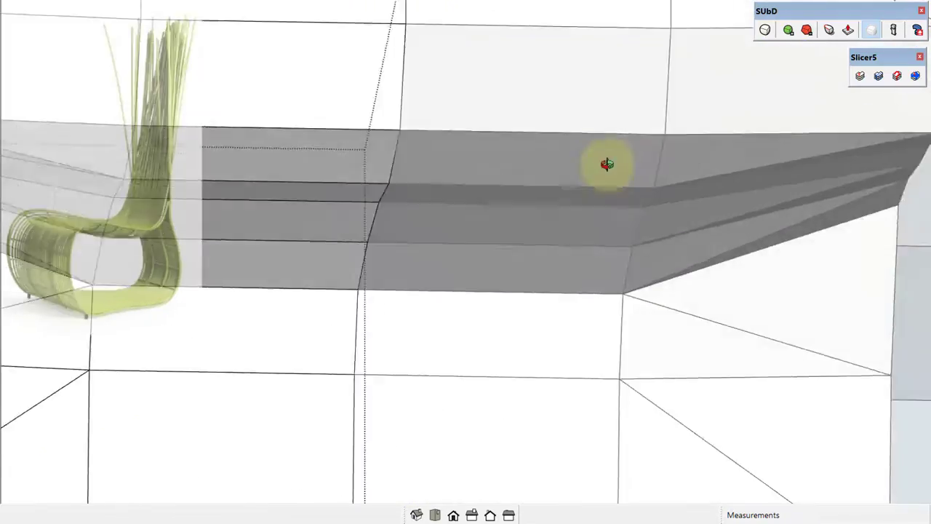
{"action": "mouse_move", "coordinate": [602, 160]}
{"action": "middle_mouse_down"}
{"action": "mouse_move", "coordinate": [408, 215]}
{"action": "mouse_move", "coordinate": [516, 306]}
{"action": "mouse_move", "coordinate": [426, 235]}
{"action": "mouse_move", "coordinate": [476, 276]}
{"action": "mouse_move", "coordinate": [519, 284]}
{"action": "mouse_move", "coordinate": [527, 240]}
{"action": "middle_mouse_up"}
{"action": "scroll", "coordinate": [502, 272], "scroll_direction": "up", "scroll_amount": 2}
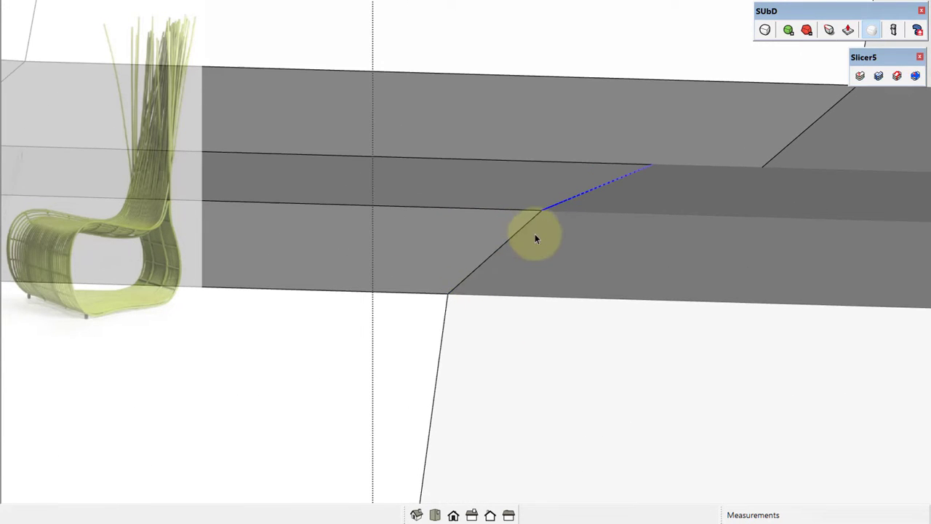
{"action": "middle_click_drag", "start_coordinate": [449, 336], "coordinate": [440, 308]}
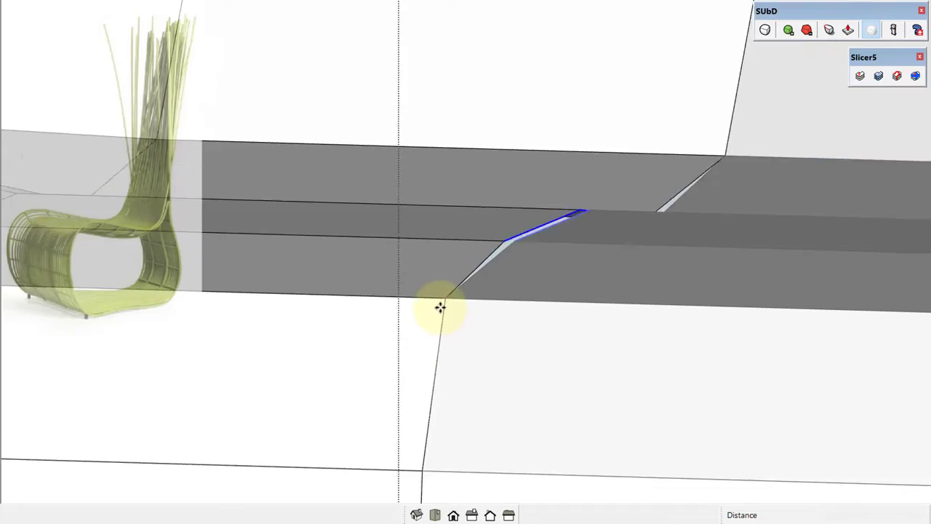
{"action": "scroll", "coordinate": [441, 308], "scroll_direction": "down", "scroll_amount": 3}
{"action": "mouse_move", "coordinate": [457, 277]}
{"action": "middle_mouse_down"}
{"action": "mouse_move", "coordinate": [713, 354]}
{"action": "mouse_move", "coordinate": [831, 235]}
{"action": "mouse_move", "coordinate": [519, 312]}
{"action": "mouse_move", "coordinate": [295, 315]}
{"action": "mouse_move", "coordinate": [429, 304]}
{"action": "middle_mouse_up"}
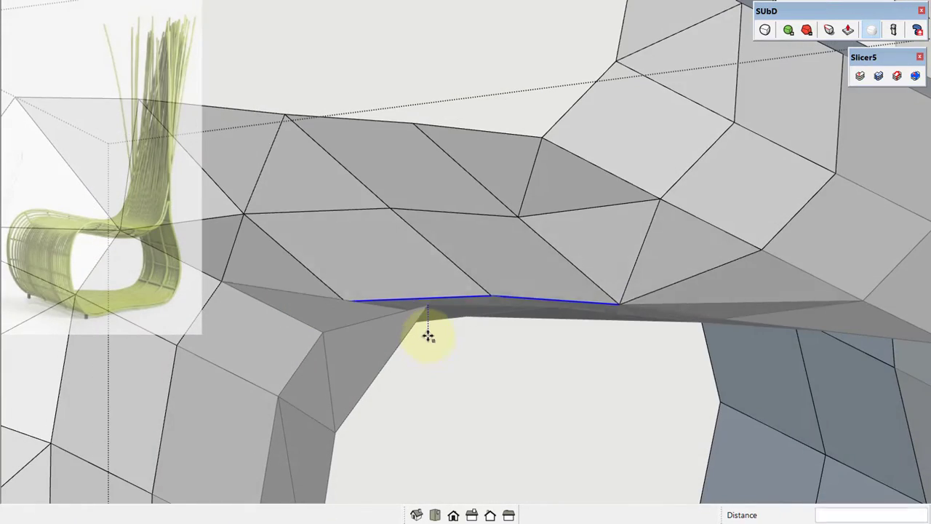
{"action": "mouse_move", "coordinate": [478, 248]}
{"action": "middle_mouse_down"}
{"action": "mouse_move", "coordinate": [624, 277]}
{"action": "mouse_move", "coordinate": [635, 293]}
{"action": "mouse_move", "coordinate": [713, 307]}
{"action": "mouse_move", "coordinate": [696, 370]}
{"action": "mouse_move", "coordinate": [709, 357]}
{"action": "middle_mouse_up"}
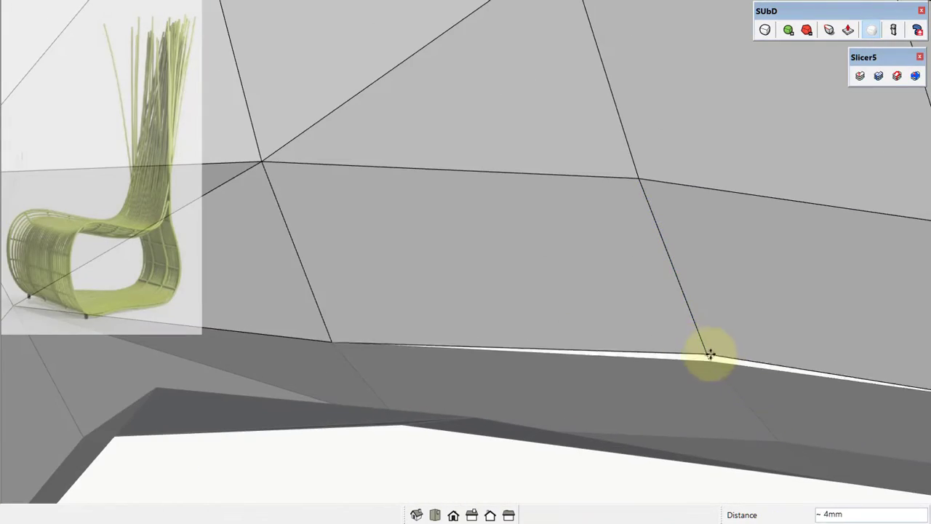
{"action": "mouse_move", "coordinate": [715, 352]}
{"action": "middle_mouse_down"}
{"action": "mouse_move", "coordinate": [676, 202]}
{"action": "mouse_move", "coordinate": [650, 228]}
{"action": "mouse_move", "coordinate": [576, 242]}
{"action": "mouse_move", "coordinate": [509, 301]}
{"action": "mouse_move", "coordinate": [509, 254]}
{"action": "mouse_move", "coordinate": [759, 312]}
{"action": "mouse_move", "coordinate": [523, 290]}
{"action": "mouse_move", "coordinate": [633, 266]}
{"action": "mouse_move", "coordinate": [638, 243]}
{"action": "mouse_move", "coordinate": [606, 230]}
{"action": "mouse_move", "coordinate": [619, 254]}
{"action": "mouse_move", "coordinate": [606, 316]}
{"action": "middle_mouse_up"}
- Orbit to an angled view of the seat band, cancelling a first Move attempt
{"action": "scroll", "coordinate": [467, 275], "scroll_direction": "up", "scroll_amount": 3}
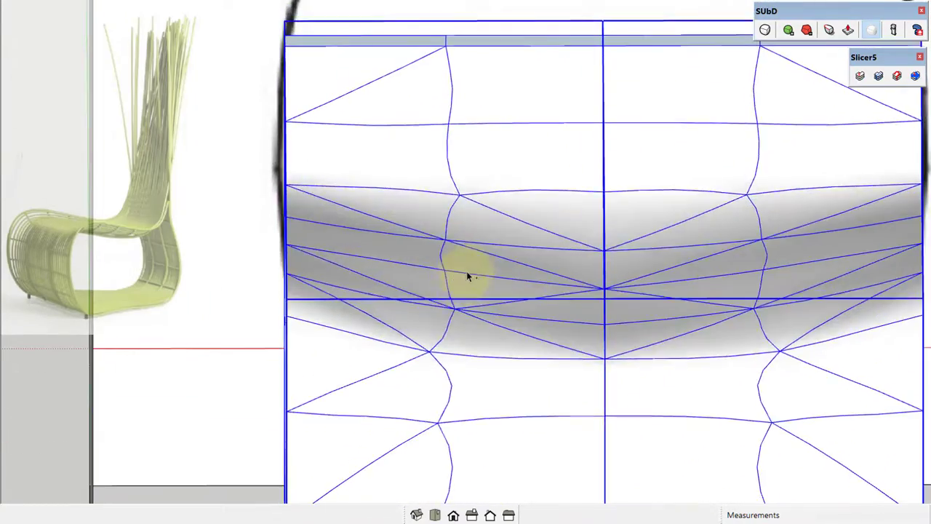
{"action": "mouse_move", "coordinate": [466, 270]}
{"action": "middle_mouse_down"}
{"action": "mouse_move", "coordinate": [443, 326]}
{"action": "mouse_move", "coordinate": [459, 193]}
{"action": "mouse_move", "coordinate": [442, 204]}
{"action": "middle_mouse_up"}
{"action": "scroll", "coordinate": [467, 249], "scroll_direction": "up", "scroll_amount": 3}
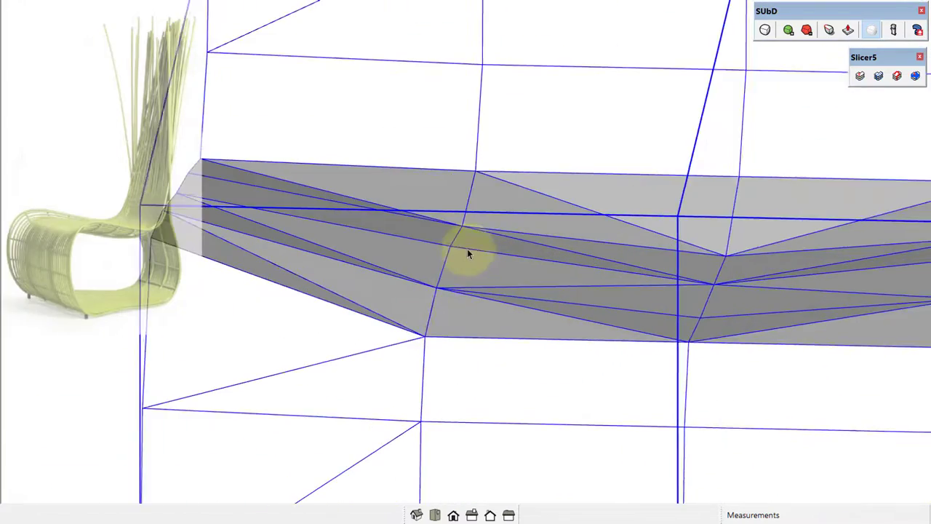
{"action": "scroll", "coordinate": [466, 249], "scroll_direction": "up", "scroll_amount": 3}
{"action": "key", "text": "m"}
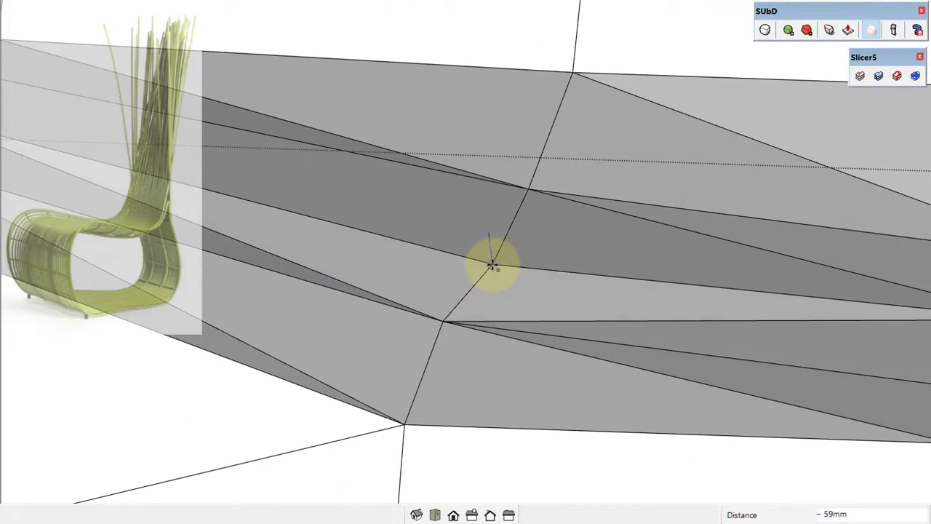
{"action": "key", "text": "space"}
{"action": "scroll", "coordinate": [524, 235], "scroll_direction": "down", "scroll_amount": 3}
{"action": "scroll", "coordinate": [493, 262], "scroll_direction": "down", "scroll_amount": 2}
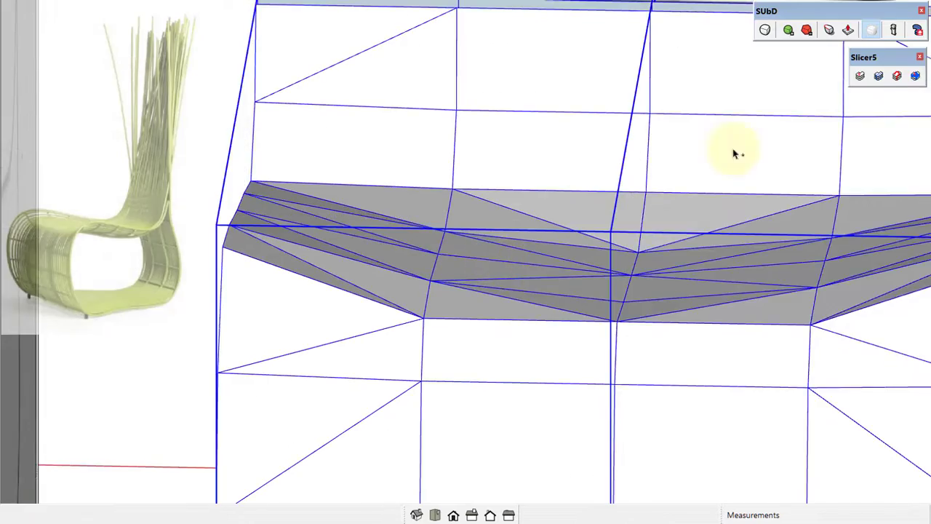
{"action": "mouse_move", "coordinate": [747, 49]}
{"action": "middle_mouse_down"}
{"action": "mouse_move", "coordinate": [524, 246]}
{"action": "mouse_move", "coordinate": [520, 264]}
{"action": "mouse_move", "coordinate": [426, 264]}
{"action": "mouse_move", "coordinate": [558, 249]}
{"action": "mouse_move", "coordinate": [656, 258]}
{"action": "mouse_move", "coordinate": [432, 255]}
{"action": "mouse_move", "coordinate": [584, 247]}
{"action": "middle_mouse_up"}
- Shift a seat vertex 1mm along the blue axis and inspect the cage from lower angles
{"action": "scroll", "coordinate": [600, 256], "scroll_direction": "up", "scroll_amount": 5}
{"action": "scroll", "coordinate": [593, 289], "scroll_direction": "up", "scroll_amount": 1}
{"action": "key", "text": "m"}
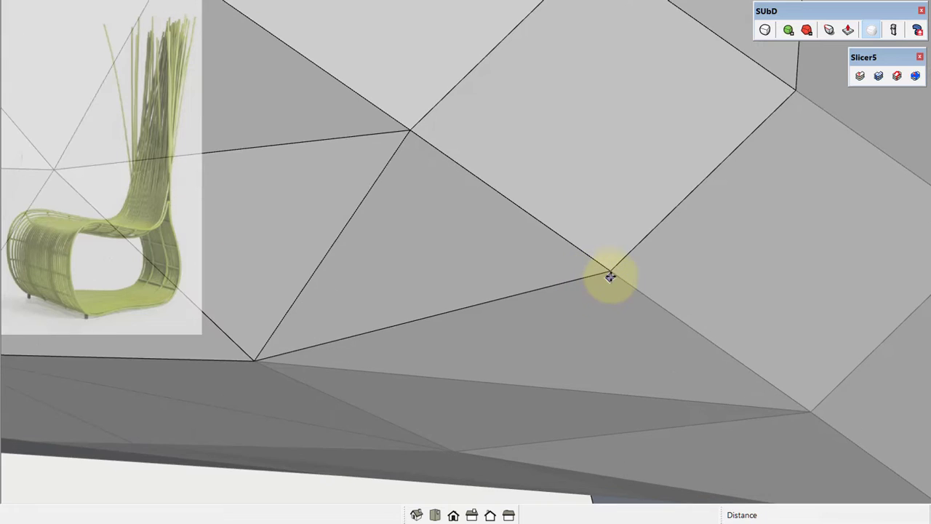
{"action": "middle_click_drag", "start_coordinate": [608, 272], "coordinate": [574, 124]}
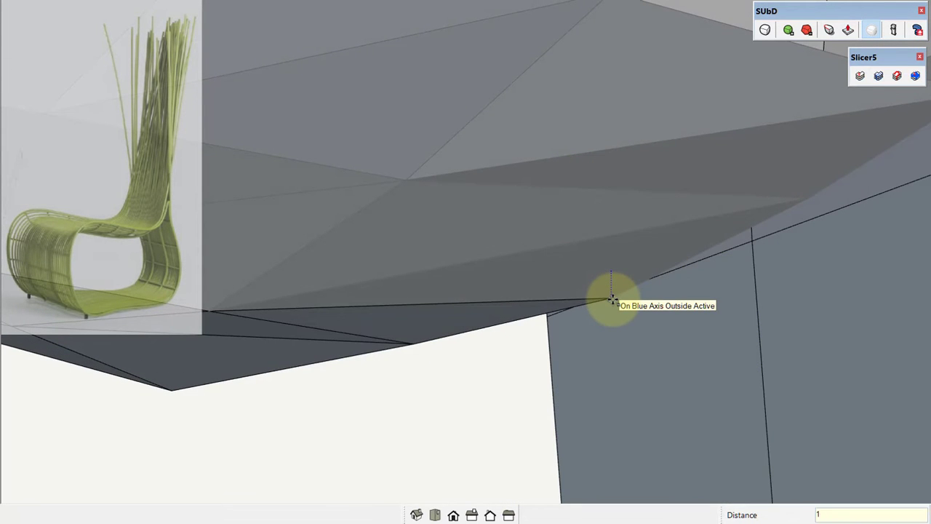
{"action": "scroll", "coordinate": [613, 297], "scroll_direction": "down", "scroll_amount": 3}
{"action": "scroll", "coordinate": [616, 276], "scroll_direction": "down", "scroll_amount": 2}
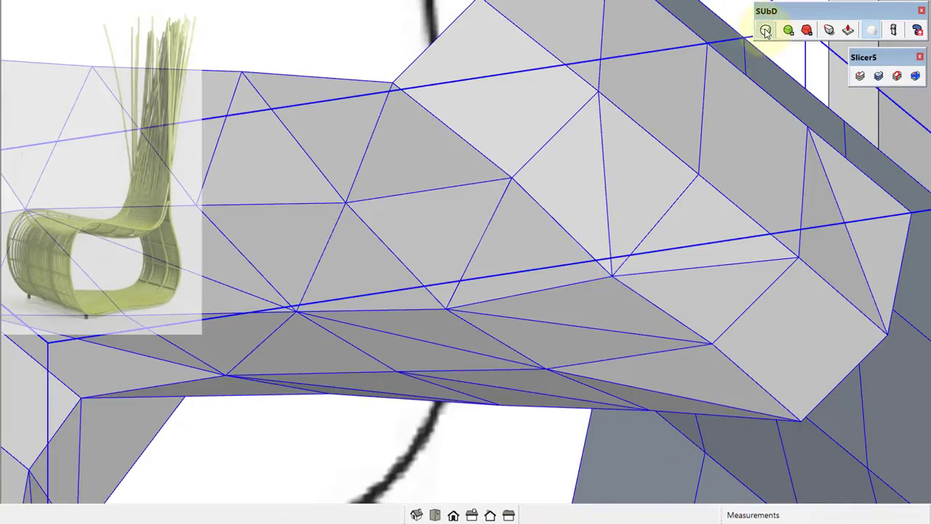
{"action": "scroll", "coordinate": [653, 194], "scroll_direction": "up", "scroll_amount": 3}
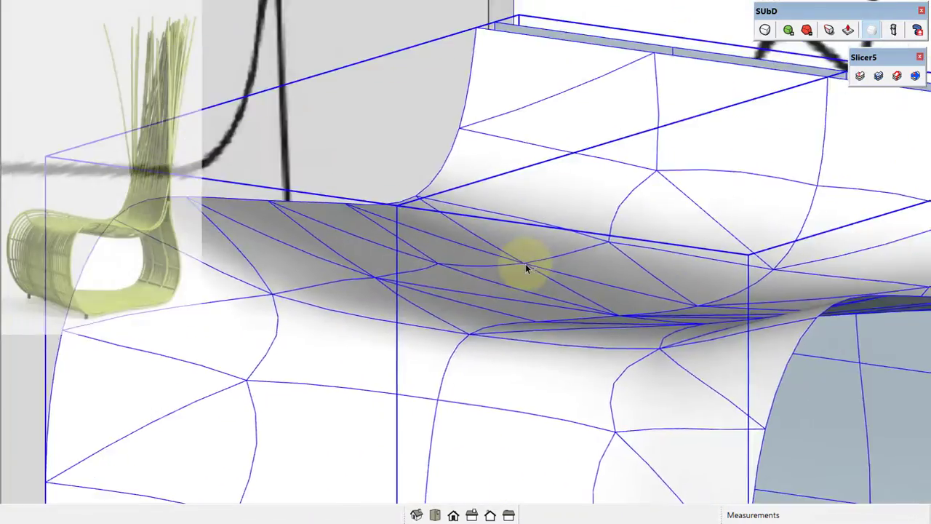
{"action": "middle_click_drag", "start_coordinate": [527, 269], "coordinate": [648, 256]}
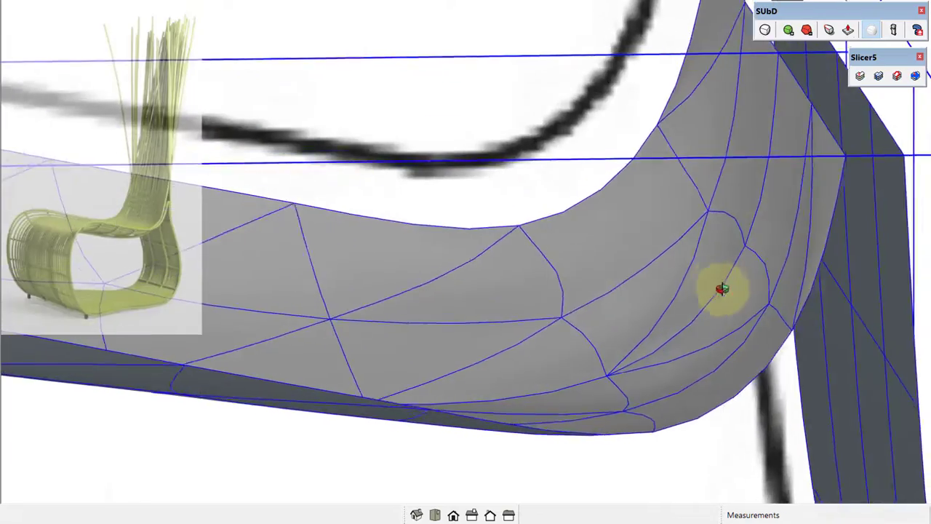
{"action": "mouse_move", "coordinate": [742, 276]}
{"action": "middle_mouse_down"}
{"action": "mouse_move", "coordinate": [745, 195]}
{"action": "mouse_move", "coordinate": [686, 245]}
{"action": "middle_mouse_up"}
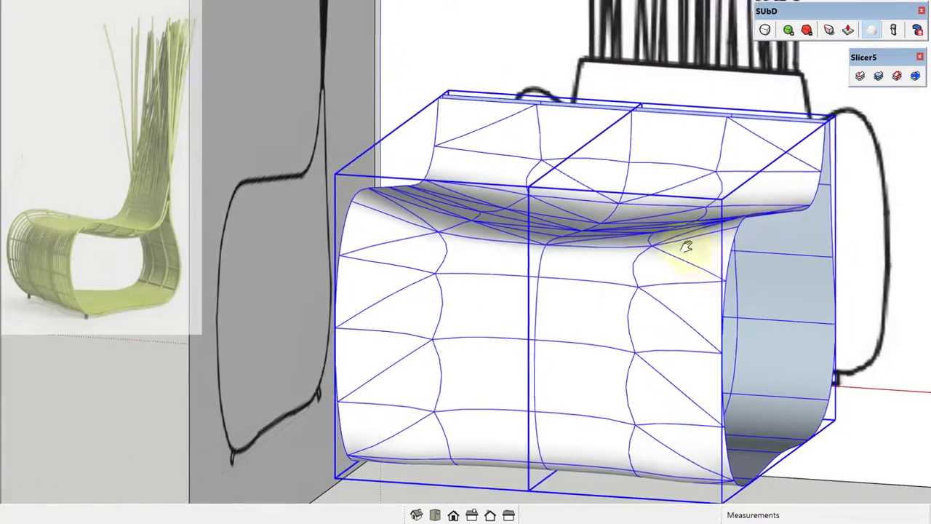
- Move the boxed object 1655mm along the red axis, far to the right
{"action": "scroll", "coordinate": [464, 262], "scroll_direction": "down", "scroll_amount": 2}
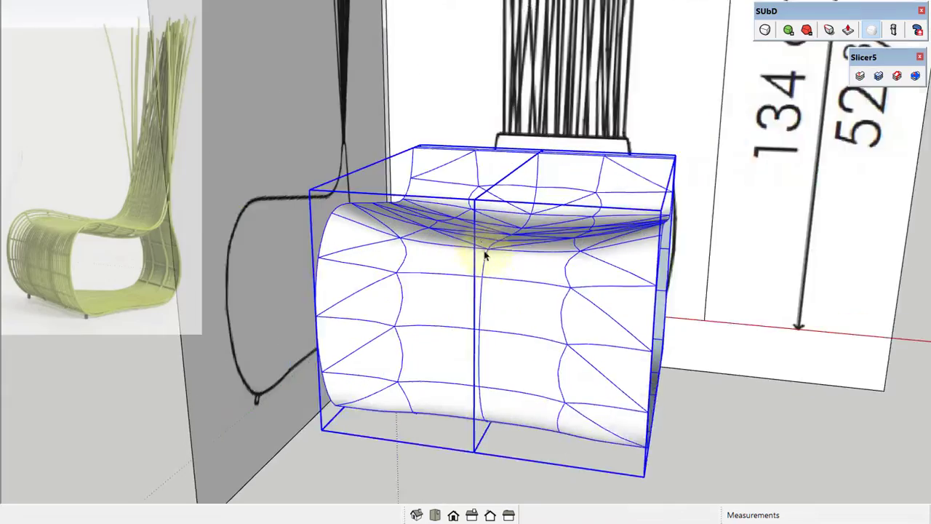
{"action": "mouse_move", "coordinate": [485, 254]}
{"action": "middle_mouse_down"}
{"action": "mouse_move", "coordinate": [495, 277]}
{"action": "mouse_move", "coordinate": [413, 276]}
{"action": "mouse_move", "coordinate": [409, 331]}
{"action": "middle_mouse_up"}
{"action": "scroll", "coordinate": [408, 331], "scroll_direction": "down", "scroll_amount": 3}
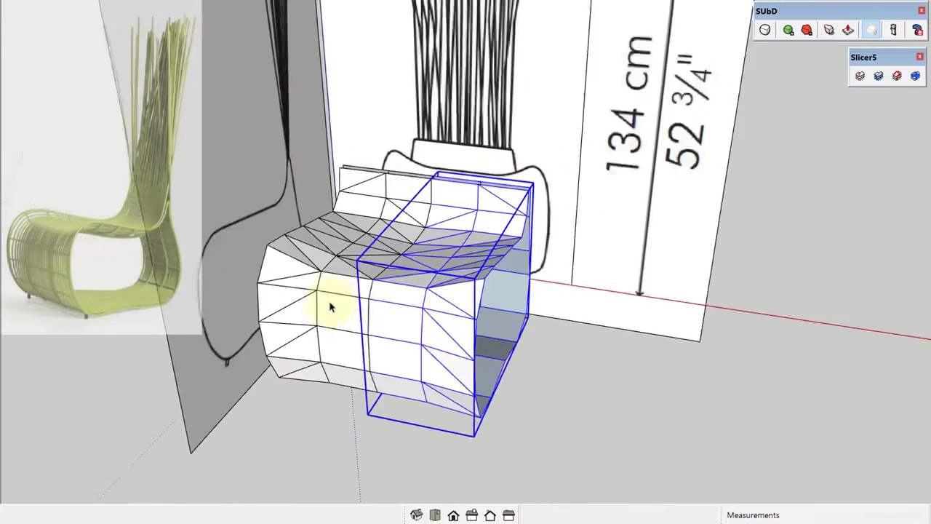
{"action": "key", "text": "m"}
{"action": "left_click", "coordinate": [326, 305]}
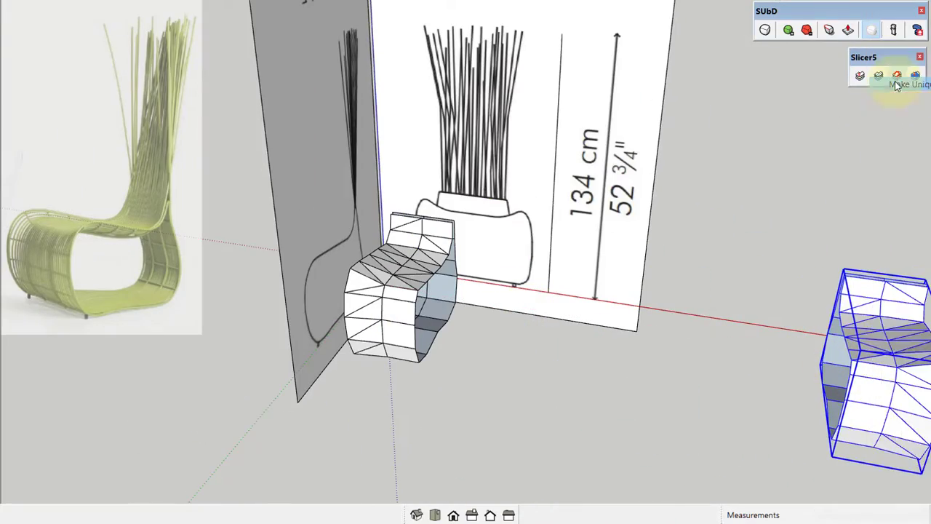
{"action": "left_click", "coordinate": [869, 323]}
- Raise the selected back edges along blue by 4mm, then by 2mm more
{"action": "scroll", "coordinate": [433, 312], "scroll_direction": "up", "scroll_amount": 3}
{"action": "scroll", "coordinate": [374, 332], "scroll_direction": "up", "scroll_amount": 3}
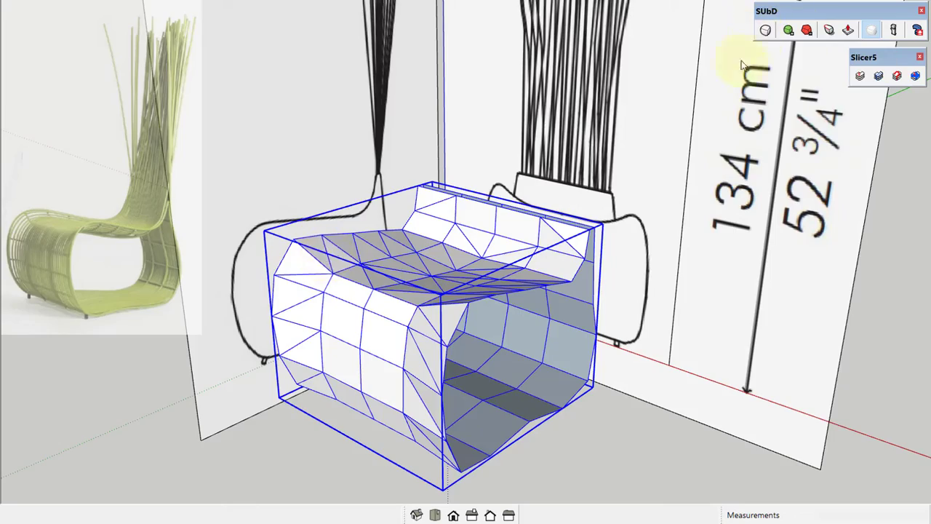
{"action": "mouse_move", "coordinate": [742, 66]}
{"action": "middle_mouse_down"}
{"action": "mouse_move", "coordinate": [623, 294]}
{"action": "mouse_move", "coordinate": [561, 312]}
{"action": "middle_mouse_up"}
{"action": "scroll", "coordinate": [582, 290], "scroll_direction": "up", "scroll_amount": 5}
{"action": "key", "text": "m"}
{"action": "scroll", "coordinate": [560, 287], "scroll_direction": "up", "scroll_amount": 3}
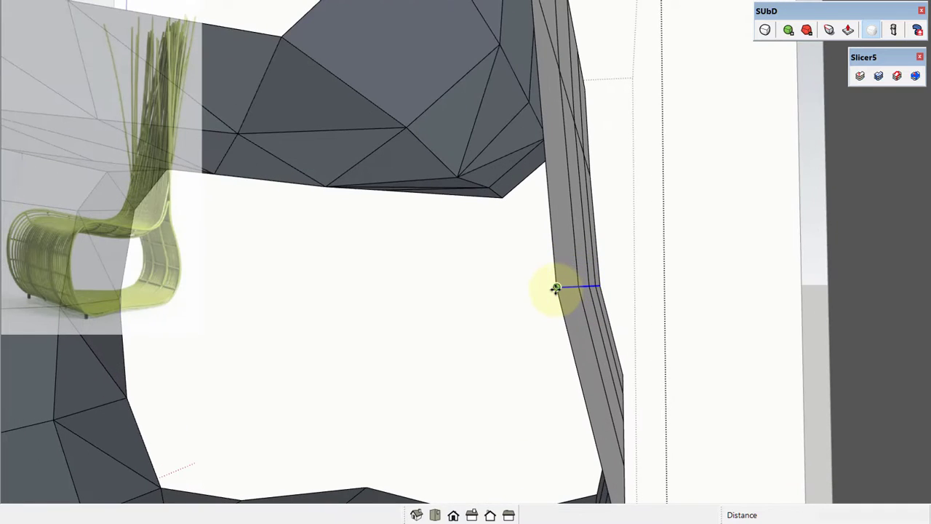
{"action": "middle_click_drag", "start_coordinate": [576, 46], "coordinate": [525, 76]}
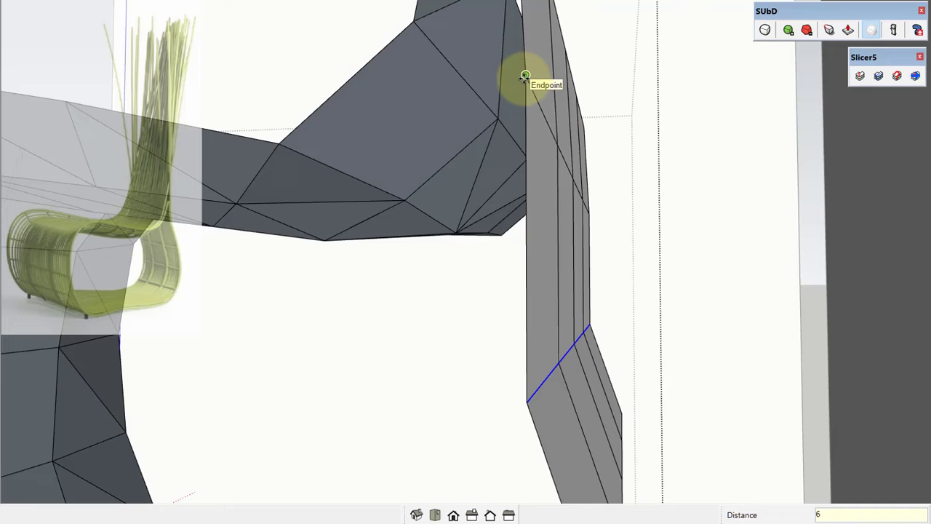
{"action": "key", "text": "Return"}
{"action": "scroll", "coordinate": [613, 156], "scroll_direction": "down", "scroll_amount": 5}
{"action": "scroll", "coordinate": [561, 145], "scroll_direction": "up", "scroll_amount": 3}
{"action": "scroll", "coordinate": [588, 166], "scroll_direction": "up", "scroll_amount": 2}
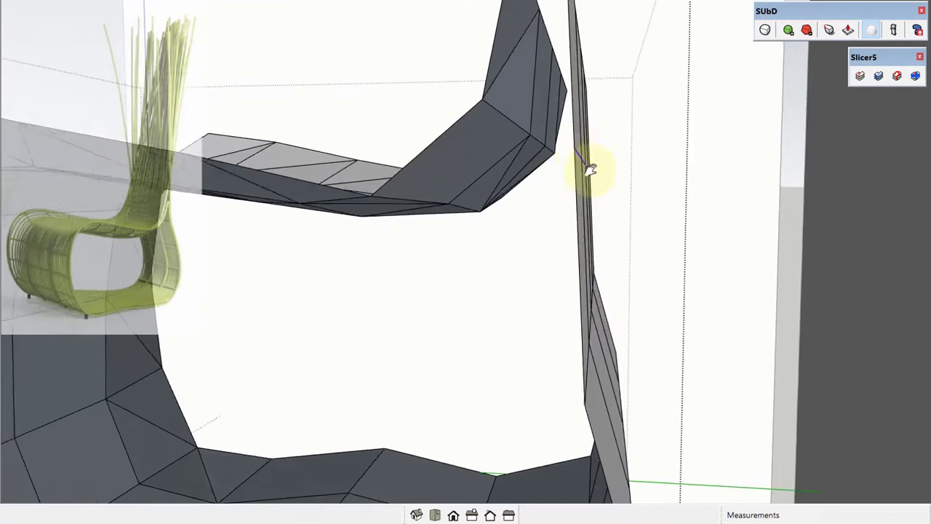
{"action": "mouse_move", "coordinate": [582, 171]}
{"action": "middle_mouse_down"}
{"action": "mouse_move", "coordinate": [551, 80]}
{"action": "mouse_move", "coordinate": [565, 93]}
{"action": "middle_mouse_up"}
{"action": "key", "text": "Return"}
- Turn on SUbD smoothing and view the reshaped chair in perspective
{"action": "scroll", "coordinate": [545, 150], "scroll_direction": "down", "scroll_amount": 3}
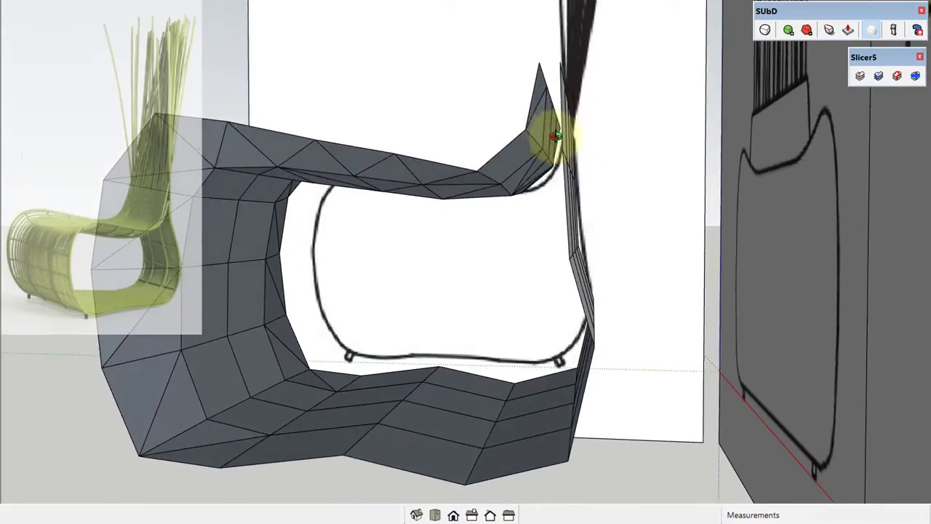
{"action": "scroll", "coordinate": [595, 173], "scroll_direction": "up", "scroll_amount": 2}
{"action": "left_click", "coordinate": [765, 30]}
{"action": "mouse_move", "coordinate": [536, 208]}
{"action": "middle_mouse_down"}
{"action": "mouse_move", "coordinate": [603, 191]}
{"action": "mouse_move", "coordinate": [680, 193]}
{"action": "mouse_move", "coordinate": [731, 286]}
{"action": "mouse_move", "coordinate": [555, 264]}
{"action": "mouse_move", "coordinate": [597, 395]}
{"action": "mouse_move", "coordinate": [655, 291]}
{"action": "middle_mouse_up"}
{"action": "mouse_move", "coordinate": [562, 308]}
{"action": "middle_mouse_down"}
{"action": "mouse_move", "coordinate": [333, 208]}
{"action": "mouse_move", "coordinate": [411, 187]}
{"action": "middle_mouse_up"}
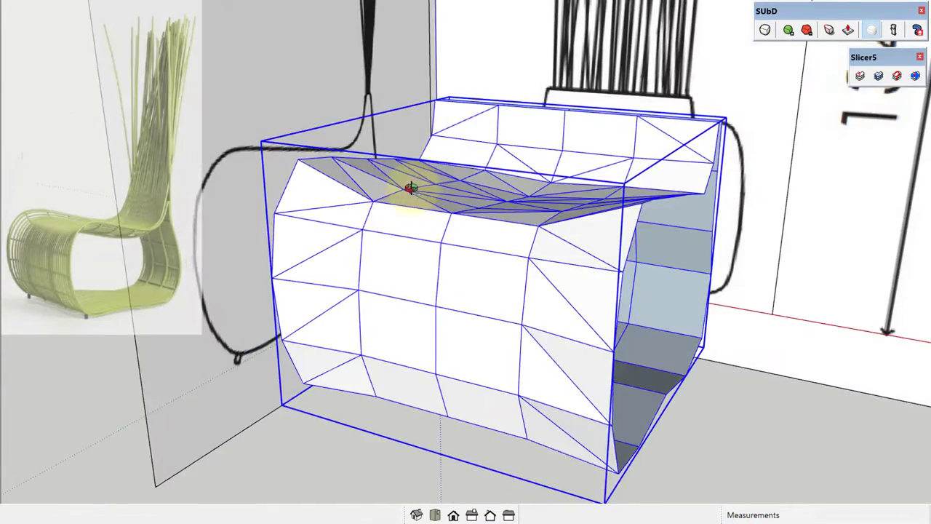
- Orbit the smoothed chair from the sides and close in on the seat
{"action": "mouse_move", "coordinate": [592, 220]}
{"action": "middle_mouse_down"}
{"action": "mouse_move", "coordinate": [577, 175]}
{"action": "mouse_move", "coordinate": [549, 217]}
{"action": "mouse_move", "coordinate": [623, 301]}
{"action": "mouse_move", "coordinate": [426, 298]}
{"action": "middle_mouse_up"}
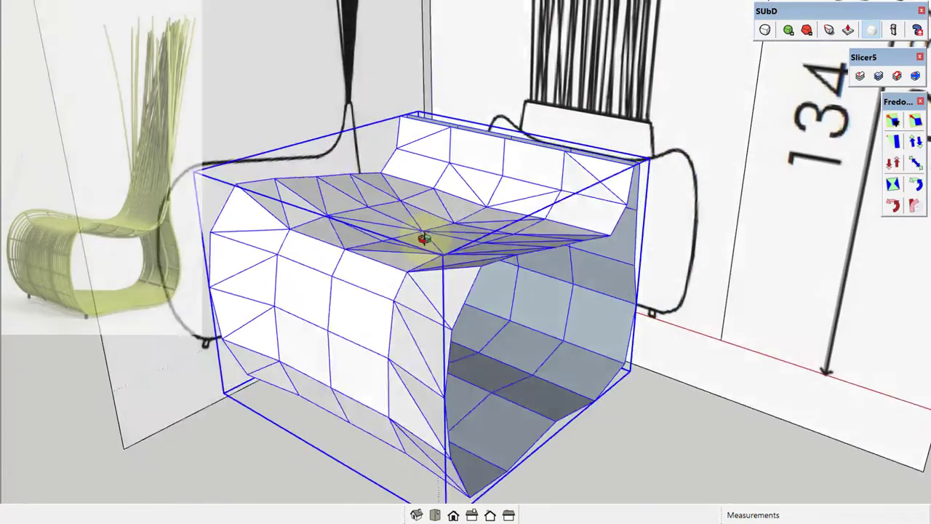
{"action": "mouse_move", "coordinate": [445, 203]}
{"action": "middle_mouse_down"}
{"action": "mouse_move", "coordinate": [270, 141]}
{"action": "mouse_move", "coordinate": [332, 137]}
{"action": "mouse_move", "coordinate": [400, 153]}
{"action": "mouse_move", "coordinate": [260, 162]}
{"action": "mouse_move", "coordinate": [470, 155]}
{"action": "mouse_move", "coordinate": [665, 353]}
{"action": "mouse_move", "coordinate": [420, 176]}
{"action": "mouse_move", "coordinate": [229, 129]}
{"action": "mouse_move", "coordinate": [509, 203]}
{"action": "mouse_move", "coordinate": [505, 156]}
{"action": "mouse_move", "coordinate": [544, 147]}
{"action": "mouse_move", "coordinate": [576, 90]}
{"action": "mouse_move", "coordinate": [569, 158]}
{"action": "middle_mouse_up"}
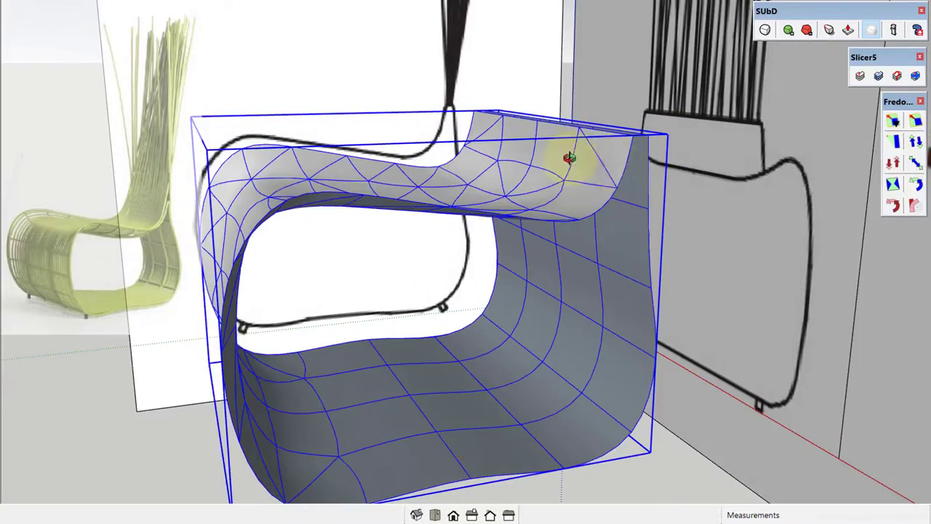
{"action": "mouse_move", "coordinate": [467, 207]}
{"action": "middle_mouse_down"}
{"action": "mouse_move", "coordinate": [624, 187]}
{"action": "mouse_move", "coordinate": [745, 45]}
{"action": "middle_mouse_up"}
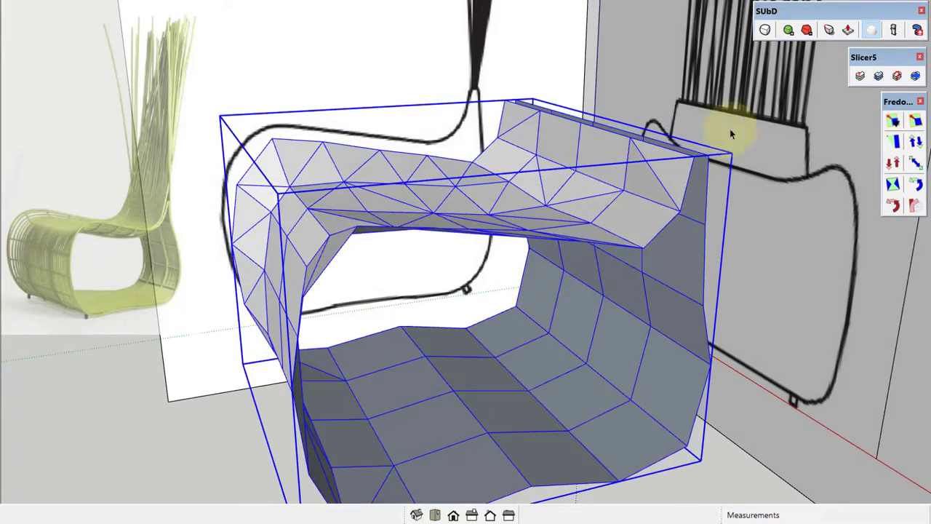
{"action": "mouse_move", "coordinate": [717, 179]}
{"action": "middle_mouse_down"}
{"action": "mouse_move", "coordinate": [737, 291]}
{"action": "mouse_move", "coordinate": [727, 274]}
{"action": "middle_mouse_up"}
- Make the chair copy unique and move its right upright faces 22mm outward
{"action": "right_click", "coordinate": [540, 86]}
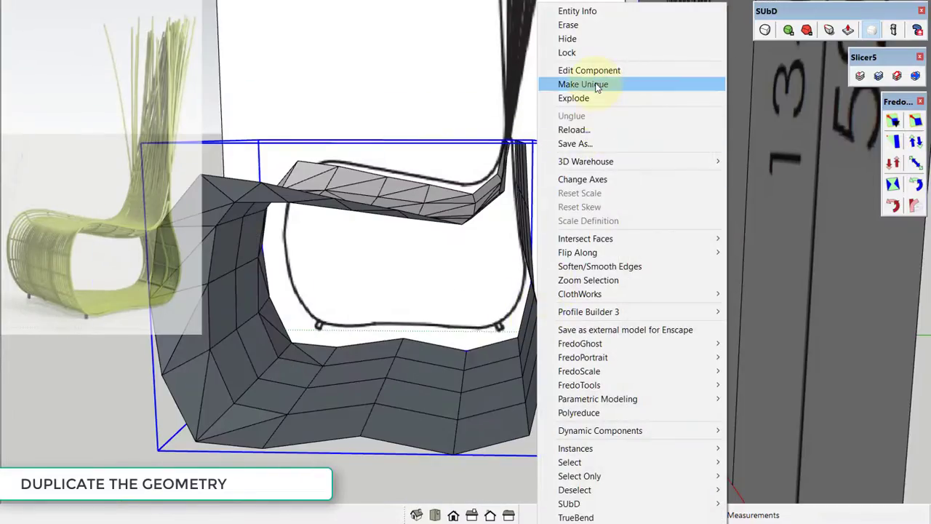
{"action": "left_click", "coordinate": [597, 86]}
{"action": "middle_click_drag", "start_coordinate": [529, 342], "coordinate": [509, 135]}
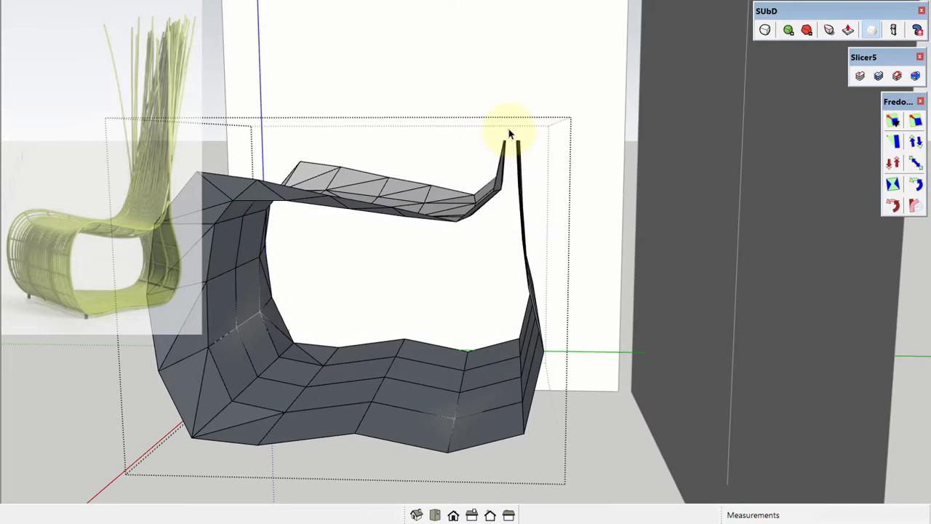
{"action": "scroll", "coordinate": [443, 279], "scroll_direction": "up", "scroll_amount": 2}
{"action": "scroll", "coordinate": [499, 308], "scroll_direction": "up", "scroll_amount": 1}
{"action": "key", "text": "m"}
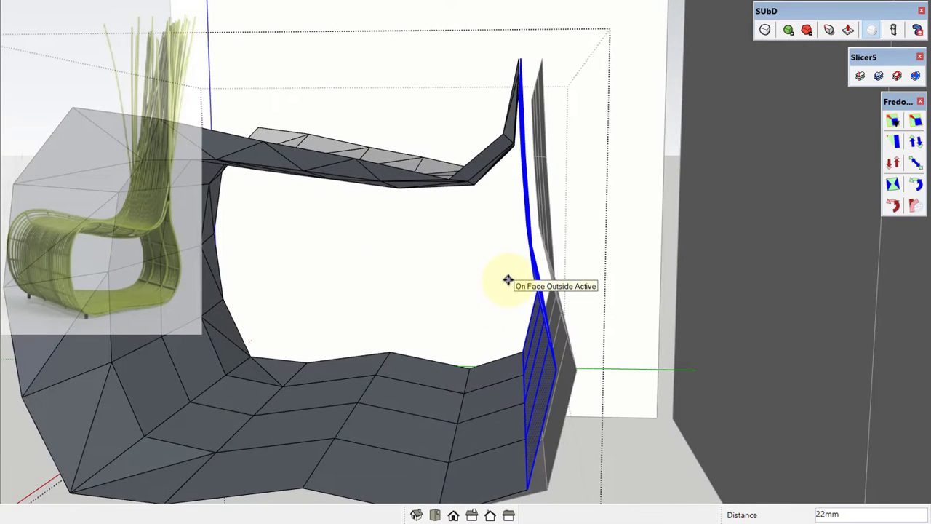
{"action": "mouse_move", "coordinate": [508, 279]}
{"action": "middle_mouse_down"}
{"action": "mouse_move", "coordinate": [536, 272]}
{"action": "mouse_move", "coordinate": [309, 91]}
{"action": "middle_mouse_up"}
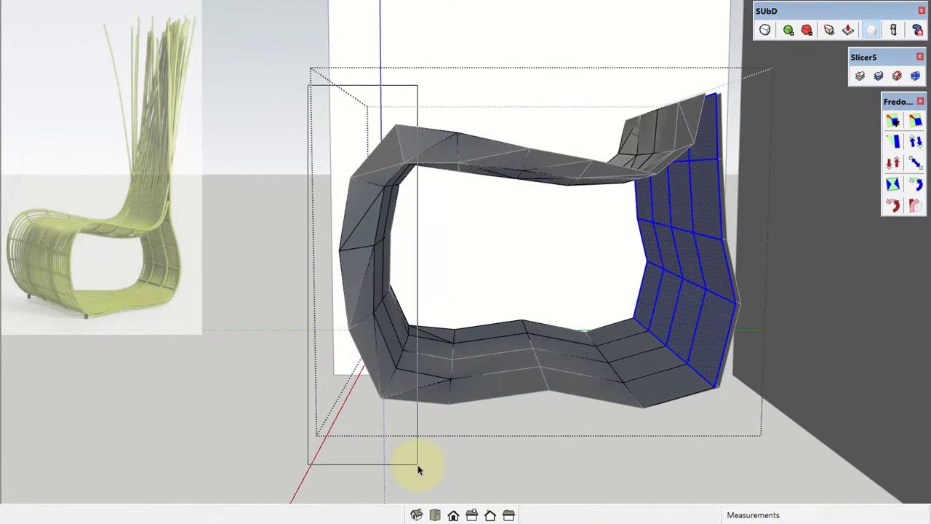
- Box-select the faces on the left side of the frame
{"action": "left_click_drag", "start_coordinate": [418, 465], "coordinate": [418, 465]}
{"action": "middle_click_drag", "start_coordinate": [418, 465], "coordinate": [388, 246]}
{"action": "scroll", "coordinate": [407, 223], "scroll_direction": "up", "scroll_amount": 1}
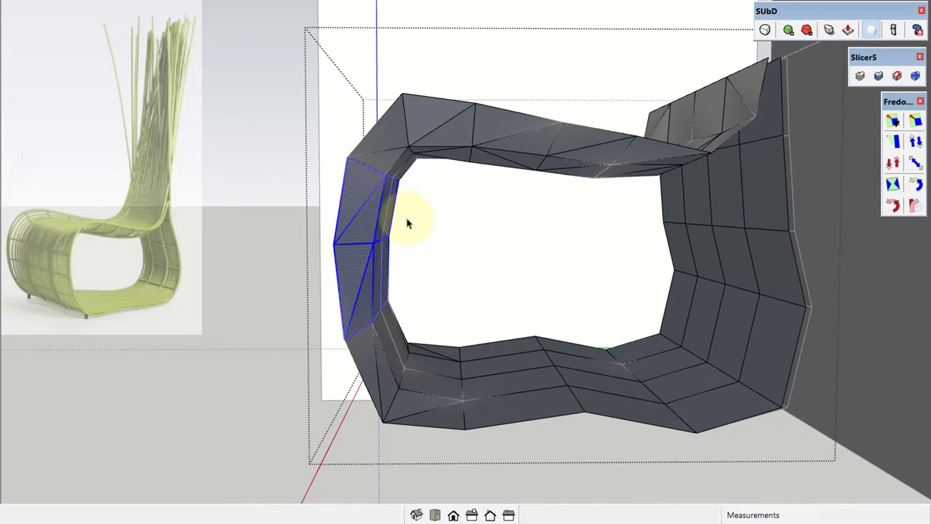
- Offset the selected top faces 28mm outward
{"action": "scroll", "coordinate": [379, 182], "scroll_direction": "up", "scroll_amount": 1}
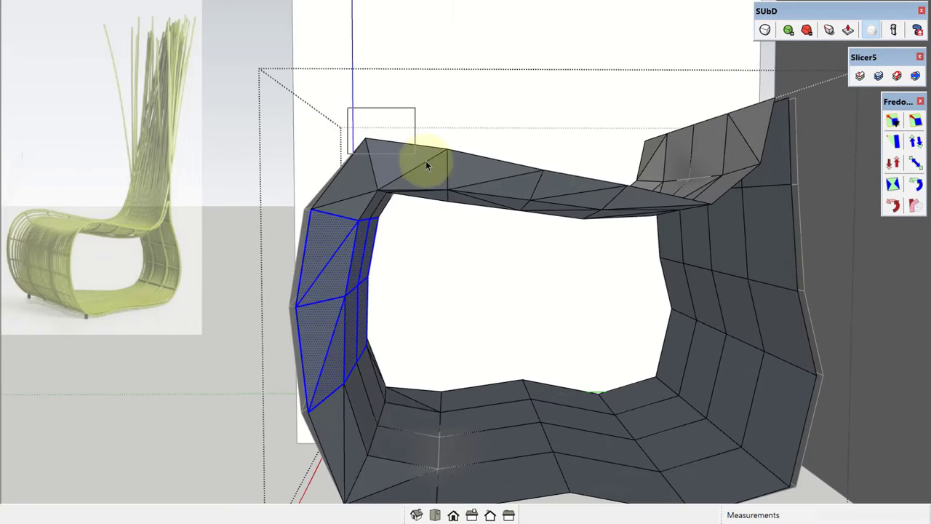
{"action": "middle_click_drag", "start_coordinate": [480, 213], "coordinate": [380, 171]}
{"action": "middle_click_drag", "start_coordinate": [554, 287], "coordinate": [386, 132]}
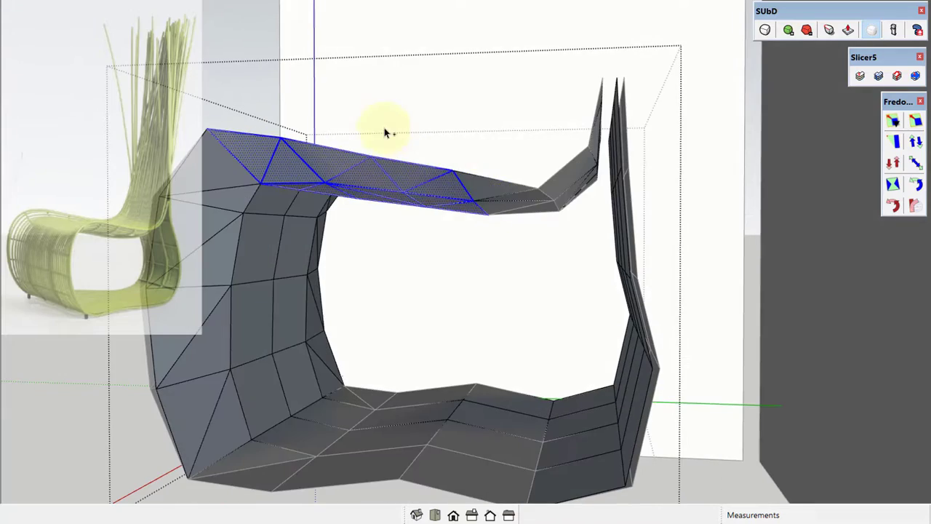
{"action": "scroll", "coordinate": [582, 290], "scroll_direction": "up", "scroll_amount": 3}
{"action": "key", "text": "m"}
{"action": "left_click", "coordinate": [557, 240]}
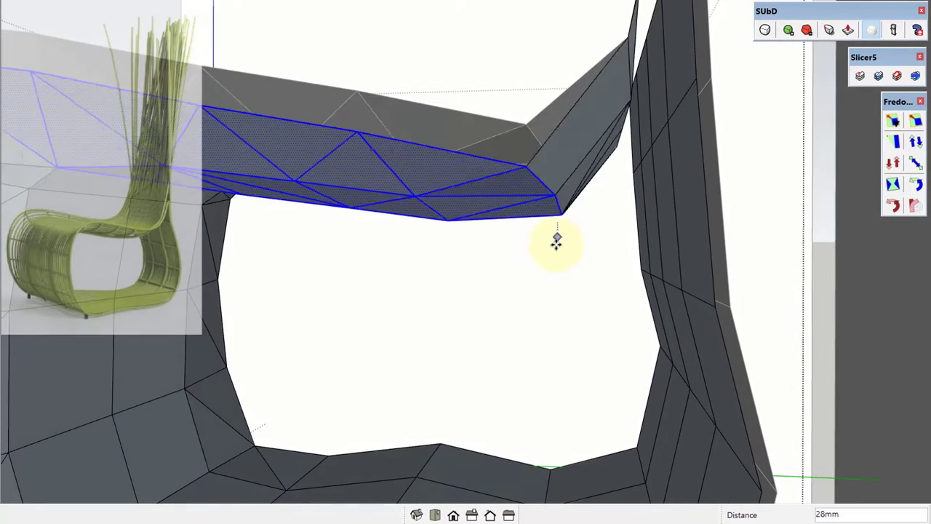
{"action": "left_click", "coordinate": [555, 244]}
- Offset the upper-tip faces 32mm outward
{"action": "mouse_move", "coordinate": [578, 173]}
{"action": "middle_mouse_down"}
{"action": "mouse_move", "coordinate": [599, 258]}
{"action": "mouse_move", "coordinate": [577, 270]}
{"action": "mouse_move", "coordinate": [507, 239]}
{"action": "mouse_move", "coordinate": [512, 266]}
{"action": "middle_mouse_up"}
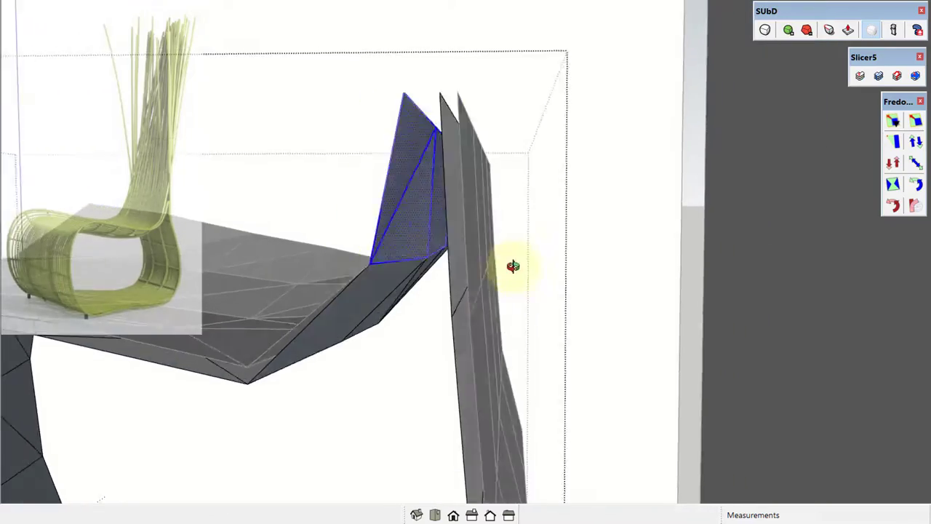
{"action": "scroll", "coordinate": [467, 296], "scroll_direction": "up", "scroll_amount": 5}
{"action": "key", "text": "m"}
{"action": "scroll", "coordinate": [455, 311], "scroll_direction": "down", "scroll_amount": 5}
{"action": "left_click", "coordinate": [453, 312]}
{"action": "mouse_move", "coordinate": [453, 312]}
{"action": "middle_mouse_down"}
{"action": "mouse_move", "coordinate": [473, 287]}
{"action": "mouse_move", "coordinate": [474, 239]}
{"action": "mouse_move", "coordinate": [443, 232]}
{"action": "mouse_move", "coordinate": [453, 301]}
{"action": "mouse_move", "coordinate": [414, 229]}
{"action": "mouse_move", "coordinate": [381, 269]}
{"action": "mouse_move", "coordinate": [433, 313]}
{"action": "mouse_move", "coordinate": [387, 283]}
{"action": "middle_mouse_up"}
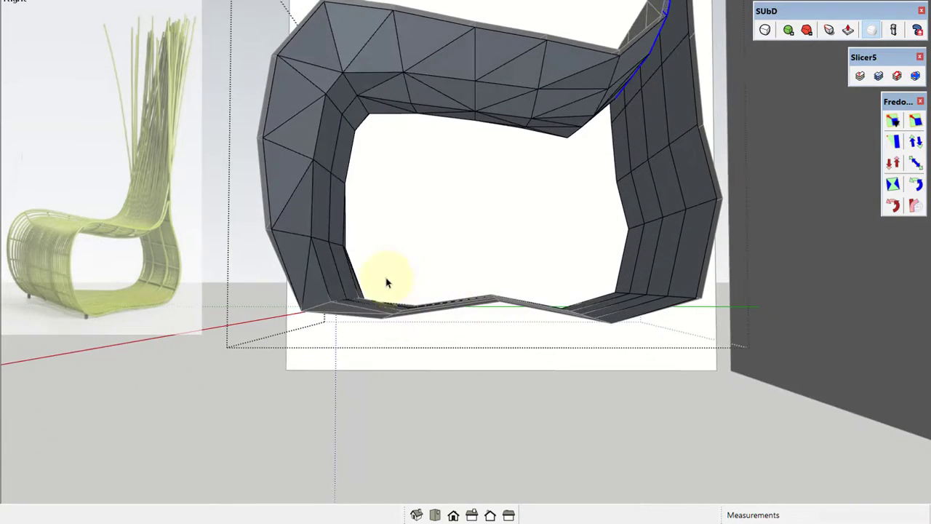
- Offset the bottom faces 40mm outward and return to Select
{"action": "middle_click_drag", "start_coordinate": [500, 312], "coordinate": [613, 380]}
{"action": "scroll", "coordinate": [672, 328], "scroll_direction": "up", "scroll_amount": 3}
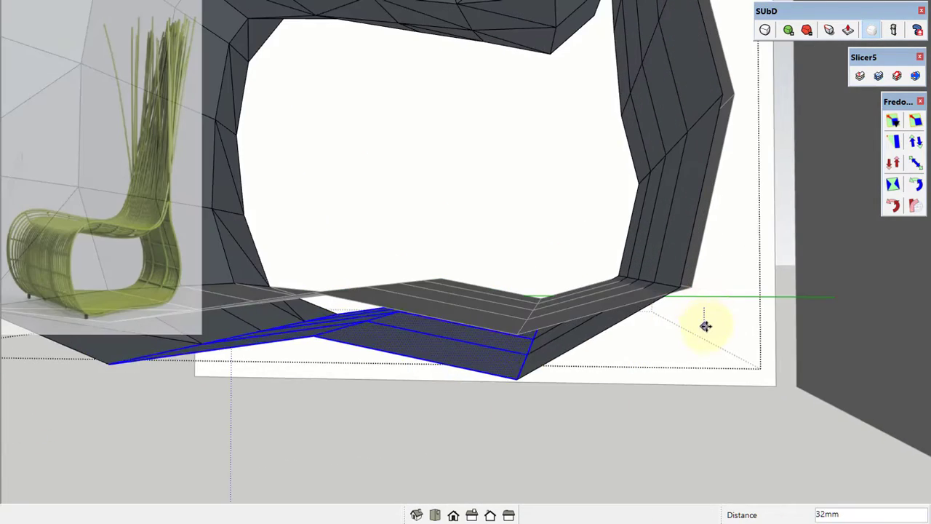
{"action": "scroll", "coordinate": [706, 350], "scroll_direction": "down", "scroll_amount": 3}
{"action": "mouse_move", "coordinate": [582, 307]}
{"action": "middle_mouse_down"}
{"action": "mouse_move", "coordinate": [599, 336]}
{"action": "mouse_move", "coordinate": [353, 301]}
{"action": "mouse_move", "coordinate": [391, 364]}
{"action": "middle_mouse_up"}
{"action": "left_click", "coordinate": [391, 363]}
{"action": "key", "text": "m"}
{"action": "scroll", "coordinate": [409, 349], "scroll_direction": "up", "scroll_amount": 1}
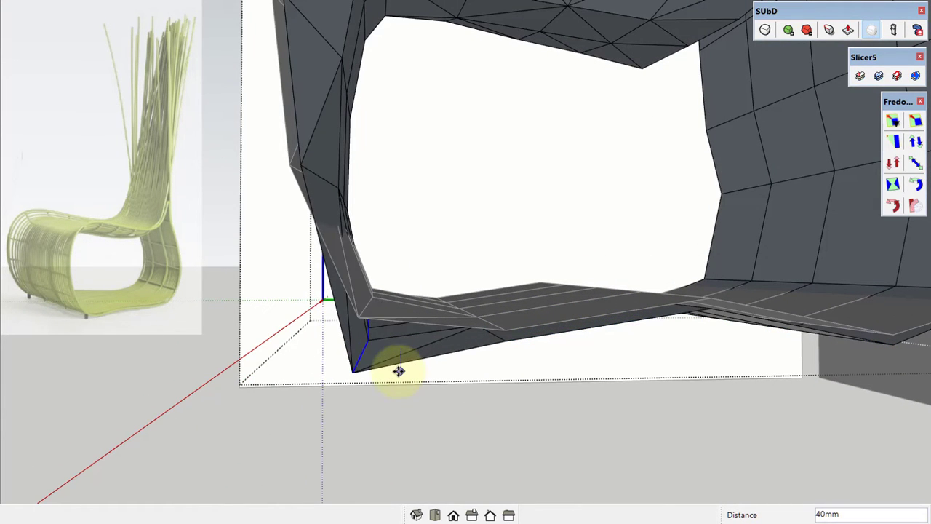
{"action": "key", "text": "space"}
{"action": "mouse_move", "coordinate": [415, 327]}
{"action": "middle_mouse_down"}
{"action": "mouse_move", "coordinate": [426, 289]}
{"action": "mouse_move", "coordinate": [358, 349]}
{"action": "mouse_move", "coordinate": [636, 251]}
{"action": "mouse_move", "coordinate": [596, 235]}
{"action": "mouse_move", "coordinate": [633, 46]}
{"action": "middle_mouse_up"}
- Orbit to a side view of the chair back's peak
{"action": "scroll", "coordinate": [640, 121], "scroll_direction": "up", "scroll_amount": 2}
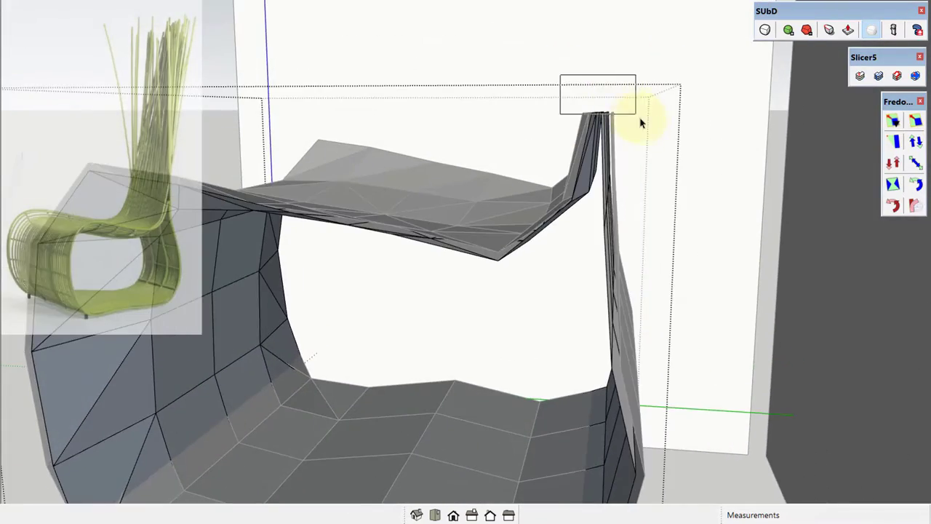
{"action": "scroll", "coordinate": [703, 84], "scroll_direction": "up", "scroll_amount": 2}
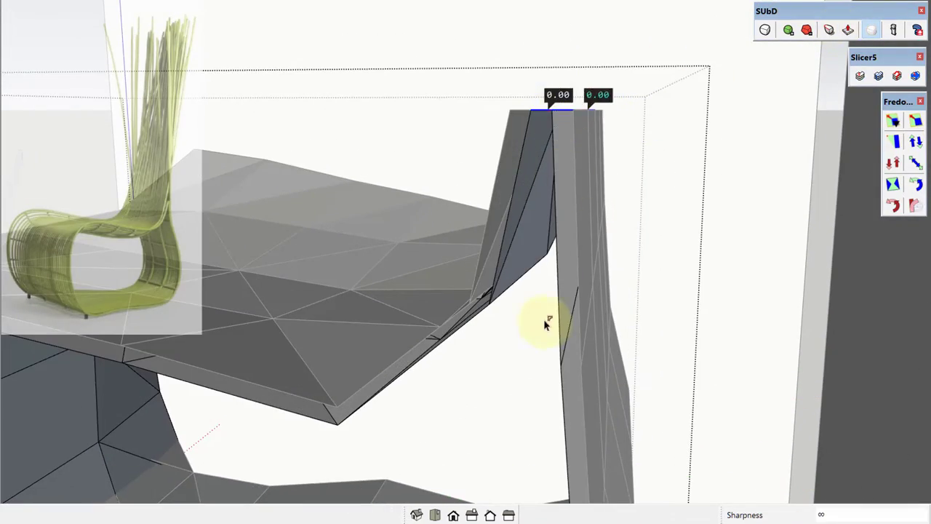
{"action": "middle_click_drag", "start_coordinate": [624, 153], "coordinate": [685, 141]}
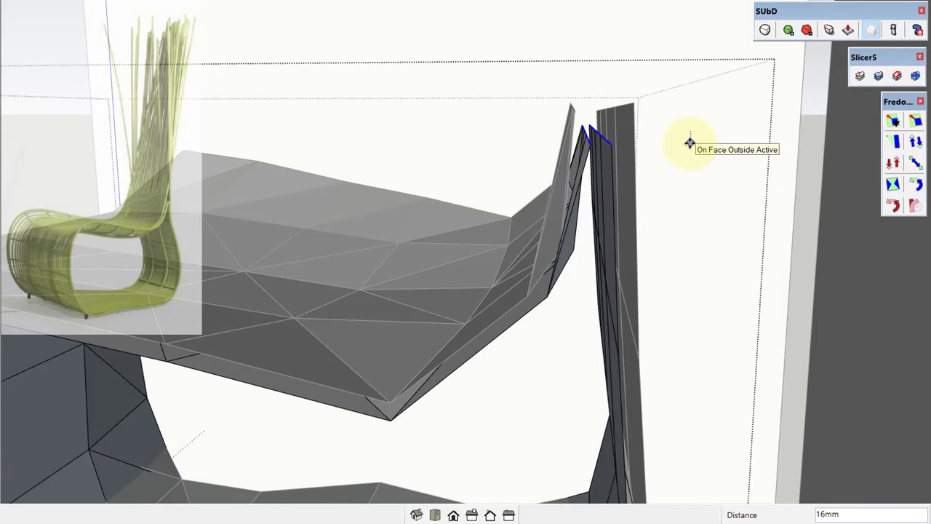
{"action": "middle_click_drag", "start_coordinate": [660, 141], "coordinate": [691, 161]}
{"action": "middle_click_drag", "start_coordinate": [716, 211], "coordinate": [623, 73]}
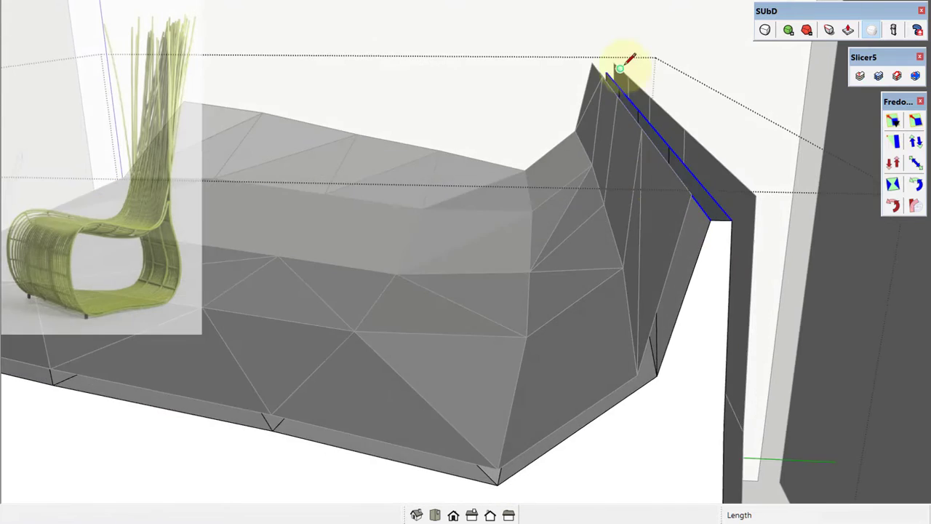
{"action": "scroll", "coordinate": [593, 73], "scroll_direction": "up", "scroll_amount": 3}
{"action": "scroll", "coordinate": [595, 102], "scroll_direction": "down", "scroll_amount": 2}
- Draw a Line edge across the narrow top strip at the peak
{"action": "key", "text": "l"}
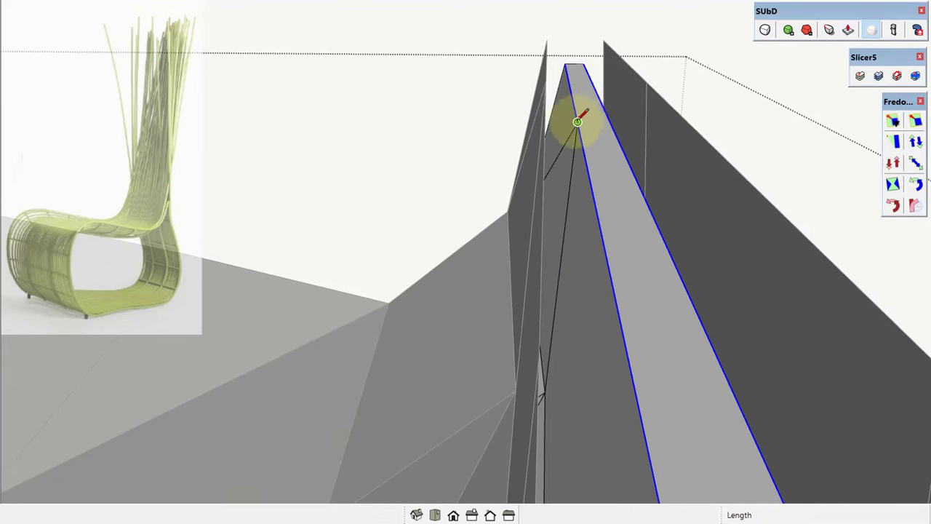
{"action": "scroll", "coordinate": [578, 114], "scroll_direction": "down", "scroll_amount": 2}
{"action": "left_click", "coordinate": [613, 238]}
{"action": "left_click", "coordinate": [640, 237]}
{"action": "middle_click_drag", "start_coordinate": [640, 237], "coordinate": [650, 320]}
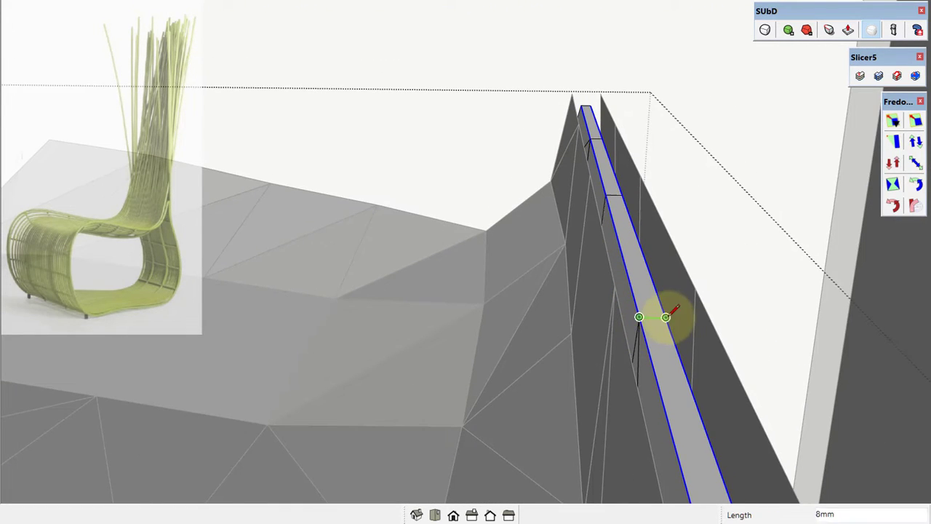
{"action": "scroll", "coordinate": [623, 218], "scroll_direction": "down", "scroll_amount": 5}
{"action": "middle_click_drag", "start_coordinate": [623, 218], "coordinate": [499, 299]}
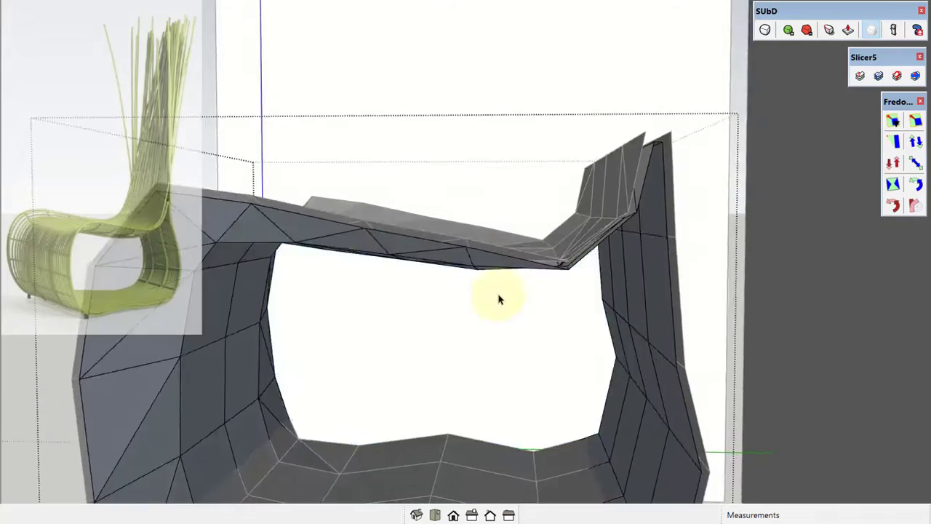
{"action": "scroll", "coordinate": [499, 299], "scroll_direction": "down", "scroll_amount": 3}
- Select the chair and switch SUbD smoothing off to reveal the faceted cage
{"action": "left_click", "coordinate": [577, 234]}
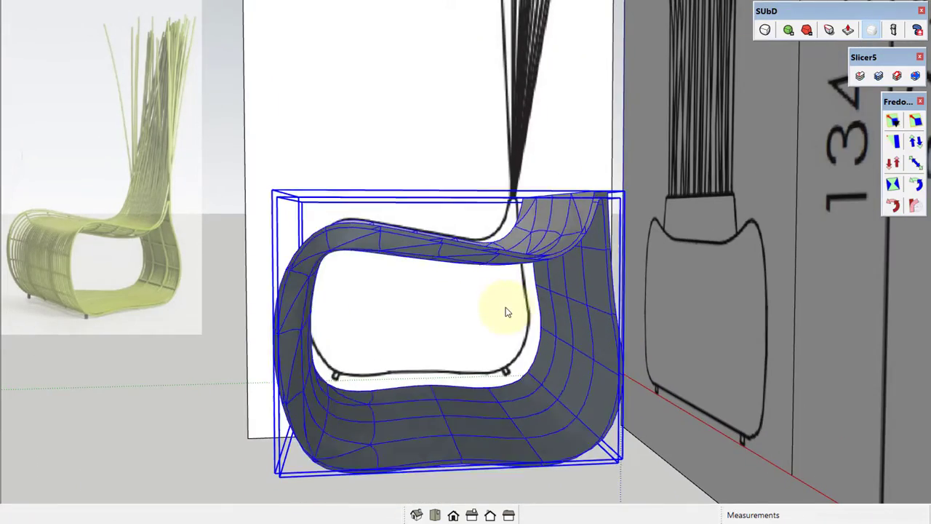
{"action": "mouse_move", "coordinate": [507, 313]}
{"action": "middle_mouse_down"}
{"action": "mouse_move", "coordinate": [571, 281]}
{"action": "mouse_move", "coordinate": [660, 327]}
{"action": "middle_mouse_up"}
{"action": "scroll", "coordinate": [599, 240], "scroll_direction": "up", "scroll_amount": 3}
{"action": "scroll", "coordinate": [429, 212], "scroll_direction": "up", "scroll_amount": 2}
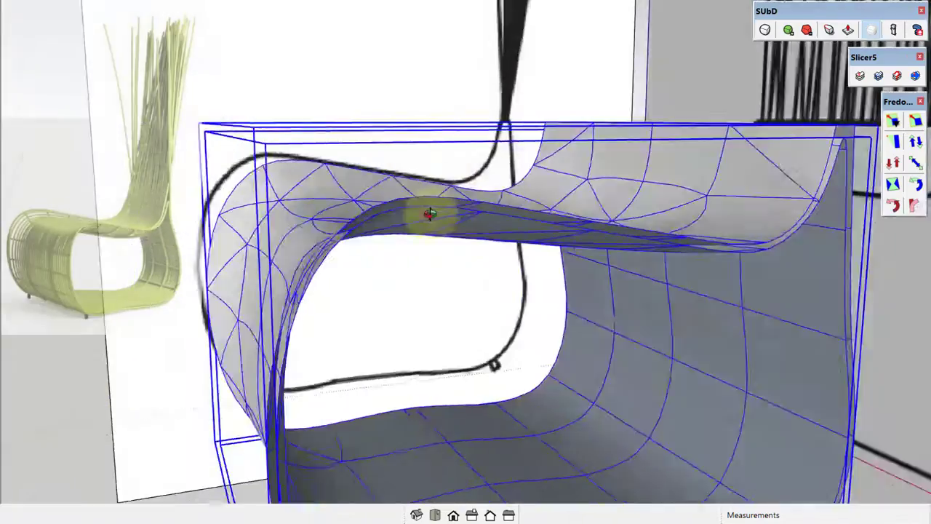
{"action": "mouse_move", "coordinate": [429, 213]}
{"action": "middle_mouse_down"}
{"action": "mouse_move", "coordinate": [662, 255]}
{"action": "mouse_move", "coordinate": [572, 212]}
{"action": "mouse_move", "coordinate": [565, 223]}
{"action": "mouse_move", "coordinate": [724, 299]}
{"action": "mouse_move", "coordinate": [761, 374]}
{"action": "mouse_move", "coordinate": [786, 63]}
{"action": "middle_mouse_up"}
{"action": "left_click", "coordinate": [788, 29]}
{"action": "scroll", "coordinate": [595, 292], "scroll_direction": "up", "scroll_amount": 3}
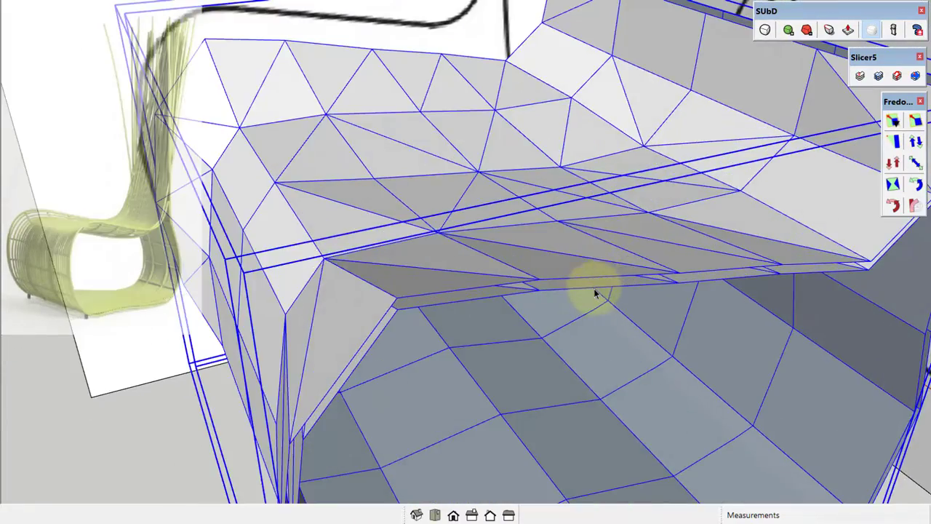
{"action": "mouse_move", "coordinate": [595, 293]}
{"action": "middle_mouse_down"}
{"action": "mouse_move", "coordinate": [235, 316]}
{"action": "mouse_move", "coordinate": [323, 197]}
{"action": "mouse_move", "coordinate": [425, 274]}
{"action": "mouse_move", "coordinate": [304, 252]}
{"action": "middle_mouse_up"}
- Select the edges along the mesh's side and pull them outward
{"action": "mouse_move", "coordinate": [430, 318]}
{"action": "middle_mouse_down", "text": "shift"}
{"action": "mouse_move", "coordinate": [416, 297]}
{"action": "mouse_move", "coordinate": [457, 264]}
{"action": "mouse_move", "coordinate": [499, 264]}
{"action": "mouse_move", "coordinate": [582, 183]}
{"action": "mouse_move", "coordinate": [480, 128]}
{"action": "middle_mouse_up", "text": "shift"}
{"action": "left_click_drag", "start_coordinate": [708, 466], "coordinate": [707, 461]}
{"action": "middle_click_drag", "start_coordinate": [707, 461], "coordinate": [505, 208]}
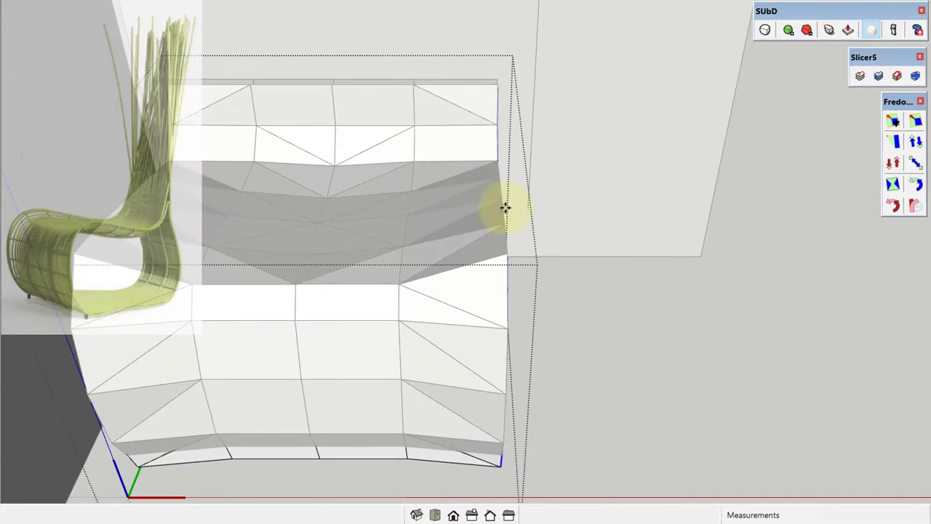
{"action": "middle_click_drag", "start_coordinate": [518, 115], "coordinate": [309, 60]}
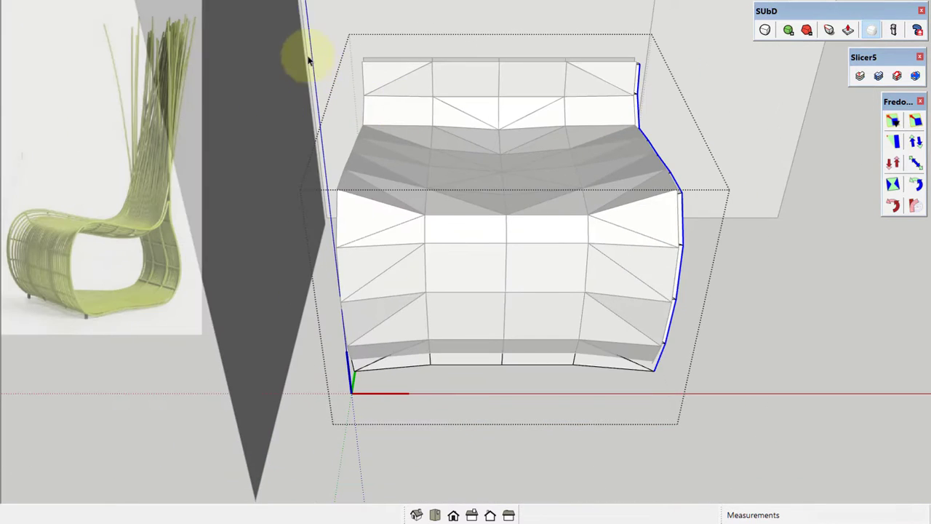
{"action": "key", "text": "m"}
{"action": "left_click", "coordinate": [395, 208]}
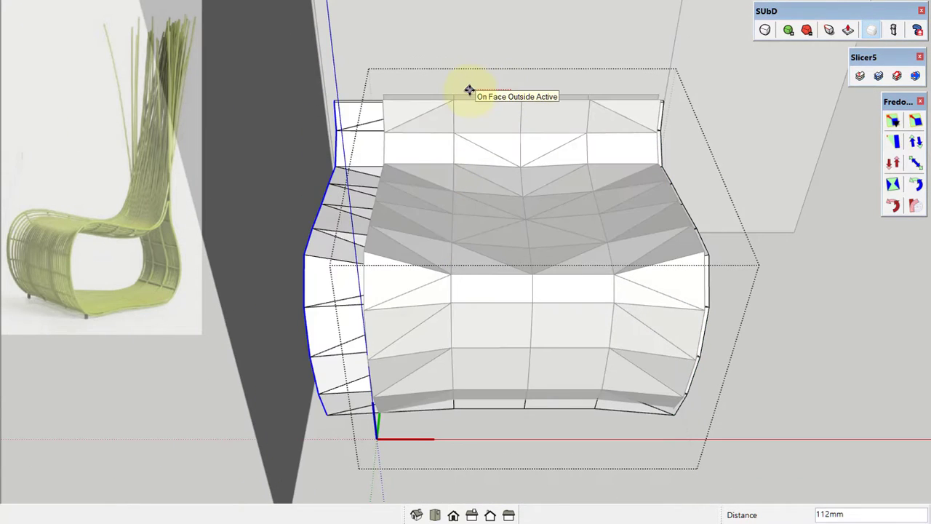
{"action": "key", "text": "space"}
- Move the top lip's front edge outward by 8 mm
{"action": "mouse_move", "coordinate": [608, 141]}
{"action": "middle_mouse_down"}
{"action": "mouse_move", "coordinate": [574, 233]}
{"action": "mouse_move", "coordinate": [648, 145]}
{"action": "mouse_move", "coordinate": [670, 155]}
{"action": "middle_mouse_up"}
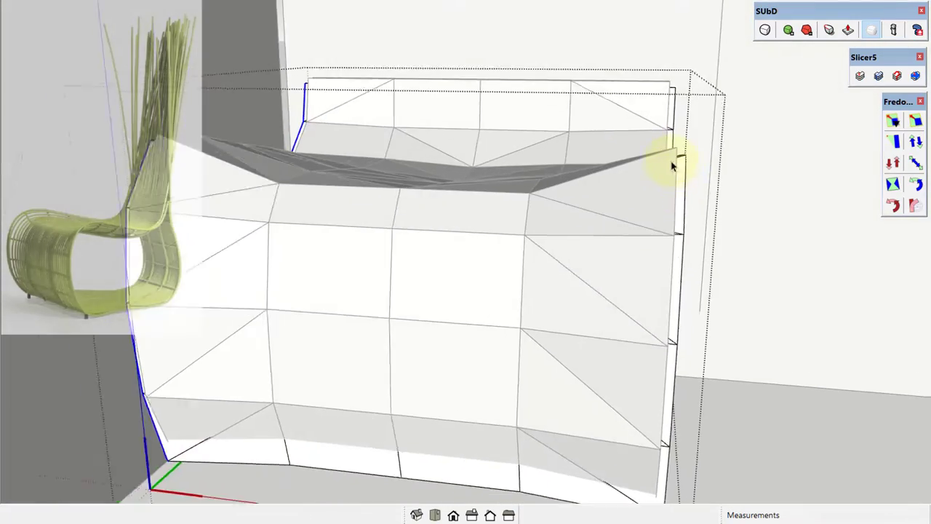
{"action": "left_click_drag", "start_coordinate": [655, 147], "coordinate": [734, 197]}
{"action": "mouse_move", "coordinate": [734, 198]}
{"action": "middle_mouse_down"}
{"action": "mouse_move", "coordinate": [645, 156]}
{"action": "mouse_move", "coordinate": [779, 141]}
{"action": "middle_mouse_up"}
{"action": "scroll", "coordinate": [760, 202], "scroll_direction": "up", "scroll_amount": 3}
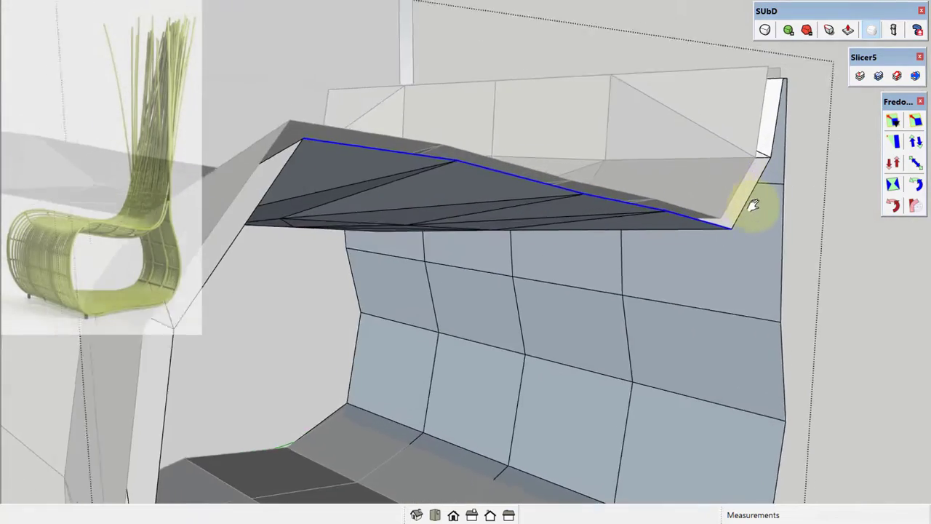
{"action": "scroll", "coordinate": [770, 206], "scroll_direction": "up", "scroll_amount": 2}
{"action": "key", "text": "m"}
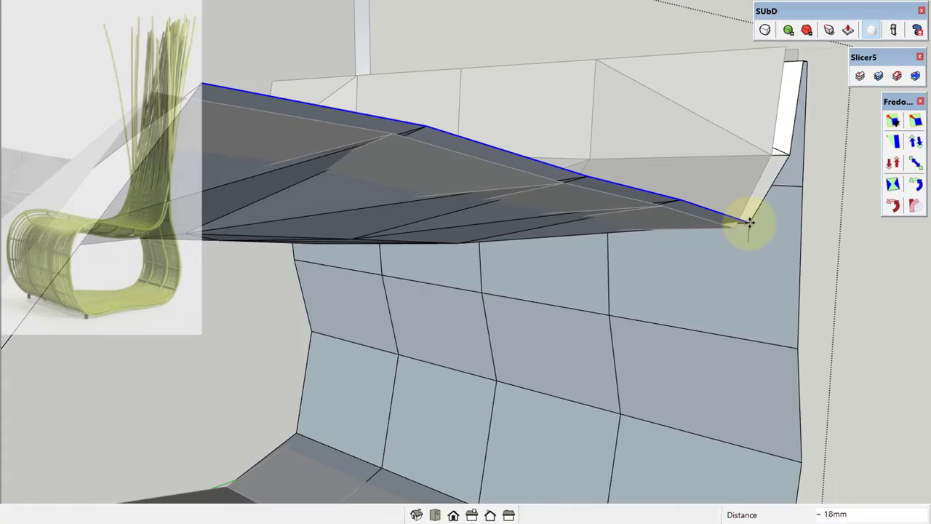
{"action": "type", "text": "8"}
{"action": "key", "text": "Return"}
{"action": "scroll", "coordinate": [678, 241], "scroll_direction": "down", "scroll_amount": 2}
- Select the left edges of the dark end face and review the chair from several angles
{"action": "mouse_move", "coordinate": [677, 241]}
{"action": "middle_mouse_down"}
{"action": "mouse_move", "coordinate": [669, 258]}
{"action": "mouse_move", "coordinate": [528, 263]}
{"action": "mouse_move", "coordinate": [623, 208]}
{"action": "mouse_move", "coordinate": [473, 332]}
{"action": "mouse_move", "coordinate": [426, 260]}
{"action": "middle_mouse_up"}
{"action": "scroll", "coordinate": [698, 255], "scroll_direction": "down", "scroll_amount": 3}
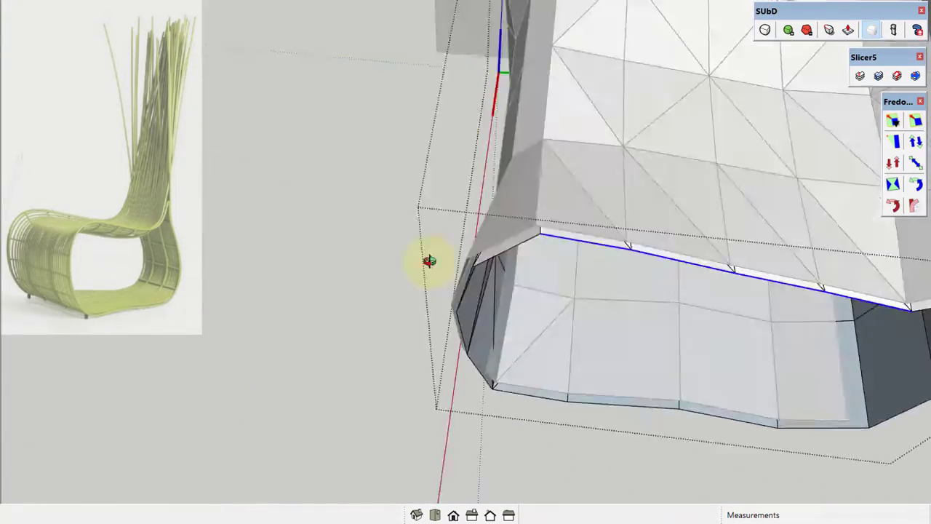
{"action": "scroll", "coordinate": [443, 206], "scroll_direction": "up", "scroll_amount": 3}
{"action": "middle_click_drag", "start_coordinate": [443, 205], "coordinate": [401, 178]}
{"action": "left_click", "coordinate": [401, 177]}
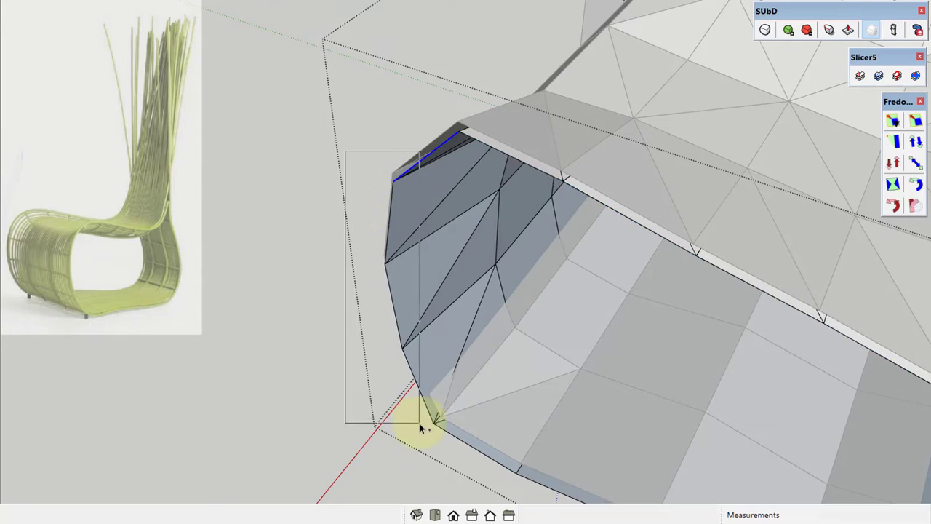
{"action": "left_click_drag", "start_coordinate": [345, 151], "coordinate": [420, 424], "text": "shift"}
{"action": "middle_click_drag", "start_coordinate": [420, 424], "coordinate": [457, 349]}
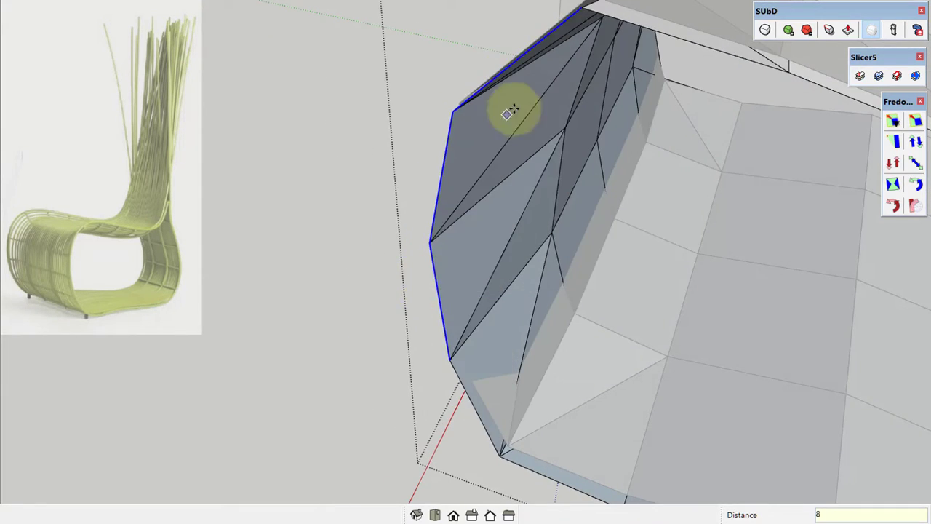
{"action": "mouse_move", "coordinate": [509, 111]}
{"action": "middle_mouse_down"}
{"action": "mouse_move", "coordinate": [563, 168]}
{"action": "mouse_move", "coordinate": [557, 243]}
{"action": "mouse_move", "coordinate": [727, 258]}
{"action": "mouse_move", "coordinate": [364, 42]}
{"action": "middle_mouse_up"}
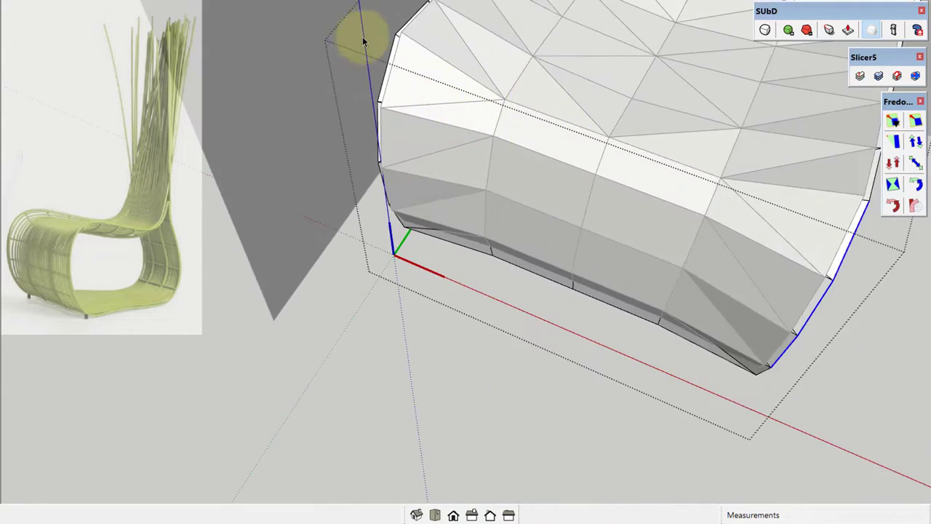
{"action": "mouse_move", "coordinate": [438, 280]}
{"action": "middle_mouse_down"}
{"action": "mouse_move", "coordinate": [474, 201]}
{"action": "mouse_move", "coordinate": [366, 6]}
{"action": "mouse_move", "coordinate": [308, 1]}
{"action": "middle_mouse_up"}
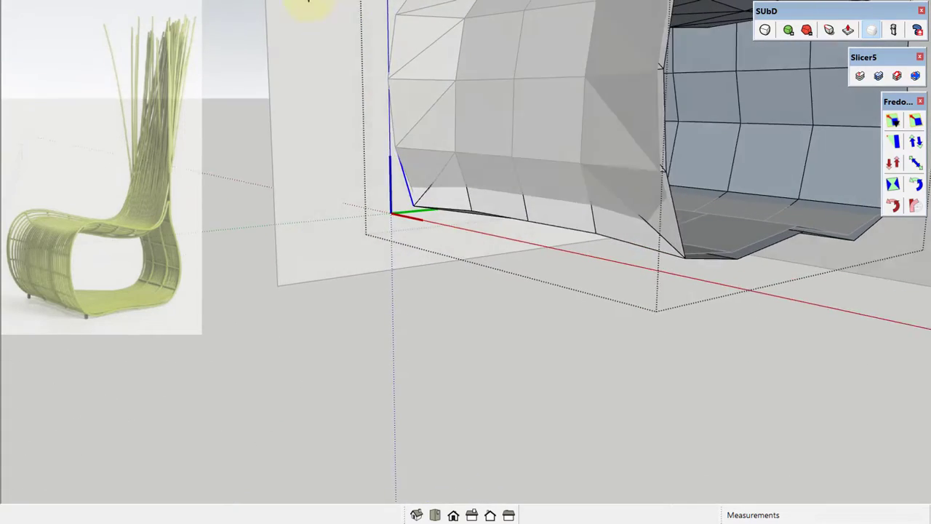
{"action": "middle_click_drag", "start_coordinate": [463, 245], "coordinate": [381, 212]}
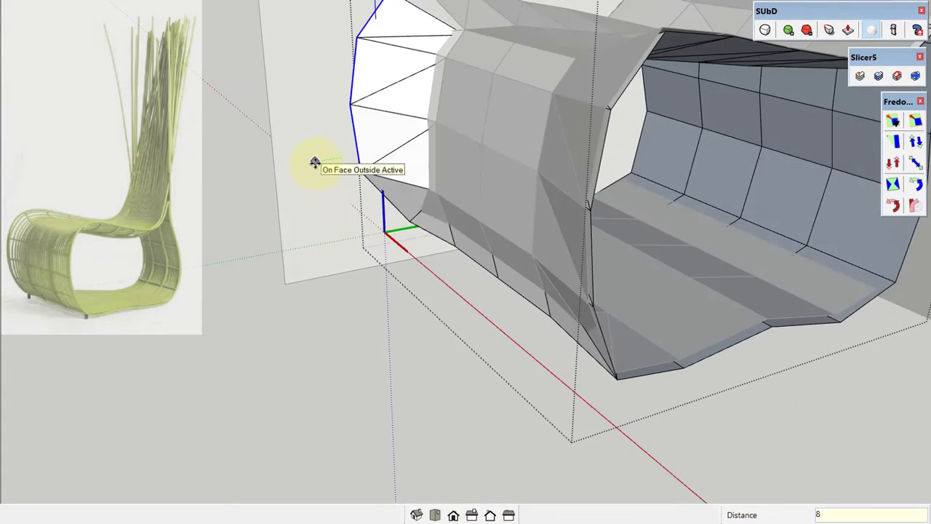
{"action": "mouse_move", "coordinate": [315, 161]}
{"action": "middle_mouse_down"}
{"action": "mouse_move", "coordinate": [557, 214]}
{"action": "mouse_move", "coordinate": [732, 197]}
{"action": "mouse_move", "coordinate": [338, 161]}
{"action": "mouse_move", "coordinate": [470, 388]}
{"action": "middle_mouse_up"}
- Smooth the chair group with the SUbD subdivide button
{"action": "left_click", "coordinate": [469, 387]}
{"action": "left_click", "coordinate": [766, 30]}
{"action": "mouse_move", "coordinate": [618, 260]}
{"action": "middle_mouse_down"}
{"action": "mouse_move", "coordinate": [443, 162]}
{"action": "mouse_move", "coordinate": [323, 139]}
{"action": "middle_mouse_up"}
{"action": "scroll", "coordinate": [569, 98], "scroll_direction": "up", "scroll_amount": 5}
{"action": "scroll", "coordinate": [569, 98], "scroll_direction": "up", "scroll_amount": 3}
- Open the chair group and inspect the back's top edges for the 0.54 crease
{"action": "double_click", "coordinate": [575, 115]}
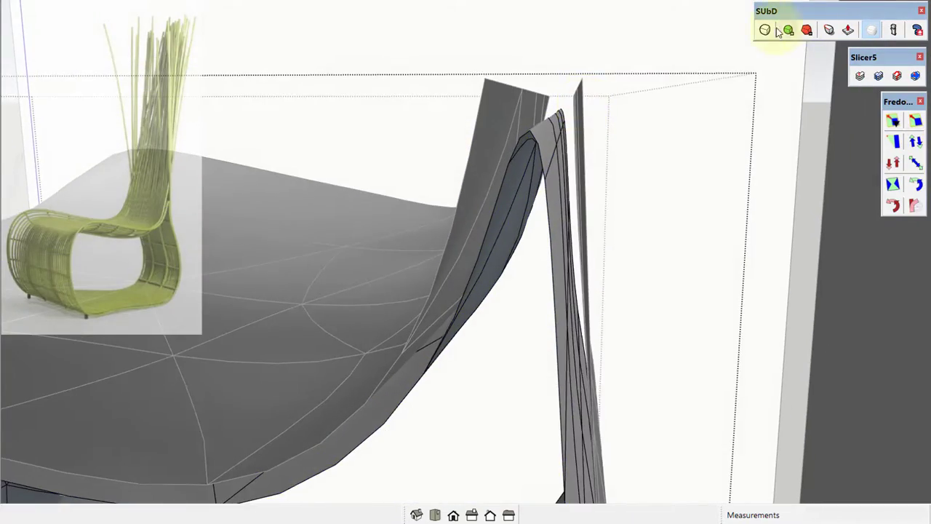
{"action": "middle_click_drag", "start_coordinate": [556, 139], "coordinate": [544, 127]}
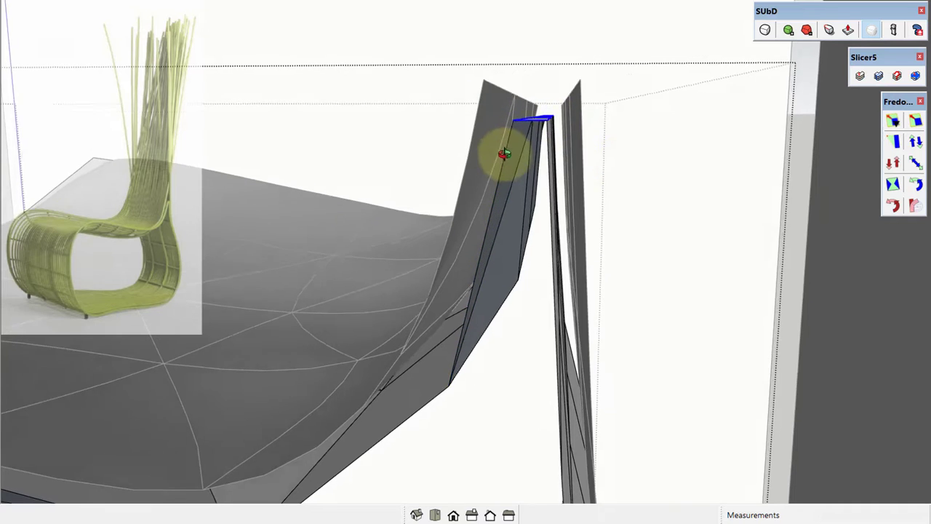
{"action": "mouse_move", "coordinate": [504, 153]}
{"action": "middle_mouse_down"}
{"action": "mouse_move", "coordinate": [545, 91]}
{"action": "mouse_move", "coordinate": [542, 161]}
{"action": "middle_mouse_up"}
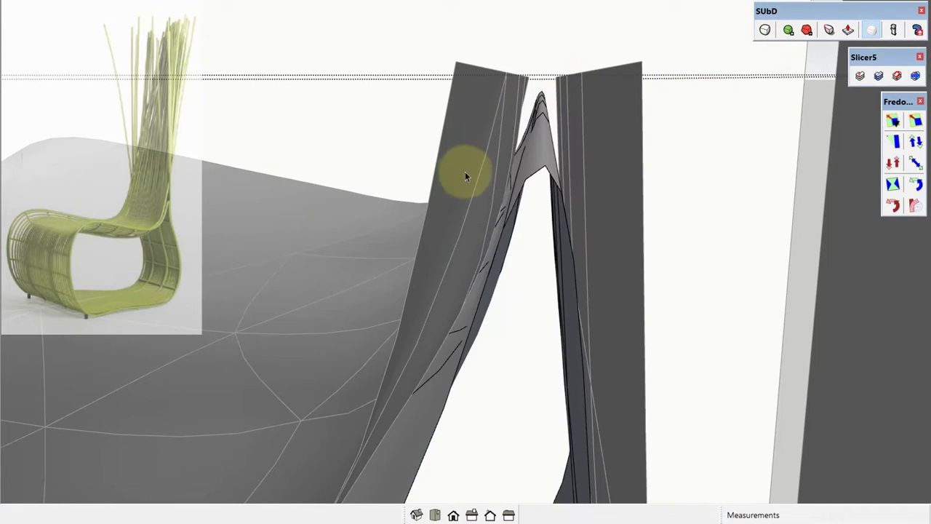
{"action": "mouse_move", "coordinate": [465, 172]}
{"action": "middle_mouse_down"}
{"action": "mouse_move", "coordinate": [492, 150]}
{"action": "mouse_move", "coordinate": [453, 150]}
{"action": "mouse_move", "coordinate": [434, 127]}
{"action": "middle_mouse_up"}
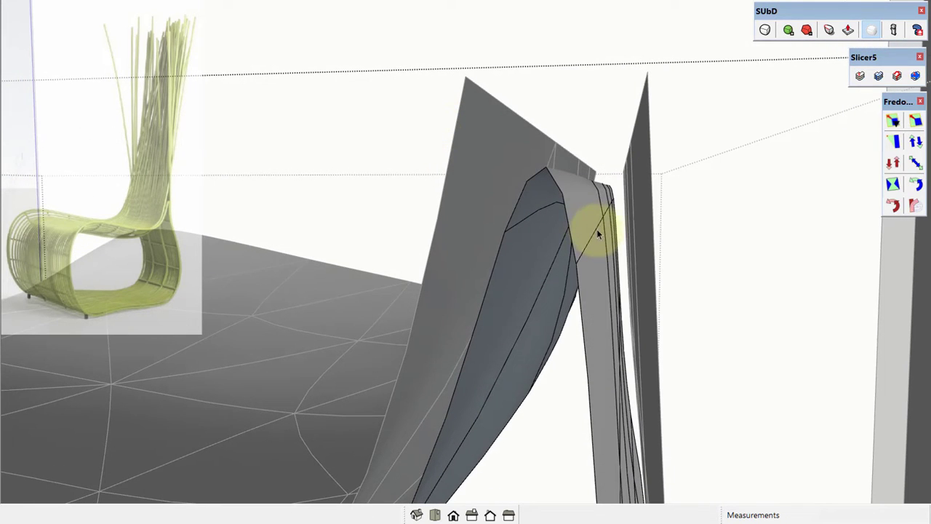
{"action": "mouse_move", "coordinate": [626, 223]}
{"action": "middle_mouse_down"}
{"action": "mouse_move", "coordinate": [571, 214]}
{"action": "mouse_move", "coordinate": [603, 250]}
{"action": "mouse_move", "coordinate": [477, 131]}
{"action": "mouse_move", "coordinate": [453, 174]}
{"action": "mouse_move", "coordinate": [493, 121]}
{"action": "mouse_move", "coordinate": [480, 133]}
{"action": "mouse_move", "coordinate": [460, 115]}
{"action": "mouse_move", "coordinate": [480, 116]}
{"action": "middle_mouse_up"}
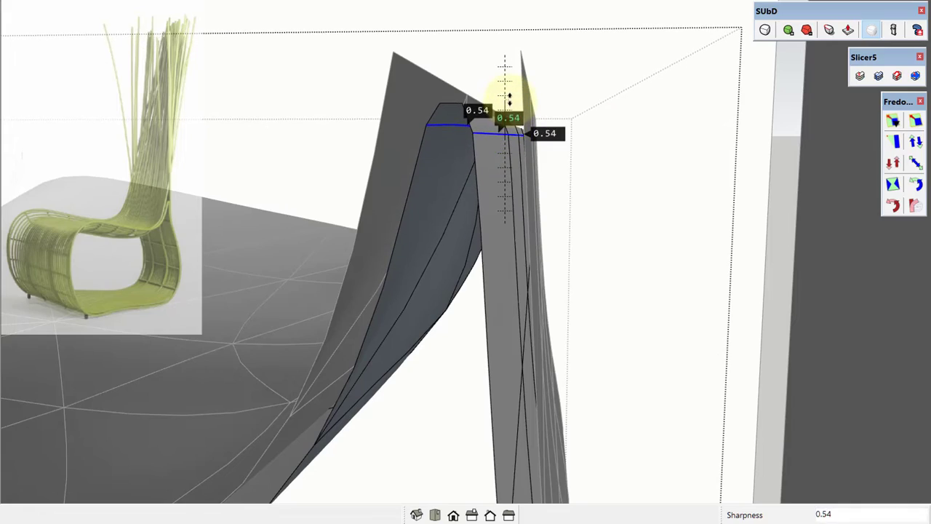
{"action": "mouse_move", "coordinate": [515, 134]}
{"action": "middle_mouse_down"}
{"action": "mouse_move", "coordinate": [587, 183]}
{"action": "mouse_move", "coordinate": [626, 135]}
{"action": "mouse_move", "coordinate": [771, 232]}
{"action": "mouse_move", "coordinate": [601, 210]}
{"action": "mouse_move", "coordinate": [565, 183]}
{"action": "mouse_move", "coordinate": [554, 193]}
{"action": "middle_mouse_up"}
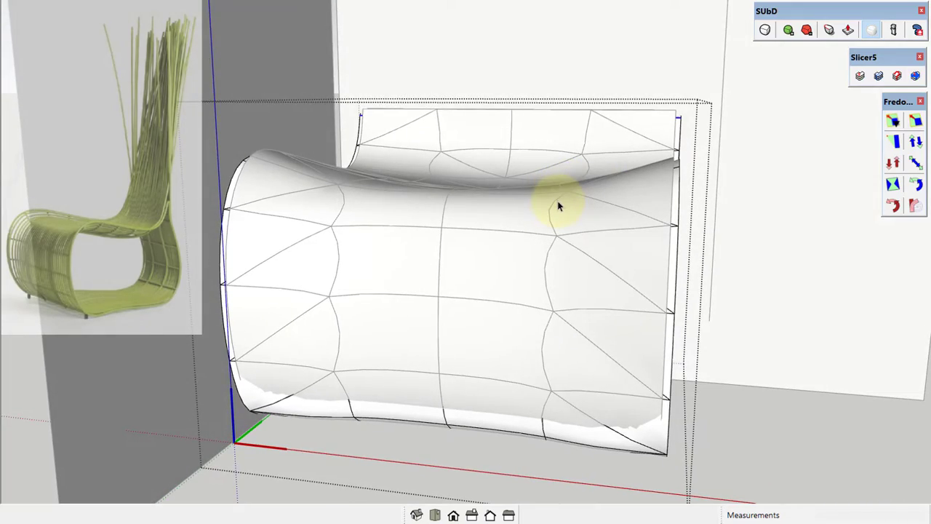
- Select the whole chair surface and view it along the seat edge
{"action": "mouse_move", "coordinate": [640, 187]}
{"action": "middle_mouse_down"}
{"action": "mouse_move", "coordinate": [645, 312]}
{"action": "mouse_move", "coordinate": [781, 252]}
{"action": "mouse_move", "coordinate": [781, 187]}
{"action": "mouse_move", "coordinate": [674, 260]}
{"action": "middle_mouse_up"}
{"action": "scroll", "coordinate": [675, 261], "scroll_direction": "up", "scroll_amount": 3}
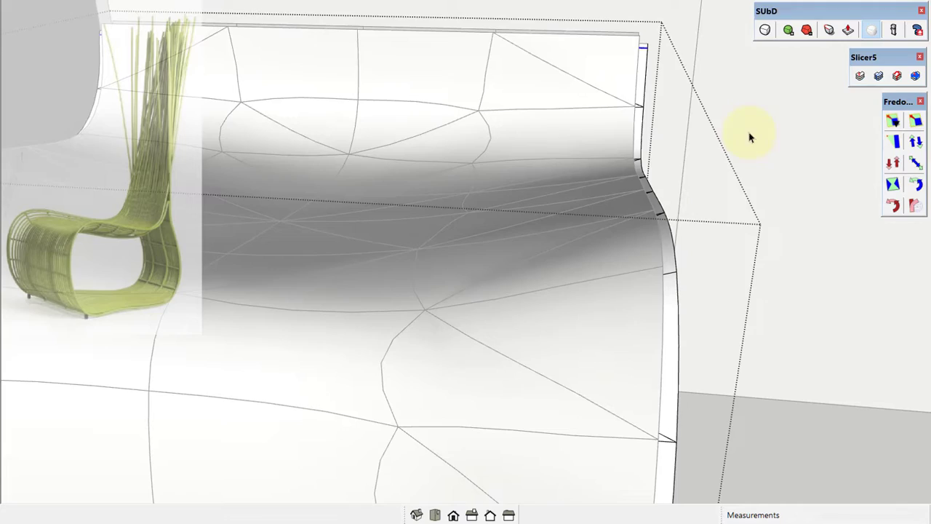
{"action": "left_click", "coordinate": [638, 195]}
{"action": "mouse_move", "coordinate": [618, 219]}
{"action": "middle_mouse_down"}
{"action": "mouse_move", "coordinate": [575, 239]}
{"action": "mouse_move", "coordinate": [698, 312]}
{"action": "mouse_move", "coordinate": [707, 342]}
{"action": "mouse_move", "coordinate": [692, 255]}
{"action": "mouse_move", "coordinate": [706, 276]}
{"action": "mouse_move", "coordinate": [758, 245]}
{"action": "mouse_move", "coordinate": [335, 253]}
{"action": "middle_mouse_up"}
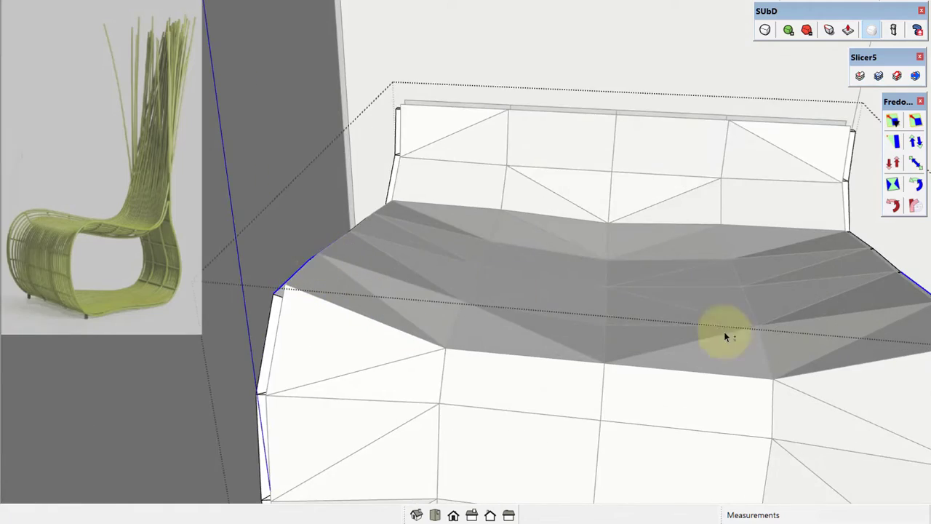
{"action": "middle_click_drag", "start_coordinate": [725, 335], "coordinate": [727, 239]}
- Lift a cage vertex 10 mm up the blue axis, then reselect the chair shell
{"action": "key", "text": "m"}
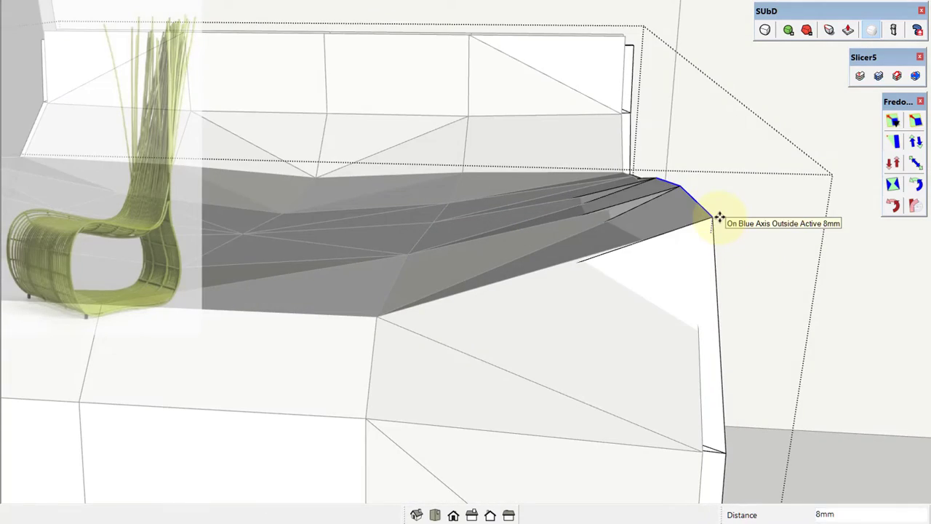
{"action": "mouse_move", "coordinate": [716, 219]}
{"action": "middle_mouse_down"}
{"action": "mouse_move", "coordinate": [672, 160]}
{"action": "mouse_move", "coordinate": [600, 228]}
{"action": "mouse_move", "coordinate": [607, 291]}
{"action": "mouse_move", "coordinate": [415, 264]}
{"action": "mouse_move", "coordinate": [425, 335]}
{"action": "mouse_move", "coordinate": [395, 228]}
{"action": "mouse_move", "coordinate": [458, 240]}
{"action": "middle_mouse_up"}
{"action": "left_click", "coordinate": [434, 236]}
{"action": "type", "text": "1"}
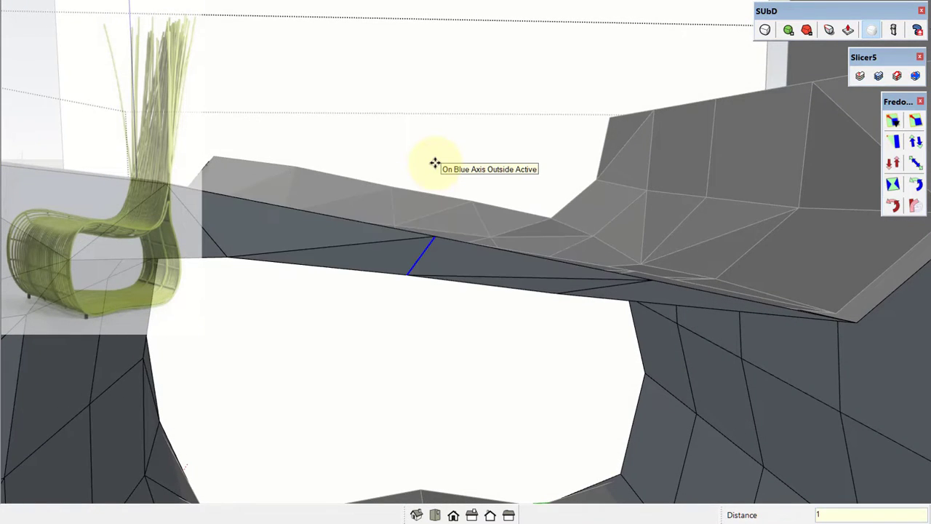
{"action": "type", "text": "0"}
{"action": "key", "text": "Return"}
{"action": "mouse_move", "coordinate": [434, 160]}
{"action": "middle_mouse_down"}
{"action": "mouse_move", "coordinate": [483, 239]}
{"action": "mouse_move", "coordinate": [545, 237]}
{"action": "mouse_move", "coordinate": [584, 265]}
{"action": "middle_mouse_up"}
{"action": "left_click", "coordinate": [584, 266]}
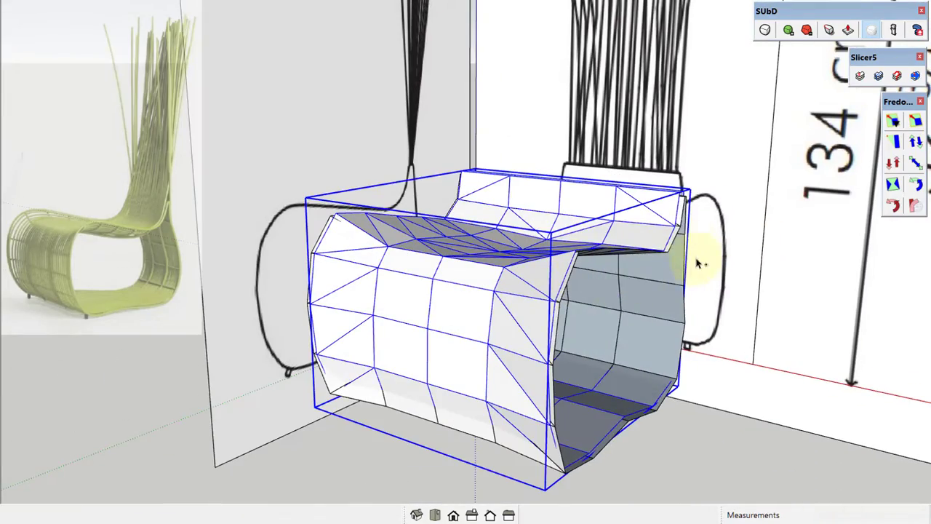
- Enter the smoothed chair's cage and raise a lower corner edge 6 mm along blue
{"action": "mouse_move", "coordinate": [591, 301]}
{"action": "middle_mouse_down"}
{"action": "mouse_move", "coordinate": [311, 233]}
{"action": "mouse_move", "coordinate": [255, 233]}
{"action": "mouse_move", "coordinate": [270, 312]}
{"action": "mouse_move", "coordinate": [505, 312]}
{"action": "mouse_move", "coordinate": [567, 243]}
{"action": "mouse_move", "coordinate": [515, 370]}
{"action": "mouse_move", "coordinate": [606, 366]}
{"action": "mouse_move", "coordinate": [467, 380]}
{"action": "mouse_move", "coordinate": [462, 349]}
{"action": "mouse_move", "coordinate": [546, 306]}
{"action": "mouse_move", "coordinate": [654, 388]}
{"action": "mouse_move", "coordinate": [686, 250]}
{"action": "mouse_move", "coordinate": [812, 266]}
{"action": "middle_mouse_up"}
{"action": "scroll", "coordinate": [740, 381], "scroll_direction": "down", "scroll_amount": 3}
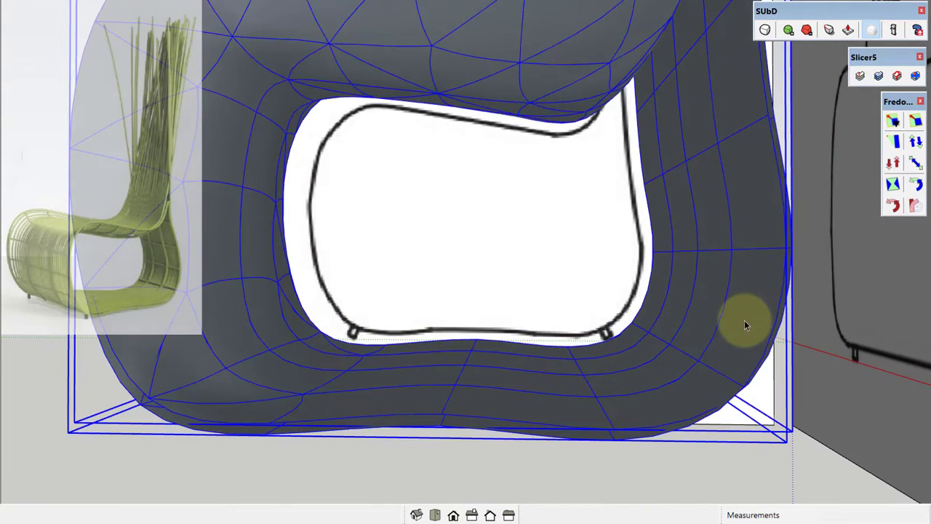
{"action": "double_click", "coordinate": [740, 380]}
{"action": "scroll", "coordinate": [568, 284], "scroll_direction": "up", "scroll_amount": 2}
{"action": "key", "text": "m"}
{"action": "scroll", "coordinate": [659, 302], "scroll_direction": "up", "scroll_amount": 2}
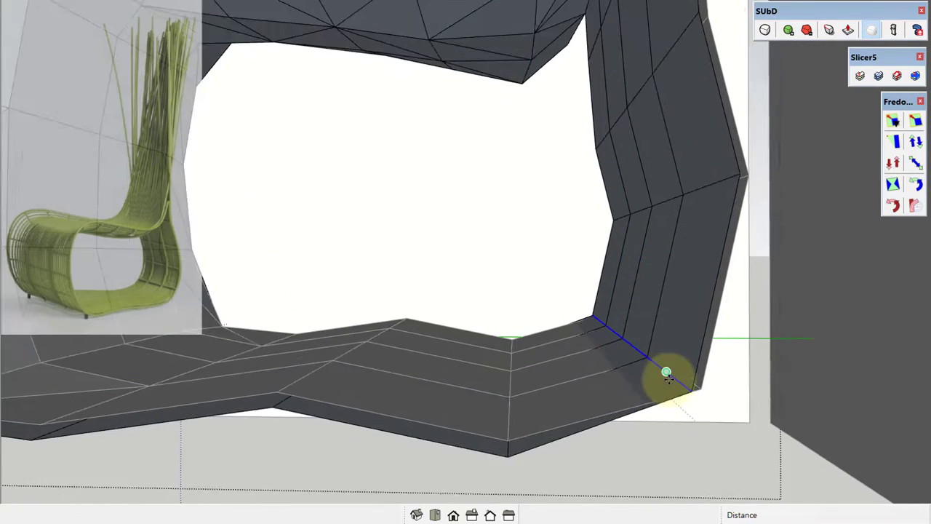
{"action": "scroll", "coordinate": [665, 371], "scroll_direction": "up", "scroll_amount": 2}
{"action": "scroll", "coordinate": [666, 368], "scroll_direction": "up", "scroll_amount": 1}
{"action": "type", "text": "6"}
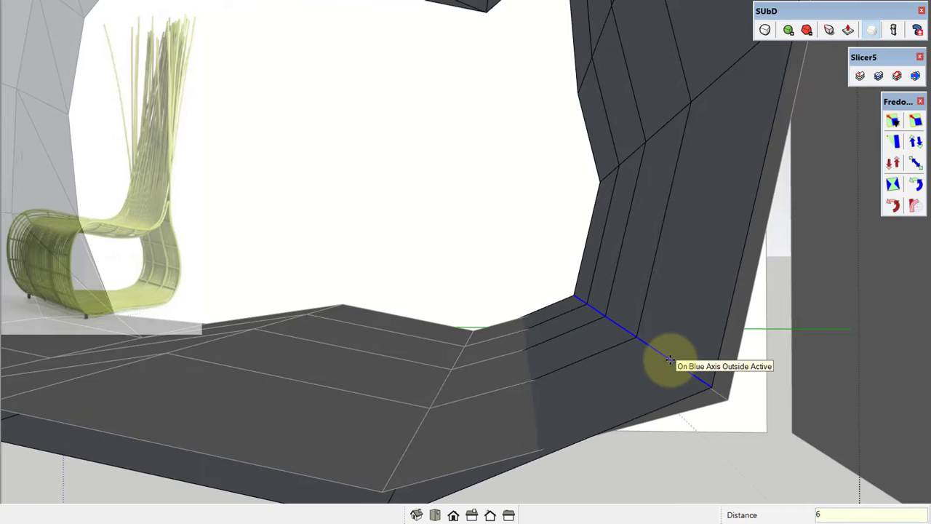
{"action": "key", "text": "Return"}
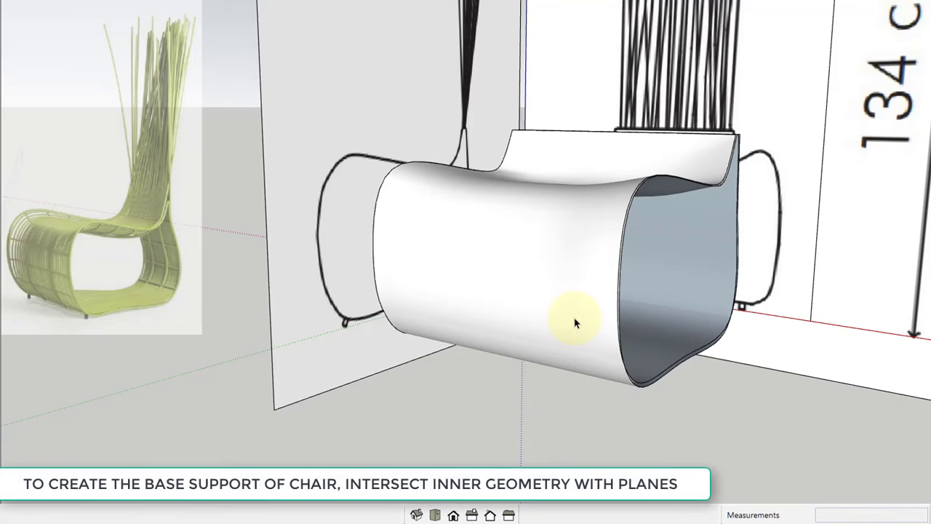
- Paint the chair's inner surface yellow-green and select the shell
{"action": "mouse_move", "coordinate": [588, 316]}
{"action": "middle_mouse_down"}
{"action": "mouse_move", "coordinate": [526, 316]}
{"action": "mouse_move", "coordinate": [815, 264]}
{"action": "middle_mouse_up"}
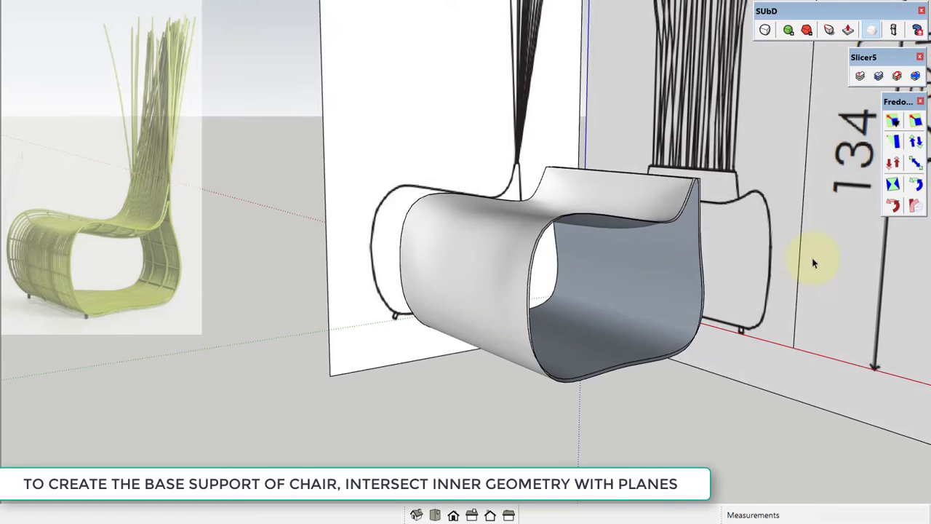
{"action": "left_click", "coordinate": [693, 220]}
{"action": "left_click", "coordinate": [696, 218]}
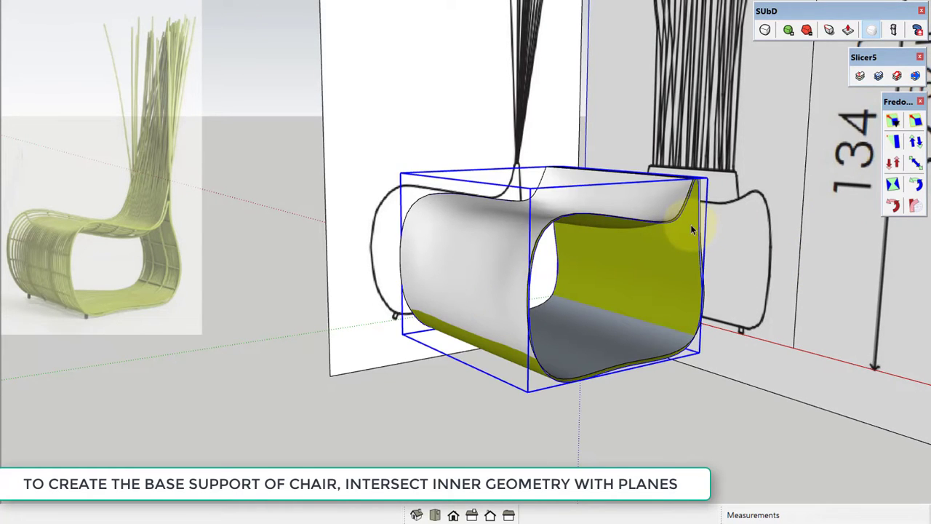
- Make two copies of the chair spaced 2000 mm apart using 2x
{"action": "mouse_move", "coordinate": [651, 218]}
{"action": "middle_mouse_down", "text": "shift"}
{"action": "mouse_move", "coordinate": [688, 326]}
{"action": "mouse_move", "coordinate": [593, 229]}
{"action": "mouse_move", "coordinate": [501, 231]}
{"action": "middle_mouse_up", "text": "shift"}
{"action": "mouse_move", "coordinate": [494, 111]}
{"action": "left_mouse_down"}
{"action": "mouse_move", "coordinate": [684, 174]}
{"action": "mouse_move", "coordinate": [715, 174]}
{"action": "left_mouse_up"}
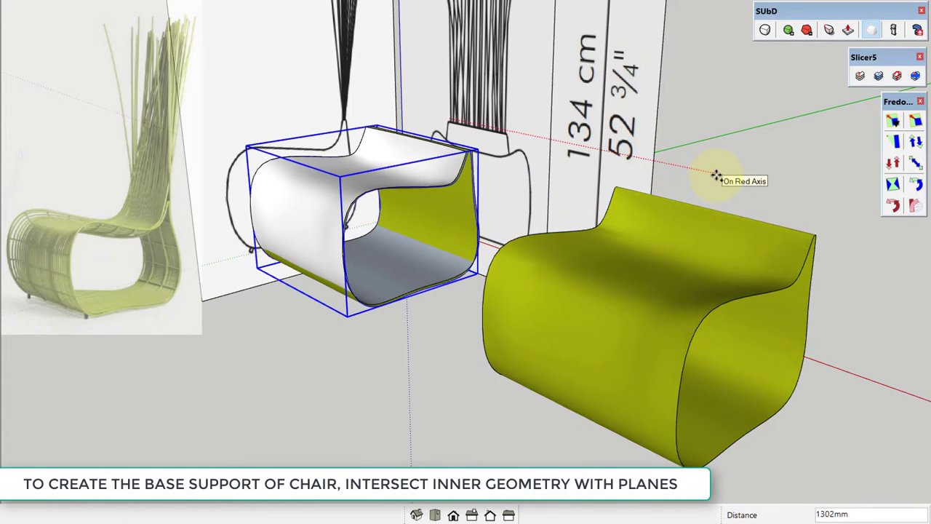
{"action": "key", "text": "Return"}
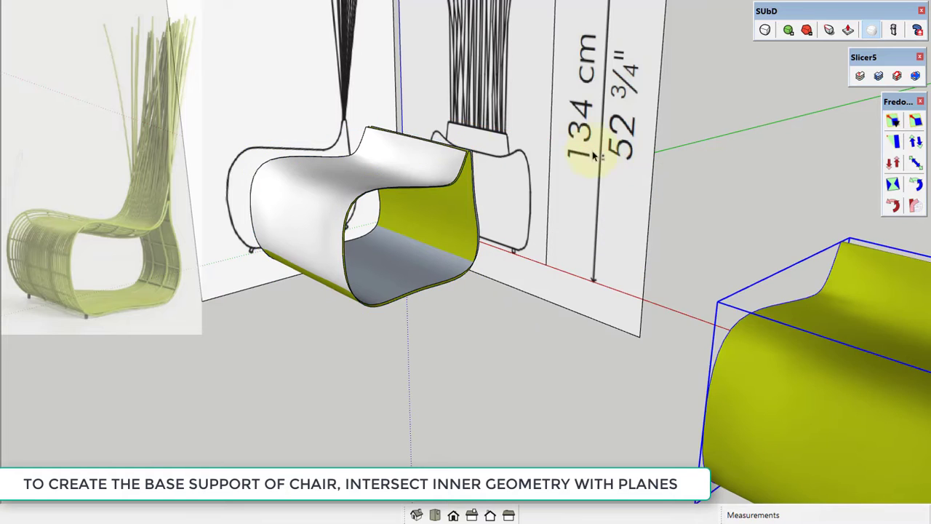
{"action": "scroll", "coordinate": [593, 155], "scroll_direction": "down", "scroll_amount": 3}
{"action": "type", "text": "2x"}
{"action": "key", "text": "Return"}
{"action": "scroll", "coordinate": [694, 198], "scroll_direction": "down", "scroll_amount": 2}
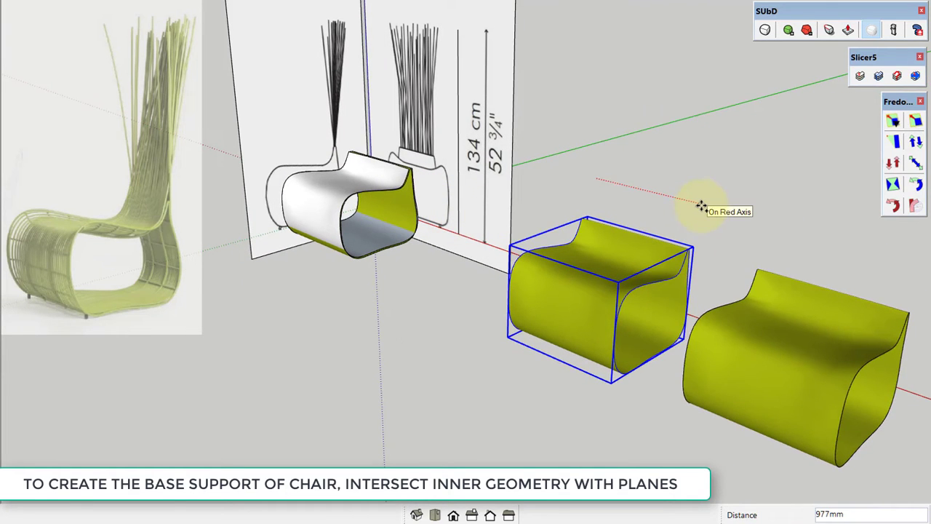
{"action": "key", "text": "Escape"}
- Draw a rectangle plane beside the white chair and make it a group
{"action": "scroll", "coordinate": [315, 182], "scroll_direction": "up", "scroll_amount": 5}
{"action": "middle_click_drag", "start_coordinate": [315, 182], "coordinate": [295, 309], "text": "shift"}
{"action": "key", "text": "d"}
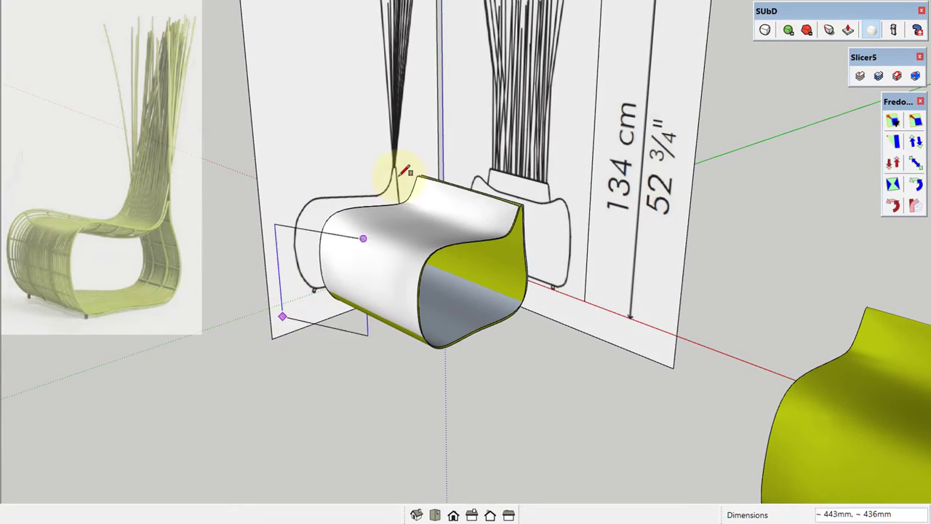
{"action": "left_click", "coordinate": [429, 142]}
{"action": "key", "text": "g"}
{"action": "key", "text": "Return"}
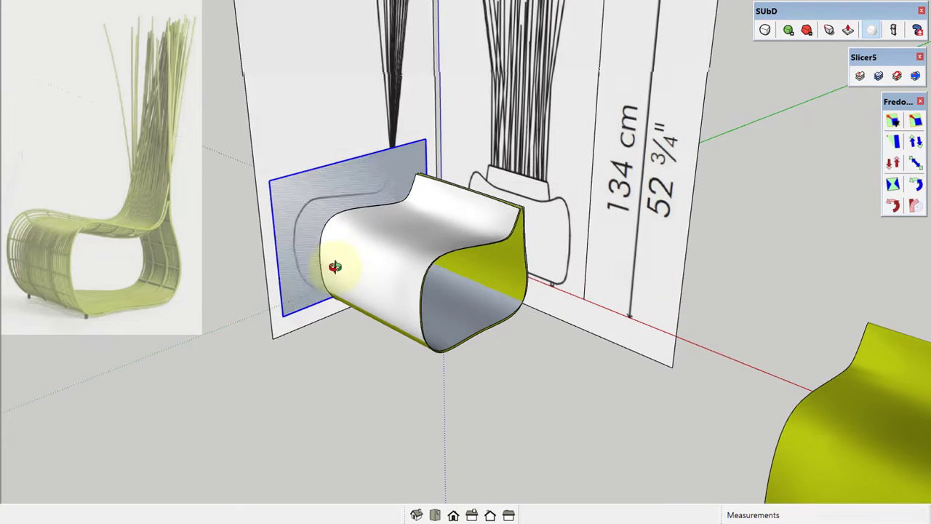
- Move the plane to the first yellow copy and array it into evenly spaced planes (3)
{"action": "key", "text": "m"}
{"action": "left_click", "coordinate": [284, 314]}
{"action": "mouse_move", "coordinate": [363, 374]}
{"action": "middle_mouse_down"}
{"action": "mouse_move", "coordinate": [614, 308]}
{"action": "mouse_move", "coordinate": [514, 219]}
{"action": "mouse_move", "coordinate": [531, 302]}
{"action": "middle_mouse_up"}
{"action": "left_click", "coordinate": [565, 233]}
{"action": "key", "text": "ctrl"}
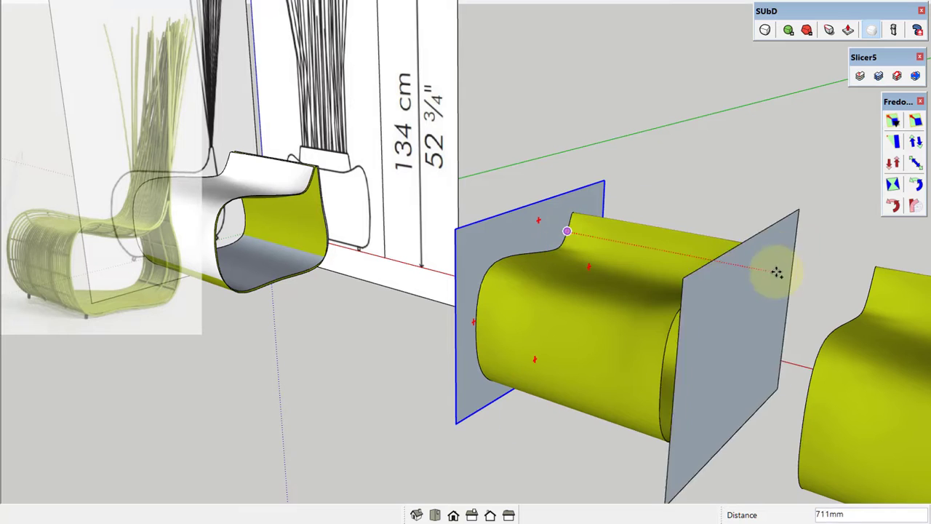
{"action": "type", "text": "/3"}
{"action": "key", "text": "Return"}
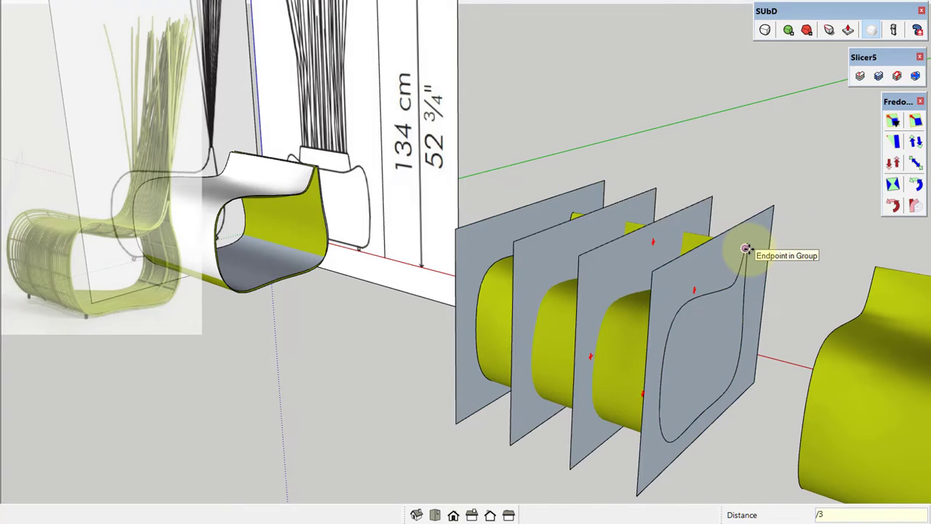
- Intersect the planes with the chair copy using Intersect Faces With Selection
{"action": "middle_click_drag", "start_coordinate": [736, 237], "coordinate": [761, 228]}
{"action": "left_click_drag", "start_coordinate": [477, 202], "coordinate": [477, 201]}
{"action": "right_click", "coordinate": [578, 291]}
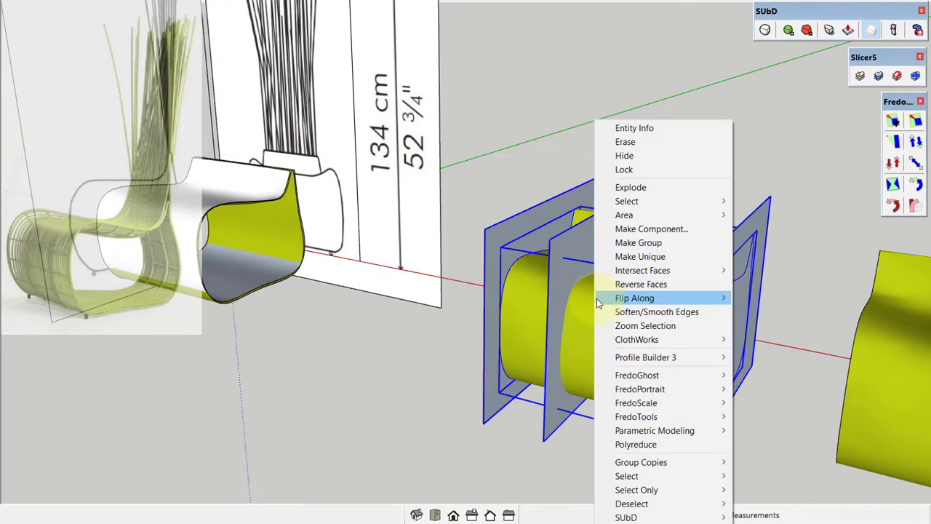
{"action": "left_click", "coordinate": [772, 287]}
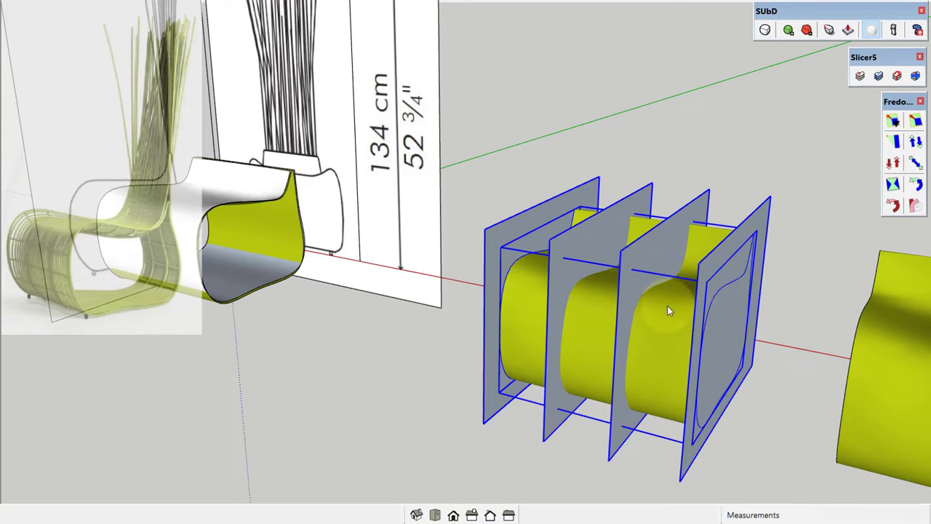
- Erase the slicing planes, leaving the contour lines on the chair
{"action": "left_click", "coordinate": [759, 322]}
{"action": "middle_click_drag", "start_coordinate": [759, 323], "coordinate": [589, 162]}
{"action": "key", "text": "e"}
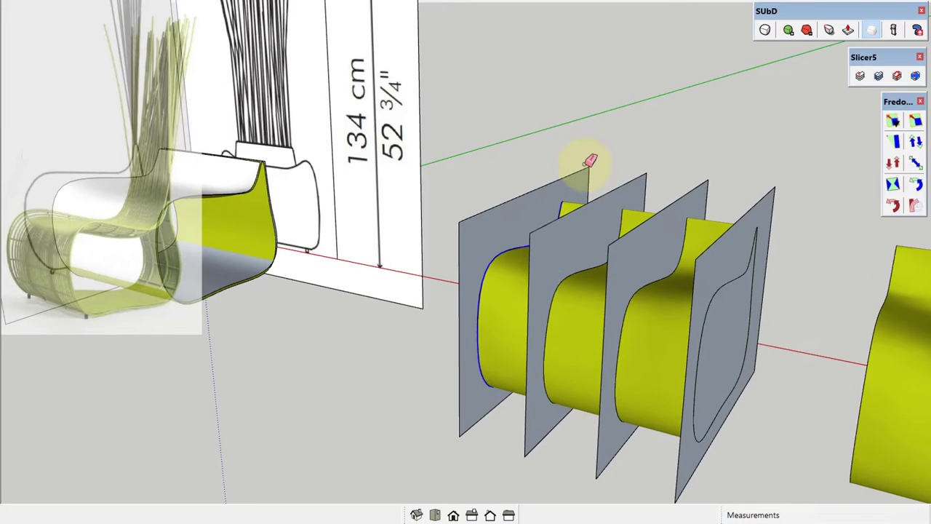
{"action": "mouse_move", "coordinate": [589, 162]}
{"action": "left_mouse_down"}
{"action": "mouse_move", "coordinate": [686, 187]}
{"action": "mouse_move", "coordinate": [723, 213]}
{"action": "left_mouse_up"}
{"action": "key", "text": "space"}
{"action": "scroll", "coordinate": [723, 214], "scroll_direction": "down", "scroll_amount": 3}
- Draw a rectangle under the second chair copy and make it a group
{"action": "scroll", "coordinate": [686, 312], "scroll_direction": "up", "scroll_amount": 1}
{"action": "left_click", "coordinate": [673, 322]}
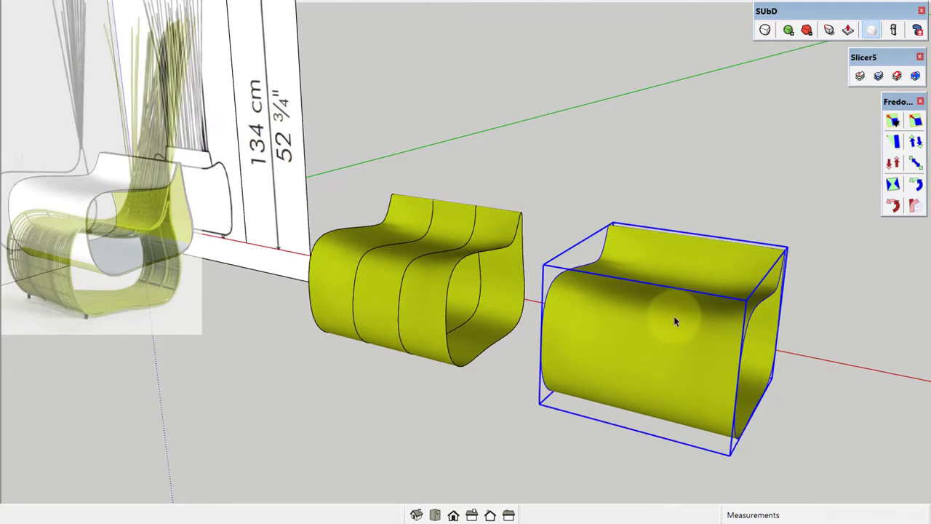
{"action": "middle_click_drag", "start_coordinate": [674, 316], "coordinate": [648, 291]}
{"action": "scroll", "coordinate": [670, 333], "scroll_direction": "up", "scroll_amount": 2}
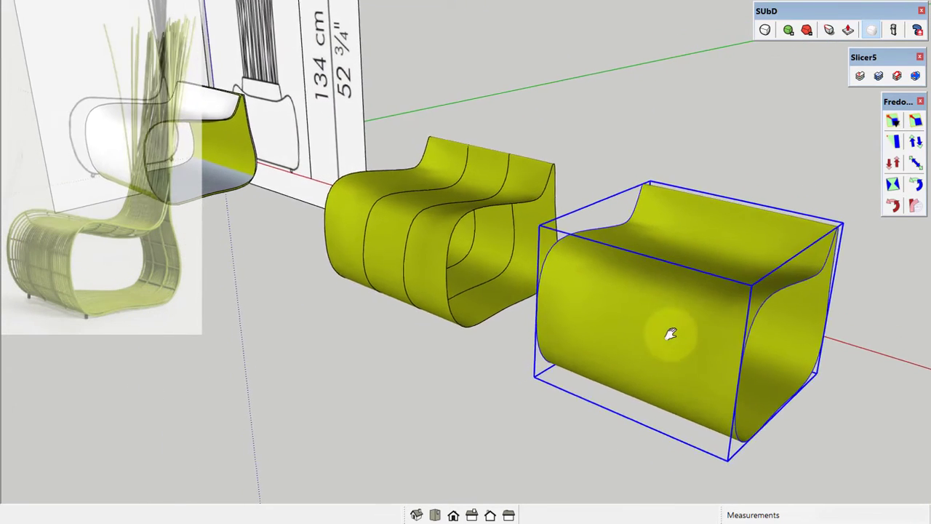
{"action": "mouse_move", "coordinate": [670, 333]}
{"action": "middle_mouse_down", "text": "shift"}
{"action": "mouse_move", "coordinate": [658, 324]}
{"action": "mouse_move", "coordinate": [671, 318]}
{"action": "mouse_move", "coordinate": [651, 317]}
{"action": "mouse_move", "coordinate": [705, 323]}
{"action": "middle_mouse_up", "text": "shift"}
{"action": "key", "text": "r"}
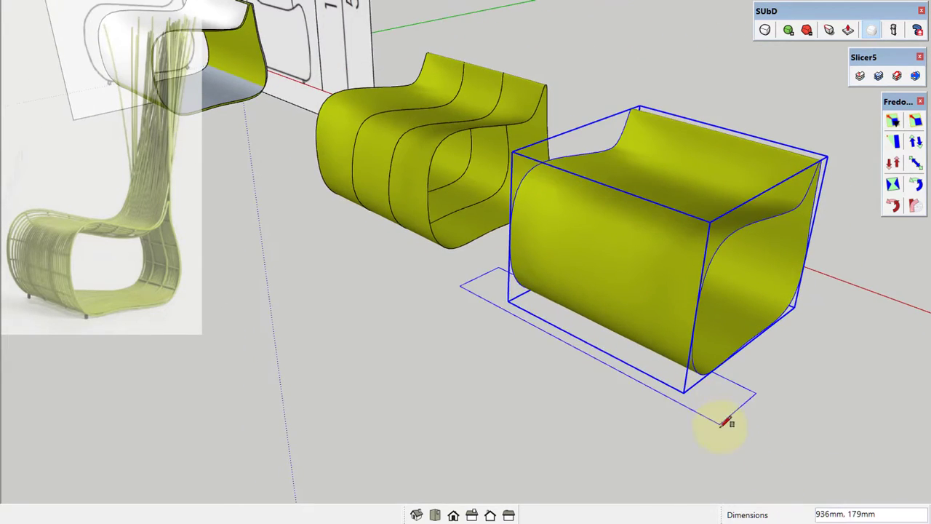
{"action": "left_click", "coordinate": [727, 410]}
{"action": "scroll", "coordinate": [728, 400], "scroll_direction": "up", "scroll_amount": 3}
{"action": "key", "text": "g"}
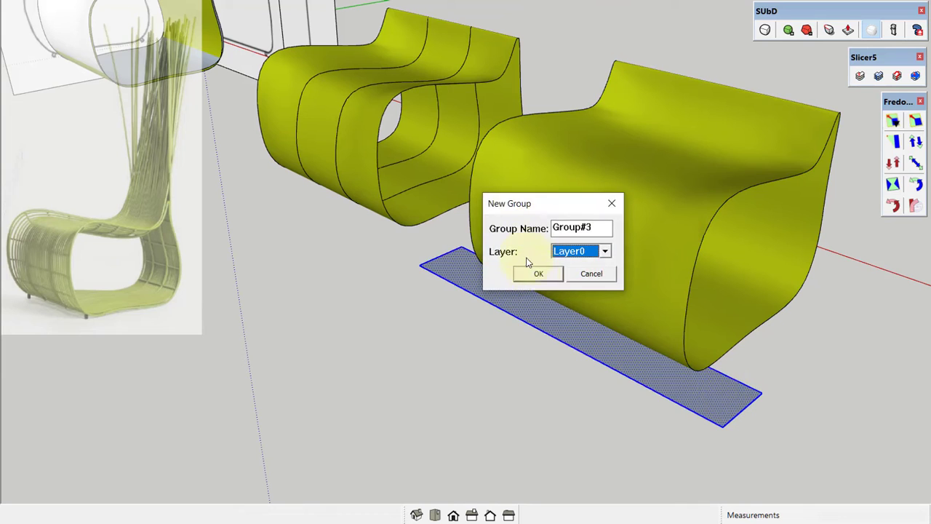
{"action": "left_click", "coordinate": [536, 272]}
- Lift the plane group up into the chair, to about 248 mm
{"action": "middle_click_drag", "start_coordinate": [684, 382], "coordinate": [723, 407]}
{"action": "double_click", "coordinate": [715, 402]}
{"action": "key", "text": "Escape"}
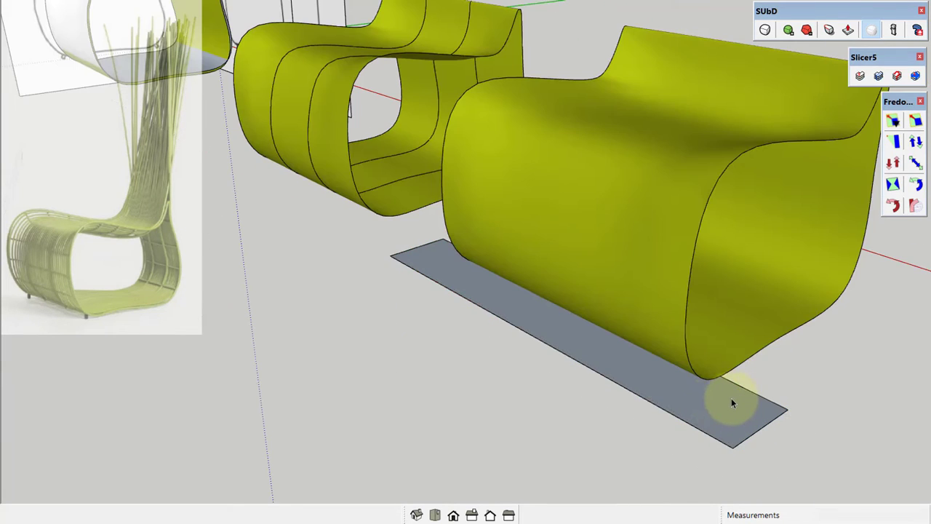
{"action": "scroll", "coordinate": [716, 405], "scroll_direction": "down", "scroll_amount": 2}
{"action": "key", "text": "m"}
{"action": "left_click_drag", "start_coordinate": [733, 401], "coordinate": [742, 277]}
{"action": "mouse_move", "coordinate": [684, 268]}
{"action": "middle_mouse_down"}
{"action": "mouse_move", "coordinate": [611, 282]}
{"action": "mouse_move", "coordinate": [619, 365]}
{"action": "middle_mouse_up"}
{"action": "left_click_drag", "start_coordinate": [620, 364], "coordinate": [623, 354]}
{"action": "mouse_move", "coordinate": [623, 353]}
{"action": "middle_mouse_down"}
{"action": "mouse_move", "coordinate": [509, 426]}
{"action": "mouse_move", "coordinate": [591, 359]}
{"action": "mouse_move", "coordinate": [654, 266]}
{"action": "mouse_move", "coordinate": [652, 342]}
{"action": "mouse_move", "coordinate": [638, 288]}
{"action": "mouse_move", "coordinate": [650, 243]}
{"action": "mouse_move", "coordinate": [642, 308]}
{"action": "middle_mouse_up"}
- Show the chair's hidden mesh edges and lower its subdivision level
{"action": "key", "text": "alt+h"}
{"action": "scroll", "coordinate": [623, 312], "scroll_direction": "up", "scroll_amount": 3}
{"action": "key", "text": "space"}
{"action": "left_click", "coordinate": [736, 66]}
{"action": "left_click", "coordinate": [806, 29]}
- Reposition the slice plane lower inside the chair
{"action": "key", "text": "m"}
{"action": "middle_click_drag", "start_coordinate": [508, 157], "coordinate": [524, 210]}
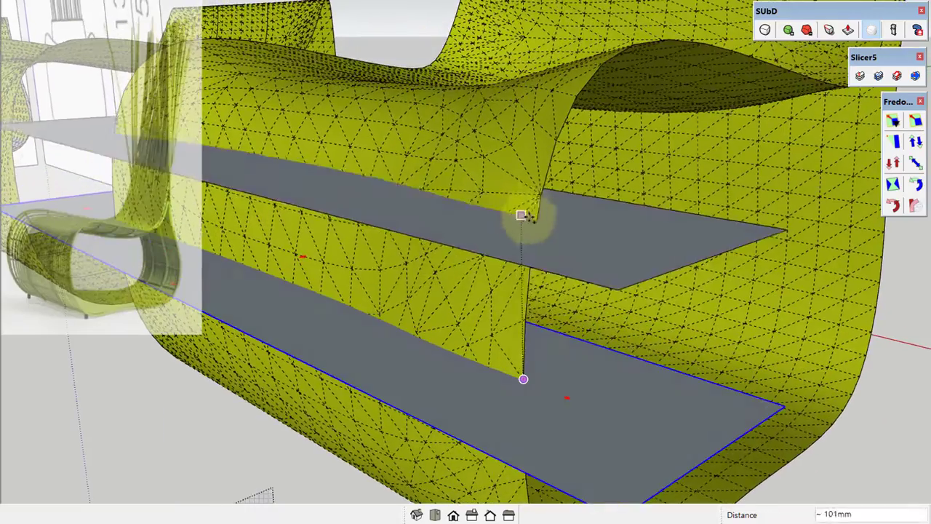
{"action": "left_click", "coordinate": [528, 254]}
{"action": "mouse_move", "coordinate": [528, 254]}
{"action": "middle_mouse_down"}
{"action": "mouse_move", "coordinate": [542, 306]}
{"action": "mouse_move", "coordinate": [513, 249]}
{"action": "mouse_move", "coordinate": [532, 270]}
{"action": "middle_mouse_up"}
{"action": "left_click", "coordinate": [545, 304]}
{"action": "left_click", "coordinate": [537, 312]}
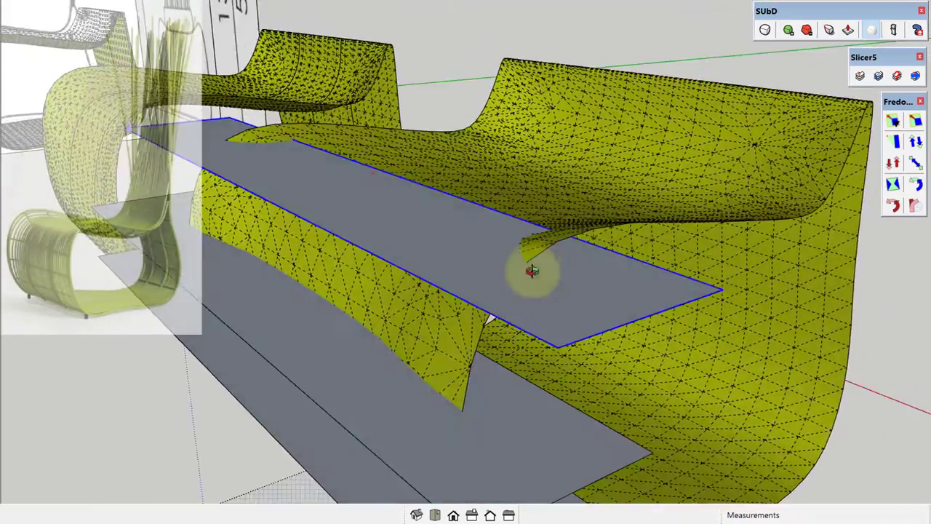
- Rotate the slice plane to a new angle
{"action": "left_click", "coordinate": [711, 294]}
{"action": "left_click", "coordinate": [672, 342]}
{"action": "mouse_move", "coordinate": [672, 342]}
{"action": "middle_mouse_down"}
{"action": "mouse_move", "coordinate": [551, 152]}
{"action": "mouse_move", "coordinate": [514, 133]}
{"action": "mouse_move", "coordinate": [403, 181]}
{"action": "middle_mouse_up"}
{"action": "scroll", "coordinate": [504, 385], "scroll_direction": "up", "scroll_amount": 5}
- Copy the slice plane higher up to stack planes through the chair, then select the chair group
{"action": "key", "text": "m"}
{"action": "left_click", "coordinate": [486, 356]}
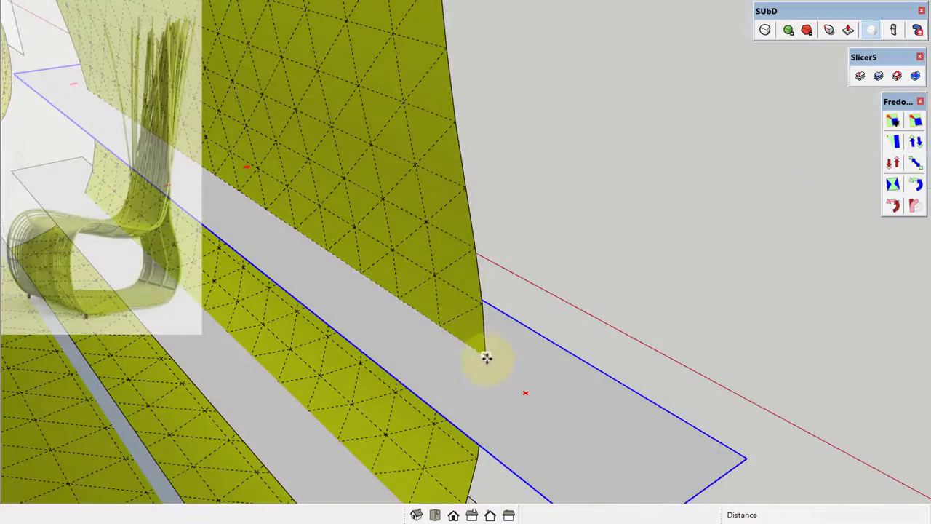
{"action": "left_click", "coordinate": [453, 124]}
{"action": "mouse_move", "coordinate": [453, 124]}
{"action": "middle_mouse_down"}
{"action": "mouse_move", "coordinate": [483, 270]}
{"action": "mouse_move", "coordinate": [477, 311]}
{"action": "mouse_move", "coordinate": [437, 254]}
{"action": "mouse_move", "coordinate": [557, 308]}
{"action": "mouse_move", "coordinate": [608, 234]}
{"action": "mouse_move", "coordinate": [536, 316]}
{"action": "mouse_move", "coordinate": [354, 328]}
{"action": "mouse_move", "coordinate": [468, 291]}
{"action": "mouse_move", "coordinate": [561, 317]}
{"action": "mouse_move", "coordinate": [461, 354]}
{"action": "mouse_move", "coordinate": [773, 415]}
{"action": "middle_mouse_up"}
{"action": "left_click", "coordinate": [661, 208]}
{"action": "mouse_move", "coordinate": [660, 208]}
{"action": "middle_mouse_down"}
{"action": "mouse_move", "coordinate": [535, 206]}
{"action": "mouse_move", "coordinate": [609, 286]}
{"action": "middle_mouse_up"}
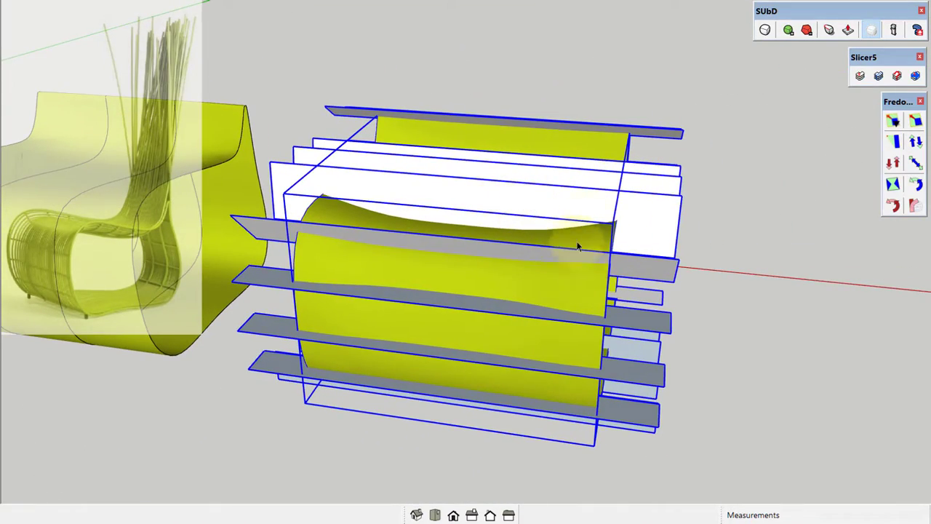
- Intersect the selected slicing planes with the shell to generate contour curves
{"action": "right_click", "coordinate": [588, 200]}
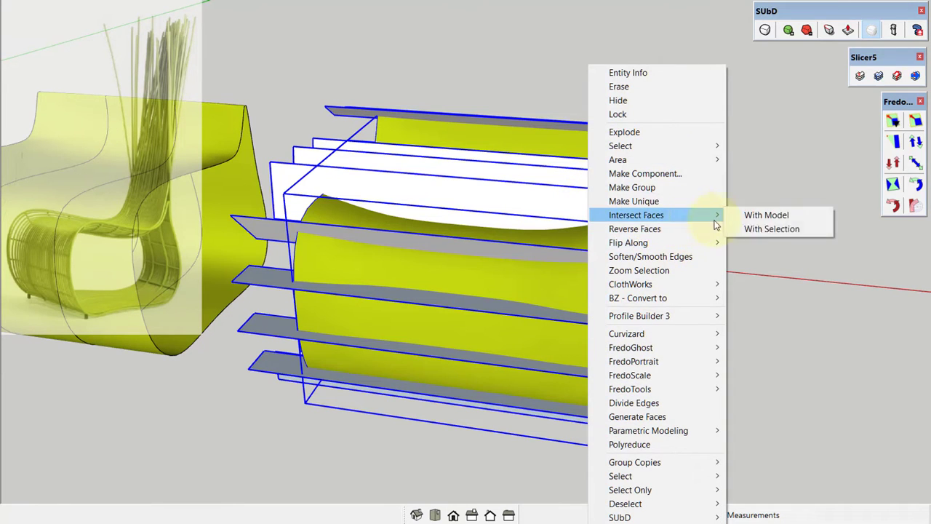
{"action": "left_click", "coordinate": [767, 229]}
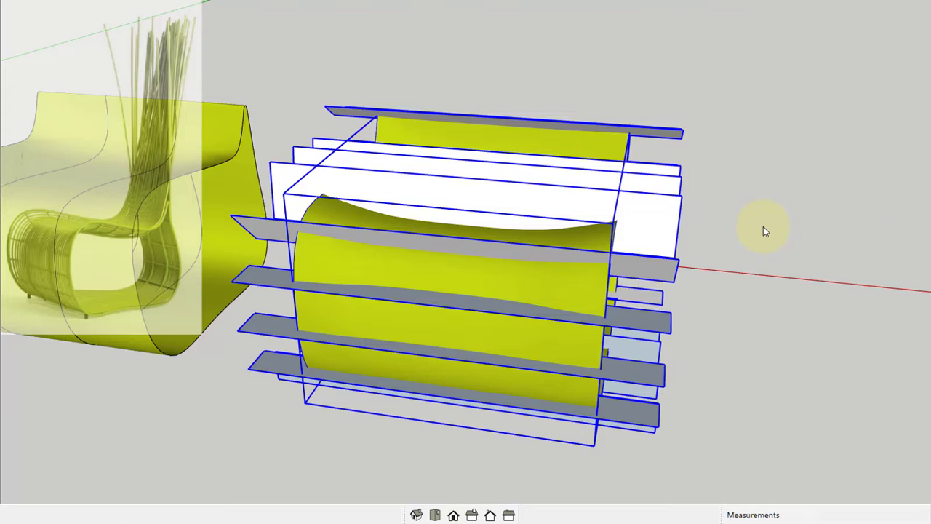
{"action": "mouse_move", "coordinate": [464, 339]}
{"action": "middle_mouse_down"}
{"action": "mouse_move", "coordinate": [528, 254]}
{"action": "mouse_move", "coordinate": [406, 161]}
{"action": "middle_mouse_up"}
- Move the contour curves below the yellow shell and group them
{"action": "left_click_drag", "start_coordinate": [344, 109], "coordinate": [621, 479]}
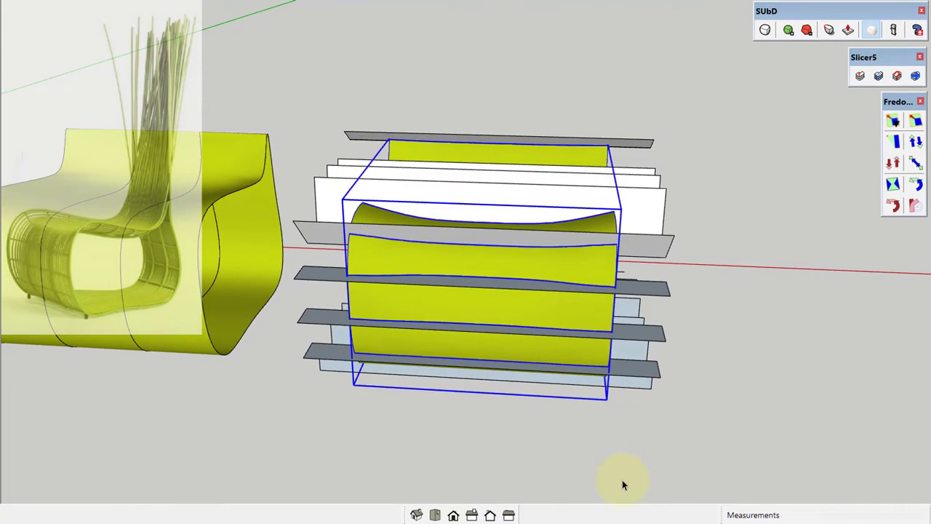
{"action": "mouse_move", "coordinate": [622, 479]}
{"action": "middle_mouse_down"}
{"action": "mouse_move", "coordinate": [449, 295]}
{"action": "mouse_move", "coordinate": [487, 284]}
{"action": "mouse_move", "coordinate": [339, 281]}
{"action": "mouse_move", "coordinate": [603, 266]}
{"action": "mouse_move", "coordinate": [738, 316]}
{"action": "middle_mouse_up"}
{"action": "key", "text": "m"}
{"action": "left_click", "coordinate": [738, 315]}
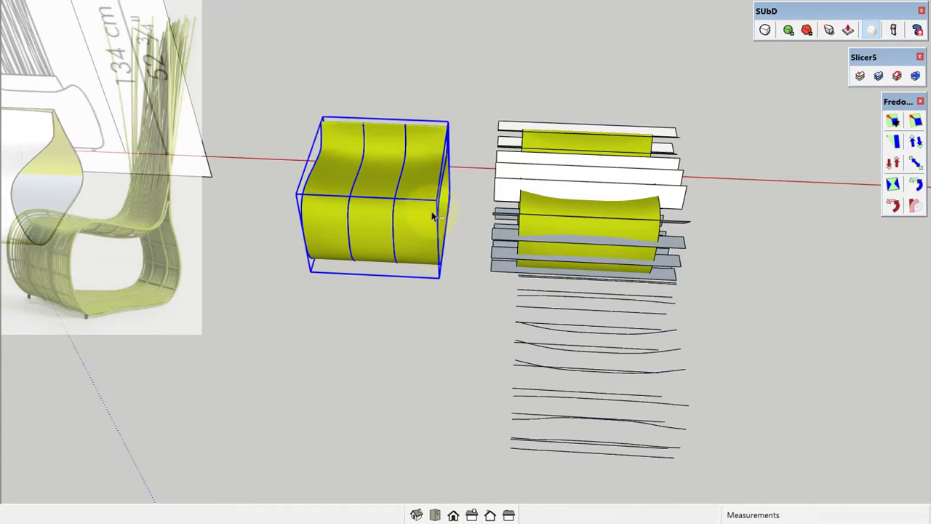
{"action": "left_click", "coordinate": [449, 337]}
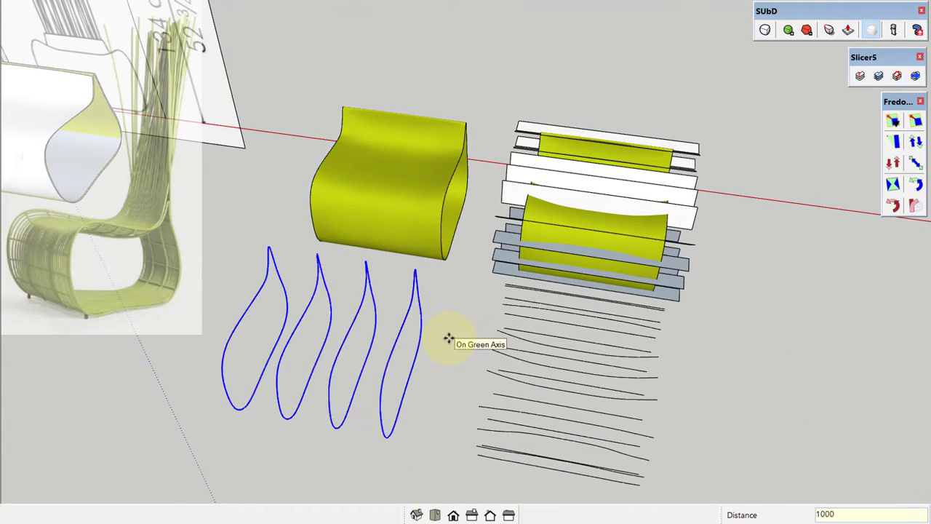
{"action": "middle_click_drag", "start_coordinate": [449, 334], "coordinate": [401, 291]}
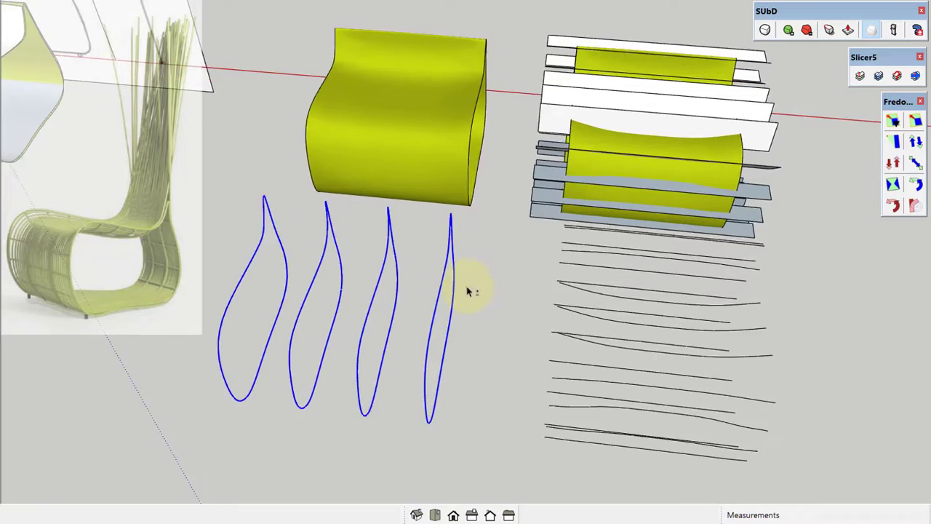
{"action": "scroll", "coordinate": [400, 291], "scroll_direction": "up", "scroll_amount": 2}
{"action": "mouse_move", "coordinate": [589, 308]}
{"action": "middle_mouse_down", "text": "shift"}
{"action": "mouse_move", "coordinate": [574, 289]}
{"action": "mouse_move", "coordinate": [499, 332]}
{"action": "mouse_move", "coordinate": [407, 218]}
{"action": "middle_mouse_up", "text": "shift"}
{"action": "scroll", "coordinate": [429, 322], "scroll_direction": "down", "scroll_amount": 3}
{"action": "key", "text": "g"}
{"action": "left_click", "coordinate": [536, 272]}
- Group the right-hand contour curves and move the group 1000mm along the red axis
{"action": "left_click_drag", "start_coordinate": [407, 218], "coordinate": [588, 370]}
{"action": "key", "text": "g"}
{"action": "left_click", "coordinate": [539, 278]}
{"action": "mouse_move", "coordinate": [539, 279]}
{"action": "middle_mouse_down"}
{"action": "mouse_move", "coordinate": [617, 312]}
{"action": "mouse_move", "coordinate": [589, 318]}
{"action": "middle_mouse_up"}
{"action": "middle_click_drag", "start_coordinate": [540, 351], "coordinate": [573, 365], "text": "shift"}
{"action": "mouse_move", "coordinate": [641, 439]}
{"action": "middle_mouse_down"}
{"action": "mouse_move", "coordinate": [627, 400]}
{"action": "mouse_move", "coordinate": [630, 431]}
{"action": "middle_mouse_up"}
{"action": "left_click_drag", "start_coordinate": [589, 444], "coordinate": [381, 426]}
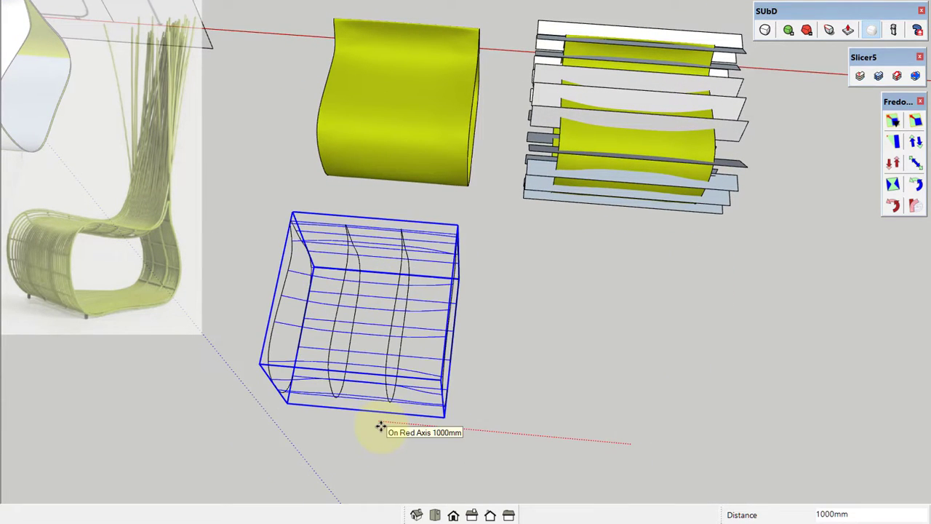
- Delete the slicing planes and leftover grey slices, then select the extra yellow surface copy
{"action": "left_click", "coordinate": [481, 368]}
{"action": "mouse_move", "coordinate": [481, 368]}
{"action": "middle_mouse_down"}
{"action": "mouse_move", "coordinate": [499, 359]}
{"action": "mouse_move", "coordinate": [530, 239]}
{"action": "mouse_move", "coordinate": [426, 133]}
{"action": "mouse_move", "coordinate": [479, 218]}
{"action": "mouse_move", "coordinate": [388, 399]}
{"action": "mouse_move", "coordinate": [388, 386]}
{"action": "mouse_move", "coordinate": [546, 295]}
{"action": "mouse_move", "coordinate": [645, 343]}
{"action": "middle_mouse_up"}
{"action": "left_click", "coordinate": [406, 207]}
{"action": "scroll", "coordinate": [406, 216], "scroll_direction": "up", "scroll_amount": 3}
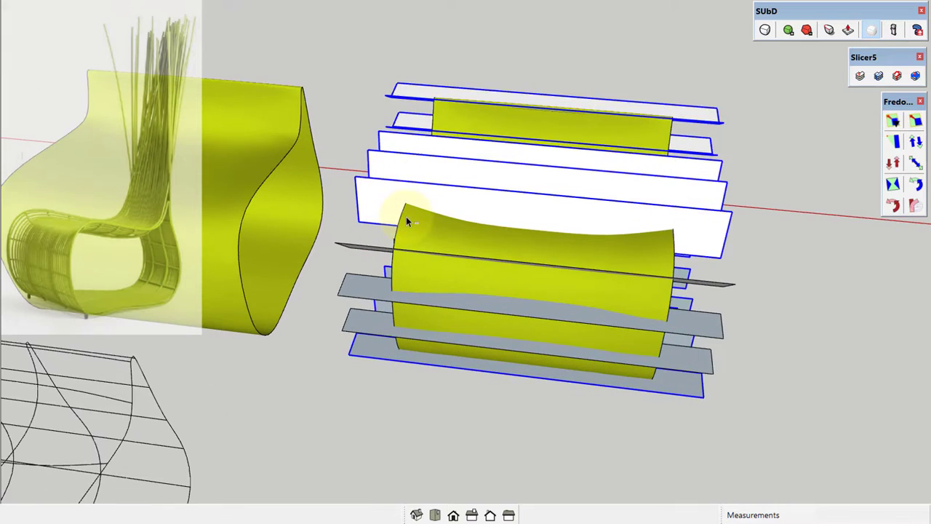
{"action": "key", "text": "Delete"}
{"action": "left_click", "coordinate": [361, 327]}
{"action": "left_click", "coordinate": [357, 283], "text": "shift"}
{"action": "key", "text": "Delete"}
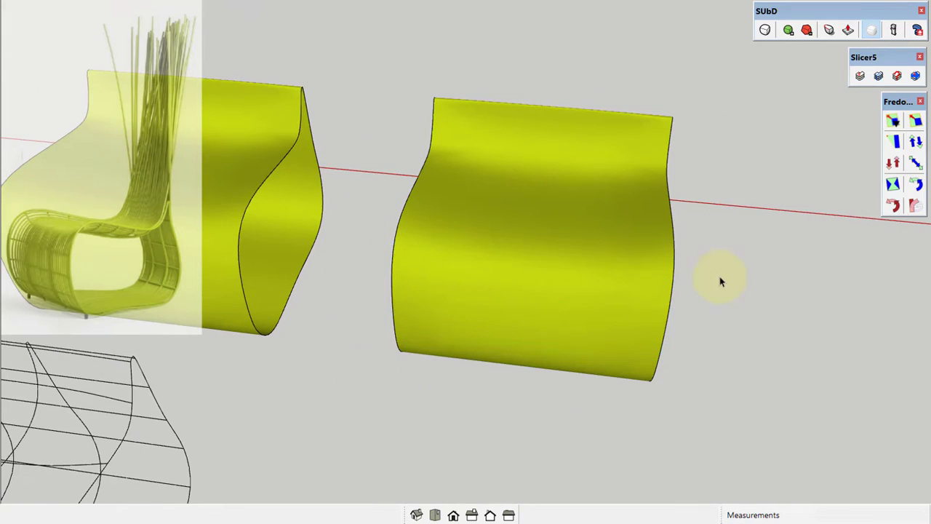
{"action": "mouse_move", "coordinate": [707, 276]}
{"action": "middle_mouse_down"}
{"action": "mouse_move", "coordinate": [592, 301]}
{"action": "mouse_move", "coordinate": [708, 311]}
{"action": "mouse_move", "coordinate": [649, 290]}
{"action": "mouse_move", "coordinate": [739, 369]}
{"action": "middle_mouse_up"}
{"action": "left_click", "coordinate": [648, 294]}
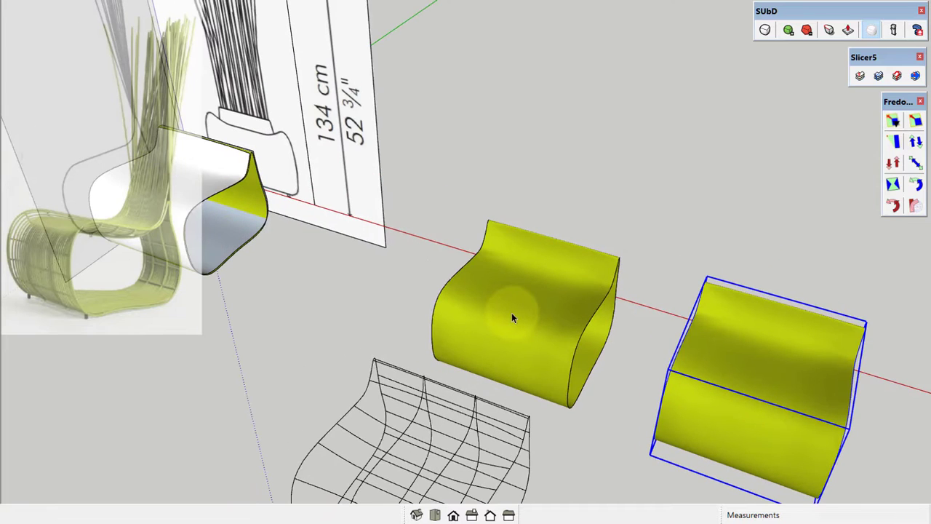
- Delete the extra yellow surface and copy the chair base 3000 along the red axis
{"action": "key", "text": "Delete"}
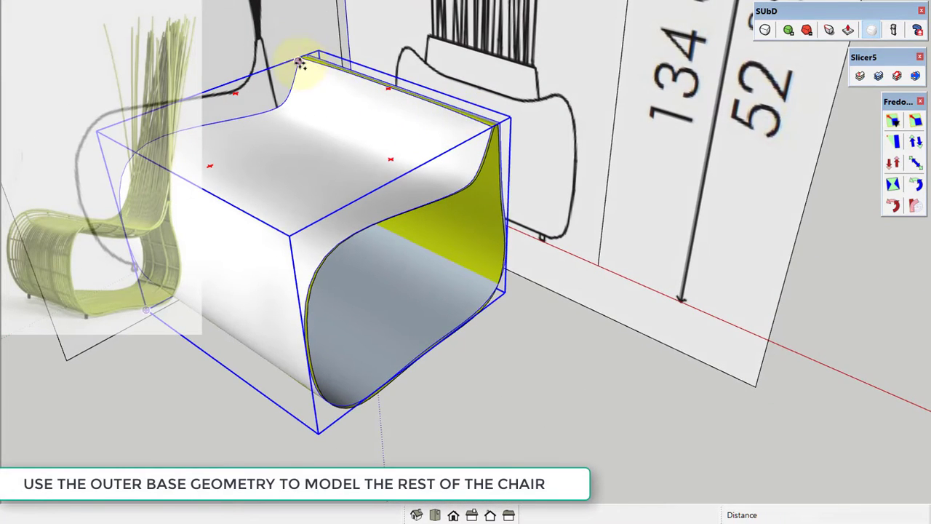
{"action": "left_click", "coordinate": [299, 58]}
{"action": "key", "text": "ctrl"}
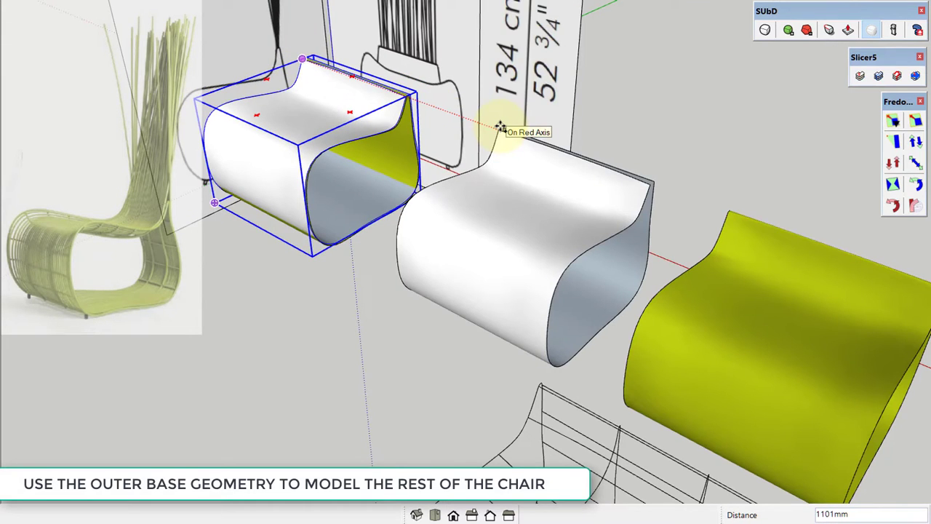
{"action": "scroll", "coordinate": [501, 125], "scroll_direction": "down", "scroll_amount": 2}
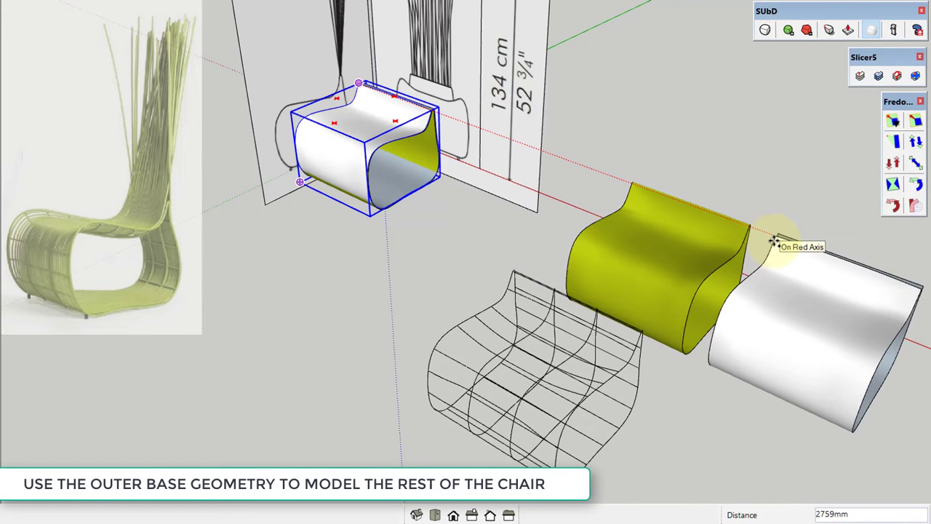
{"action": "key", "text": "Return"}
{"action": "scroll", "coordinate": [800, 277], "scroll_direction": "up", "scroll_amount": 3}
{"action": "scroll", "coordinate": [691, 291], "scroll_direction": "up", "scroll_amount": 3}
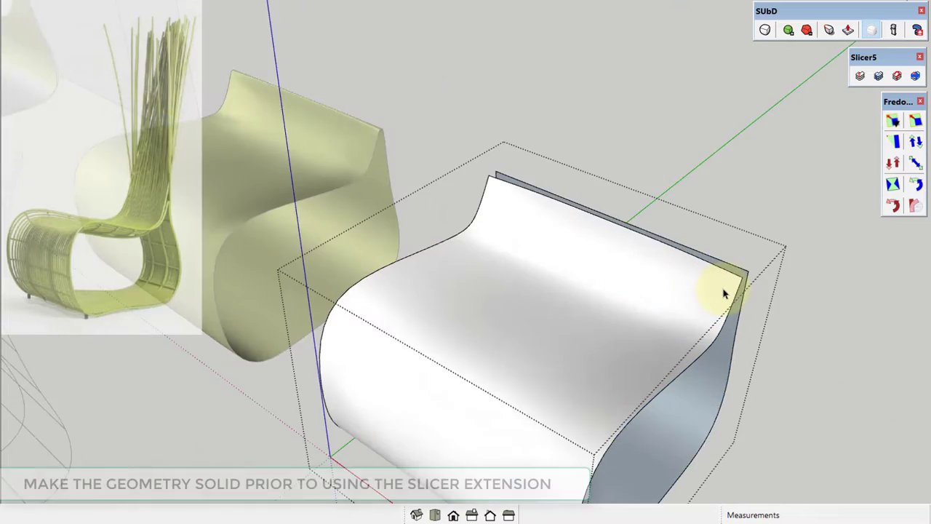
{"action": "scroll", "coordinate": [741, 287], "scroll_direction": "up", "scroll_amount": 3}
- Draw a line closing the open end of the copied chair base
{"action": "key", "text": "l"}
{"action": "left_click", "coordinate": [765, 269]}
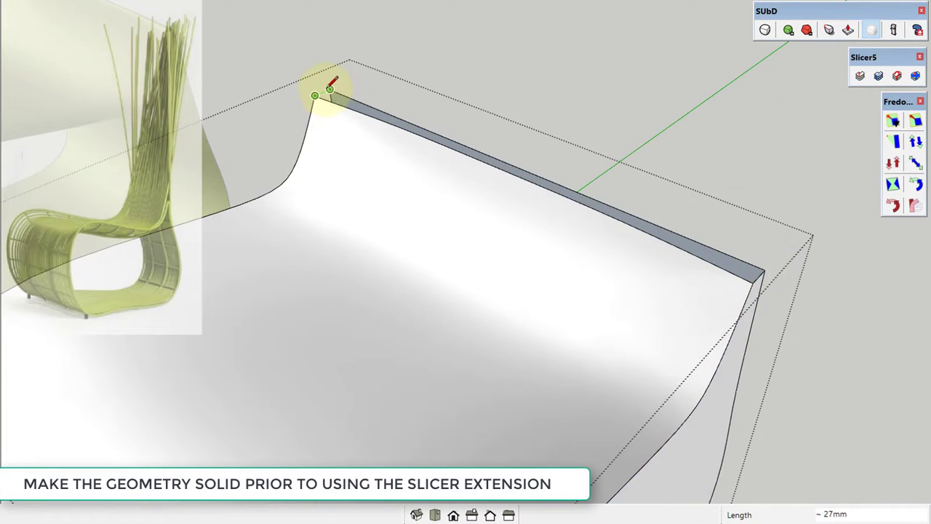
{"action": "scroll", "coordinate": [713, 264], "scroll_direction": "down", "scroll_amount": 2}
{"action": "scroll", "coordinate": [699, 295], "scroll_direction": "down", "scroll_amount": 3}
- Select the white chair copy and start the Move tool
{"action": "key", "text": "space"}
{"action": "left_click", "coordinate": [582, 293]}
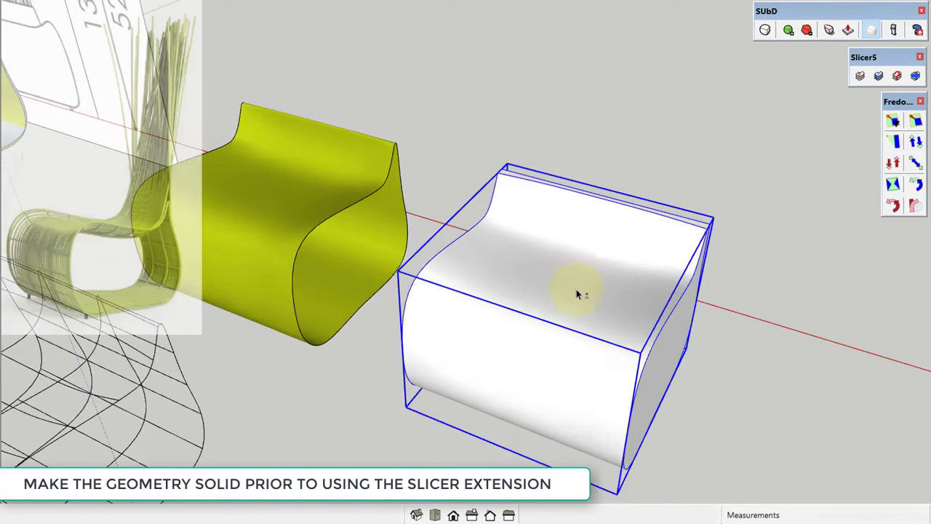
{"action": "scroll", "coordinate": [582, 294], "scroll_direction": "up", "scroll_amount": 2}
{"action": "key", "text": "m"}
{"action": "middle_click_drag", "start_coordinate": [668, 243], "coordinate": [617, 280], "text": "shift"}
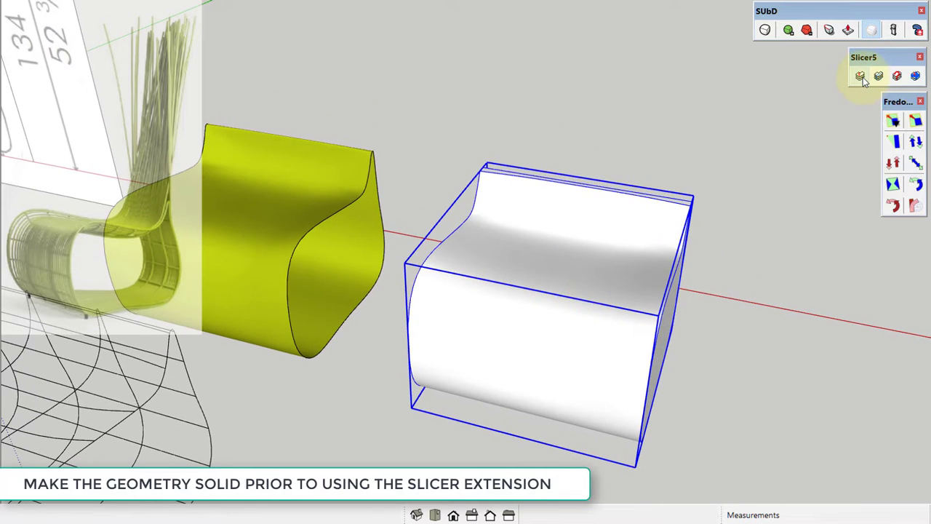
- Slice the white chair copy with Slicer5 along X, spacing 15, thickness 0
{"action": "left_click", "coordinate": [861, 76]}
{"action": "left_click_drag", "start_coordinate": [575, 120], "coordinate": [764, 34]}
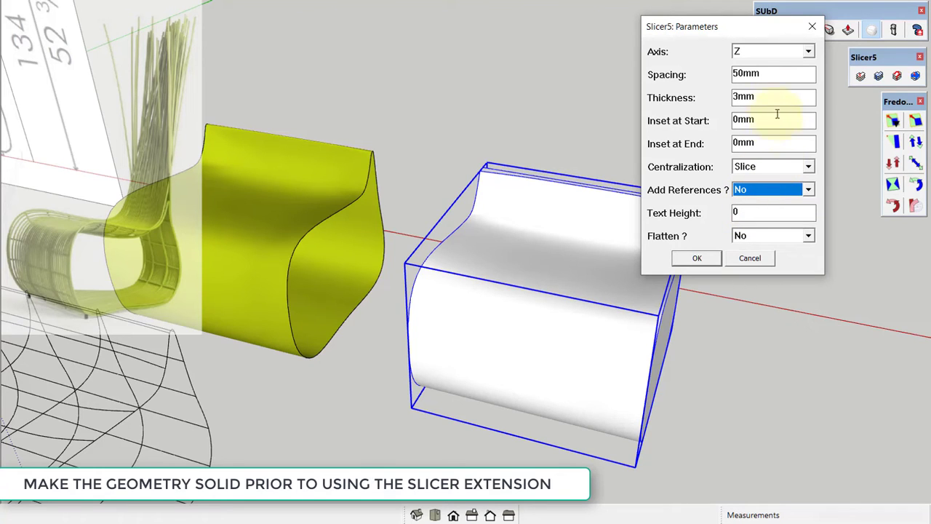
{"action": "left_click_drag", "start_coordinate": [743, 27], "coordinate": [749, 26]}
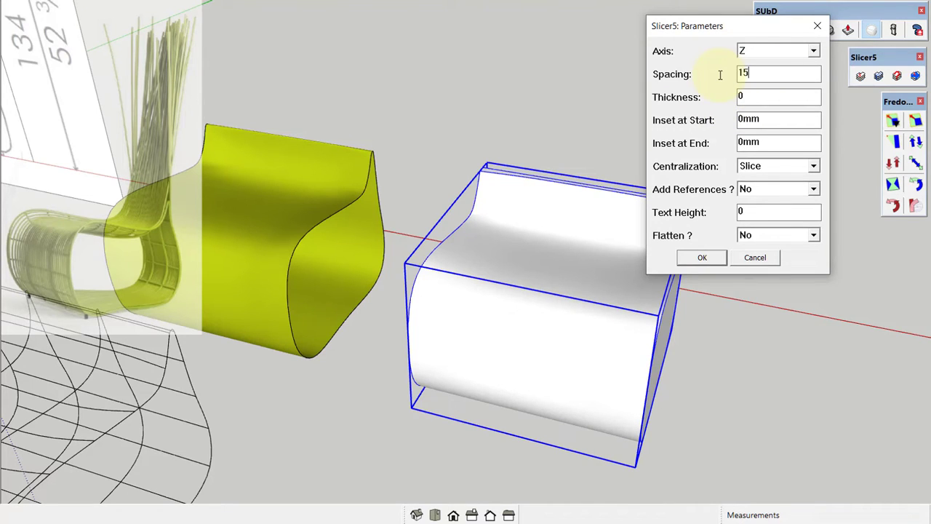
{"action": "left_click", "coordinate": [766, 66]}
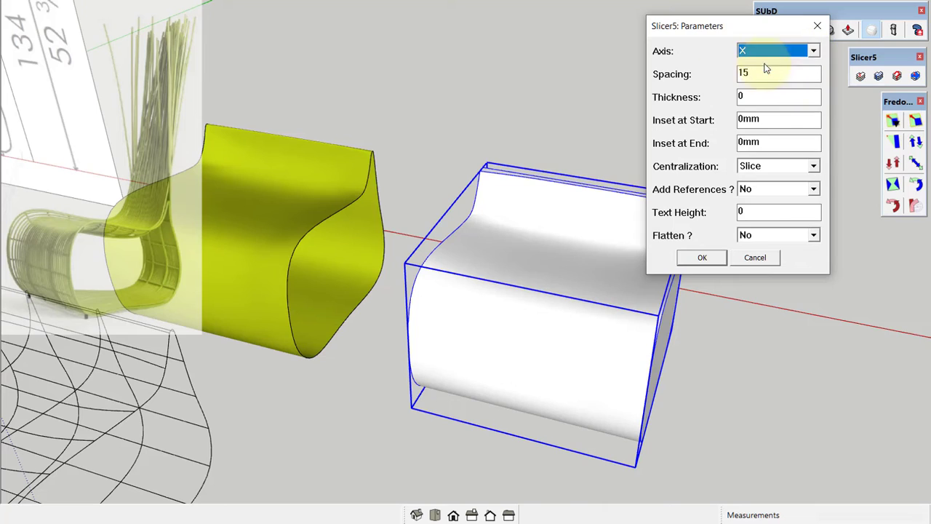
{"action": "left_click", "coordinate": [702, 257]}
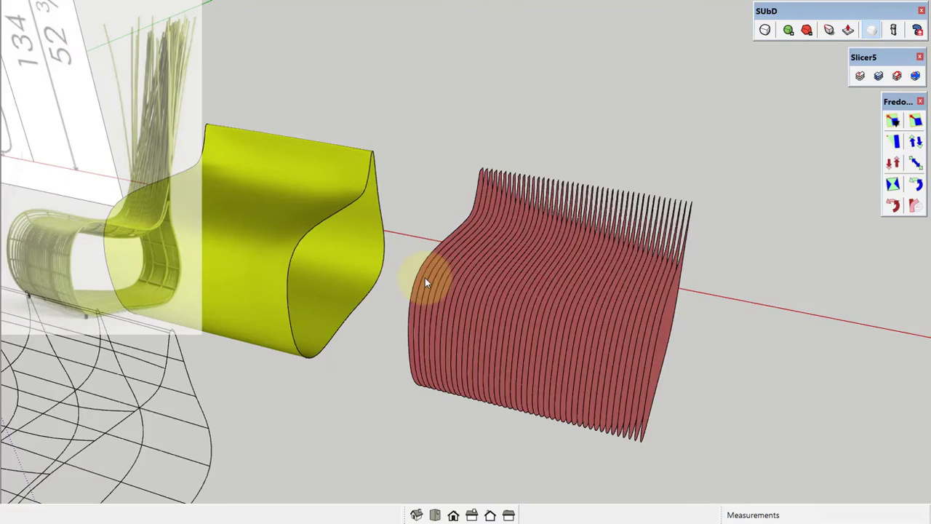
- Explode the slice group and then the individual slices
{"action": "mouse_move", "coordinate": [425, 278]}
{"action": "middle_mouse_down"}
{"action": "mouse_move", "coordinate": [543, 213]}
{"action": "mouse_move", "coordinate": [486, 214]}
{"action": "mouse_move", "coordinate": [590, 258]}
{"action": "mouse_move", "coordinate": [639, 316]}
{"action": "middle_mouse_up"}
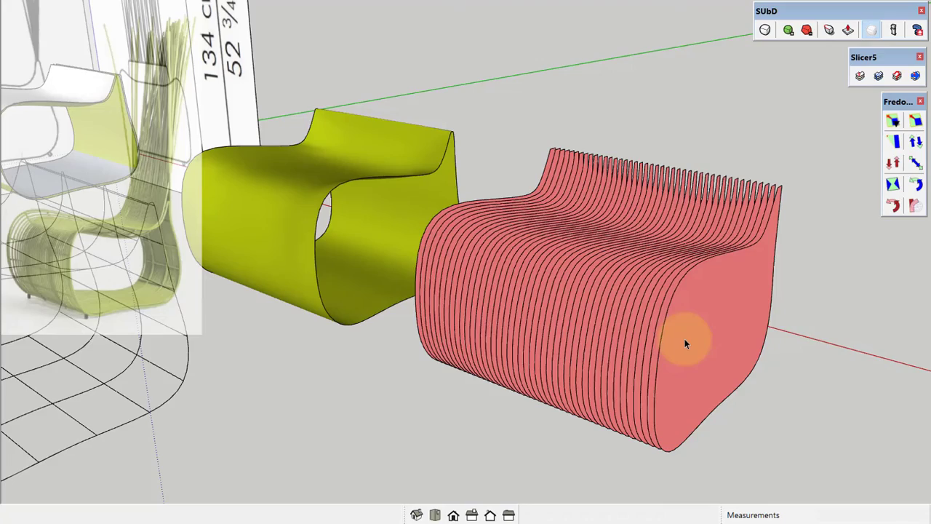
{"action": "right_click", "coordinate": [685, 344]}
{"action": "left_click", "coordinate": [725, 226]}
{"action": "mouse_move", "coordinate": [725, 227]}
{"action": "middle_mouse_down"}
{"action": "mouse_move", "coordinate": [645, 295]}
{"action": "mouse_move", "coordinate": [470, 250]}
{"action": "mouse_move", "coordinate": [567, 293]}
{"action": "middle_mouse_up"}
{"action": "right_click", "coordinate": [589, 298]}
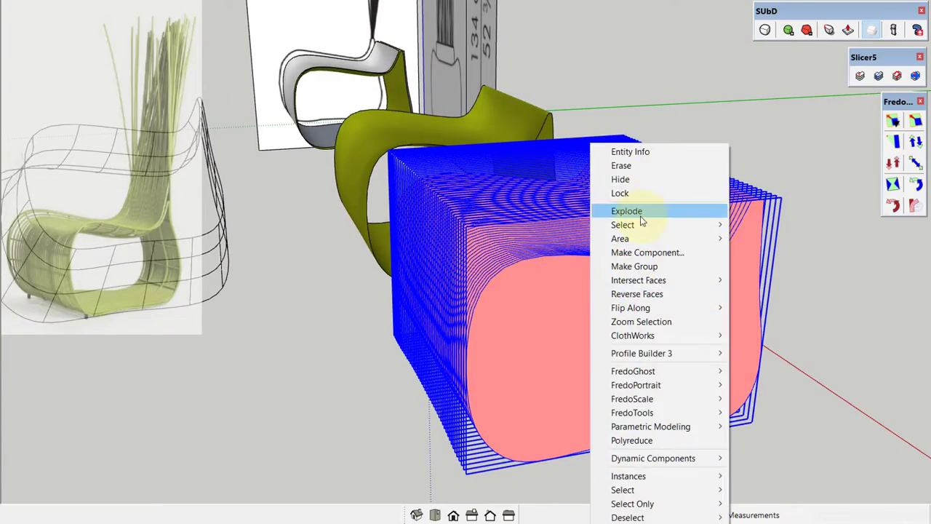
{"action": "left_click", "coordinate": [642, 210]}
- Start a Ctrl-Move copy of the slices to offset them 1000 along green
{"action": "mouse_move", "coordinate": [552, 262]}
{"action": "middle_mouse_down"}
{"action": "mouse_move", "coordinate": [927, 309]}
{"action": "mouse_move", "coordinate": [804, 384]}
{"action": "mouse_move", "coordinate": [412, 384]}
{"action": "mouse_move", "coordinate": [416, 272]}
{"action": "middle_mouse_up"}
{"action": "mouse_move", "coordinate": [569, 284]}
{"action": "middle_mouse_down"}
{"action": "mouse_move", "coordinate": [657, 297]}
{"action": "mouse_move", "coordinate": [698, 258]}
{"action": "middle_mouse_up"}
{"action": "key", "text": "m"}
{"action": "left_click", "coordinate": [719, 249]}
{"action": "key", "text": "ctrl"}
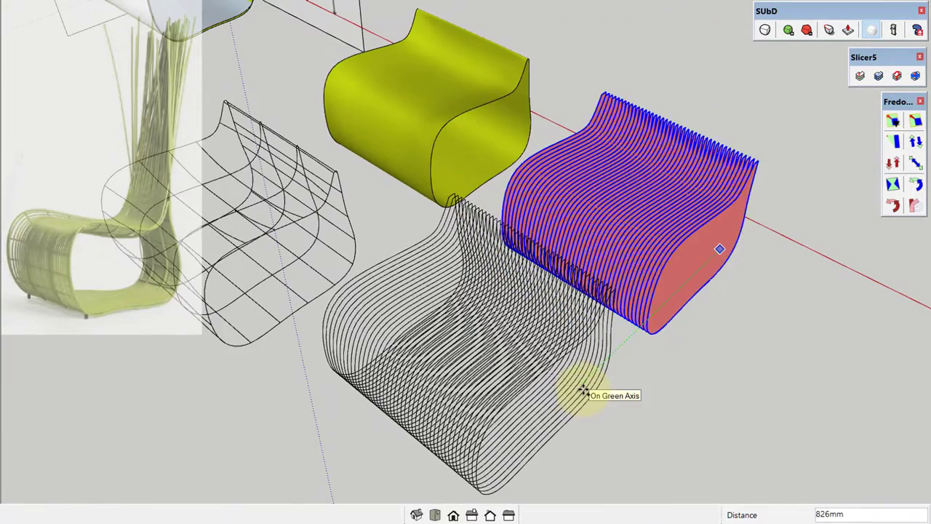
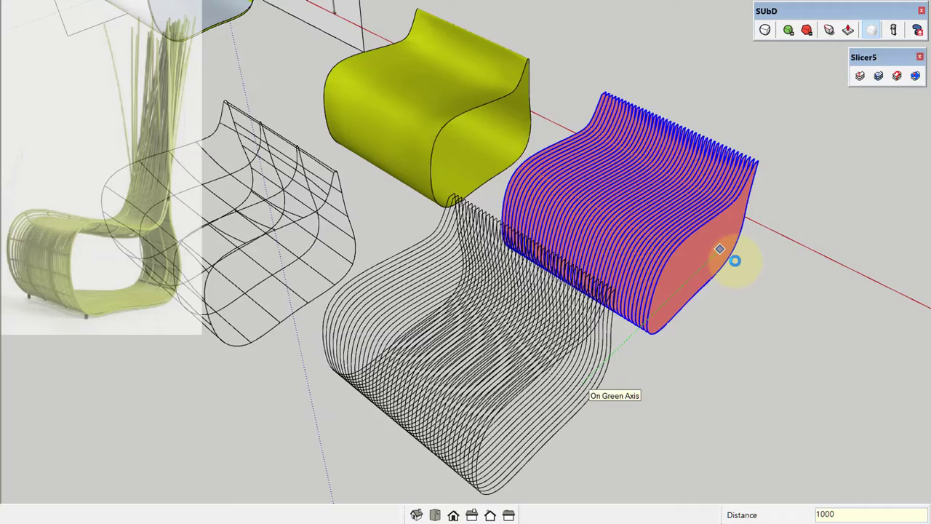
- Place the slice copy and group the first blue slice stack
{"action": "key", "text": "Return"}
{"action": "middle_click_drag", "start_coordinate": [497, 137], "coordinate": [412, 77]}
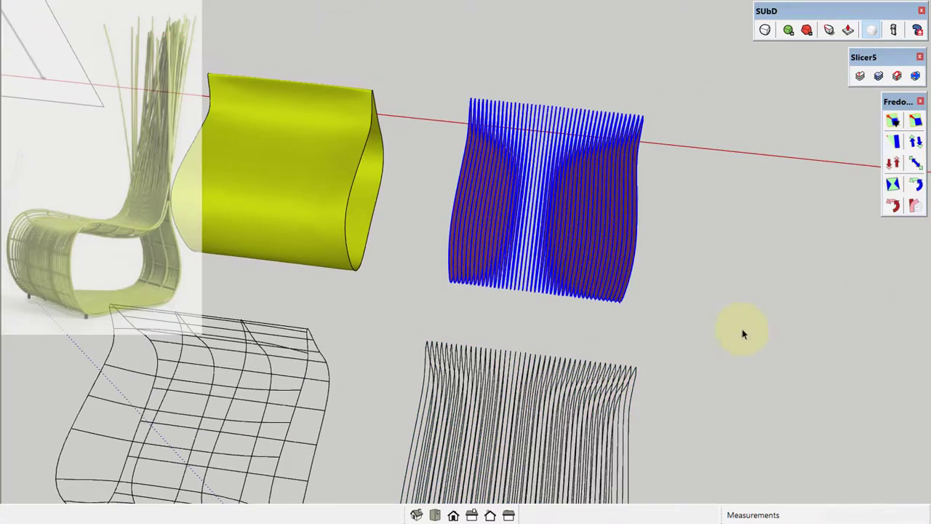
{"action": "key", "text": "g"}
{"action": "left_click", "coordinate": [535, 272]}
- Window-select the second slice stack and make it its own group
{"action": "mouse_move", "coordinate": [597, 281]}
{"action": "middle_mouse_down"}
{"action": "mouse_move", "coordinate": [677, 308]}
{"action": "mouse_move", "coordinate": [615, 189]}
{"action": "mouse_move", "coordinate": [502, 123]}
{"action": "middle_mouse_up"}
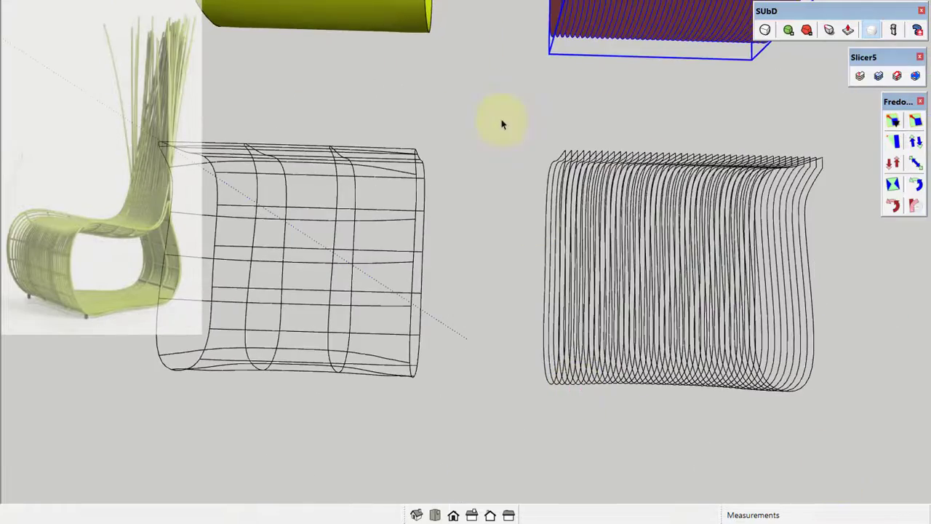
{"action": "left_click_drag", "start_coordinate": [917, 462], "coordinate": [916, 459]}
{"action": "key", "text": "g"}
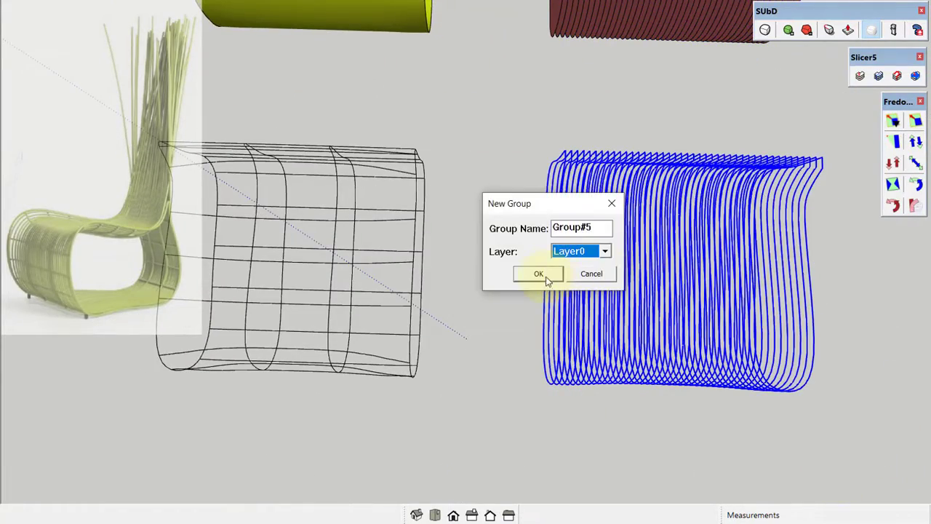
{"action": "left_click", "coordinate": [547, 281]}
{"action": "mouse_move", "coordinate": [680, 216]}
{"action": "middle_mouse_down"}
{"action": "mouse_move", "coordinate": [630, 312]}
{"action": "mouse_move", "coordinate": [657, 298]}
{"action": "mouse_move", "coordinate": [667, 351]}
{"action": "mouse_move", "coordinate": [665, 194]}
{"action": "mouse_move", "coordinate": [721, 177]}
{"action": "mouse_move", "coordinate": [686, 156]}
{"action": "mouse_move", "coordinate": [627, 159]}
{"action": "mouse_move", "coordinate": [395, 72]}
{"action": "mouse_move", "coordinate": [493, 439]}
{"action": "mouse_move", "coordinate": [599, 432]}
{"action": "mouse_move", "coordinate": [667, 441]}
{"action": "mouse_move", "coordinate": [623, 343]}
{"action": "mouse_move", "coordinate": [740, 161]}
{"action": "middle_mouse_up"}
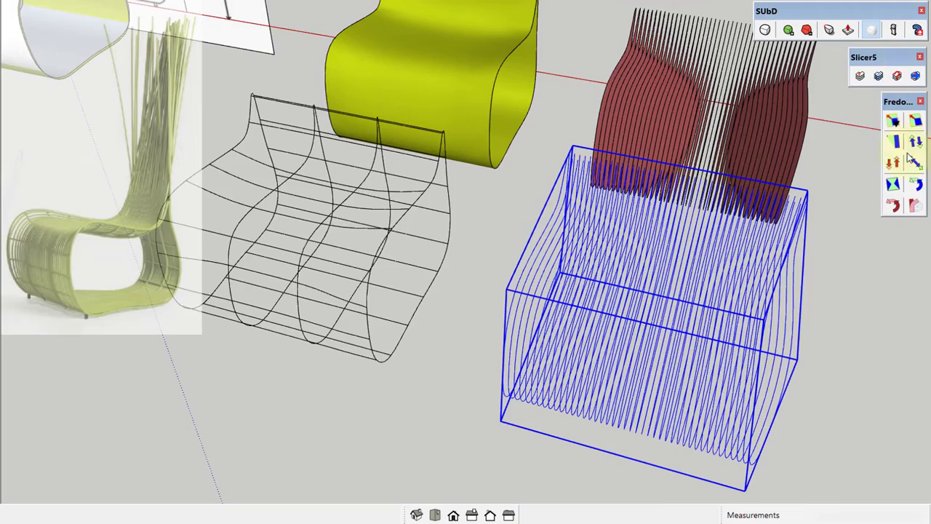
- Narrow the slice stack group to 0.60 along the red axis
{"action": "mouse_move", "coordinate": [801, 269]}
{"action": "middle_mouse_down"}
{"action": "mouse_move", "coordinate": [773, 266]}
{"action": "mouse_move", "coordinate": [613, 327]}
{"action": "mouse_move", "coordinate": [617, 311]}
{"action": "middle_mouse_up"}
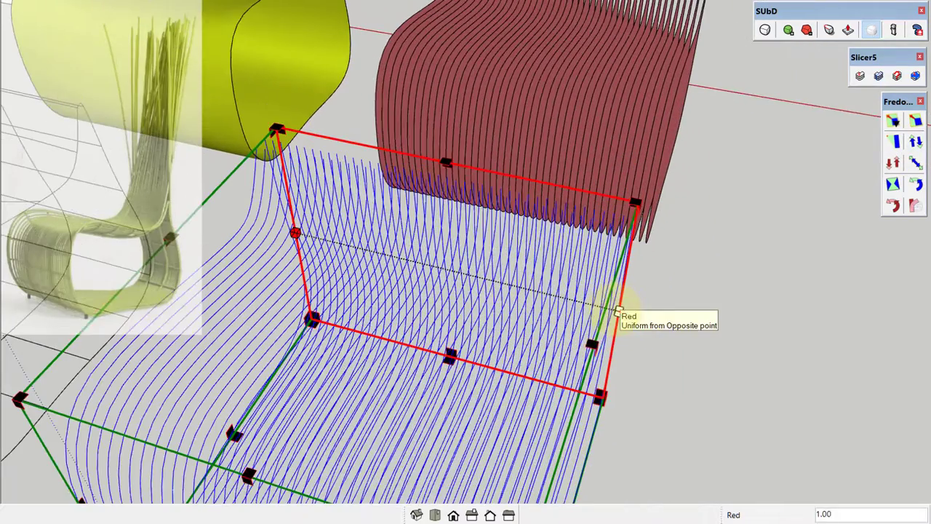
{"action": "left_click_drag", "start_coordinate": [589, 303], "coordinate": [553, 286]}
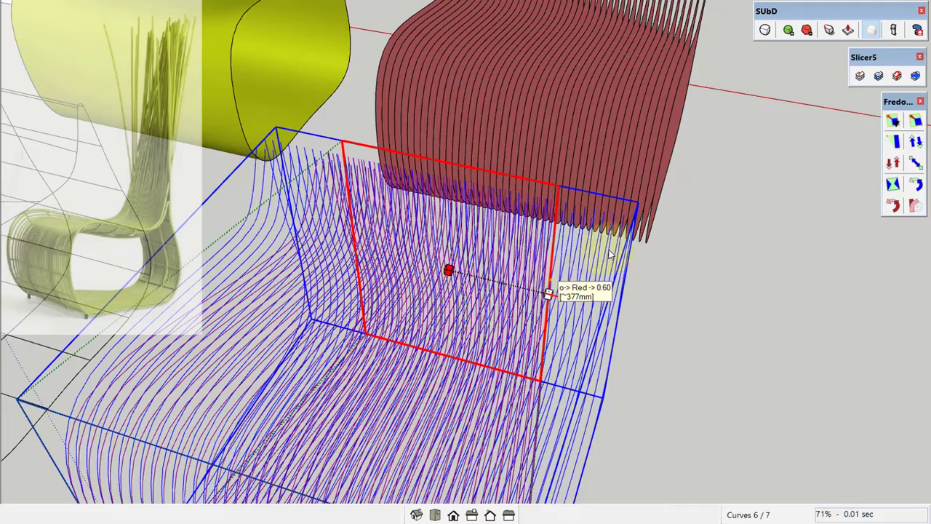
{"action": "middle_click_drag", "start_coordinate": [610, 252], "coordinate": [645, 240]}
{"action": "scroll", "coordinate": [550, 198], "scroll_direction": "down", "scroll_amount": 5}
{"action": "middle_click_drag", "start_coordinate": [551, 197], "coordinate": [533, 364]}
{"action": "scroll", "coordinate": [448, 280], "scroll_direction": "up", "scroll_amount": 5}
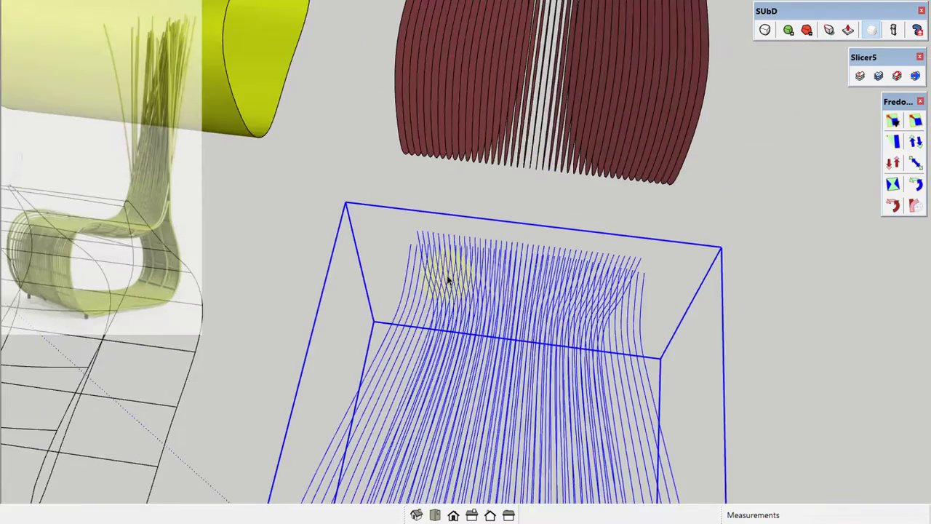
{"action": "scroll", "coordinate": [412, 242], "scroll_direction": "up", "scroll_amount": 2}
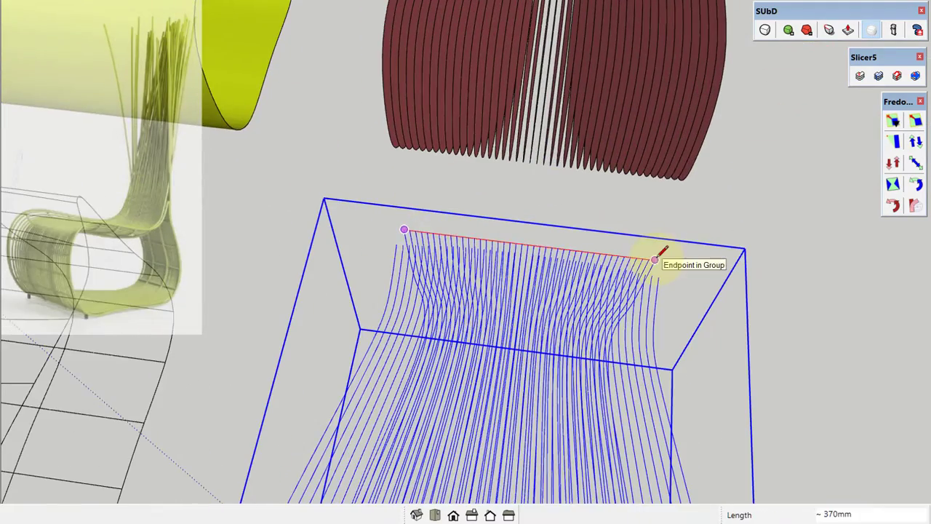
{"action": "scroll", "coordinate": [654, 260], "scroll_direction": "down", "scroll_amount": 4}
- Group the wireframe chair surface and scale it to 0.56 along red
{"action": "middle_click_drag", "start_coordinate": [633, 327], "coordinate": [615, 232]}
{"action": "scroll", "coordinate": [564, 251], "scroll_direction": "up", "scroll_amount": 3}
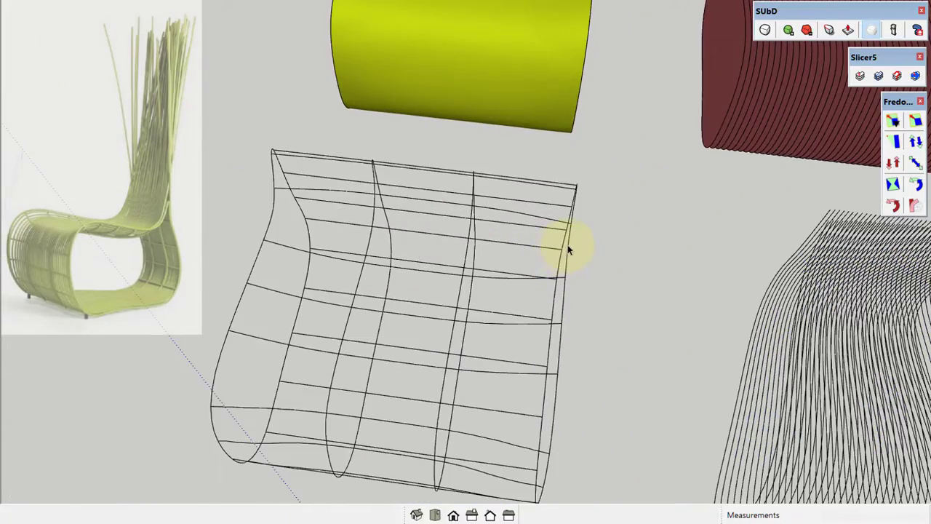
{"action": "left_click", "coordinate": [568, 249]}
{"action": "scroll", "coordinate": [540, 222], "scroll_direction": "up", "scroll_amount": 2}
{"action": "left_click", "coordinate": [537, 218]}
{"action": "key", "text": "Return"}
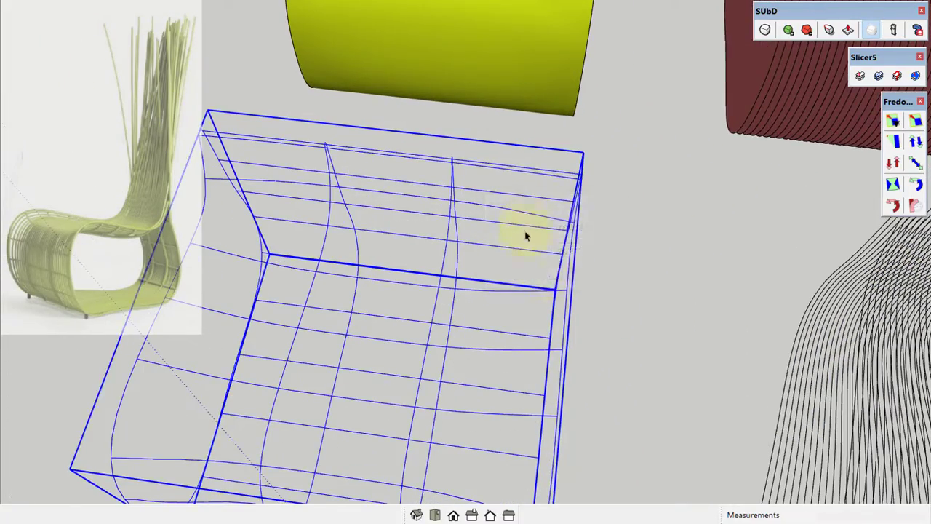
{"action": "middle_click_drag", "start_coordinate": [530, 235], "coordinate": [581, 239], "text": "shift"}
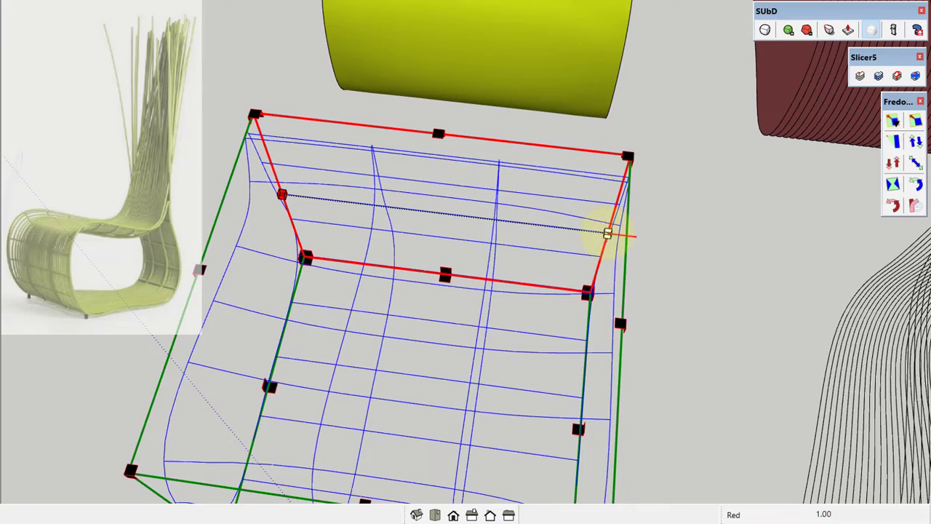
{"action": "left_click_drag", "start_coordinate": [608, 232], "coordinate": [524, 225], "text": "ctrl"}
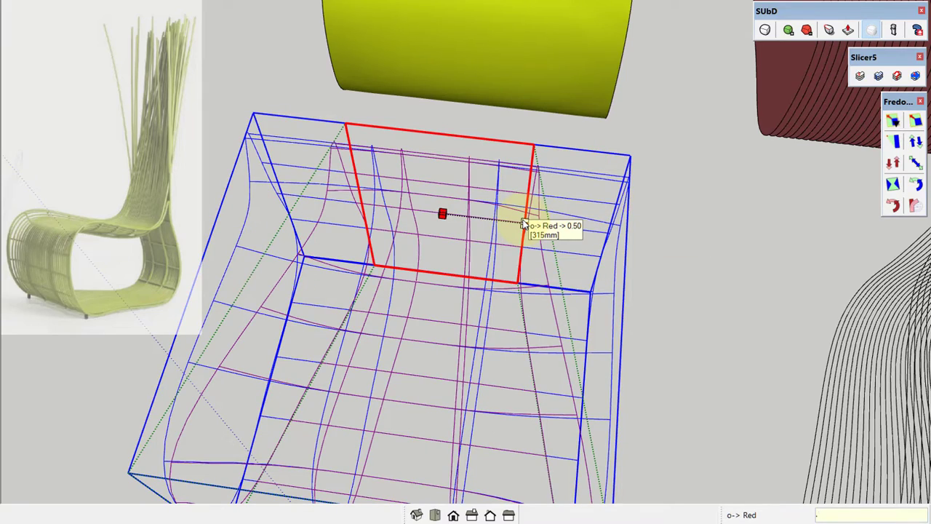
{"action": "type", "text": "56"}
{"action": "key", "text": "Return"}
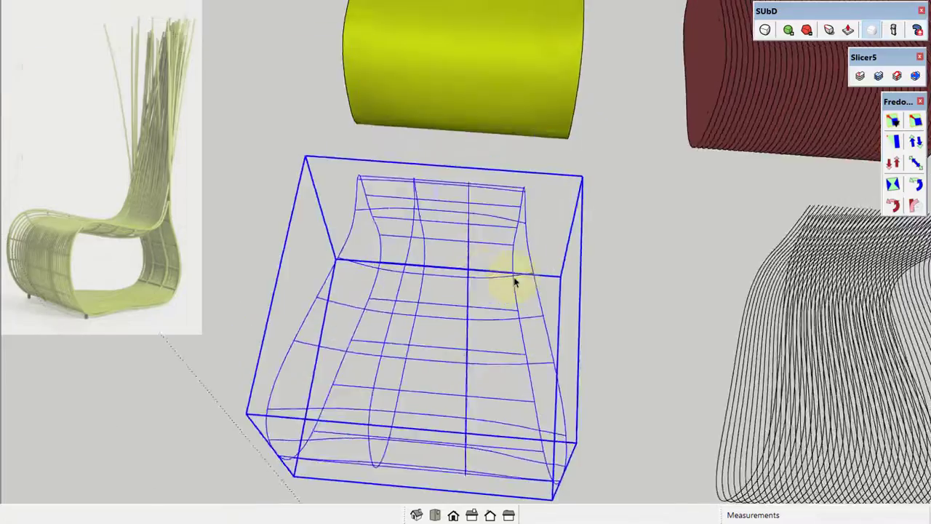
- Select the red slice object and begin moving a copy of it
{"action": "mouse_move", "coordinate": [705, 218]}
{"action": "middle_mouse_down"}
{"action": "mouse_move", "coordinate": [680, 307]}
{"action": "mouse_move", "coordinate": [696, 405]}
{"action": "middle_mouse_up"}
{"action": "left_click", "coordinate": [727, 306]}
{"action": "key", "text": "m"}
{"action": "left_click", "coordinate": [696, 405]}
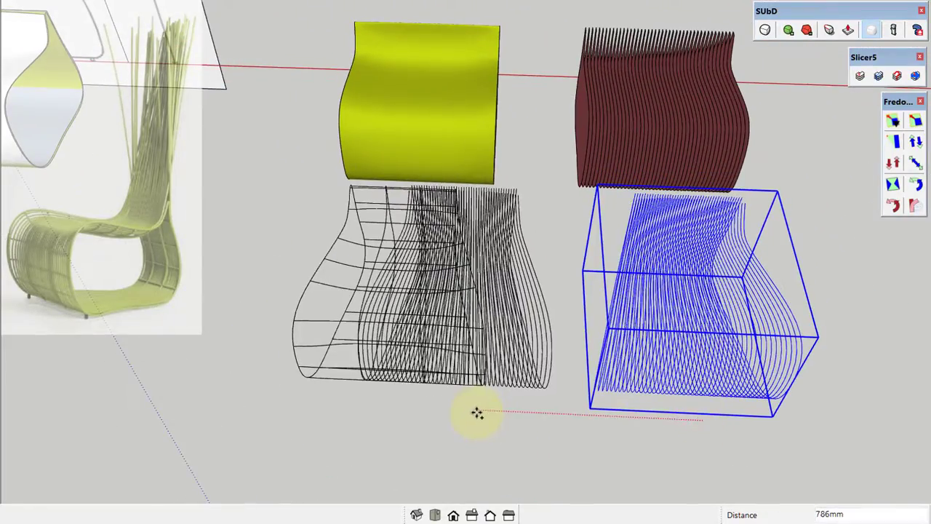
- Place the red slice copy along the red axis and inspect the wireframe cage
{"action": "key", "text": "Return"}
{"action": "scroll", "coordinate": [576, 228], "scroll_direction": "up", "scroll_amount": 3}
{"action": "mouse_move", "coordinate": [575, 228]}
{"action": "middle_mouse_down"}
{"action": "mouse_move", "coordinate": [433, 49]}
{"action": "mouse_move", "coordinate": [671, 58]}
{"action": "mouse_move", "coordinate": [587, 211]}
{"action": "mouse_move", "coordinate": [565, 364]}
{"action": "mouse_move", "coordinate": [298, 280]}
{"action": "mouse_move", "coordinate": [296, 272]}
{"action": "mouse_move", "coordinate": [349, 260]}
{"action": "mouse_move", "coordinate": [427, 355]}
{"action": "mouse_move", "coordinate": [385, 333]}
{"action": "mouse_move", "coordinate": [250, 308]}
{"action": "mouse_move", "coordinate": [572, 447]}
{"action": "mouse_move", "coordinate": [545, 448]}
{"action": "mouse_move", "coordinate": [526, 389]}
{"action": "mouse_move", "coordinate": [539, 385]}
{"action": "mouse_move", "coordinate": [522, 304]}
{"action": "mouse_move", "coordinate": [601, 322]}
{"action": "mouse_move", "coordinate": [596, 306]}
{"action": "mouse_move", "coordinate": [664, 313]}
{"action": "mouse_move", "coordinate": [645, 291]}
{"action": "middle_mouse_up"}
{"action": "scroll", "coordinate": [412, 357], "scroll_direction": "up", "scroll_amount": 3}
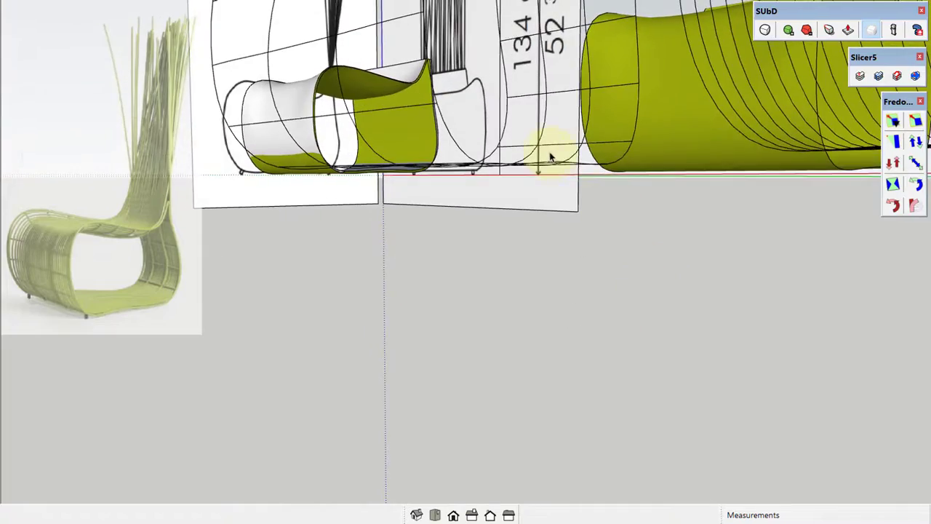
{"action": "mouse_move", "coordinate": [551, 157]}
{"action": "middle_mouse_down"}
{"action": "mouse_move", "coordinate": [547, 181]}
{"action": "mouse_move", "coordinate": [584, 239]}
{"action": "mouse_move", "coordinate": [565, 294]}
{"action": "mouse_move", "coordinate": [400, 216]}
{"action": "mouse_move", "coordinate": [630, 302]}
{"action": "mouse_move", "coordinate": [540, 280]}
{"action": "mouse_move", "coordinate": [295, 326]}
{"action": "mouse_move", "coordinate": [474, 331]}
{"action": "mouse_move", "coordinate": [472, 385]}
{"action": "mouse_move", "coordinate": [493, 412]}
{"action": "mouse_move", "coordinate": [497, 398]}
{"action": "middle_mouse_up"}
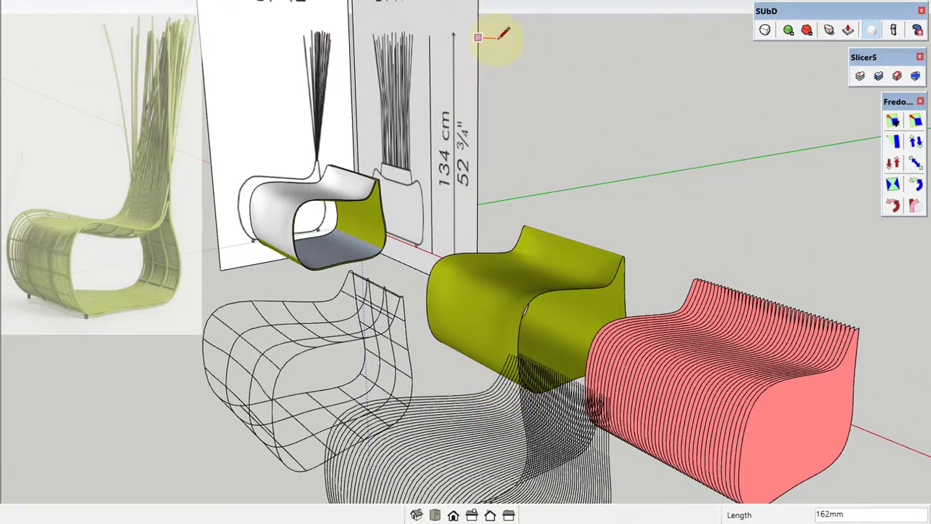
{"action": "scroll", "coordinate": [509, 348], "scroll_direction": "up", "scroll_amount": 2}
{"action": "scroll", "coordinate": [618, 320], "scroll_direction": "up", "scroll_amount": 4}
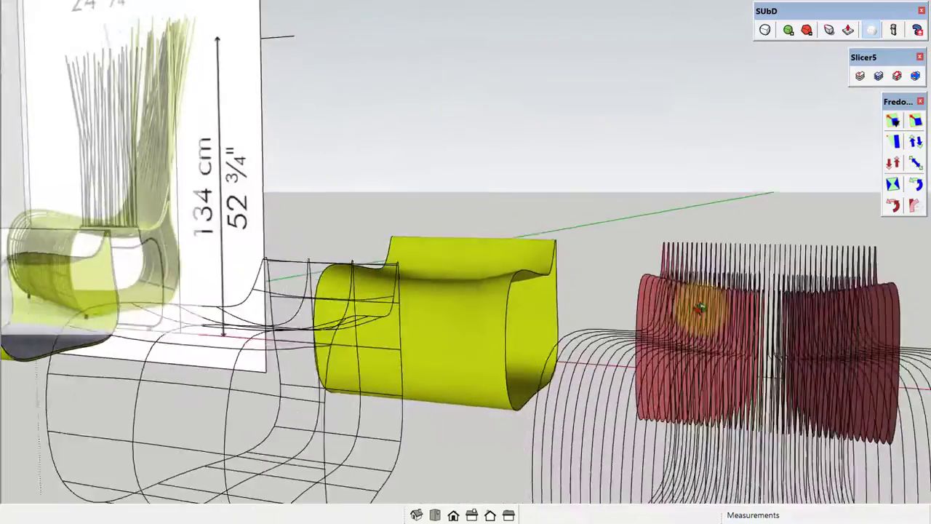
{"action": "scroll", "coordinate": [509, 334], "scroll_direction": "up", "scroll_amount": 5}
- Draw six upright lines along the blue axis from the slice ends
{"action": "left_click", "coordinate": [442, 339]}
{"action": "scroll", "coordinate": [444, 374], "scroll_direction": "down", "scroll_amount": 3}
{"action": "scroll", "coordinate": [436, 364], "scroll_direction": "down", "scroll_amount": 3}
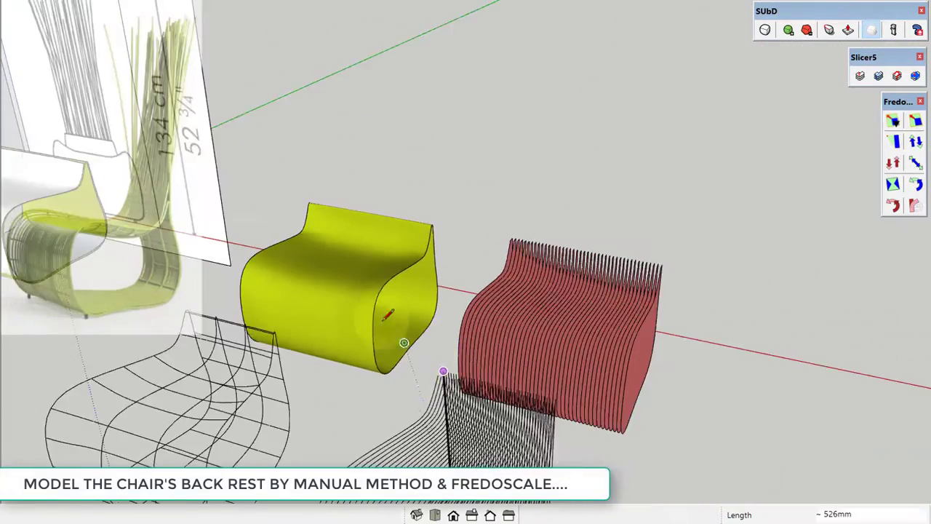
{"action": "scroll", "coordinate": [248, 49], "scroll_direction": "up", "scroll_amount": 1}
{"action": "scroll", "coordinate": [461, 349], "scroll_direction": "down", "scroll_amount": 1}
{"action": "scroll", "coordinate": [445, 325], "scroll_direction": "up", "scroll_amount": 3}
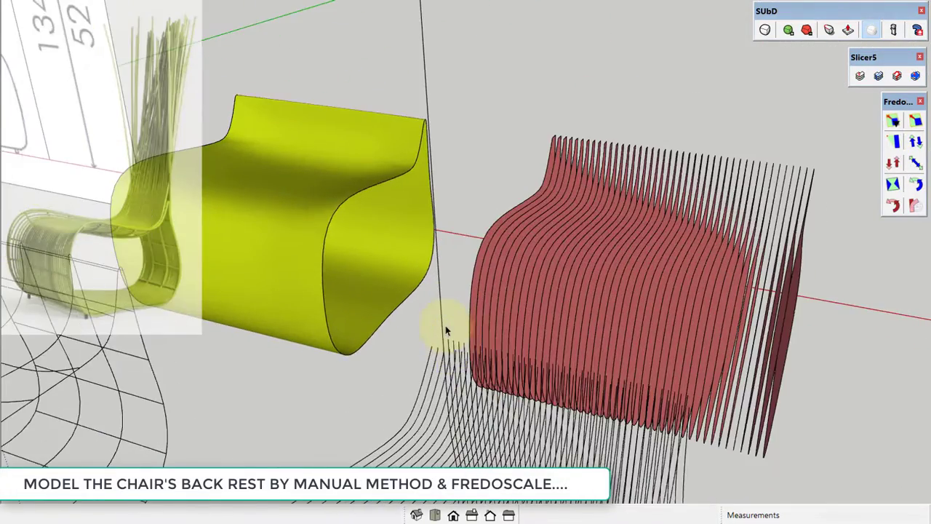
{"action": "scroll", "coordinate": [442, 326], "scroll_direction": "up", "scroll_amount": 3}
{"action": "scroll", "coordinate": [442, 342], "scroll_direction": "up", "scroll_amount": 1}
{"action": "scroll", "coordinate": [448, 337], "scroll_direction": "up", "scroll_amount": 1}
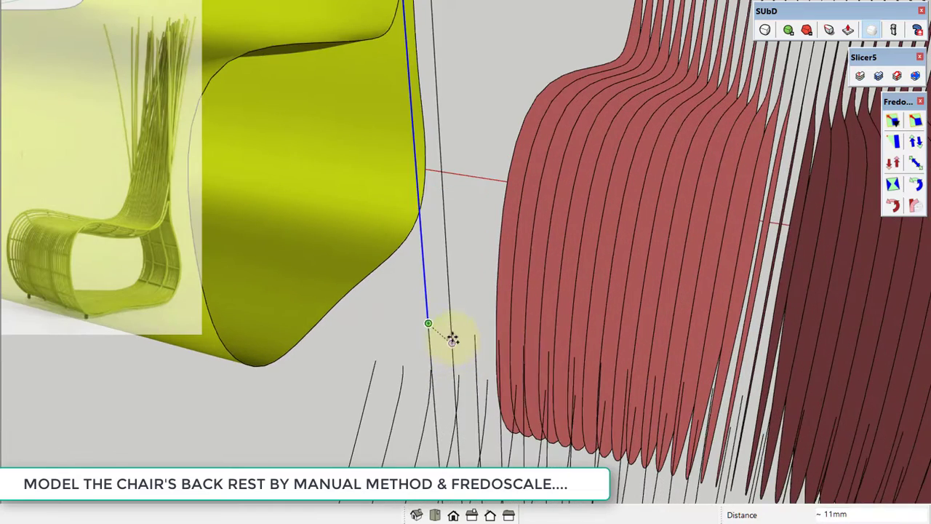
{"action": "scroll", "coordinate": [451, 331], "scroll_direction": "up", "scroll_amount": 1}
{"action": "scroll", "coordinate": [448, 329], "scroll_direction": "up", "scroll_amount": 1}
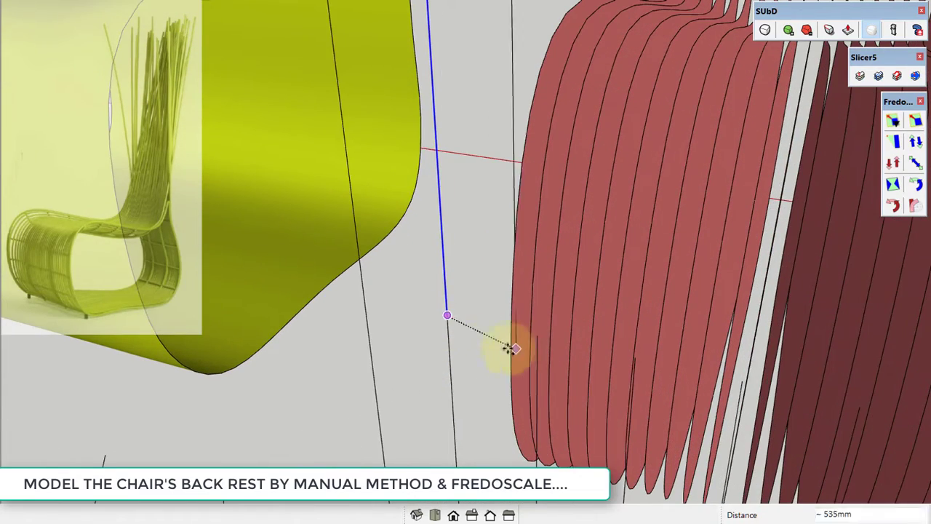
{"action": "mouse_move", "coordinate": [511, 350]}
{"action": "middle_mouse_down", "text": "shift"}
{"action": "mouse_move", "coordinate": [396, 337]}
{"action": "mouse_move", "coordinate": [411, 329]}
{"action": "middle_mouse_up", "text": "shift"}
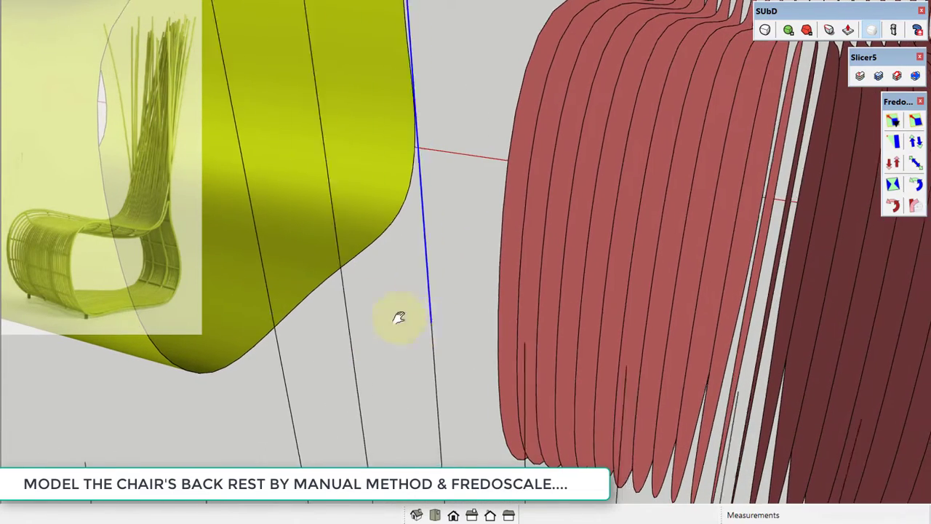
{"action": "scroll", "coordinate": [402, 322], "scroll_direction": "down", "scroll_amount": 1}
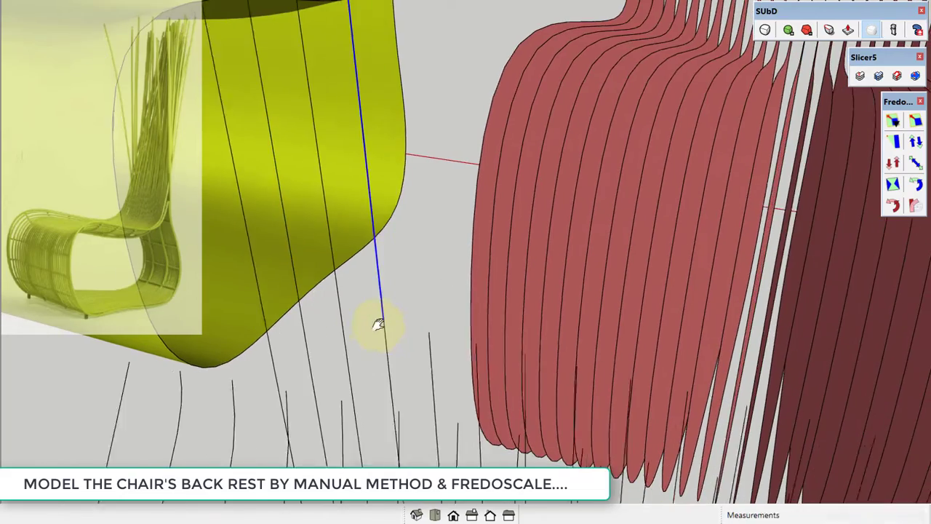
{"action": "scroll", "coordinate": [370, 326], "scroll_direction": "up", "scroll_amount": 1}
{"action": "mouse_move", "coordinate": [424, 339]}
{"action": "middle_mouse_down"}
{"action": "mouse_move", "coordinate": [426, 378]}
{"action": "mouse_move", "coordinate": [494, 399]}
{"action": "mouse_move", "coordinate": [531, 155]}
{"action": "mouse_move", "coordinate": [480, 217]}
{"action": "mouse_move", "coordinate": [483, 260]}
{"action": "mouse_move", "coordinate": [479, 188]}
{"action": "middle_mouse_up"}
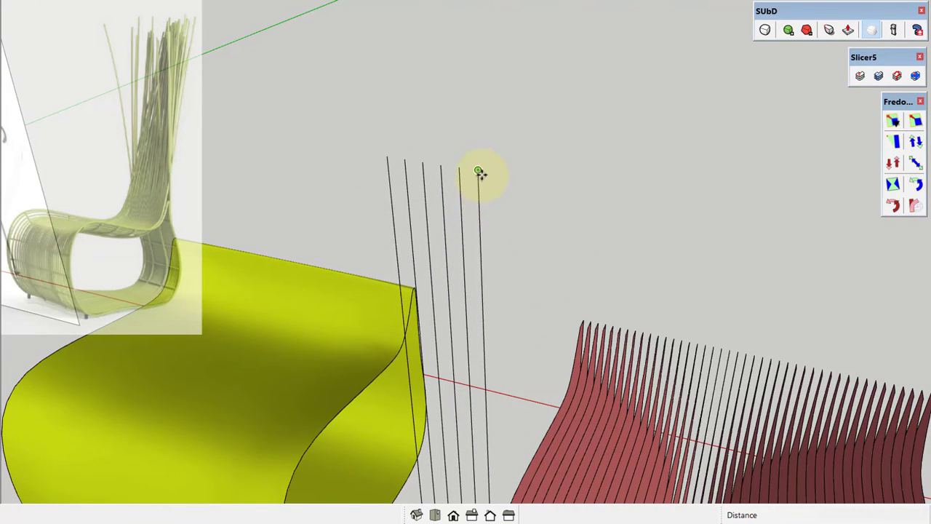
- Move the vertical strand lines along red into the slice stack
{"action": "middle_click_drag", "start_coordinate": [464, 178], "coordinate": [486, 270]}
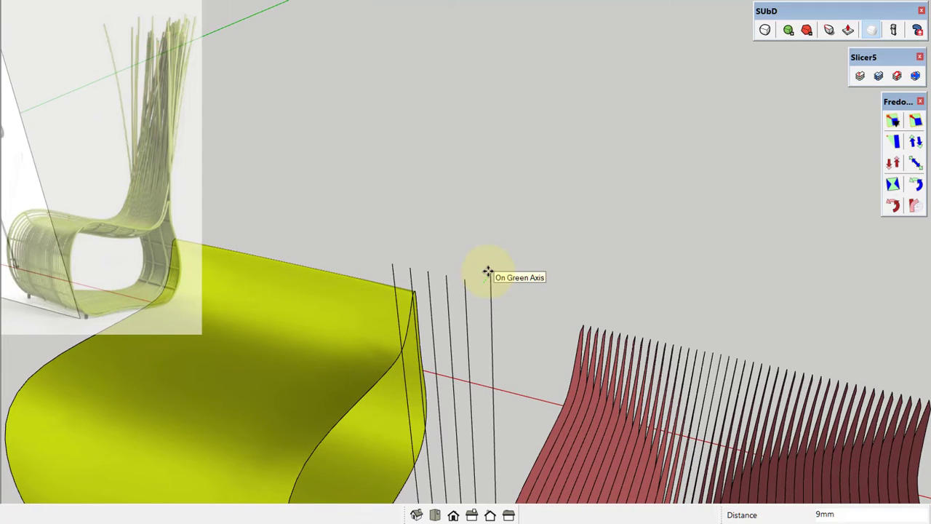
{"action": "left_click_drag", "start_coordinate": [469, 278], "coordinate": [454, 289]}
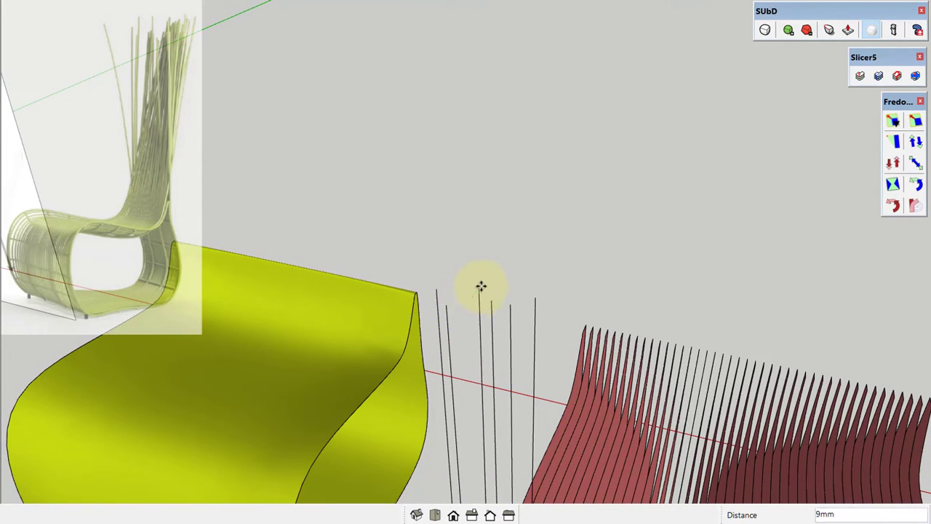
{"action": "mouse_move", "coordinate": [497, 292]}
{"action": "middle_mouse_down"}
{"action": "mouse_move", "coordinate": [484, 281]}
{"action": "mouse_move", "coordinate": [499, 177]}
{"action": "mouse_move", "coordinate": [485, 135]}
{"action": "mouse_move", "coordinate": [495, 167]}
{"action": "mouse_move", "coordinate": [485, 146]}
{"action": "mouse_move", "coordinate": [465, 150]}
{"action": "mouse_move", "coordinate": [487, 248]}
{"action": "mouse_move", "coordinate": [492, 150]}
{"action": "mouse_move", "coordinate": [326, 150]}
{"action": "mouse_move", "coordinate": [763, 347]}
{"action": "mouse_move", "coordinate": [567, 158]}
{"action": "mouse_move", "coordinate": [495, 220]}
{"action": "mouse_move", "coordinate": [320, 85]}
{"action": "middle_mouse_up"}
- Draw additional vertical strands and check their spacing with the Tape Measure
{"action": "key", "text": "l"}
{"action": "scroll", "coordinate": [486, 138], "scroll_direction": "down", "scroll_amount": 1}
{"action": "scroll", "coordinate": [488, 144], "scroll_direction": "down", "scroll_amount": 1}
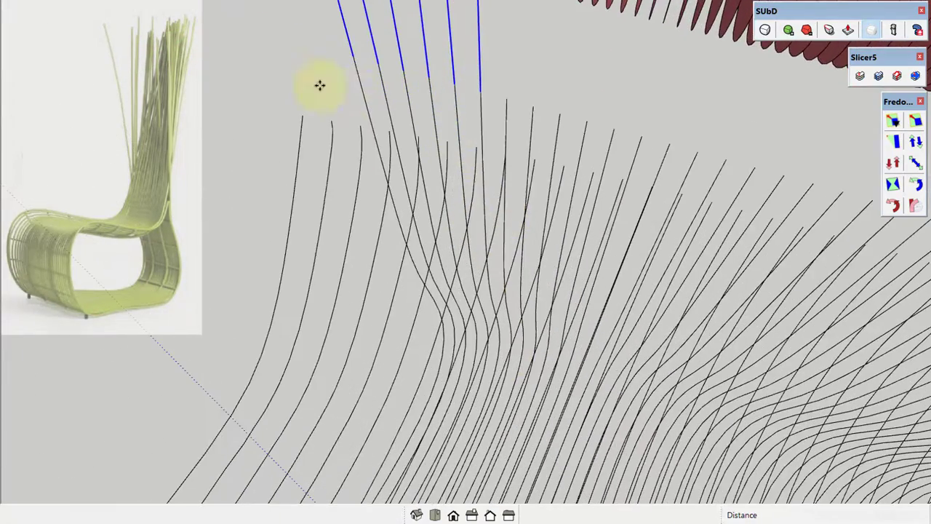
{"action": "mouse_move", "coordinate": [355, 56]}
{"action": "middle_mouse_down"}
{"action": "mouse_move", "coordinate": [441, 129]}
{"action": "mouse_move", "coordinate": [441, 109]}
{"action": "mouse_move", "coordinate": [529, 178]}
{"action": "mouse_move", "coordinate": [519, 174]}
{"action": "mouse_move", "coordinate": [514, 188]}
{"action": "mouse_move", "coordinate": [381, 170]}
{"action": "middle_mouse_up"}
{"action": "scroll", "coordinate": [530, 160], "scroll_direction": "down", "scroll_amount": 3}
{"action": "left_click", "coordinate": [515, 180]}
{"action": "scroll", "coordinate": [449, 171], "scroll_direction": "down", "scroll_amount": 3}
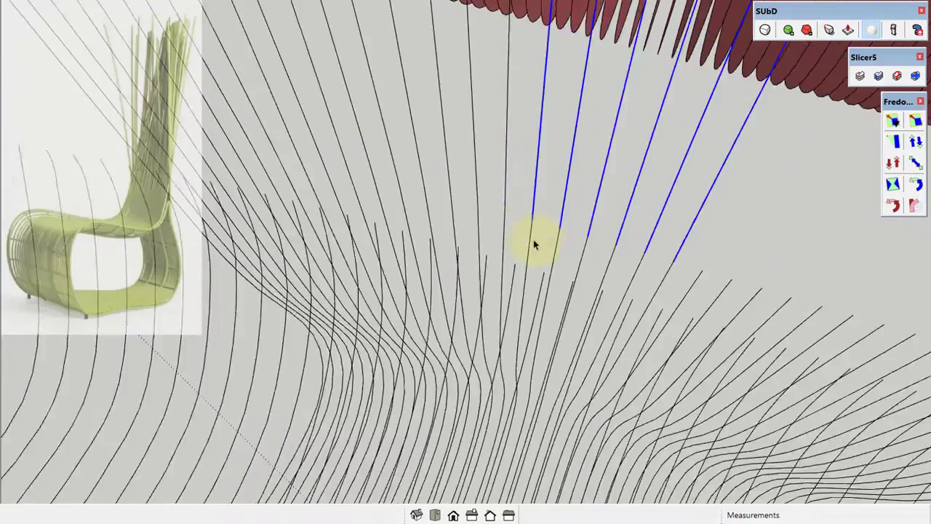
{"action": "scroll", "coordinate": [536, 245], "scroll_direction": "down", "scroll_amount": 3}
{"action": "scroll", "coordinate": [507, 253], "scroll_direction": "down", "scroll_amount": 3}
{"action": "scroll", "coordinate": [495, 349], "scroll_direction": "down", "scroll_amount": 3}
- Orbit and zoom around the red slice stack to frame the whole model
{"action": "scroll", "coordinate": [480, 37], "scroll_direction": "up", "scroll_amount": 3}
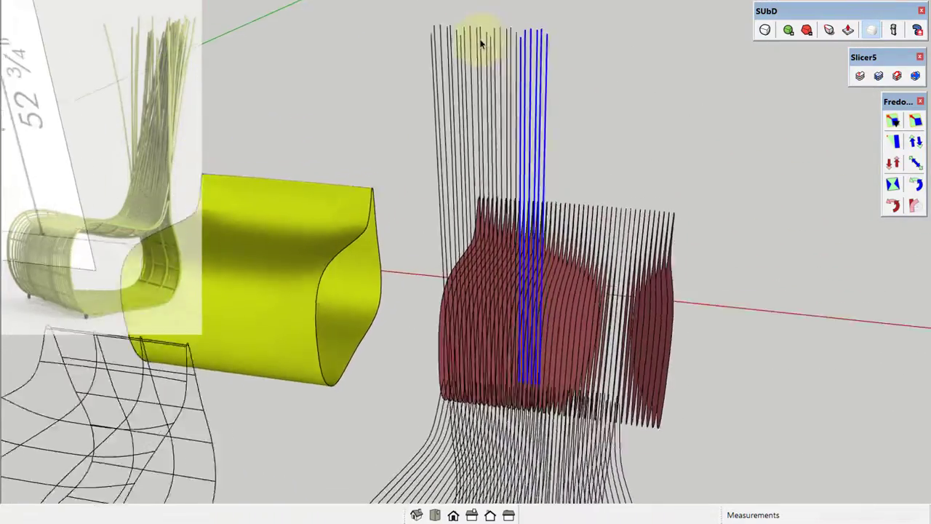
{"action": "scroll", "coordinate": [462, 124], "scroll_direction": "up", "scroll_amount": 3}
{"action": "scroll", "coordinate": [493, 268], "scroll_direction": "up", "scroll_amount": 3}
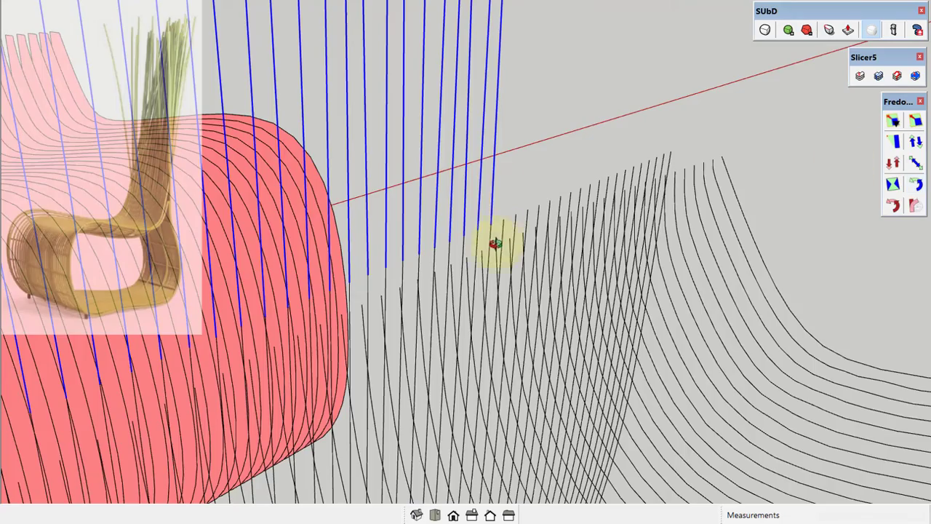
{"action": "mouse_move", "coordinate": [494, 243]}
{"action": "middle_mouse_down"}
{"action": "mouse_move", "coordinate": [481, 279]}
{"action": "mouse_move", "coordinate": [448, 264]}
{"action": "mouse_move", "coordinate": [381, 264]}
{"action": "mouse_move", "coordinate": [284, 379]}
{"action": "mouse_move", "coordinate": [661, 179]}
{"action": "mouse_move", "coordinate": [609, 194]}
{"action": "mouse_move", "coordinate": [672, 112]}
{"action": "middle_mouse_up"}
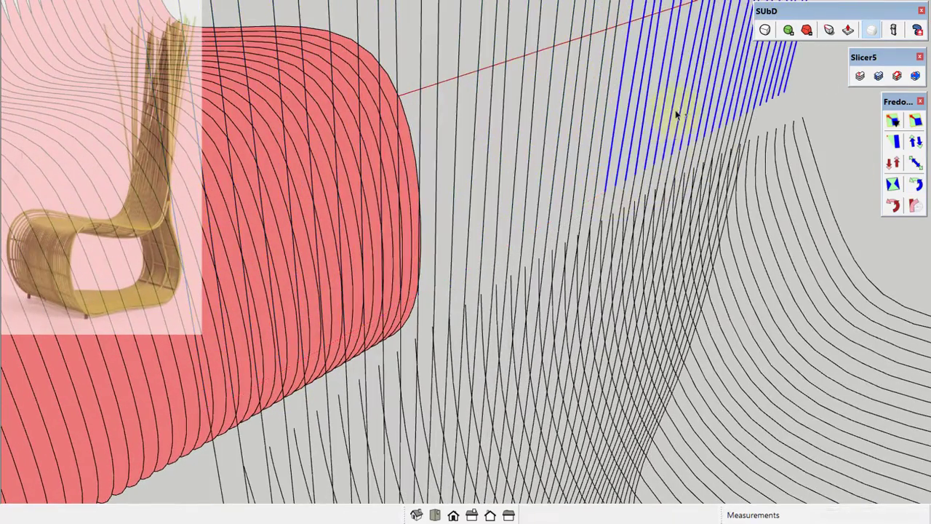
{"action": "scroll", "coordinate": [593, 215], "scroll_direction": "up", "scroll_amount": 3}
{"action": "mouse_move", "coordinate": [593, 215]}
{"action": "middle_mouse_down"}
{"action": "mouse_move", "coordinate": [624, 181]}
{"action": "mouse_move", "coordinate": [565, 277]}
{"action": "middle_mouse_up"}
{"action": "scroll", "coordinate": [566, 276], "scroll_direction": "down", "scroll_amount": 3}
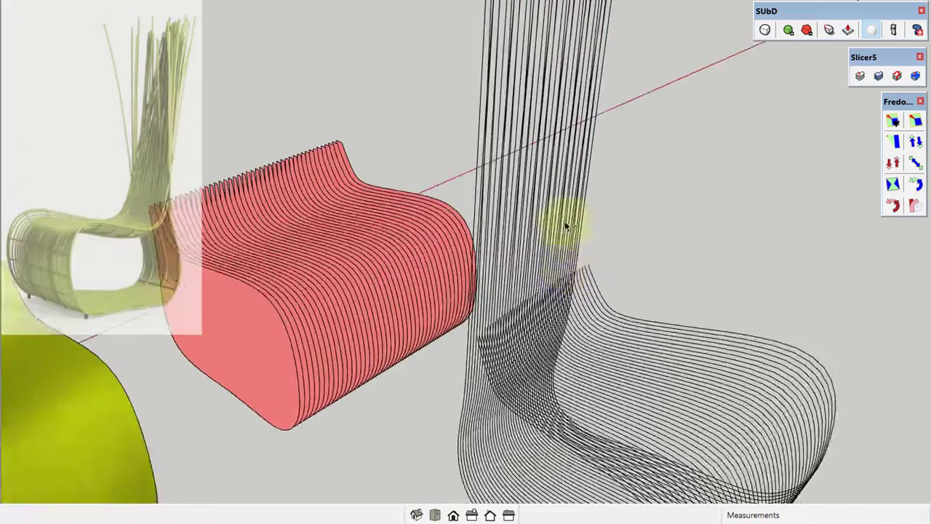
{"action": "mouse_move", "coordinate": [561, 218]}
{"action": "middle_mouse_down"}
{"action": "mouse_move", "coordinate": [580, 242]}
{"action": "mouse_move", "coordinate": [285, 194]}
{"action": "mouse_move", "coordinate": [590, 139]}
{"action": "mouse_move", "coordinate": [550, 210]}
{"action": "mouse_move", "coordinate": [448, 235]}
{"action": "middle_mouse_up"}
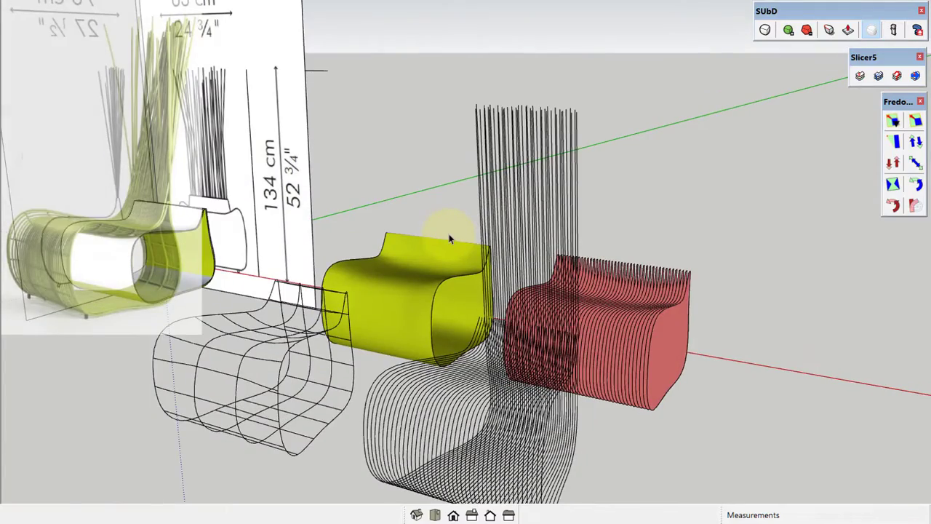
- Crossing-select the full row of tall vertical backrest strands
{"action": "mouse_move", "coordinate": [510, 224]}
{"action": "middle_mouse_down"}
{"action": "mouse_move", "coordinate": [565, 100]}
{"action": "mouse_move", "coordinate": [548, 129]}
{"action": "middle_mouse_up"}
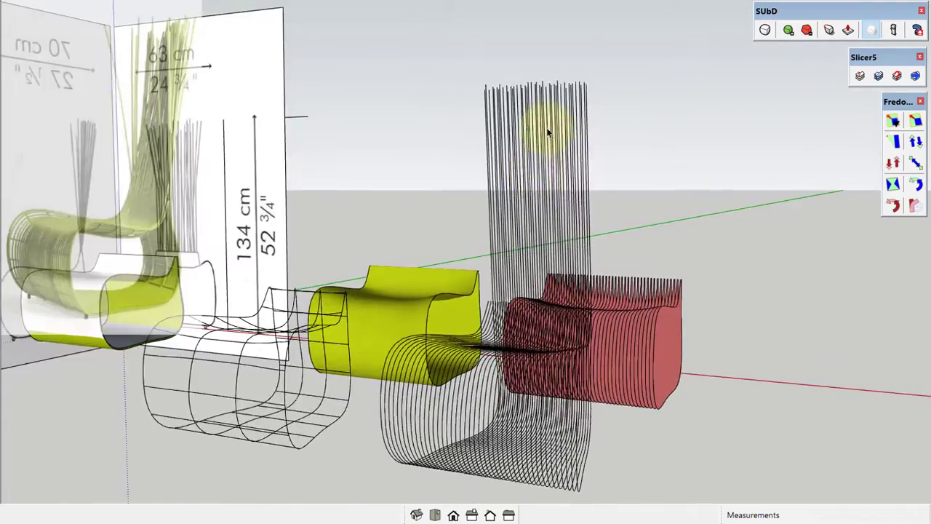
{"action": "scroll", "coordinate": [548, 129], "scroll_direction": "up", "scroll_amount": 2}
{"action": "left_click_drag", "start_coordinate": [648, 138], "coordinate": [341, 75]}
{"action": "scroll", "coordinate": [466, 122], "scroll_direction": "up", "scroll_amount": 2}
{"action": "mouse_move", "coordinate": [466, 122]}
{"action": "middle_mouse_down"}
{"action": "mouse_move", "coordinate": [405, 46]}
{"action": "mouse_move", "coordinate": [568, 66]}
{"action": "middle_mouse_up"}
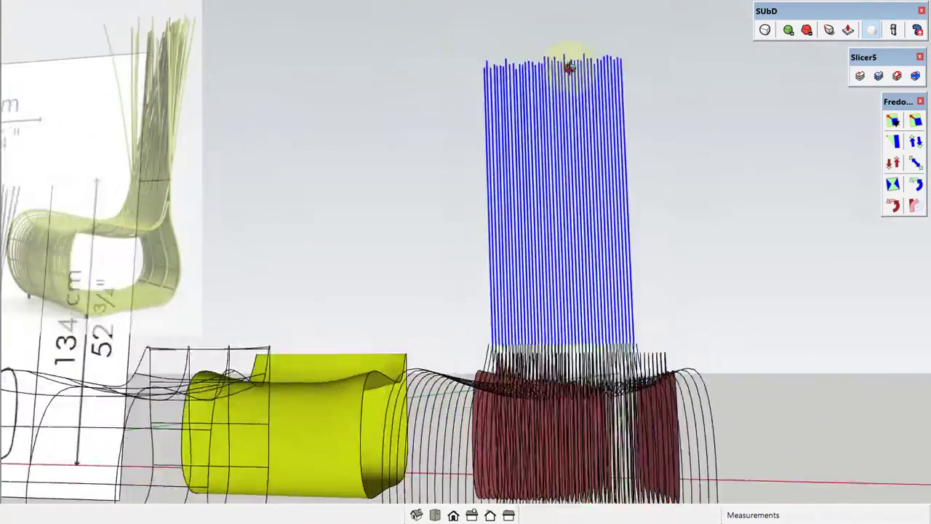
{"action": "scroll", "coordinate": [567, 256], "scroll_direction": "up", "scroll_amount": 3}
{"action": "middle_click_drag", "start_coordinate": [568, 255], "coordinate": [500, 277]}
{"action": "scroll", "coordinate": [500, 276], "scroll_direction": "down", "scroll_amount": 3}
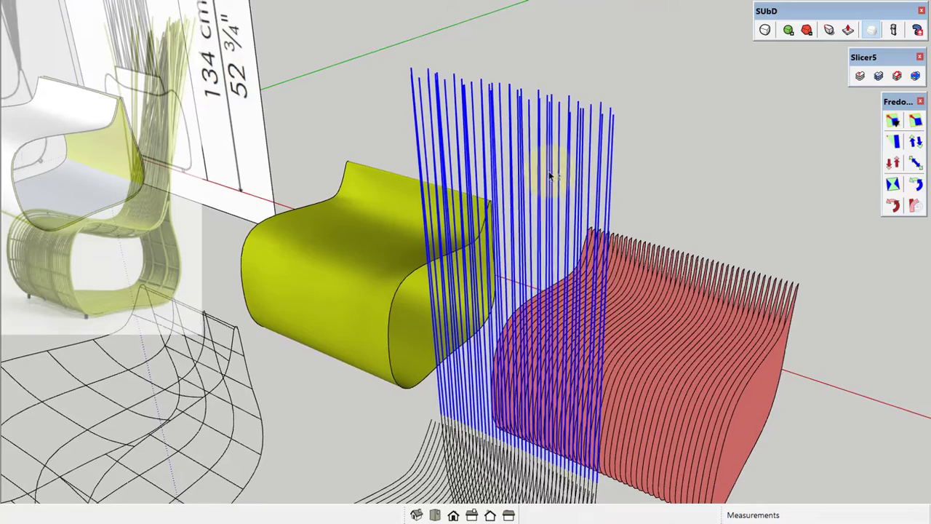
- Group the backrest strands and stretch the group along green
{"action": "key", "text": "g"}
{"action": "key", "text": "Return"}
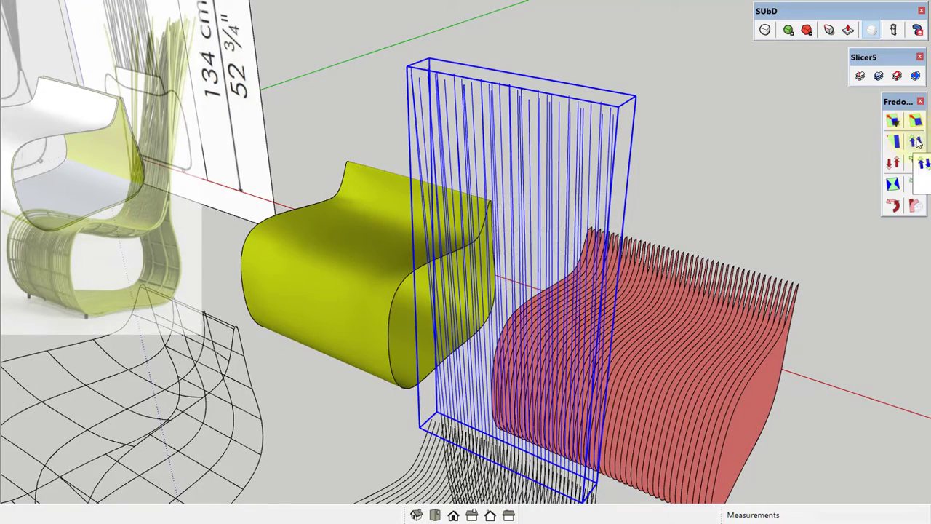
{"action": "middle_click_drag", "start_coordinate": [532, 90], "coordinate": [505, 165]}
{"action": "scroll", "coordinate": [505, 164], "scroll_direction": "up", "scroll_amount": 2}
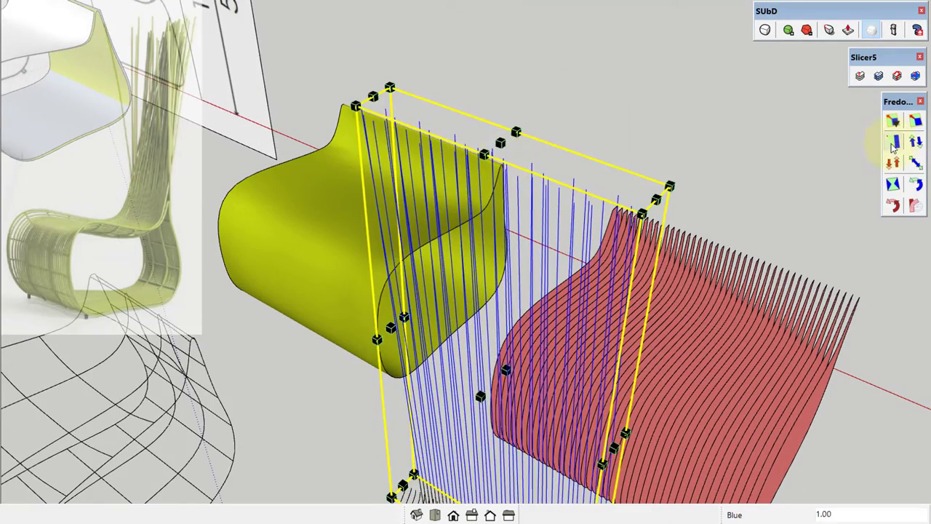
{"action": "left_click_drag", "start_coordinate": [516, 131], "coordinate": [524, 125]}
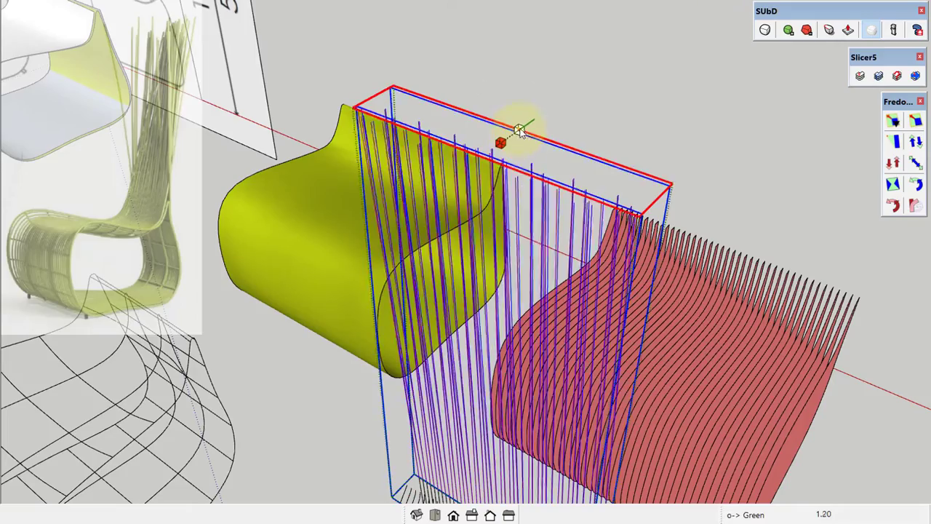
{"action": "mouse_move", "coordinate": [524, 125]}
{"action": "middle_mouse_down"}
{"action": "mouse_move", "coordinate": [485, 269]}
{"action": "mouse_move", "coordinate": [388, 266]}
{"action": "middle_mouse_up"}
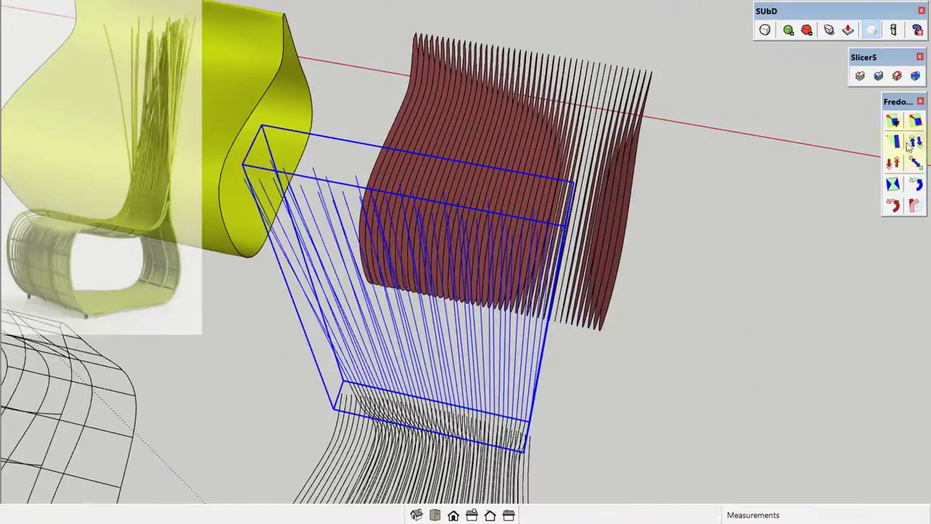
{"action": "middle_click_drag", "start_coordinate": [494, 208], "coordinate": [717, 169]}
- Scale the strand group along red so the strands fan wider
{"action": "key", "text": "s"}
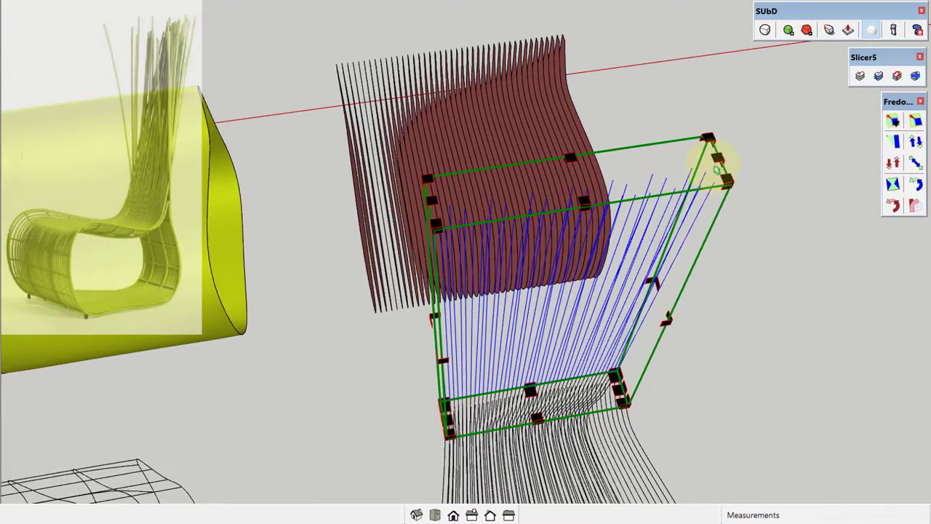
{"action": "scroll", "coordinate": [718, 162], "scroll_direction": "up", "scroll_amount": 1}
{"action": "scroll", "coordinate": [717, 160], "scroll_direction": "up", "scroll_amount": 1}
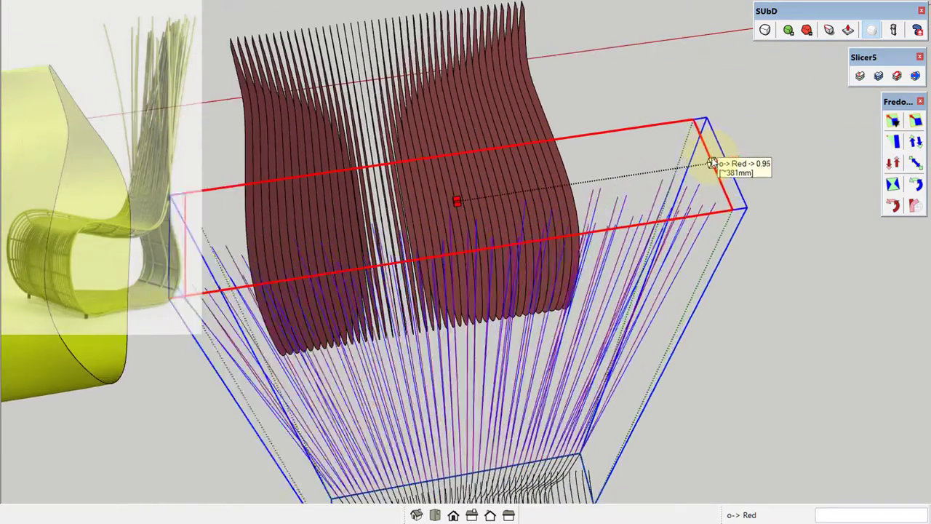
{"action": "scroll", "coordinate": [714, 157], "scroll_direction": "up", "scroll_amount": 1}
{"action": "scroll", "coordinate": [713, 159], "scroll_direction": "up", "scroll_amount": 1}
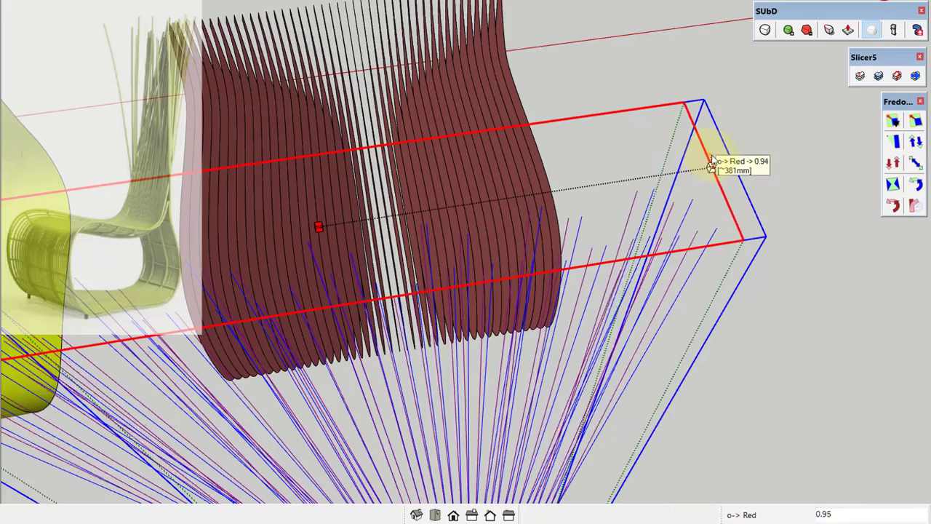
{"action": "middle_click_drag", "start_coordinate": [711, 156], "coordinate": [769, 187]}
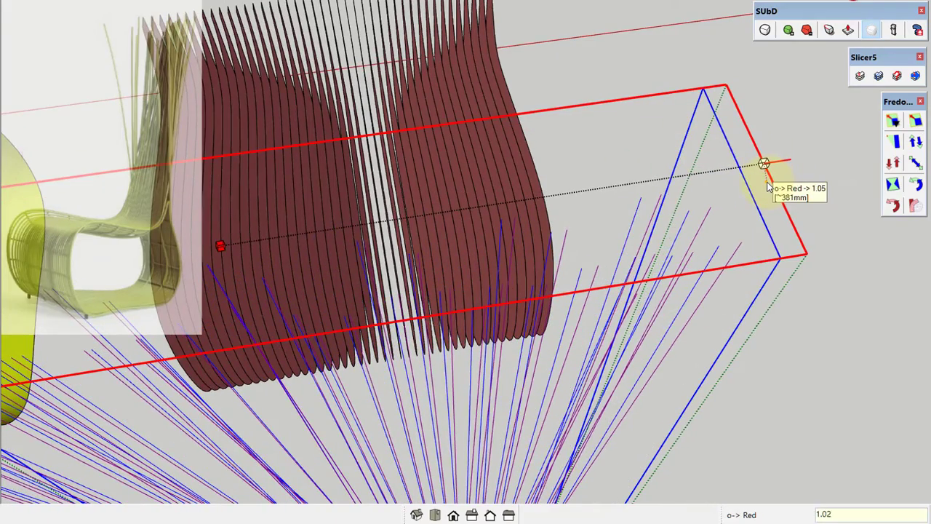
{"action": "mouse_move", "coordinate": [768, 188]}
{"action": "middle_mouse_down"}
{"action": "mouse_move", "coordinate": [713, 128]}
{"action": "mouse_move", "coordinate": [608, 203]}
{"action": "mouse_move", "coordinate": [422, 119]}
{"action": "mouse_move", "coordinate": [498, 73]}
{"action": "mouse_move", "coordinate": [449, 87]}
{"action": "mouse_move", "coordinate": [516, 68]}
{"action": "mouse_move", "coordinate": [326, 158]}
{"action": "mouse_move", "coordinate": [446, 259]}
{"action": "mouse_move", "coordinate": [588, 301]}
{"action": "mouse_move", "coordinate": [744, 100]}
{"action": "mouse_move", "coordinate": [727, 169]}
{"action": "mouse_move", "coordinate": [502, 146]}
{"action": "mouse_move", "coordinate": [691, 120]}
{"action": "middle_mouse_up"}
- Open the strand group for editing and inspect the bundle
{"action": "double_click", "coordinate": [726, 169]}
{"action": "mouse_move", "coordinate": [646, 85]}
{"action": "middle_mouse_down"}
{"action": "mouse_move", "coordinate": [663, 116]}
{"action": "mouse_move", "coordinate": [599, 118]}
{"action": "mouse_move", "coordinate": [644, 83]}
{"action": "mouse_move", "coordinate": [627, 107]}
{"action": "middle_mouse_up"}
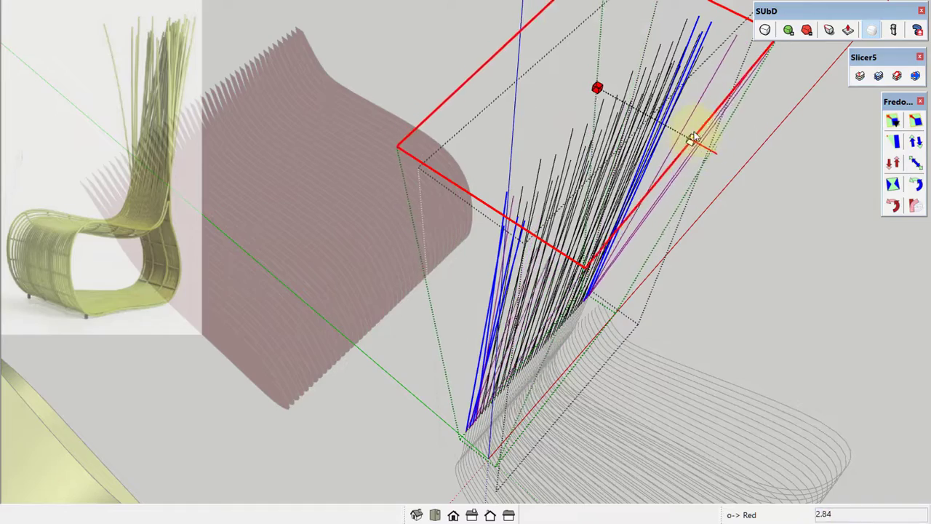
{"action": "mouse_move", "coordinate": [675, 117]}
{"action": "middle_mouse_down"}
{"action": "mouse_move", "coordinate": [645, 92]}
{"action": "mouse_move", "coordinate": [632, 262]}
{"action": "mouse_move", "coordinate": [560, 156]}
{"action": "mouse_move", "coordinate": [557, 187]}
{"action": "mouse_move", "coordinate": [664, 87]}
{"action": "mouse_move", "coordinate": [606, 86]}
{"action": "mouse_move", "coordinate": [665, 87]}
{"action": "mouse_move", "coordinate": [644, 79]}
{"action": "middle_mouse_up"}
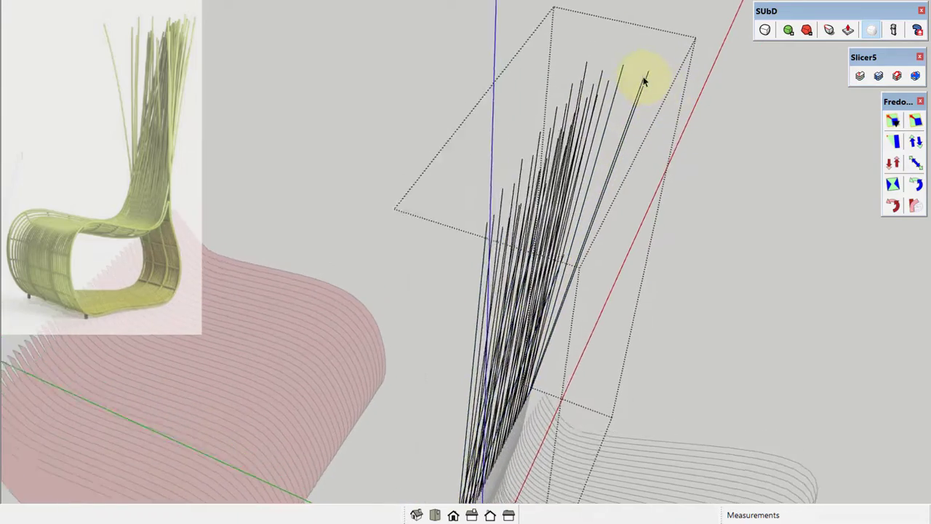
{"action": "scroll", "coordinate": [640, 79], "scroll_direction": "up", "scroll_amount": 2}
{"action": "scroll", "coordinate": [627, 74], "scroll_direction": "up", "scroll_amount": 3}
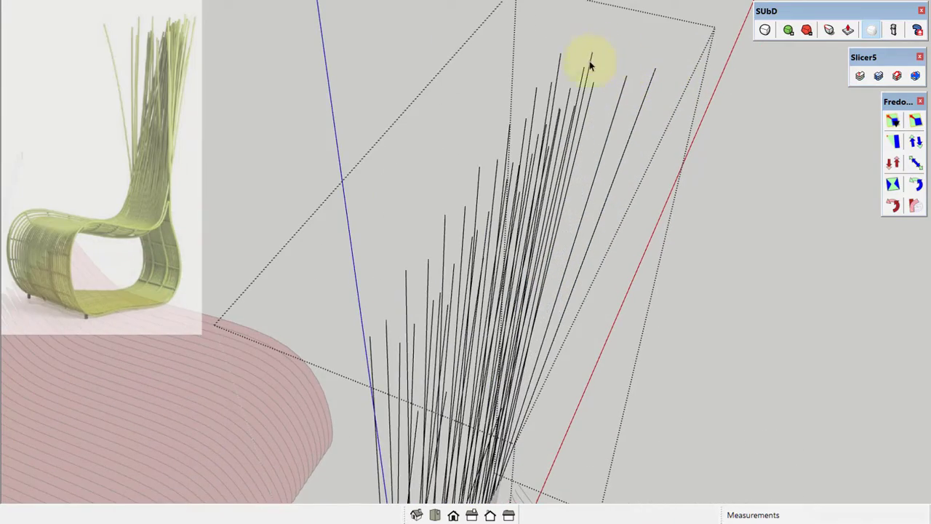
{"action": "mouse_move", "coordinate": [590, 66]}
{"action": "middle_mouse_down"}
{"action": "mouse_move", "coordinate": [544, 210]}
{"action": "mouse_move", "coordinate": [657, 204]}
{"action": "mouse_move", "coordinate": [633, 171]}
{"action": "mouse_move", "coordinate": [608, 164]}
{"action": "mouse_move", "coordinate": [652, 173]}
{"action": "mouse_move", "coordinate": [474, 155]}
{"action": "mouse_move", "coordinate": [608, 124]}
{"action": "mouse_move", "coordinate": [557, 87]}
{"action": "mouse_move", "coordinate": [634, 126]}
{"action": "middle_mouse_up"}
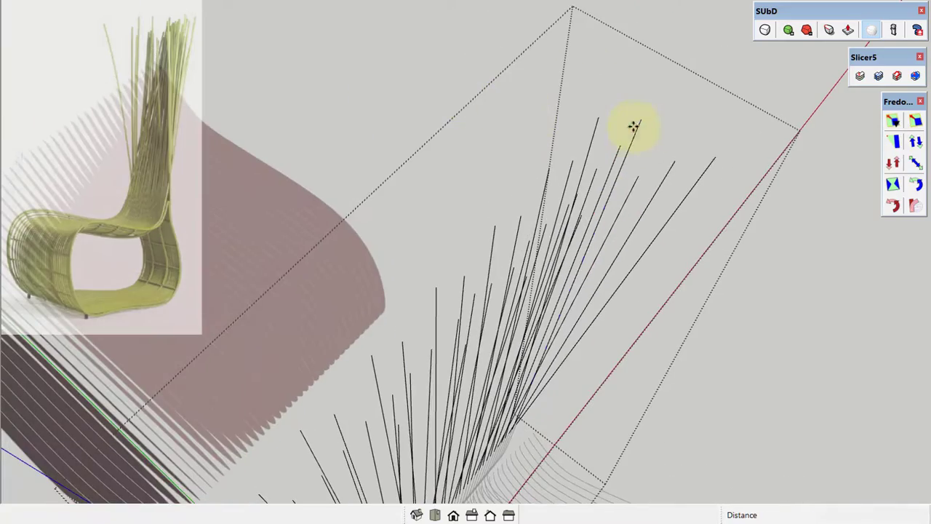
{"action": "mouse_move", "coordinate": [587, 158]}
{"action": "middle_mouse_down"}
{"action": "mouse_move", "coordinate": [586, 186]}
{"action": "mouse_move", "coordinate": [458, 298]}
{"action": "mouse_move", "coordinate": [385, 172]}
{"action": "mouse_move", "coordinate": [345, 217]}
{"action": "mouse_move", "coordinate": [266, 182]}
{"action": "mouse_move", "coordinate": [266, 312]}
{"action": "mouse_move", "coordinate": [459, 197]}
{"action": "mouse_move", "coordinate": [447, 312]}
{"action": "mouse_move", "coordinate": [461, 291]}
{"action": "mouse_move", "coordinate": [491, 320]}
{"action": "middle_mouse_up"}
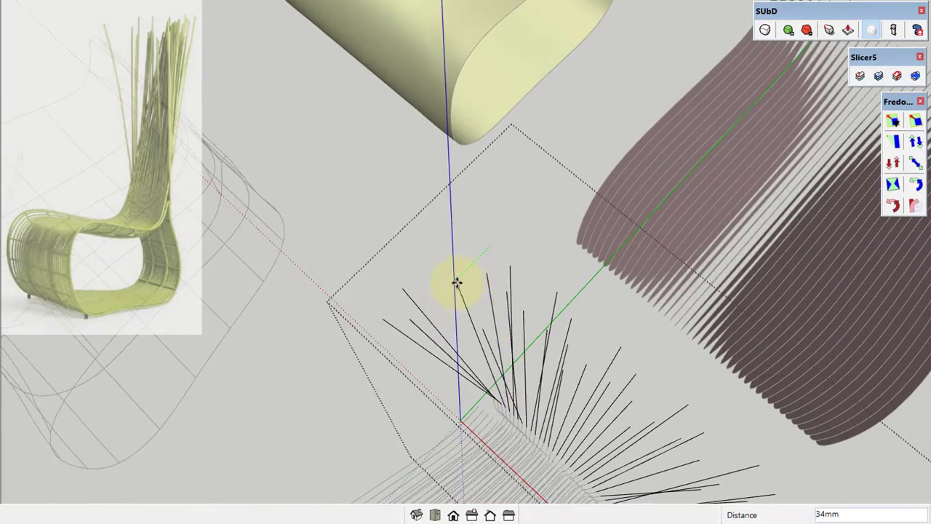
{"action": "mouse_move", "coordinate": [479, 285]}
{"action": "middle_mouse_down"}
{"action": "mouse_move", "coordinate": [499, 381]}
{"action": "mouse_move", "coordinate": [509, 360]}
{"action": "mouse_move", "coordinate": [478, 354]}
{"action": "mouse_move", "coordinate": [513, 222]}
{"action": "mouse_move", "coordinate": [504, 436]}
{"action": "mouse_move", "coordinate": [568, 349]}
{"action": "mouse_move", "coordinate": [575, 270]}
{"action": "mouse_move", "coordinate": [625, 285]}
{"action": "mouse_move", "coordinate": [672, 152]}
{"action": "mouse_move", "coordinate": [492, 177]}
{"action": "mouse_move", "coordinate": [580, 174]}
{"action": "mouse_move", "coordinate": [519, 188]}
{"action": "middle_mouse_up"}
{"action": "mouse_move", "coordinate": [653, 176]}
{"action": "middle_mouse_down"}
{"action": "mouse_move", "coordinate": [594, 75]}
{"action": "mouse_move", "coordinate": [601, 145]}
{"action": "mouse_move", "coordinate": [640, 150]}
{"action": "mouse_move", "coordinate": [499, 183]}
{"action": "mouse_move", "coordinate": [675, 241]}
{"action": "mouse_move", "coordinate": [535, 217]}
{"action": "mouse_move", "coordinate": [530, 230]}
{"action": "mouse_move", "coordinate": [576, 252]}
{"action": "mouse_move", "coordinate": [502, 248]}
{"action": "mouse_move", "coordinate": [490, 278]}
{"action": "middle_mouse_up"}
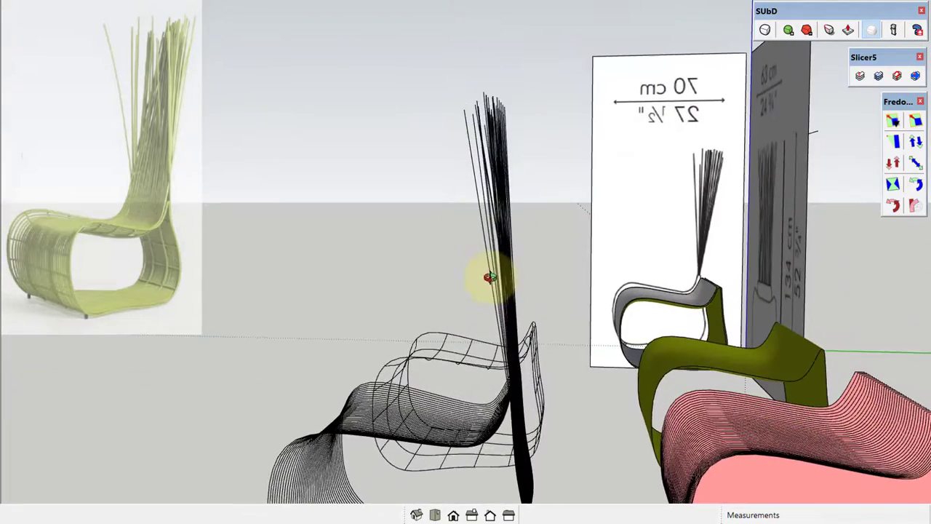
- Widen the strand bundle along red and shear its top sideways
{"action": "middle_click_drag", "start_coordinate": [480, 124], "coordinate": [517, 138]}
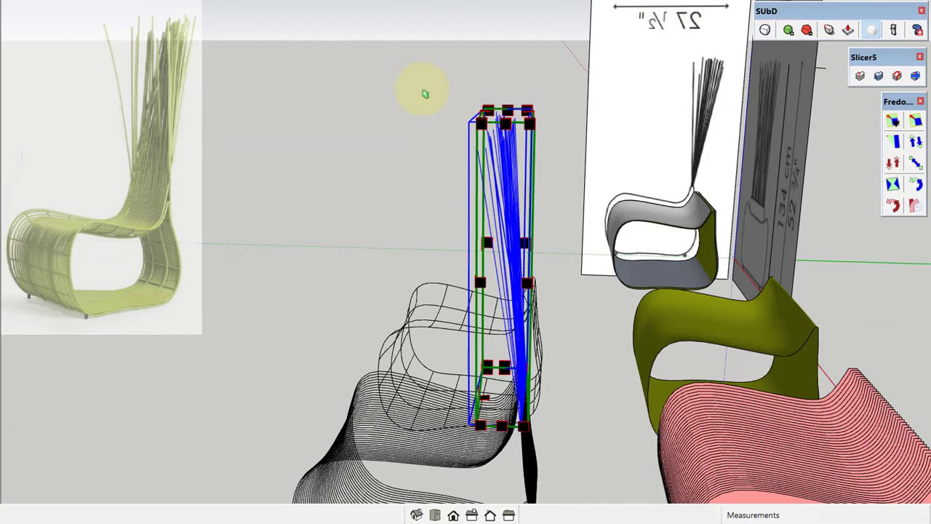
{"action": "mouse_move", "coordinate": [425, 93]}
{"action": "middle_mouse_down"}
{"action": "mouse_move", "coordinate": [472, 210]}
{"action": "mouse_move", "coordinate": [536, 153]}
{"action": "middle_mouse_up"}
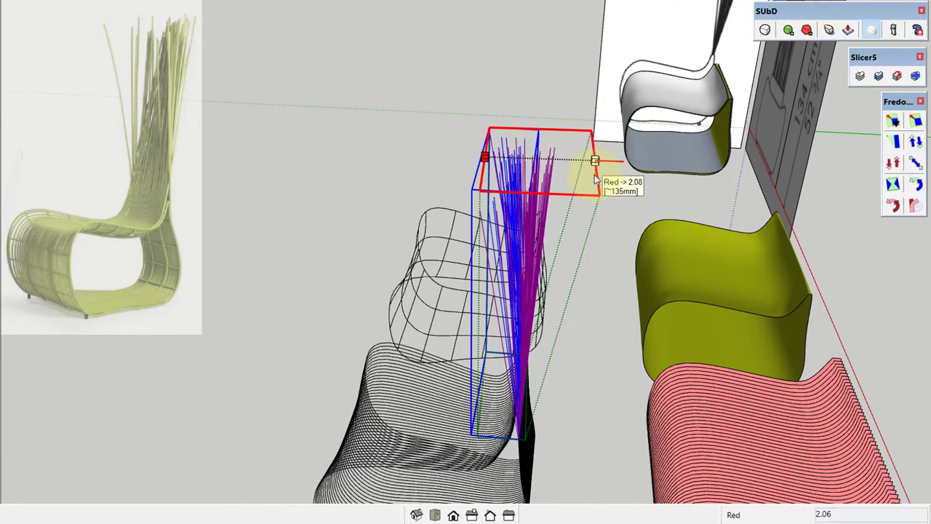
{"action": "mouse_move", "coordinate": [512, 184]}
{"action": "middle_mouse_down"}
{"action": "mouse_move", "coordinate": [501, 79]}
{"action": "mouse_move", "coordinate": [514, 73]}
{"action": "mouse_move", "coordinate": [525, 191]}
{"action": "middle_mouse_up"}
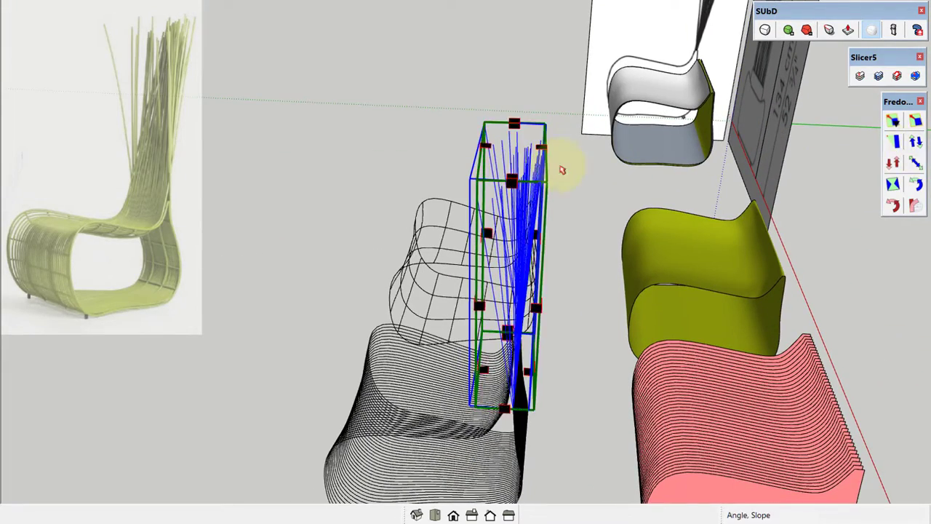
{"action": "left_click_drag", "start_coordinate": [545, 151], "coordinate": [566, 153]}
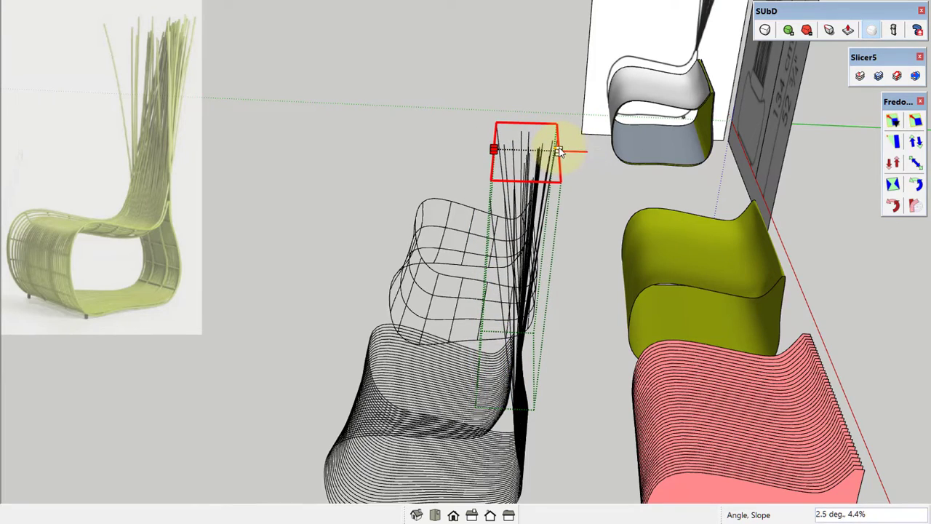
{"action": "mouse_move", "coordinate": [564, 152]}
{"action": "middle_mouse_down"}
{"action": "mouse_move", "coordinate": [550, 124]}
{"action": "mouse_move", "coordinate": [530, 254]}
{"action": "mouse_move", "coordinate": [520, 120]}
{"action": "mouse_move", "coordinate": [557, 271]}
{"action": "middle_mouse_up"}
{"action": "scroll", "coordinate": [533, 334], "scroll_direction": "up", "scroll_amount": 3}
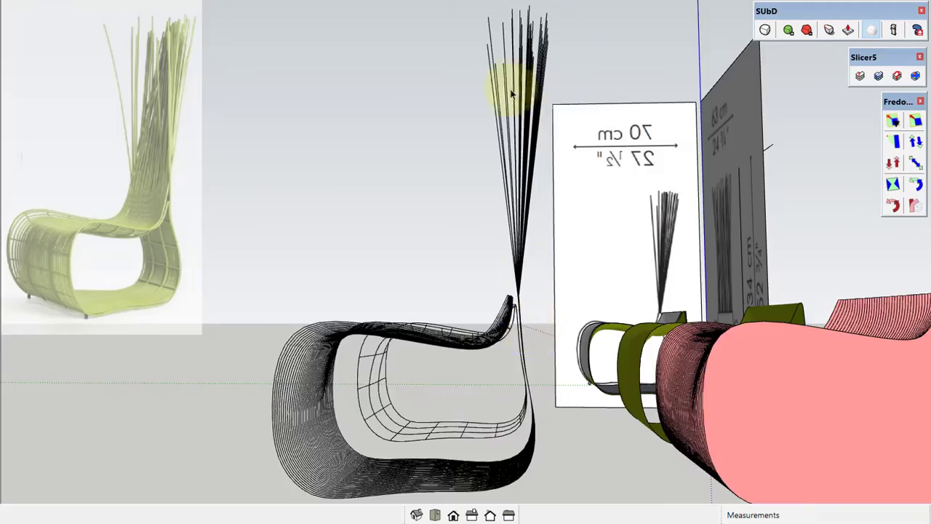
{"action": "mouse_move", "coordinate": [511, 93]}
{"action": "middle_mouse_down"}
{"action": "mouse_move", "coordinate": [436, 94]}
{"action": "mouse_move", "coordinate": [394, 281]}
{"action": "mouse_move", "coordinate": [810, 416]}
{"action": "mouse_move", "coordinate": [499, 358]}
{"action": "mouse_move", "coordinate": [528, 135]}
{"action": "mouse_move", "coordinate": [573, 145]}
{"action": "mouse_move", "coordinate": [567, 182]}
{"action": "mouse_move", "coordinate": [526, 185]}
{"action": "mouse_move", "coordinate": [551, 208]}
{"action": "mouse_move", "coordinate": [566, 208]}
{"action": "middle_mouse_up"}
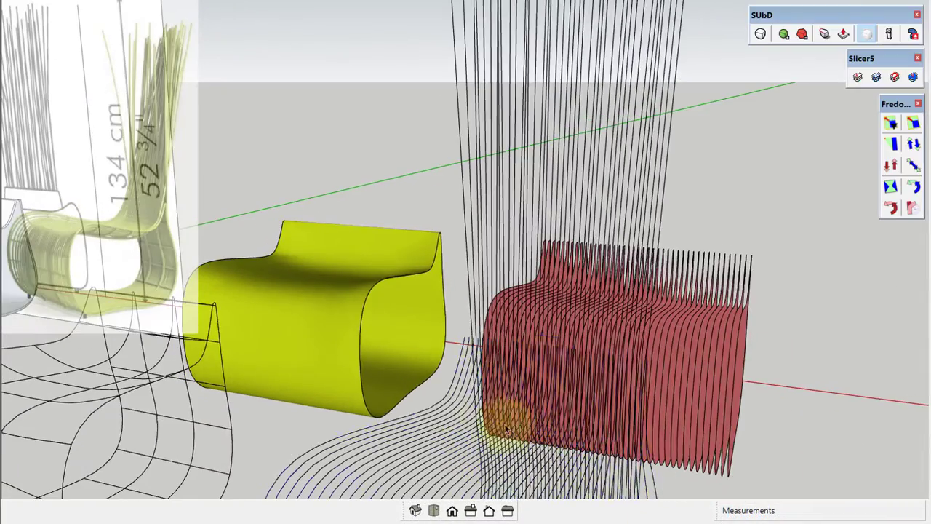
- Copy the red sliced seat and its wire lines 1000 mm along red
{"action": "left_click", "coordinate": [505, 422]}
{"action": "left_click", "coordinate": [669, 357], "text": "ctrl"}
{"action": "middle_click_drag", "start_coordinate": [706, 333], "coordinate": [527, 302]}
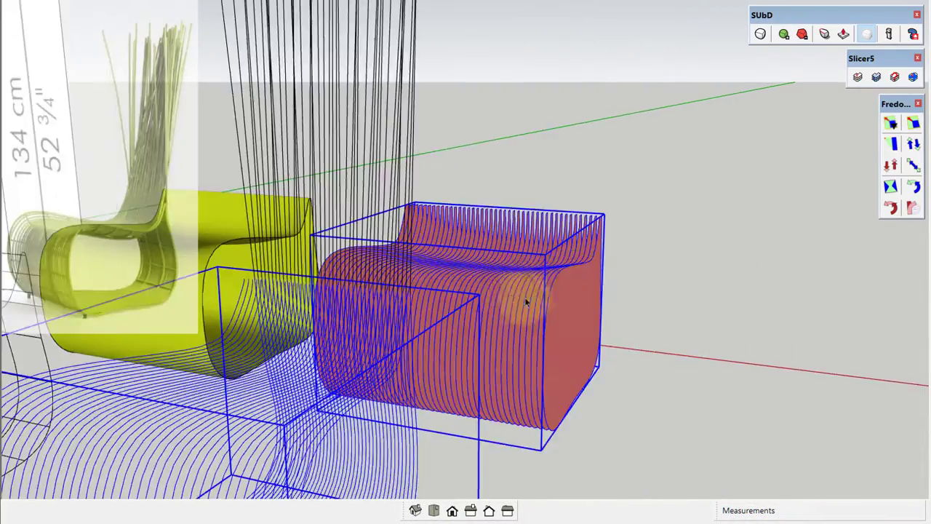
{"action": "left_click", "coordinate": [509, 242]}
{"action": "type", "text": "1000"}
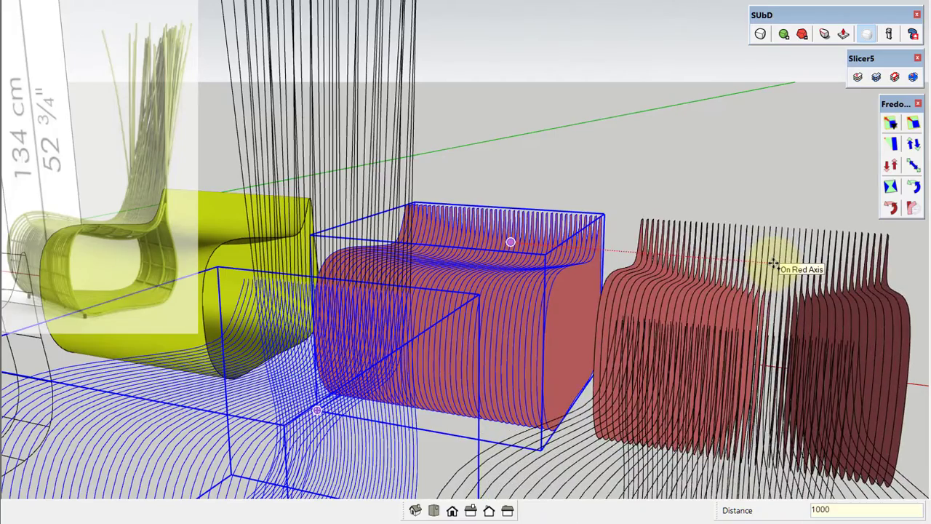
{"action": "key", "text": "Return"}
{"action": "mouse_move", "coordinate": [773, 257]}
{"action": "middle_mouse_down"}
{"action": "mouse_move", "coordinate": [482, 293]}
{"action": "mouse_move", "coordinate": [686, 303]}
{"action": "middle_mouse_up"}
{"action": "scroll", "coordinate": [573, 348], "scroll_direction": "up", "scroll_amount": 3}
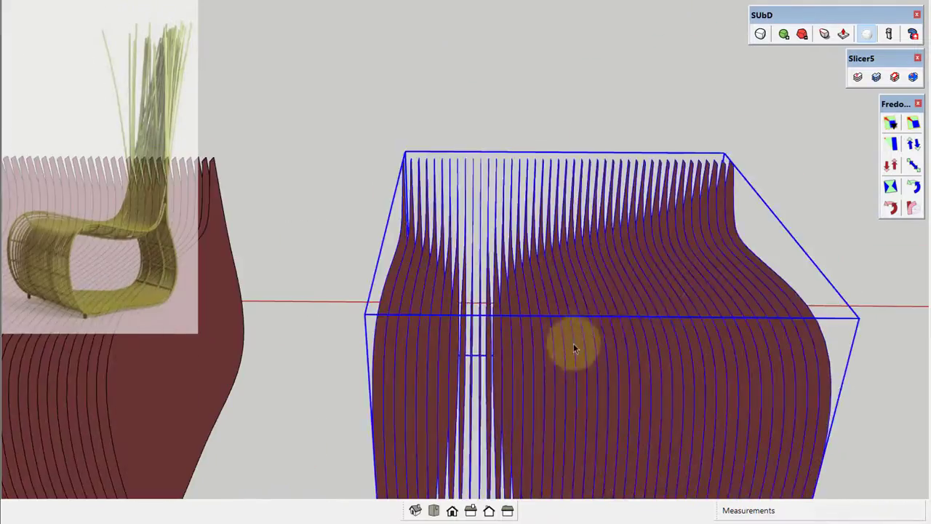
{"action": "mouse_move", "coordinate": [573, 347]}
{"action": "middle_mouse_down"}
{"action": "mouse_move", "coordinate": [617, 298]}
{"action": "mouse_move", "coordinate": [683, 342]}
{"action": "middle_mouse_up"}
- Squeeze the seat copy to 0.56 of its width along red
{"action": "key", "text": "s"}
{"action": "left_click", "coordinate": [689, 348]}
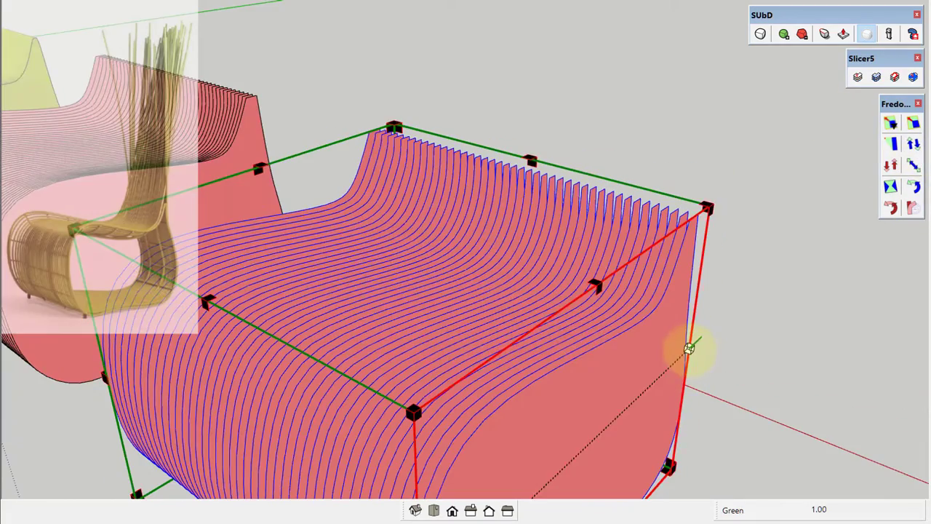
{"action": "left_click_drag", "start_coordinate": [689, 348], "coordinate": [656, 336]}
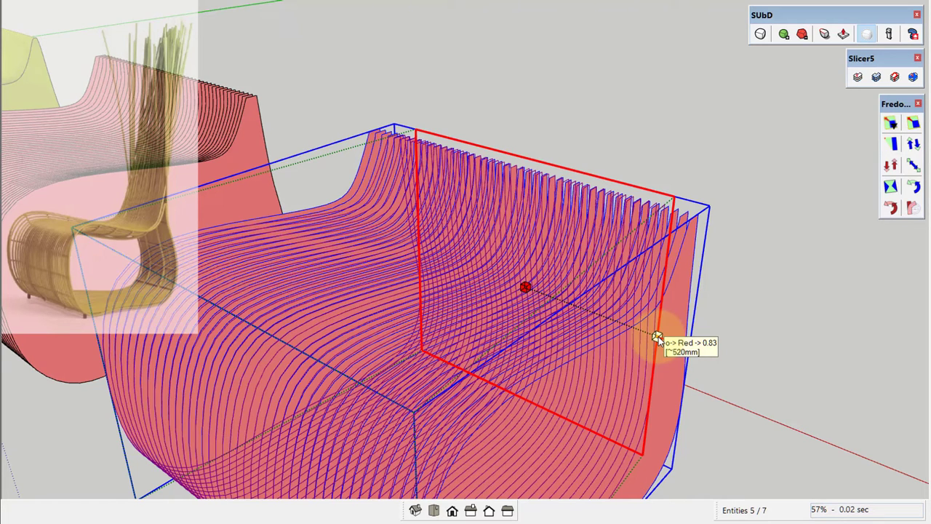
{"action": "left_click", "coordinate": [656, 337]}
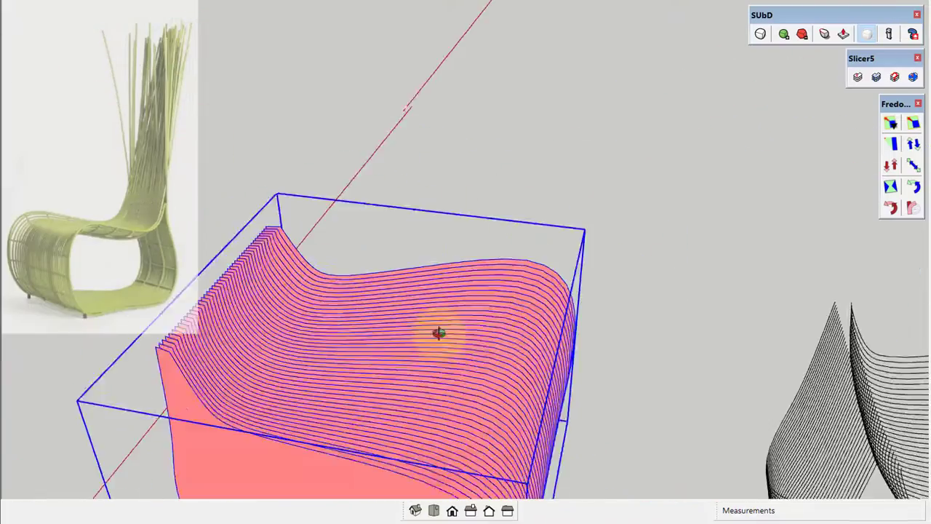
{"action": "scroll", "coordinate": [444, 331], "scroll_direction": "up", "scroll_amount": 3}
{"action": "mouse_move", "coordinate": [449, 327]}
{"action": "middle_mouse_down"}
{"action": "mouse_move", "coordinate": [395, 284]}
{"action": "mouse_move", "coordinate": [323, 312]}
{"action": "mouse_move", "coordinate": [276, 298]}
{"action": "mouse_move", "coordinate": [284, 308]}
{"action": "mouse_move", "coordinate": [266, 291]}
{"action": "mouse_move", "coordinate": [323, 333]}
{"action": "mouse_move", "coordinate": [322, 312]}
{"action": "mouse_move", "coordinate": [354, 308]}
{"action": "mouse_move", "coordinate": [361, 420]}
{"action": "mouse_move", "coordinate": [334, 276]}
{"action": "mouse_move", "coordinate": [376, 382]}
{"action": "mouse_move", "coordinate": [359, 369]}
{"action": "mouse_move", "coordinate": [322, 369]}
{"action": "mouse_move", "coordinate": [307, 316]}
{"action": "mouse_move", "coordinate": [323, 424]}
{"action": "mouse_move", "coordinate": [349, 347]}
{"action": "mouse_move", "coordinate": [349, 252]}
{"action": "mouse_move", "coordinate": [323, 298]}
{"action": "middle_mouse_up"}
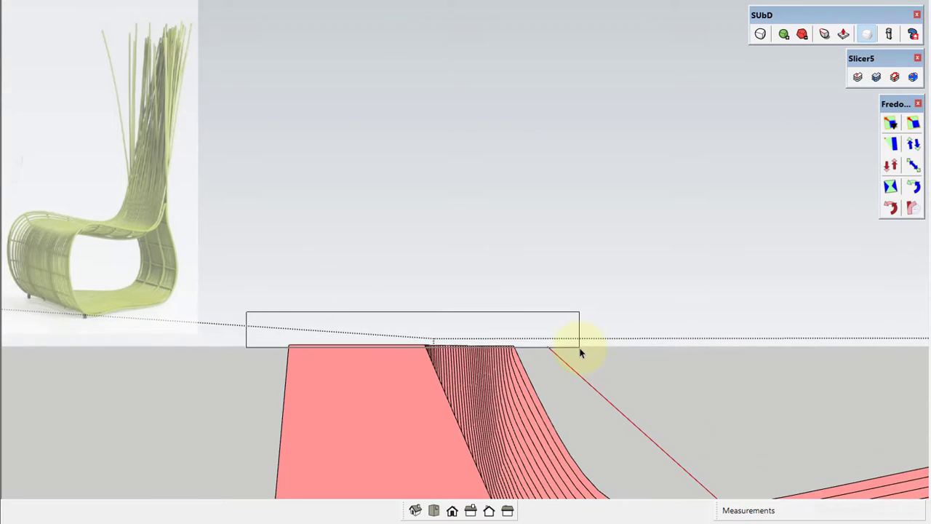
- Place the copied backrest slices beside the wire chair model
{"action": "mouse_move", "coordinate": [580, 353]}
{"action": "middle_mouse_down"}
{"action": "mouse_move", "coordinate": [485, 381]}
{"action": "mouse_move", "coordinate": [493, 399]}
{"action": "mouse_move", "coordinate": [483, 373]}
{"action": "mouse_move", "coordinate": [380, 328]}
{"action": "mouse_move", "coordinate": [254, 342]}
{"action": "mouse_move", "coordinate": [384, 332]}
{"action": "mouse_move", "coordinate": [502, 356]}
{"action": "mouse_move", "coordinate": [409, 332]}
{"action": "mouse_move", "coordinate": [506, 352]}
{"action": "middle_mouse_up"}
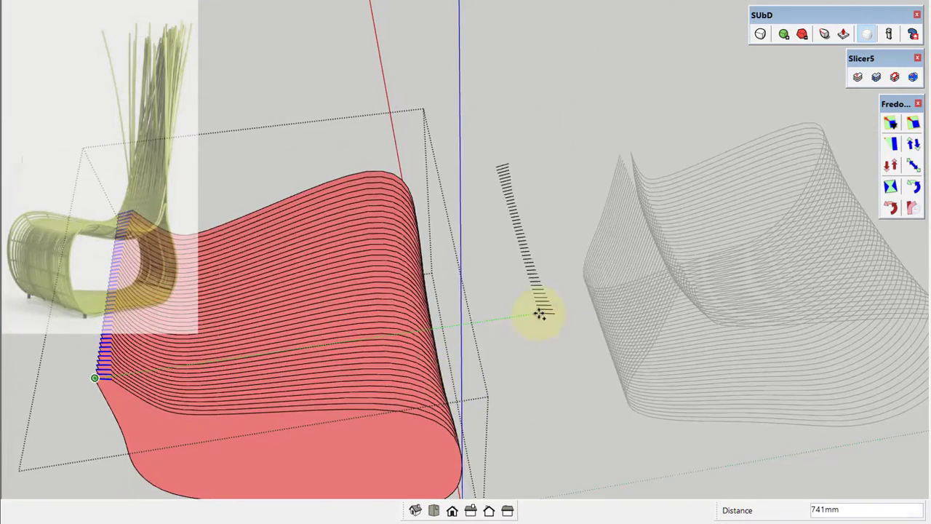
{"action": "left_click", "coordinate": [677, 291]}
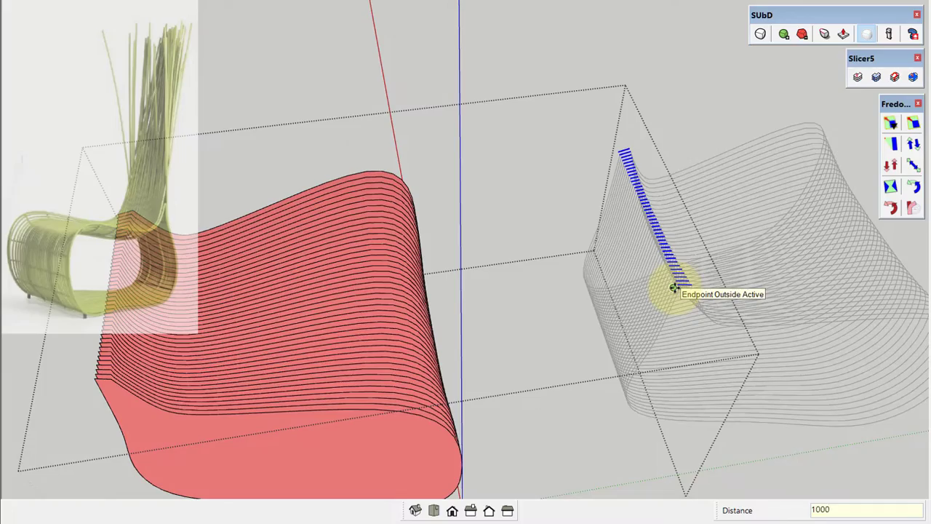
{"action": "scroll", "coordinate": [677, 277], "scroll_direction": "up", "scroll_amount": 1}
{"action": "scroll", "coordinate": [686, 297], "scroll_direction": "up", "scroll_amount": 3}
{"action": "scroll", "coordinate": [615, 316], "scroll_direction": "up", "scroll_amount": 3}
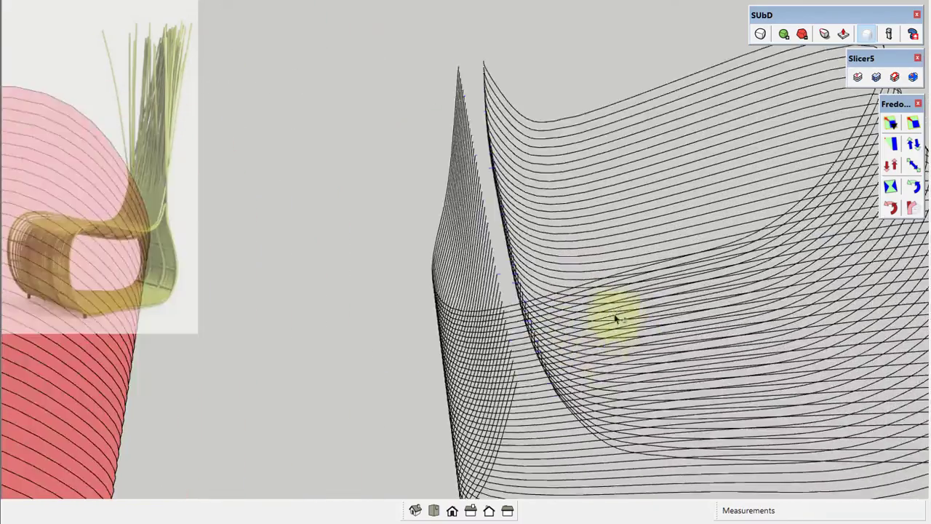
{"action": "scroll", "coordinate": [465, 373], "scroll_direction": "up", "scroll_amount": 3}
{"action": "mouse_move", "coordinate": [465, 373]}
{"action": "middle_mouse_down"}
{"action": "mouse_move", "coordinate": [385, 291]}
{"action": "mouse_move", "coordinate": [401, 332]}
{"action": "middle_mouse_up"}
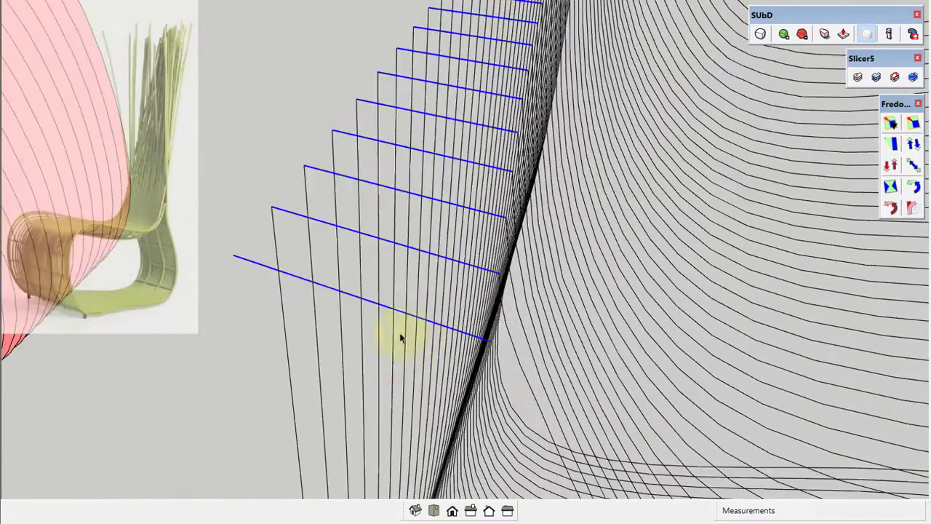
- Extrude the slices straight up into a tall column and answer the reverse-faces prompt
{"action": "key", "text": "e"}
{"action": "scroll", "coordinate": [265, 263], "scroll_direction": "down", "scroll_amount": 3}
{"action": "scroll", "coordinate": [389, 326], "scroll_direction": "down", "scroll_amount": 3}
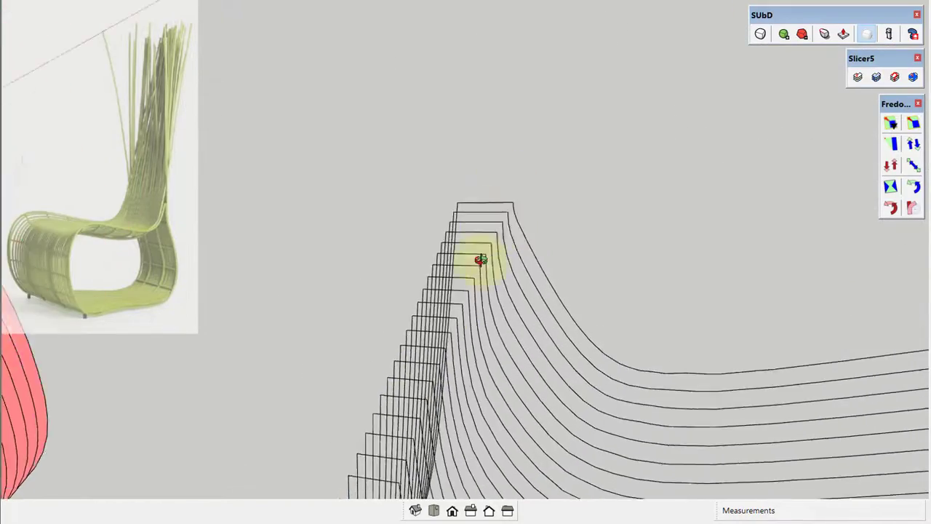
{"action": "scroll", "coordinate": [478, 260], "scroll_direction": "up", "scroll_amount": 2}
{"action": "mouse_move", "coordinate": [469, 260]}
{"action": "middle_mouse_down"}
{"action": "mouse_move", "coordinate": [492, 333]}
{"action": "mouse_move", "coordinate": [342, 150]}
{"action": "mouse_move", "coordinate": [470, 266]}
{"action": "mouse_move", "coordinate": [396, 332]}
{"action": "middle_mouse_up"}
{"action": "scroll", "coordinate": [426, 378], "scroll_direction": "down", "scroll_amount": 3}
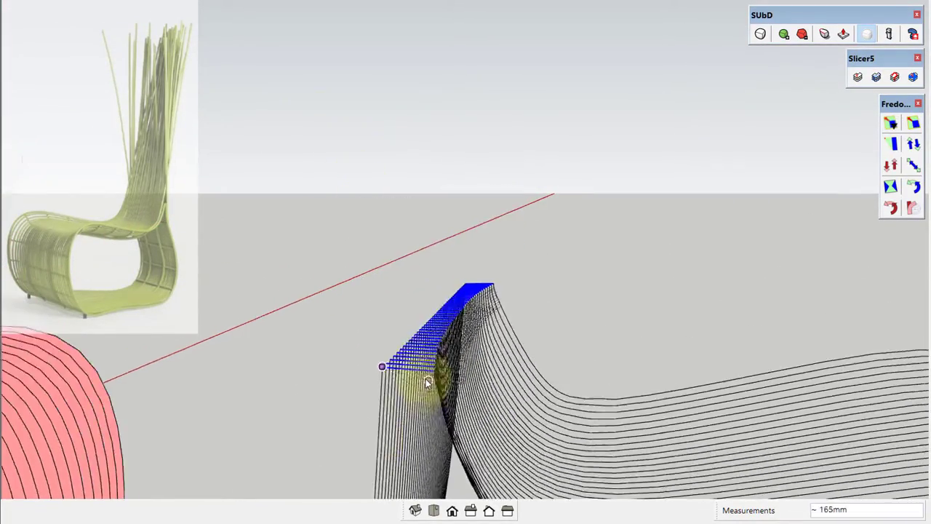
{"action": "scroll", "coordinate": [424, 376], "scroll_direction": "up", "scroll_amount": 5}
{"action": "mouse_move", "coordinate": [422, 374]}
{"action": "middle_mouse_down"}
{"action": "mouse_move", "coordinate": [414, 395]}
{"action": "mouse_move", "coordinate": [316, 111]}
{"action": "middle_mouse_up"}
{"action": "left_click", "coordinate": [317, 109]}
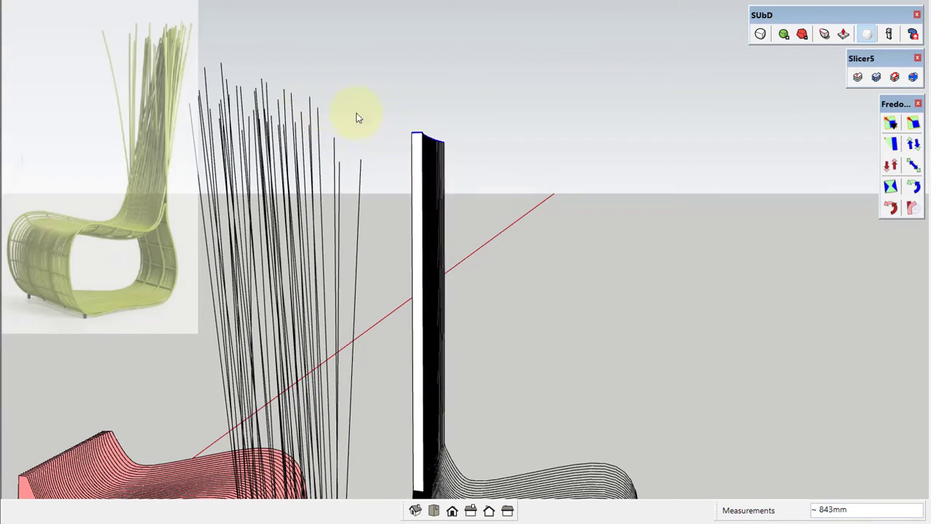
{"action": "left_click", "coordinate": [640, 284]}
{"action": "mouse_move", "coordinate": [457, 197]}
{"action": "middle_mouse_down"}
{"action": "mouse_move", "coordinate": [425, 193]}
{"action": "mouse_move", "coordinate": [430, 156]}
{"action": "mouse_move", "coordinate": [417, 136]}
{"action": "middle_mouse_up"}
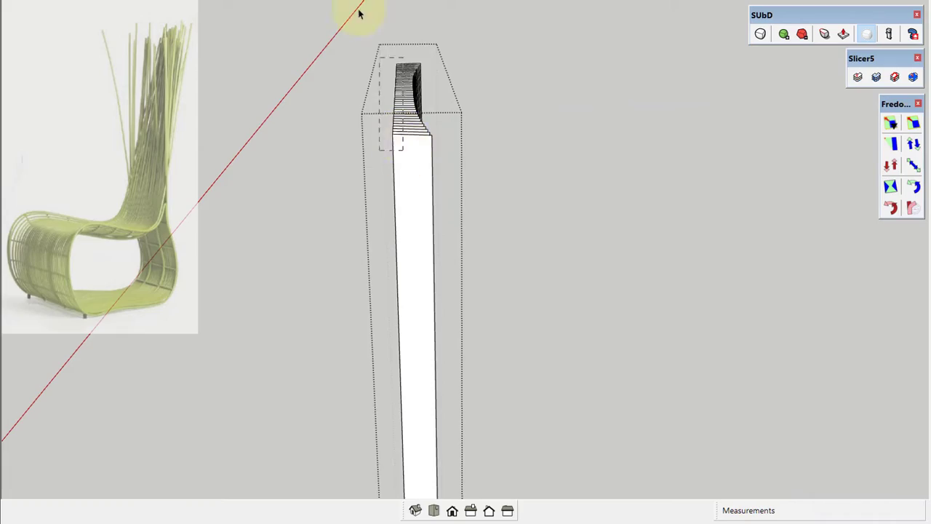
{"action": "mouse_move", "coordinate": [359, 13]}
{"action": "middle_mouse_down"}
{"action": "mouse_move", "coordinate": [400, 92]}
{"action": "mouse_move", "coordinate": [384, 80]}
{"action": "mouse_move", "coordinate": [370, 218]}
{"action": "middle_mouse_up"}
{"action": "scroll", "coordinate": [427, 246], "scroll_direction": "up", "scroll_amount": 3}
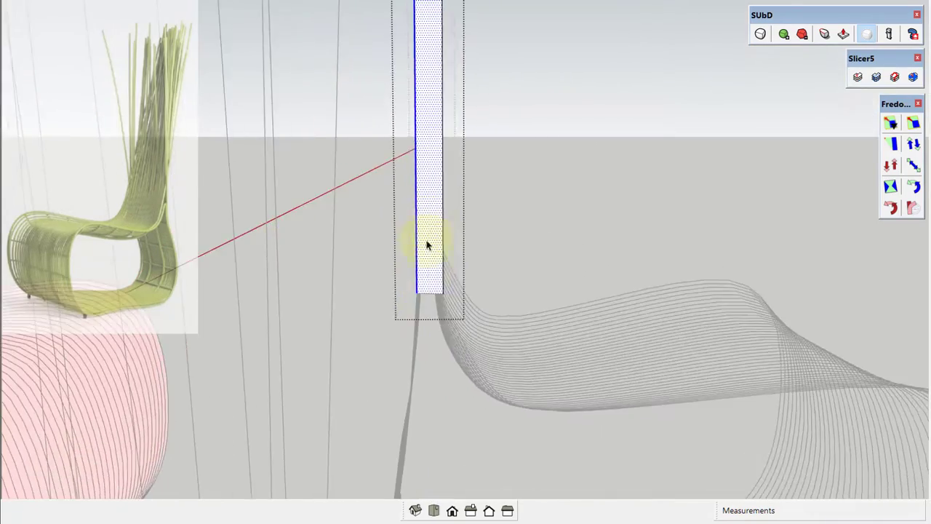
{"action": "mouse_move", "coordinate": [426, 246]}
{"action": "middle_mouse_down"}
{"action": "mouse_move", "coordinate": [430, 201]}
{"action": "mouse_move", "coordinate": [427, 289]}
{"action": "middle_mouse_up"}
- Shift the selected column vertices 57mm along the green axis, then clear the selection
{"action": "mouse_move", "coordinate": [436, 235]}
{"action": "middle_mouse_down"}
{"action": "mouse_move", "coordinate": [426, 264]}
{"action": "mouse_move", "coordinate": [444, 233]}
{"action": "mouse_move", "coordinate": [530, 202]}
{"action": "mouse_move", "coordinate": [498, 149]}
{"action": "mouse_move", "coordinate": [519, 374]}
{"action": "mouse_move", "coordinate": [494, 443]}
{"action": "mouse_move", "coordinate": [495, 318]}
{"action": "mouse_move", "coordinate": [517, 175]}
{"action": "mouse_move", "coordinate": [551, 162]}
{"action": "mouse_move", "coordinate": [551, 128]}
{"action": "mouse_move", "coordinate": [521, 169]}
{"action": "mouse_move", "coordinate": [572, 177]}
{"action": "mouse_move", "coordinate": [558, 211]}
{"action": "middle_mouse_up"}
{"action": "mouse_move", "coordinate": [600, 363]}
{"action": "middle_mouse_down"}
{"action": "mouse_move", "coordinate": [509, 150]}
{"action": "mouse_move", "coordinate": [545, 255]}
{"action": "mouse_move", "coordinate": [532, 187]}
{"action": "mouse_move", "coordinate": [503, 178]}
{"action": "mouse_move", "coordinate": [464, 124]}
{"action": "middle_mouse_up"}
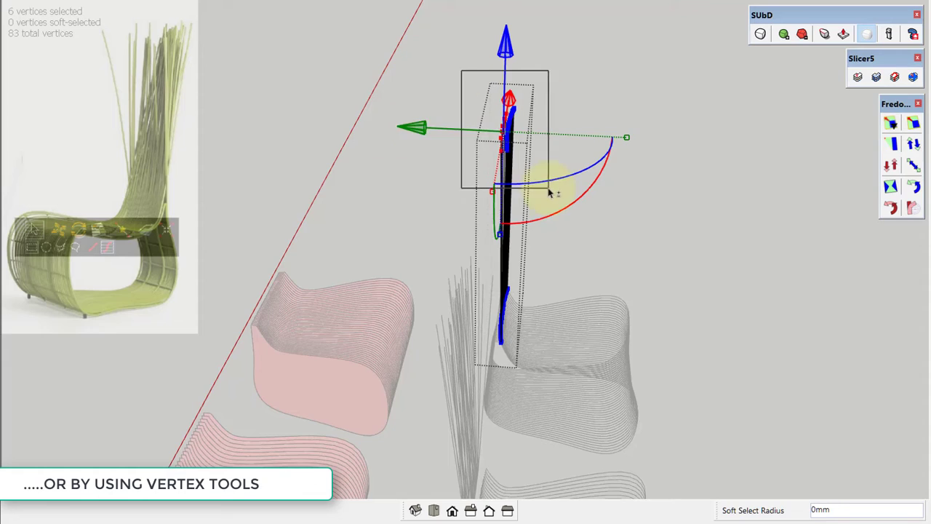
{"action": "mouse_move", "coordinate": [429, 129]}
{"action": "left_mouse_down"}
{"action": "mouse_move", "coordinate": [415, 124]}
{"action": "mouse_move", "coordinate": [437, 229]}
{"action": "left_mouse_up"}
{"action": "mouse_move", "coordinate": [436, 228]}
{"action": "middle_mouse_down"}
{"action": "mouse_move", "coordinate": [519, 128]}
{"action": "mouse_move", "coordinate": [501, 131]}
{"action": "mouse_move", "coordinate": [440, 100]}
{"action": "mouse_move", "coordinate": [370, 200]}
{"action": "mouse_move", "coordinate": [413, 190]}
{"action": "mouse_move", "coordinate": [461, 160]}
{"action": "mouse_move", "coordinate": [367, 140]}
{"action": "mouse_move", "coordinate": [386, 206]}
{"action": "mouse_move", "coordinate": [400, 87]}
{"action": "mouse_move", "coordinate": [435, 246]}
{"action": "middle_mouse_up"}
{"action": "scroll", "coordinate": [502, 131], "scroll_direction": "up", "scroll_amount": 3}
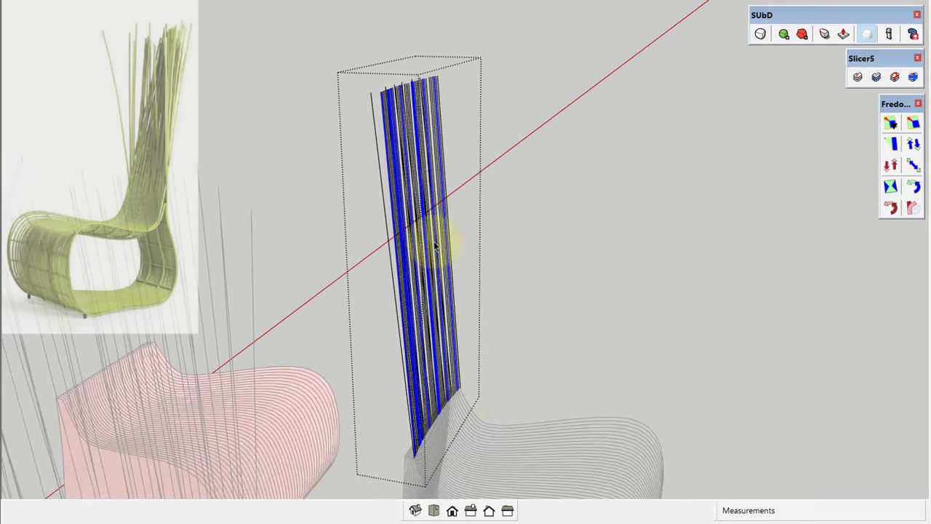
{"action": "left_click", "coordinate": [499, 439]}
- Raise the top strand vertices 18mm in Vertex Tools
{"action": "mouse_move", "coordinate": [371, 150]}
{"action": "middle_mouse_down"}
{"action": "mouse_move", "coordinate": [366, 203]}
{"action": "mouse_move", "coordinate": [418, 116]}
{"action": "middle_mouse_up"}
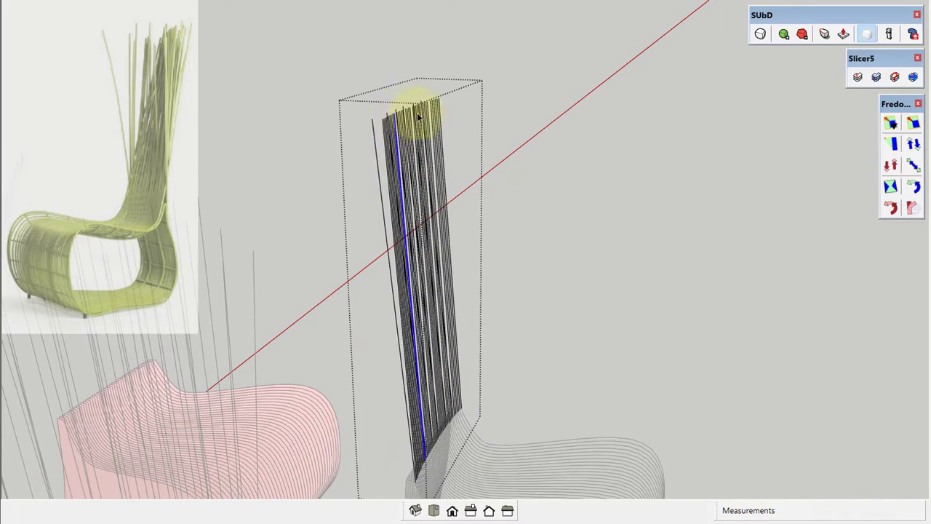
{"action": "double_click", "coordinate": [430, 120]}
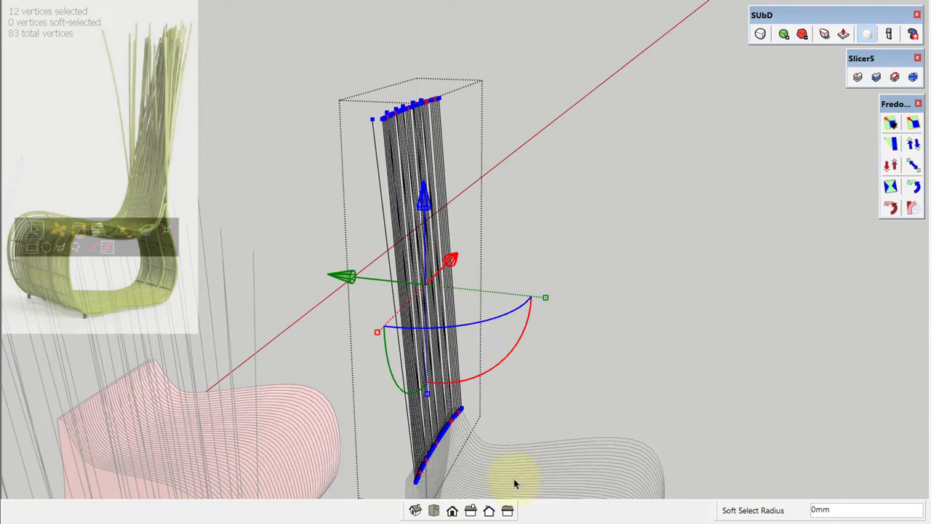
{"action": "left_click_drag", "start_coordinate": [409, 21], "coordinate": [416, 16]}
{"action": "scroll", "coordinate": [409, 98], "scroll_direction": "up", "scroll_amount": 3}
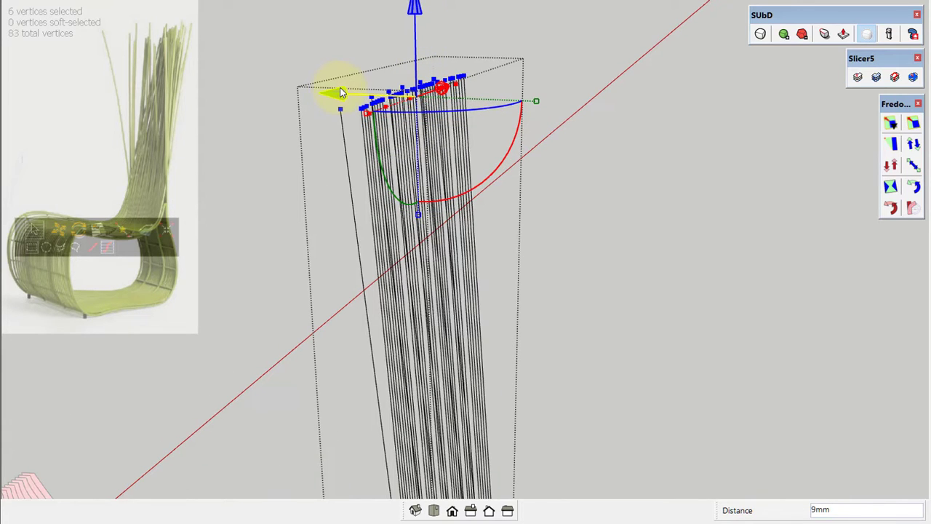
- Select all strand-top vertices and spread them wider to about 1.97 scale
{"action": "middle_click_drag", "start_coordinate": [371, 105], "coordinate": [430, 183]}
{"action": "left_click_drag", "start_coordinate": [316, 99], "coordinate": [621, 201]}
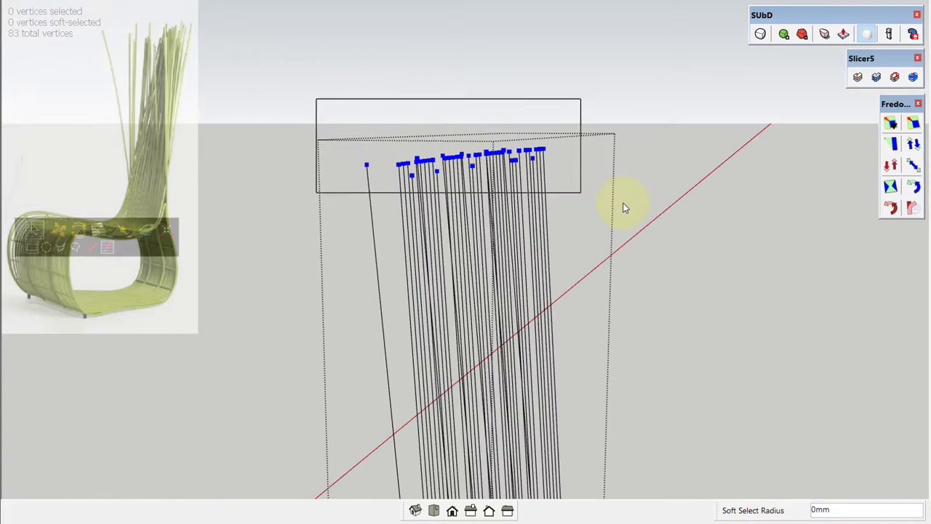
{"action": "scroll", "coordinate": [491, 189], "scroll_direction": "up", "scroll_amount": 1}
{"action": "left_click_drag", "start_coordinate": [463, 201], "coordinate": [461, 260]}
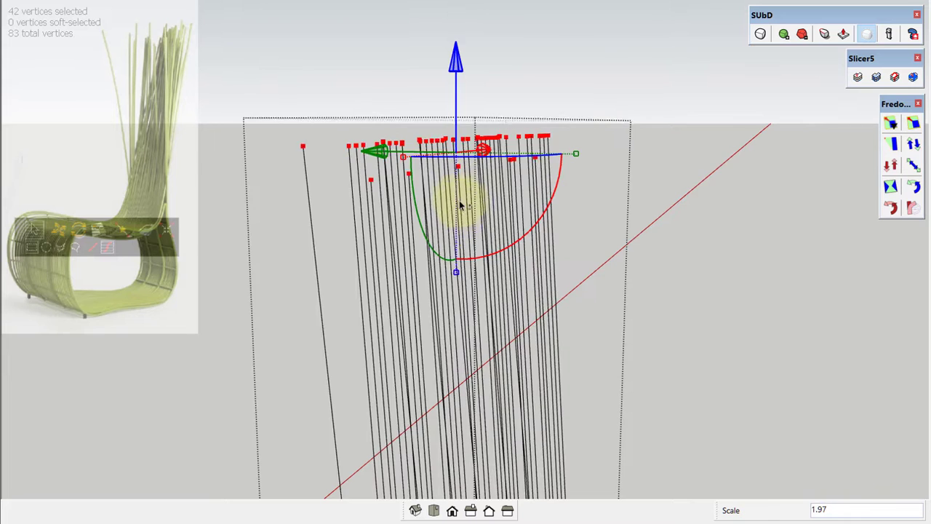
{"action": "middle_click_drag", "start_coordinate": [462, 259], "coordinate": [395, 124]}
{"action": "key", "text": "space"}
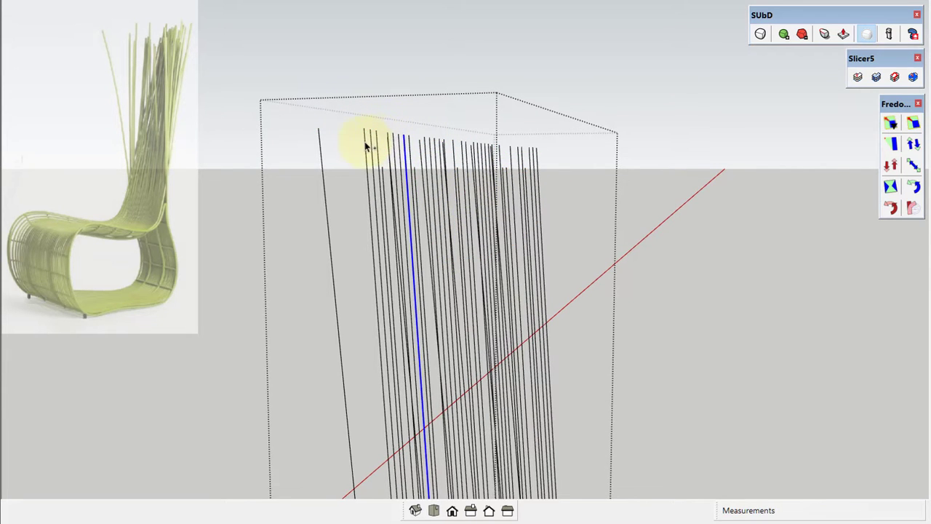
- Narrow a few strand tops slightly, shift them 12mm sideways and raise them a few millimetres
{"action": "middle_click_drag", "start_coordinate": [471, 160], "coordinate": [519, 177]}
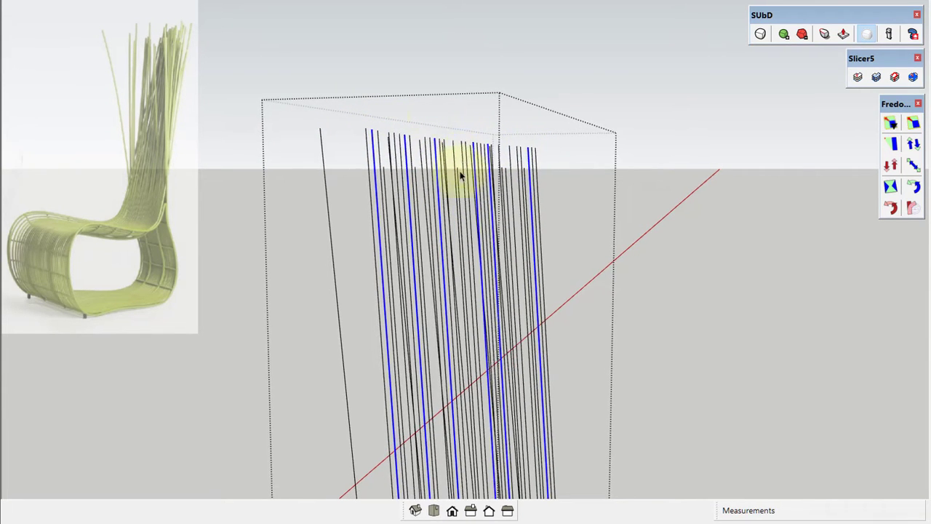
{"action": "double_click", "coordinate": [422, 124]}
{"action": "mouse_move", "coordinate": [422, 125]}
{"action": "middle_mouse_down"}
{"action": "mouse_move", "coordinate": [380, 150]}
{"action": "mouse_move", "coordinate": [489, 216]}
{"action": "middle_mouse_up"}
{"action": "left_click", "coordinate": [436, 156]}
{"action": "left_click_drag", "start_coordinate": [488, 216], "coordinate": [481, 213]}
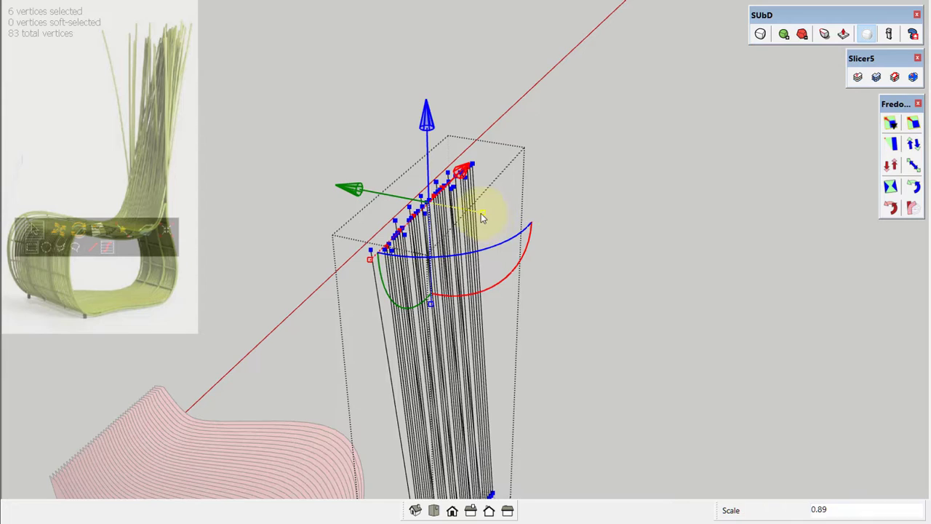
{"action": "left_click_drag", "start_coordinate": [357, 187], "coordinate": [354, 187]}
{"action": "mouse_move", "coordinate": [353, 187]}
{"action": "middle_mouse_down"}
{"action": "mouse_move", "coordinate": [401, 259]}
{"action": "mouse_move", "coordinate": [437, 158]}
{"action": "mouse_move", "coordinate": [499, 260]}
{"action": "mouse_move", "coordinate": [429, 220]}
{"action": "middle_mouse_up"}
{"action": "left_click_drag", "start_coordinate": [423, 94], "coordinate": [415, 93]}
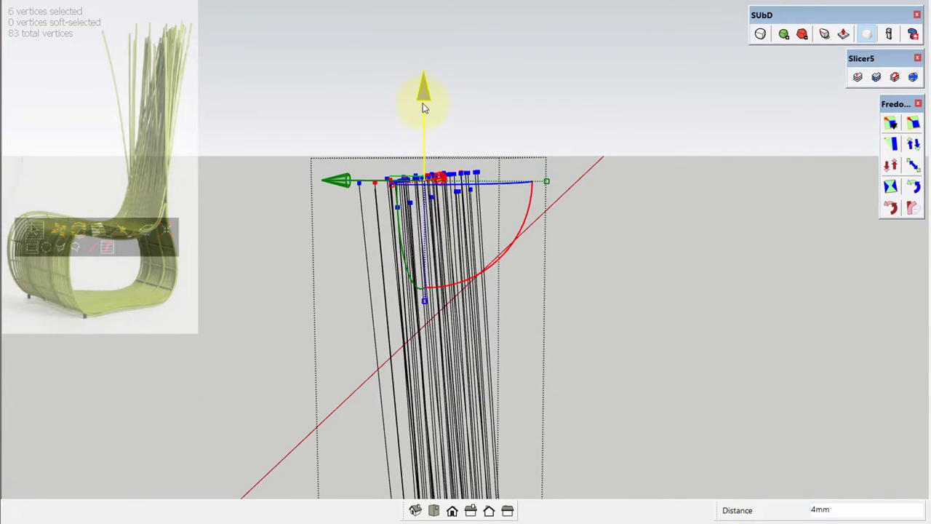
{"action": "mouse_move", "coordinate": [416, 93]}
{"action": "middle_mouse_down"}
{"action": "mouse_move", "coordinate": [380, 183]}
{"action": "mouse_move", "coordinate": [407, 191]}
{"action": "mouse_move", "coordinate": [399, 185]}
{"action": "middle_mouse_up"}
{"action": "key", "text": "space"}
- Pick two strands and isolate the top row of strand tips in Vertex Tools
{"action": "left_click", "coordinate": [408, 190]}
{"action": "left_click", "coordinate": [399, 185], "text": "ctrl"}
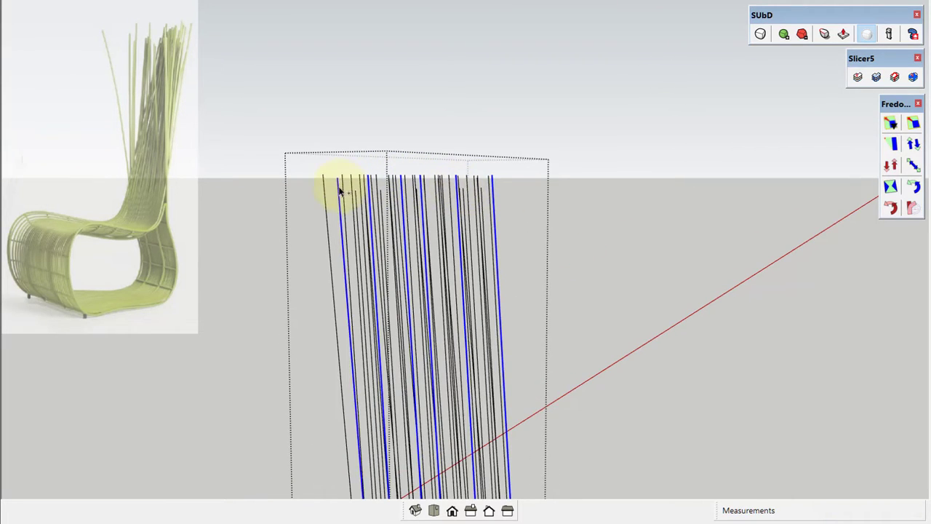
{"action": "mouse_move", "coordinate": [339, 190]}
{"action": "middle_mouse_down"}
{"action": "mouse_move", "coordinate": [399, 150]}
{"action": "mouse_move", "coordinate": [381, 128]}
{"action": "middle_mouse_up"}
{"action": "key", "text": "v"}
{"action": "mouse_move", "coordinate": [378, 311]}
{"action": "middle_mouse_down"}
{"action": "mouse_move", "coordinate": [397, 291]}
{"action": "mouse_move", "coordinate": [361, 375]}
{"action": "middle_mouse_up"}
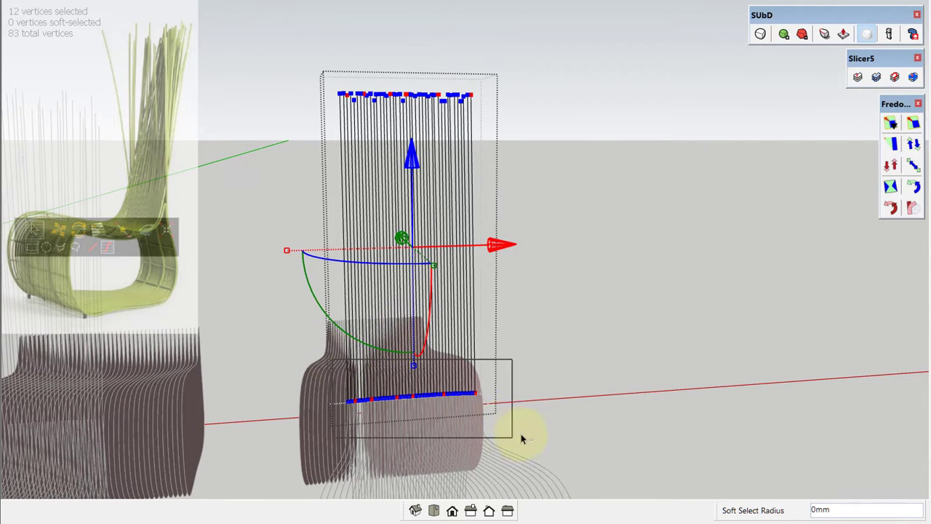
{"action": "left_click_drag", "start_coordinate": [521, 434], "coordinate": [517, 436]}
{"action": "left_click_drag", "start_coordinate": [326, 369], "coordinate": [539, 429], "text": "shift"}
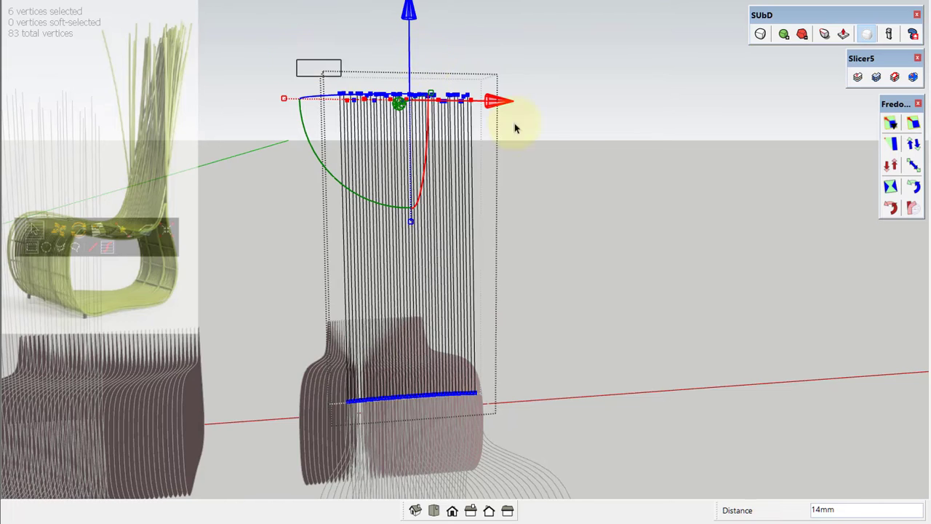
{"action": "left_click_drag", "start_coordinate": [515, 129], "coordinate": [327, 80]}
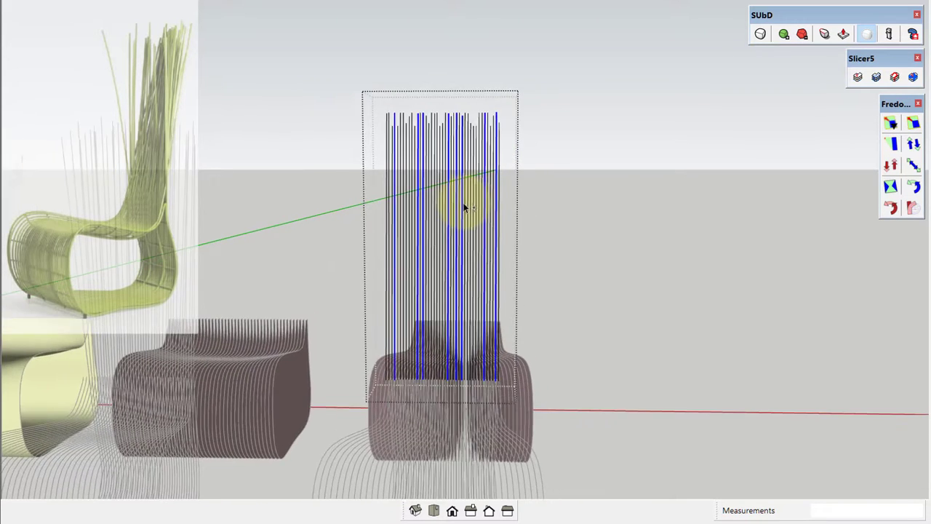
{"action": "left_click_drag", "start_coordinate": [350, 397], "coordinate": [512, 437], "text": "shift"}
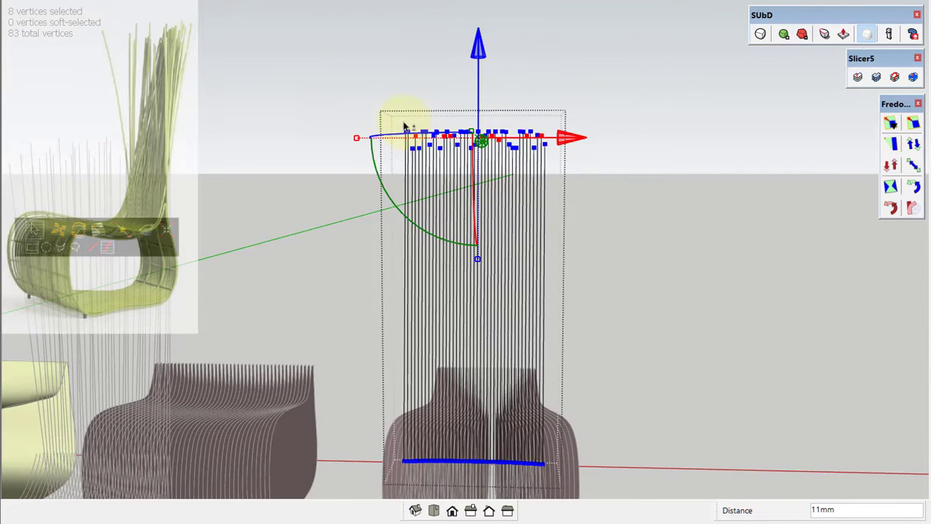
- Raise a single strand tip and try selecting other tips on the left and right
{"action": "mouse_move", "coordinate": [411, 59]}
{"action": "middle_mouse_down"}
{"action": "mouse_move", "coordinate": [530, 146]}
{"action": "mouse_move", "coordinate": [322, 83]}
{"action": "middle_mouse_up"}
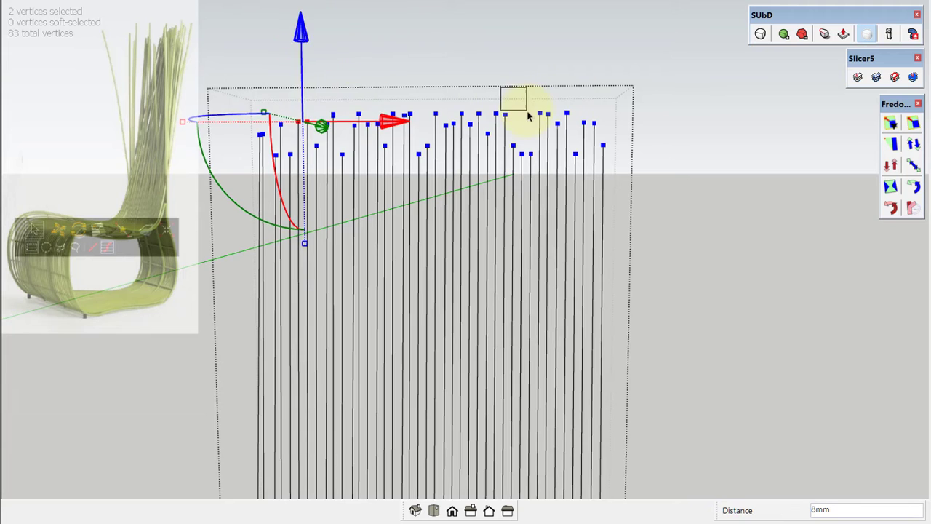
{"action": "mouse_move", "coordinate": [500, 87]}
{"action": "left_mouse_down"}
{"action": "mouse_move", "coordinate": [529, 114]}
{"action": "mouse_move", "coordinate": [603, 116]}
{"action": "left_mouse_up"}
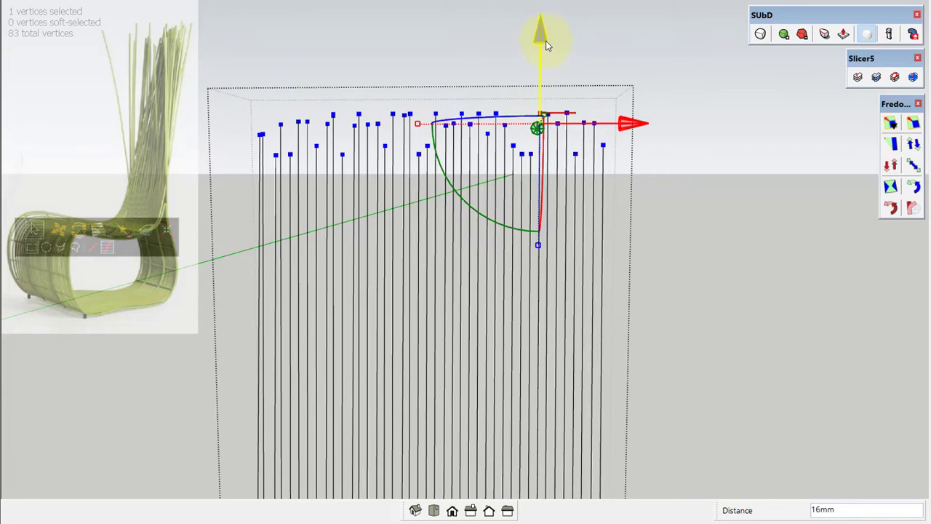
{"action": "mouse_move", "coordinate": [547, 45]}
{"action": "middle_mouse_down"}
{"action": "mouse_move", "coordinate": [400, 177]}
{"action": "mouse_move", "coordinate": [298, 175]}
{"action": "middle_mouse_up"}
{"action": "left_click_drag", "start_coordinate": [244, 111], "coordinate": [295, 176]}
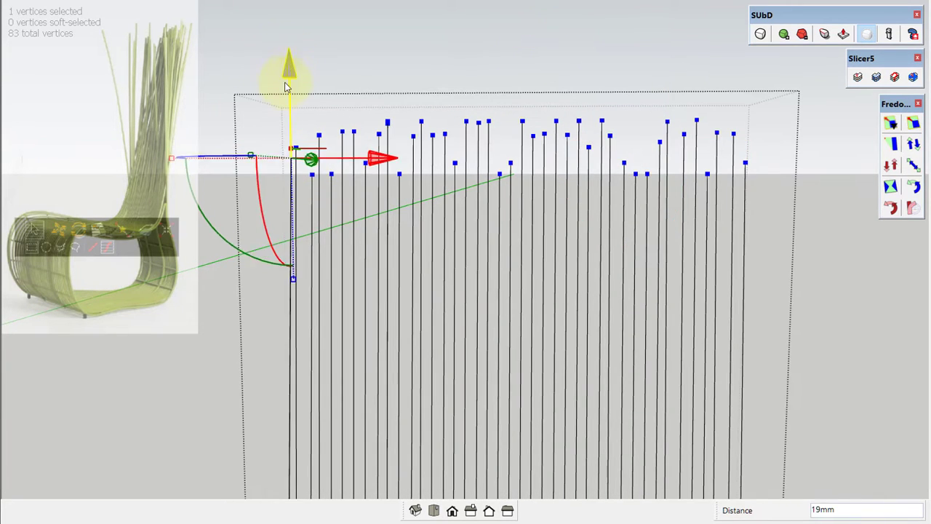
{"action": "left_click", "coordinate": [491, 121]}
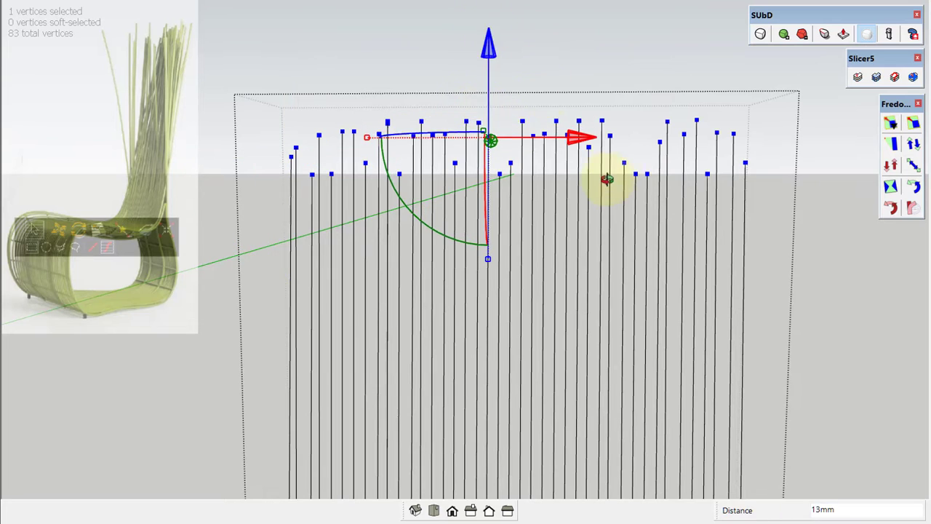
{"action": "left_click_drag", "start_coordinate": [400, 145], "coordinate": [564, 161]}
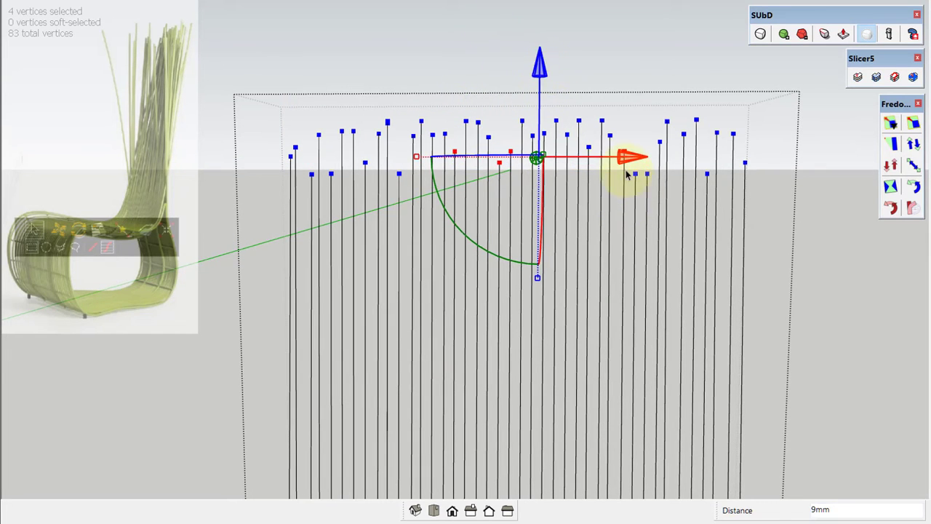
{"action": "left_click", "coordinate": [627, 174]}
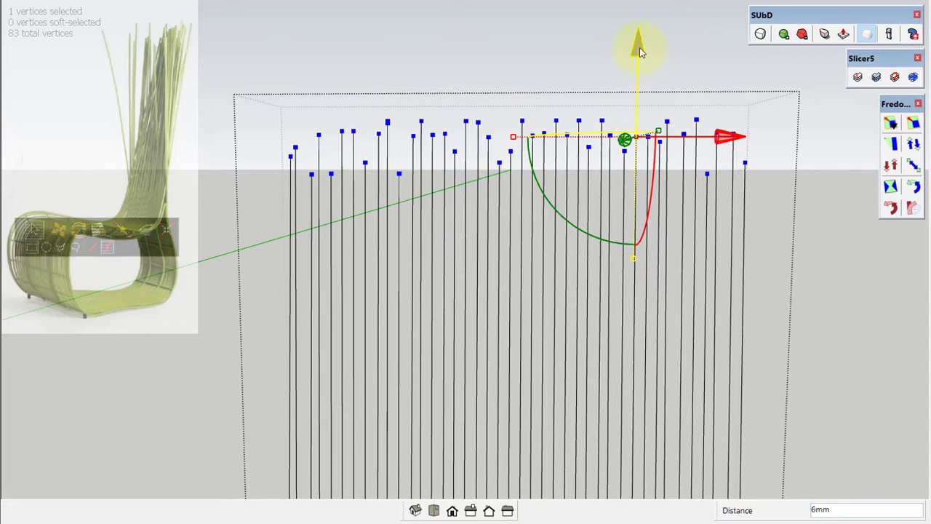
- Box-select the left cluster of strand tips and lift them 15mm along the blue axis
{"action": "middle_click_drag", "start_coordinate": [639, 51], "coordinate": [624, 141]}
{"action": "middle_click_drag", "start_coordinate": [599, 46], "coordinate": [706, 222]}
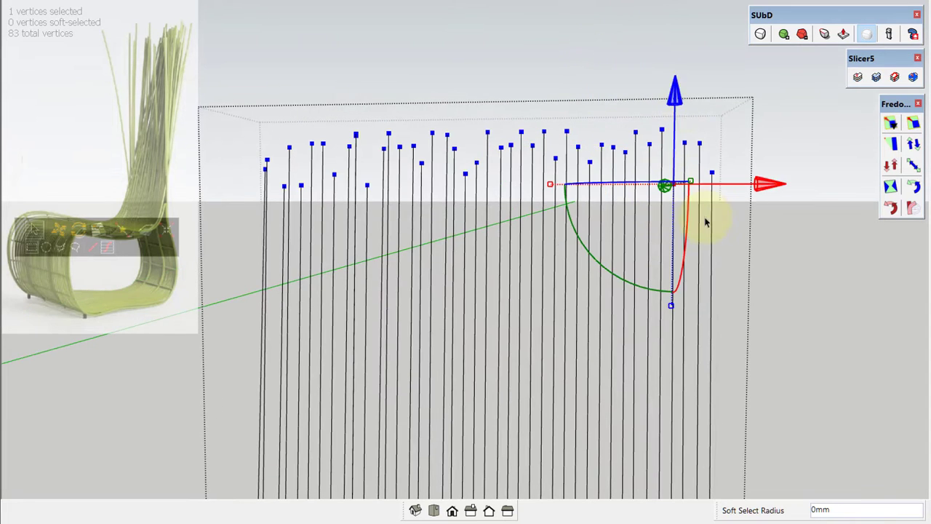
{"action": "middle_click_drag", "start_coordinate": [674, 89], "coordinate": [426, 195]}
{"action": "left_click", "coordinate": [485, 151]}
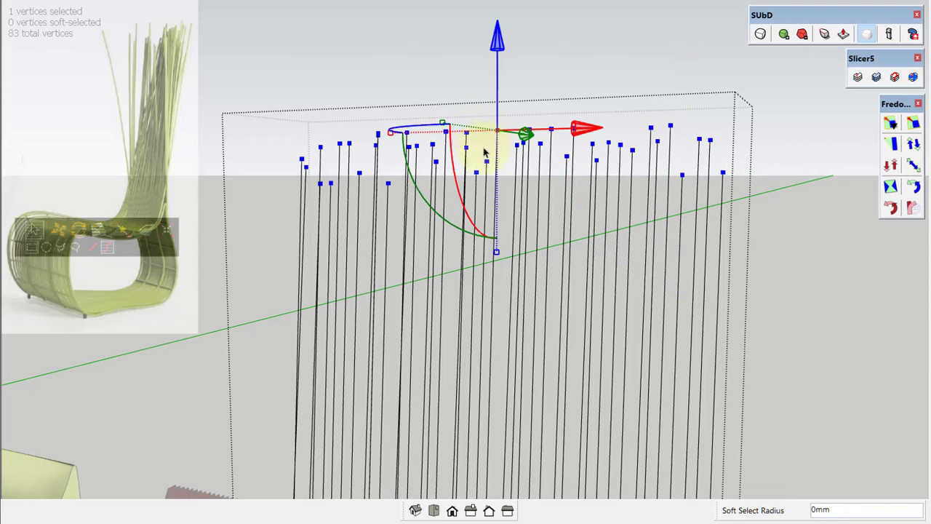
{"action": "left_click", "coordinate": [339, 143], "text": "shift"}
{"action": "left_click", "coordinate": [670, 126], "text": "shift"}
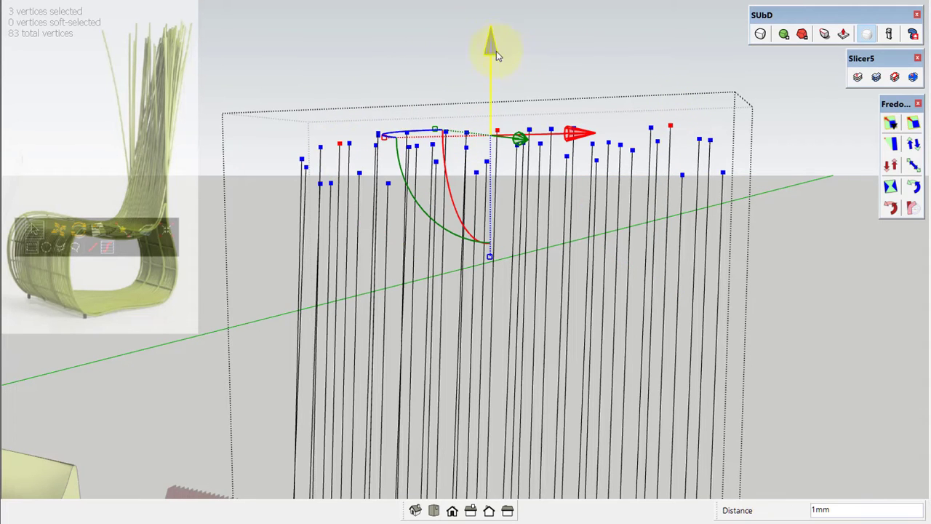
{"action": "middle_click_drag", "start_coordinate": [623, 156], "coordinate": [577, 129]}
{"action": "left_click", "coordinate": [574, 142]}
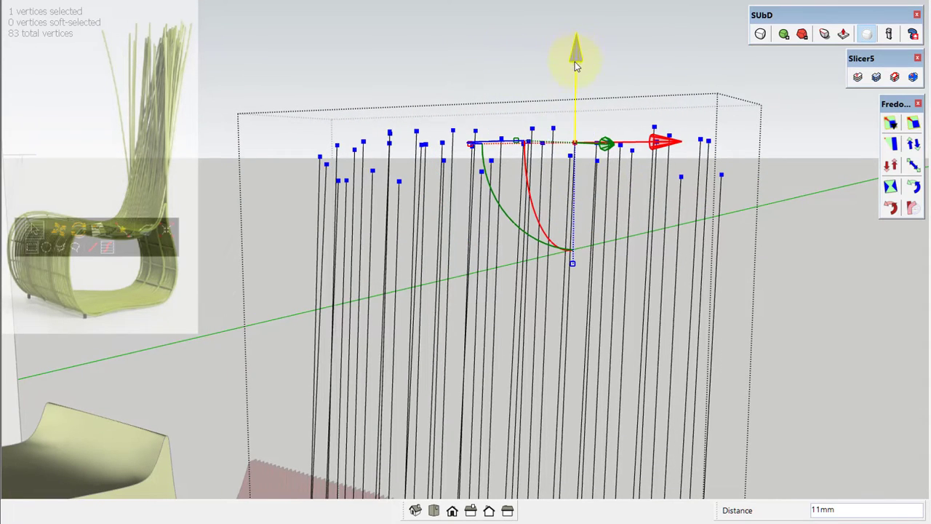
{"action": "left_click", "coordinate": [553, 128]}
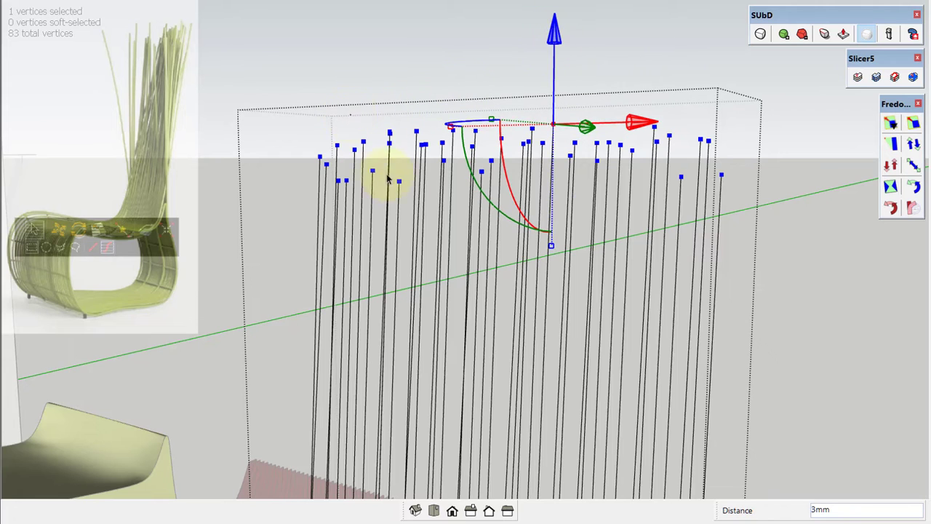
{"action": "left_click_drag", "start_coordinate": [312, 126], "coordinate": [407, 214]}
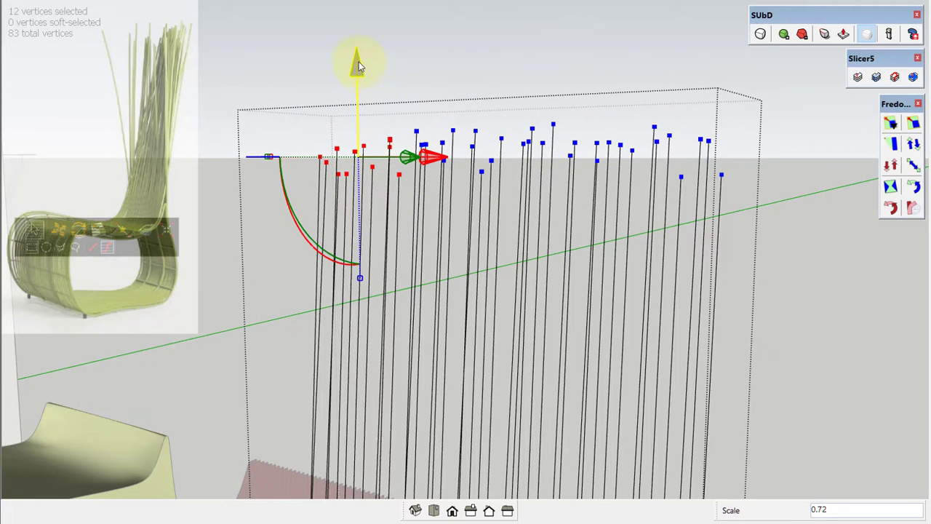
{"action": "left_click_drag", "start_coordinate": [359, 67], "coordinate": [365, 181]}
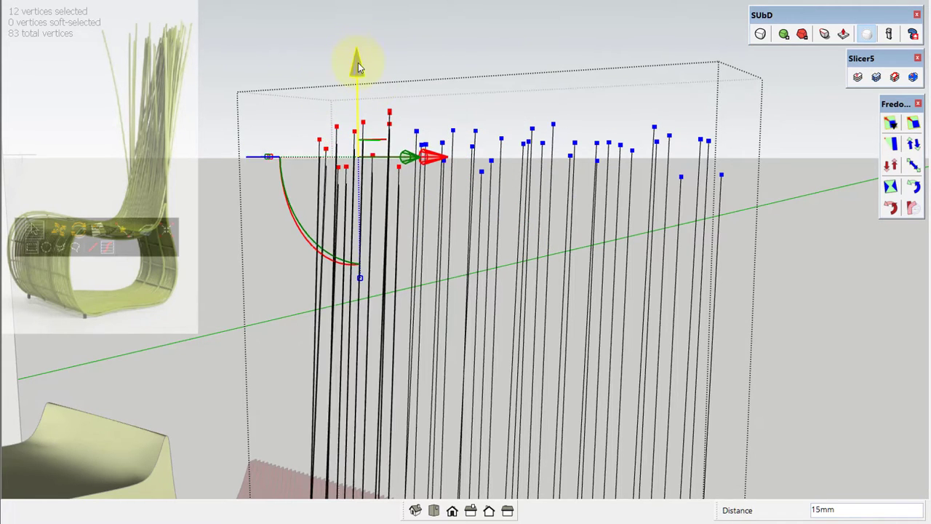
{"action": "middle_click_drag", "start_coordinate": [499, 182], "coordinate": [514, 181]}
- Lower the top row of strand tips 20mm, spread them to 1.20 scale, then raise them about 11mm
{"action": "left_click", "coordinate": [424, 113]}
{"action": "double_click", "coordinate": [429, 137]}
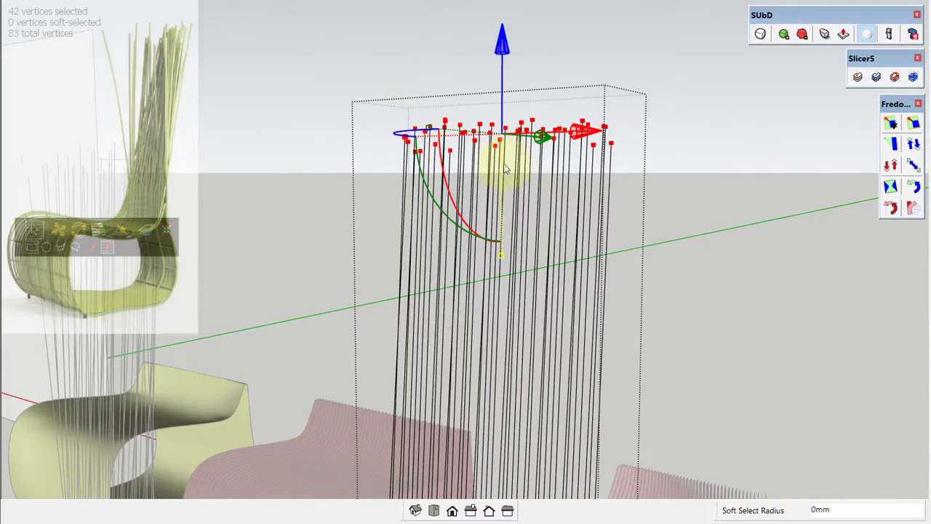
{"action": "left_click_drag", "start_coordinate": [502, 54], "coordinate": [501, 68]}
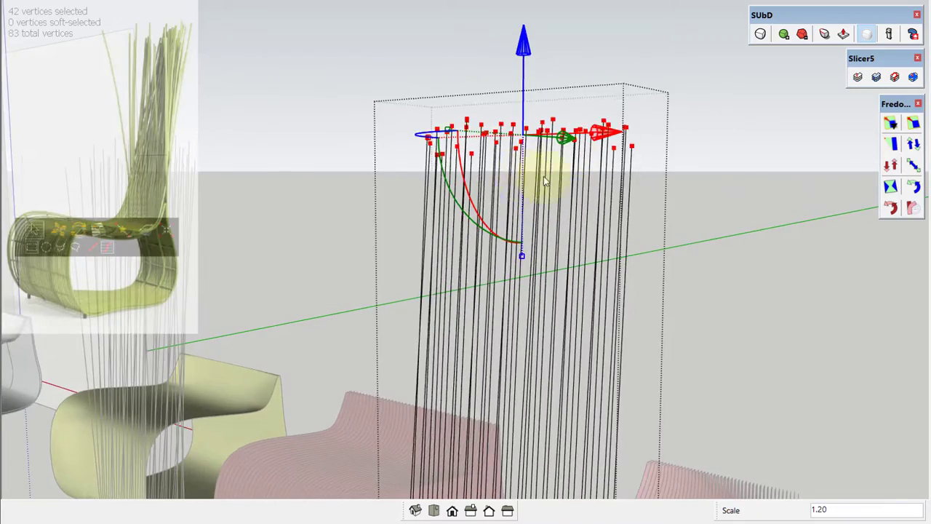
{"action": "mouse_move", "coordinate": [544, 176]}
{"action": "middle_mouse_down"}
{"action": "mouse_move", "coordinate": [357, 201]}
{"action": "mouse_move", "coordinate": [507, 196]}
{"action": "mouse_move", "coordinate": [496, 189]}
{"action": "middle_mouse_up"}
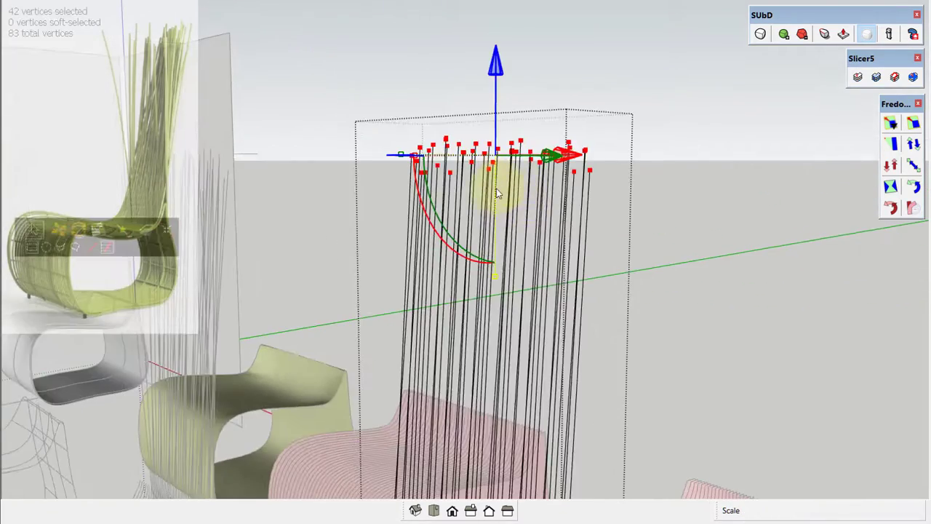
{"action": "left_click_drag", "start_coordinate": [499, 78], "coordinate": [526, 156]}
{"action": "mouse_move", "coordinate": [525, 156]}
{"action": "middle_mouse_down"}
{"action": "mouse_move", "coordinate": [374, 213]}
{"action": "mouse_move", "coordinate": [467, 185]}
{"action": "middle_mouse_up"}
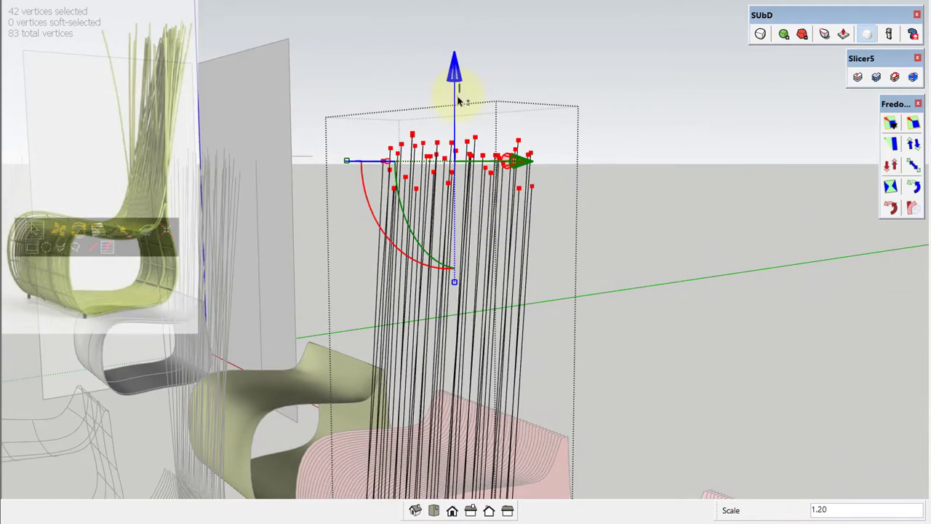
- Reselect all strand tips, narrow their spread and rotate them around the vertical axis
{"action": "mouse_move", "coordinate": [453, 79]}
{"action": "middle_mouse_down"}
{"action": "mouse_move", "coordinate": [557, 128]}
{"action": "mouse_move", "coordinate": [772, 142]}
{"action": "mouse_move", "coordinate": [604, 177]}
{"action": "mouse_move", "coordinate": [593, 146]}
{"action": "middle_mouse_up"}
{"action": "scroll", "coordinate": [592, 146], "scroll_direction": "up", "scroll_amount": 5}
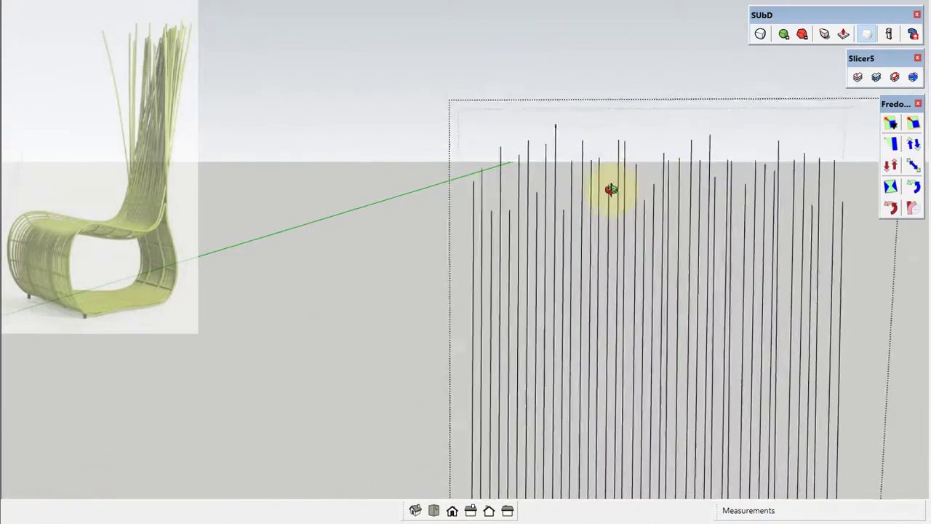
{"action": "scroll", "coordinate": [609, 186], "scroll_direction": "up", "scroll_amount": 3}
{"action": "scroll", "coordinate": [557, 108], "scroll_direction": "down", "scroll_amount": 5}
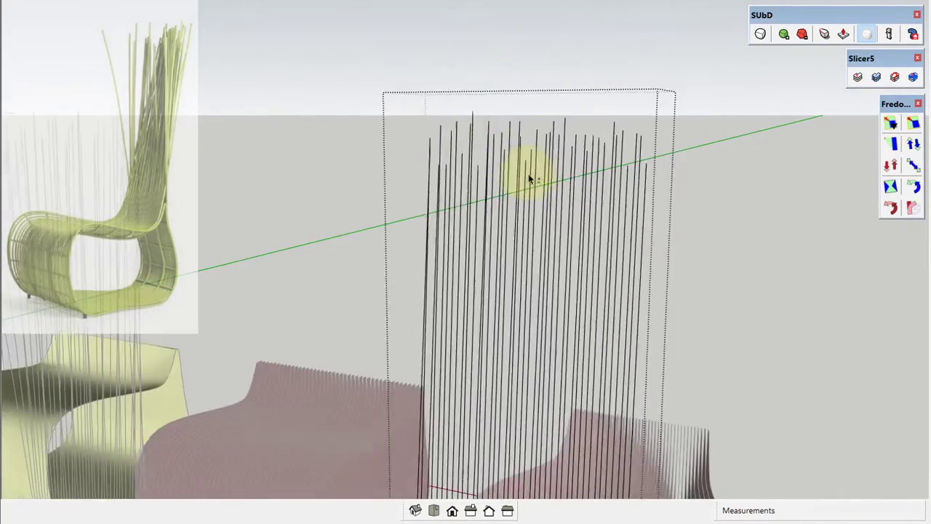
{"action": "left_click_drag", "start_coordinate": [528, 177], "coordinate": [436, 94]}
{"action": "middle_click_drag", "start_coordinate": [436, 94], "coordinate": [676, 150]}
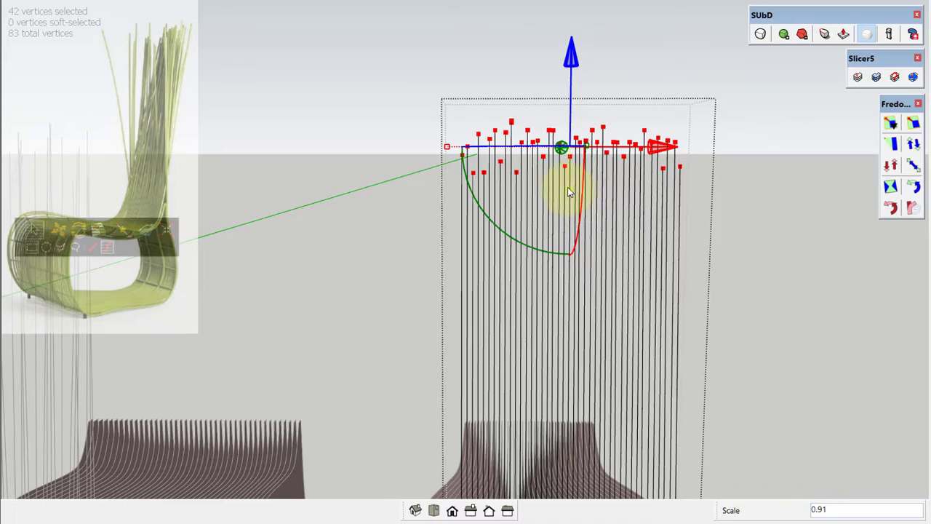
{"action": "mouse_move", "coordinate": [569, 192]}
{"action": "middle_mouse_down"}
{"action": "mouse_move", "coordinate": [634, 208]}
{"action": "mouse_move", "coordinate": [675, 191]}
{"action": "mouse_move", "coordinate": [525, 161]}
{"action": "middle_mouse_up"}
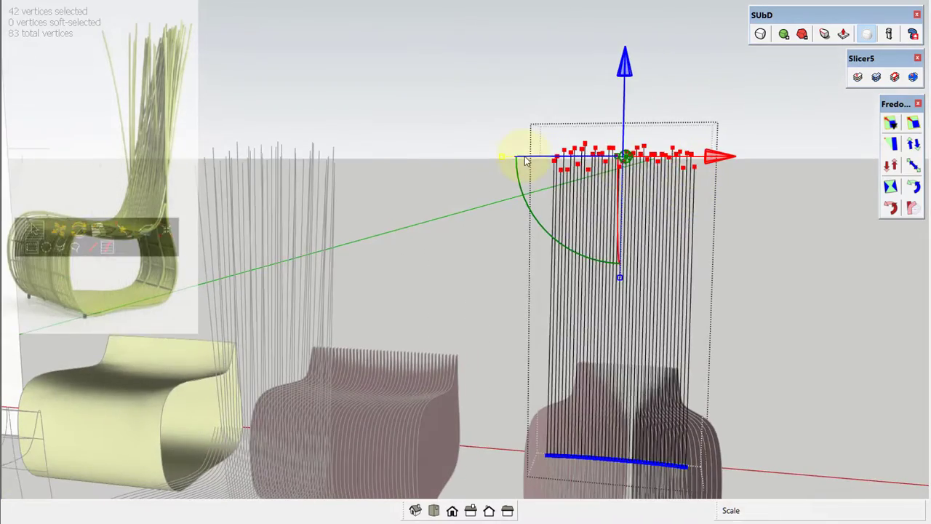
{"action": "left_click_drag", "start_coordinate": [525, 161], "coordinate": [519, 158]}
{"action": "mouse_move", "coordinate": [520, 158]}
{"action": "middle_mouse_down"}
{"action": "mouse_move", "coordinate": [603, 182]}
{"action": "mouse_move", "coordinate": [652, 182]}
{"action": "mouse_move", "coordinate": [642, 138]}
{"action": "mouse_move", "coordinate": [647, 156]}
{"action": "mouse_move", "coordinate": [622, 181]}
{"action": "mouse_move", "coordinate": [518, 177]}
{"action": "mouse_move", "coordinate": [723, 214]}
{"action": "middle_mouse_up"}
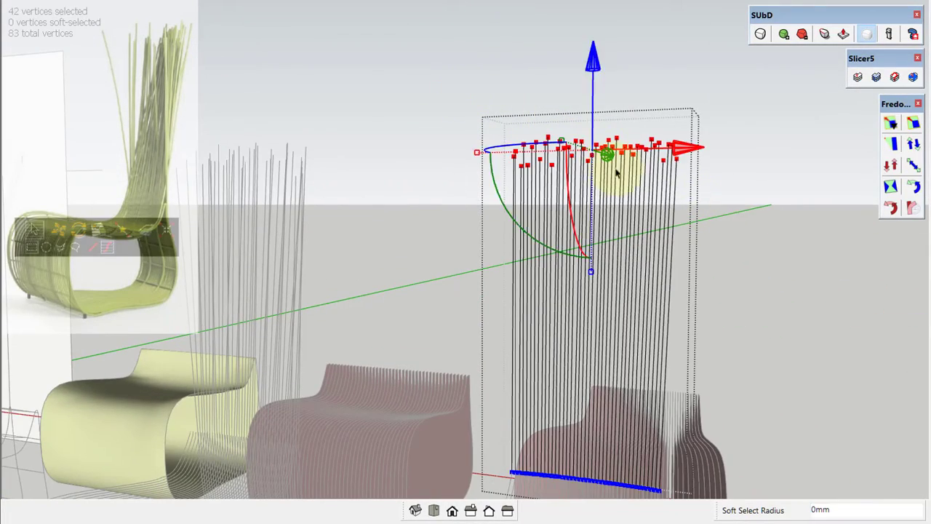
- Spread the strand tips wider to 1.66 scale, raise them 21mm, then pick two single tips
{"action": "left_click_drag", "start_coordinate": [593, 194], "coordinate": [592, 175]}
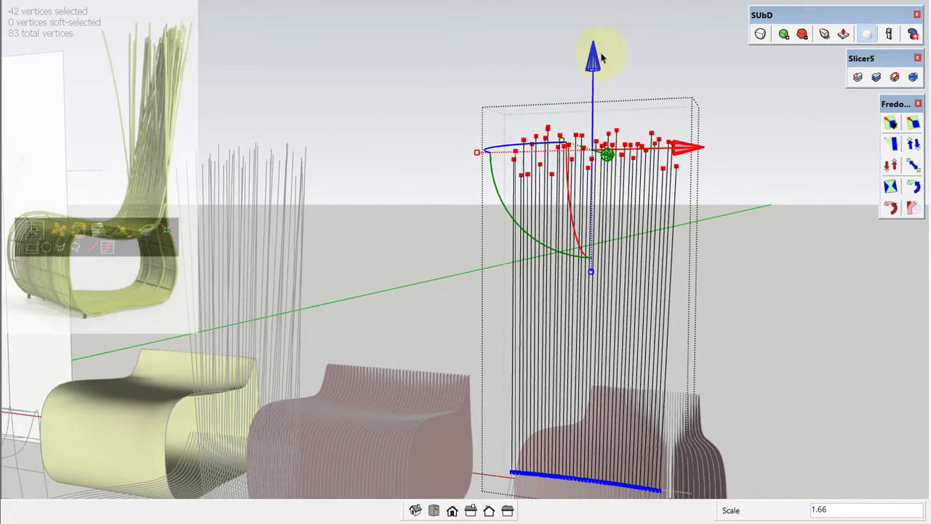
{"action": "left_click_drag", "start_coordinate": [592, 69], "coordinate": [619, 201]}
{"action": "middle_click_drag", "start_coordinate": [619, 201], "coordinate": [516, 157]}
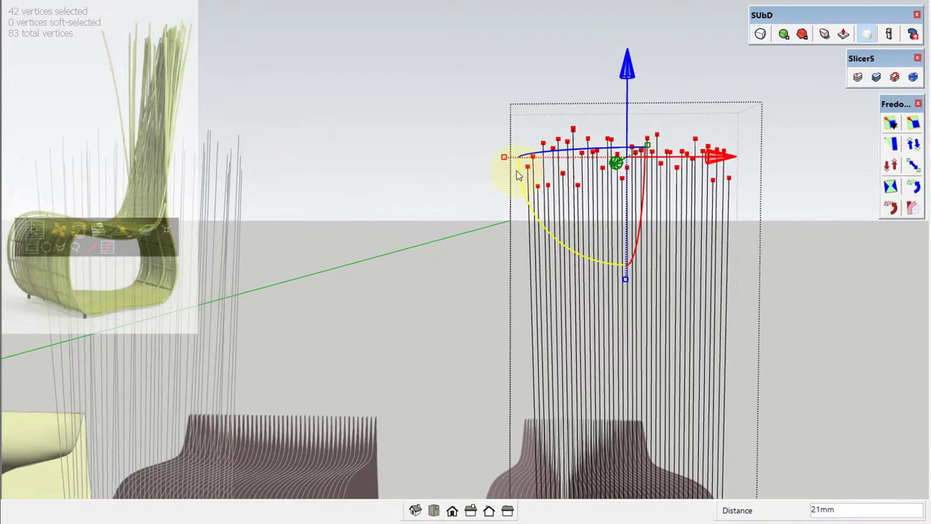
{"action": "left_click", "coordinate": [624, 156]}
{"action": "mouse_move", "coordinate": [624, 156]}
{"action": "middle_mouse_down"}
{"action": "mouse_move", "coordinate": [576, 92]}
{"action": "mouse_move", "coordinate": [744, 260]}
{"action": "middle_mouse_up"}
{"action": "left_click", "coordinate": [551, 150]}
{"action": "left_click", "coordinate": [697, 151], "text": "shift"}
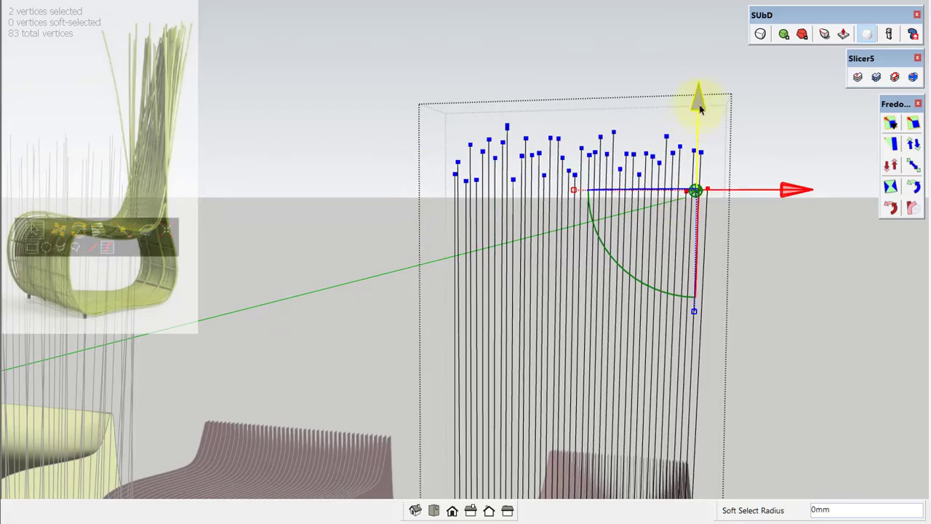
{"action": "mouse_move", "coordinate": [702, 155]}
{"action": "middle_mouse_down"}
{"action": "mouse_move", "coordinate": [224, 253]}
{"action": "mouse_move", "coordinate": [425, 208]}
{"action": "mouse_move", "coordinate": [777, 197]}
{"action": "mouse_move", "coordinate": [692, 139]}
{"action": "mouse_move", "coordinate": [571, 264]}
{"action": "mouse_move", "coordinate": [526, 214]}
{"action": "mouse_move", "coordinate": [521, 178]}
{"action": "mouse_move", "coordinate": [558, 130]}
{"action": "mouse_move", "coordinate": [541, 100]}
{"action": "middle_mouse_up"}
- Scale the bundle's strand tips up by 1.15, then the top row of 42 tips to 1.21
{"action": "double_click", "coordinate": [541, 100]}
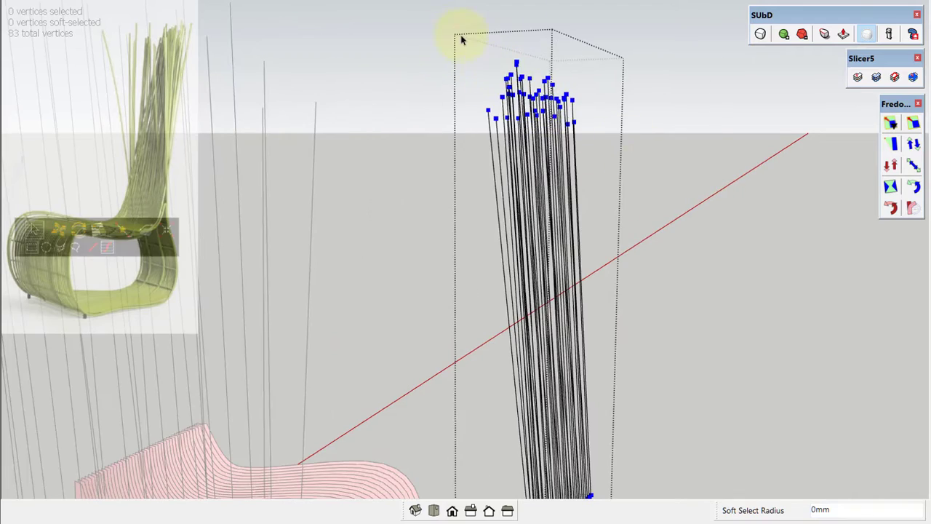
{"action": "middle_click_drag", "start_coordinate": [461, 40], "coordinate": [588, 68]}
{"action": "double_click", "coordinate": [587, 68]}
{"action": "key", "text": "ctrl+a"}
{"action": "left_click_drag", "start_coordinate": [627, 98], "coordinate": [644, 97]}
{"action": "mouse_move", "coordinate": [645, 97]}
{"action": "middle_mouse_down"}
{"action": "mouse_move", "coordinate": [597, 138]}
{"action": "mouse_move", "coordinate": [628, 137]}
{"action": "middle_mouse_up"}
{"action": "double_click", "coordinate": [628, 137]}
{"action": "left_click_drag", "start_coordinate": [653, 130], "coordinate": [536, 136]}
{"action": "mouse_move", "coordinate": [536, 135]}
{"action": "middle_mouse_down"}
{"action": "mouse_move", "coordinate": [561, 138]}
{"action": "mouse_move", "coordinate": [536, 97]}
{"action": "middle_mouse_up"}
- Select the right-hand chair's strand bundle
{"action": "double_click", "coordinate": [599, 128]}
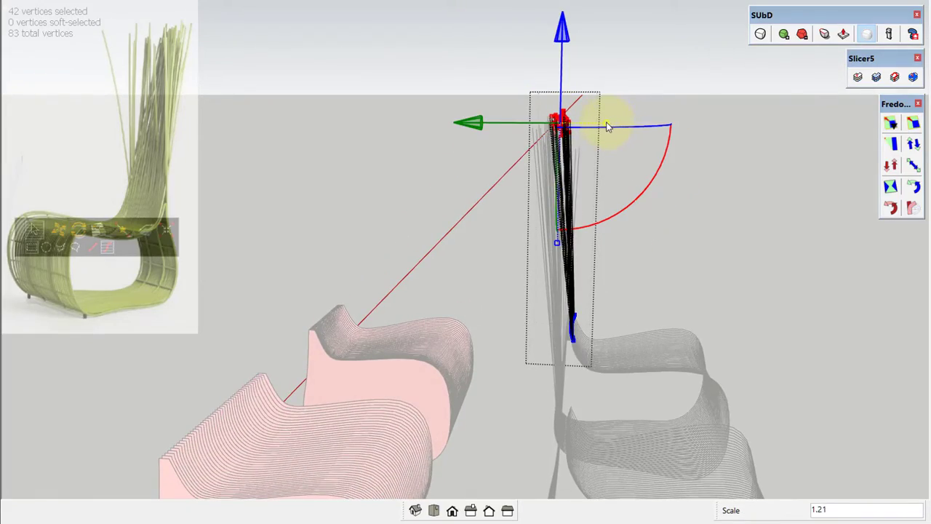
{"action": "mouse_move", "coordinate": [601, 127]}
{"action": "middle_mouse_down"}
{"action": "mouse_move", "coordinate": [533, 134]}
{"action": "mouse_move", "coordinate": [466, 79]}
{"action": "mouse_move", "coordinate": [581, 193]}
{"action": "mouse_move", "coordinate": [678, 169]}
{"action": "mouse_move", "coordinate": [650, 228]}
{"action": "mouse_move", "coordinate": [665, 115]}
{"action": "middle_mouse_up"}
{"action": "left_click", "coordinate": [678, 169]}
- Move the strand bundle left onto the other red sliced seat
{"action": "key", "text": "m"}
{"action": "left_click_drag", "start_coordinate": [665, 114], "coordinate": [579, 110]}
{"action": "type", "text": "100"}
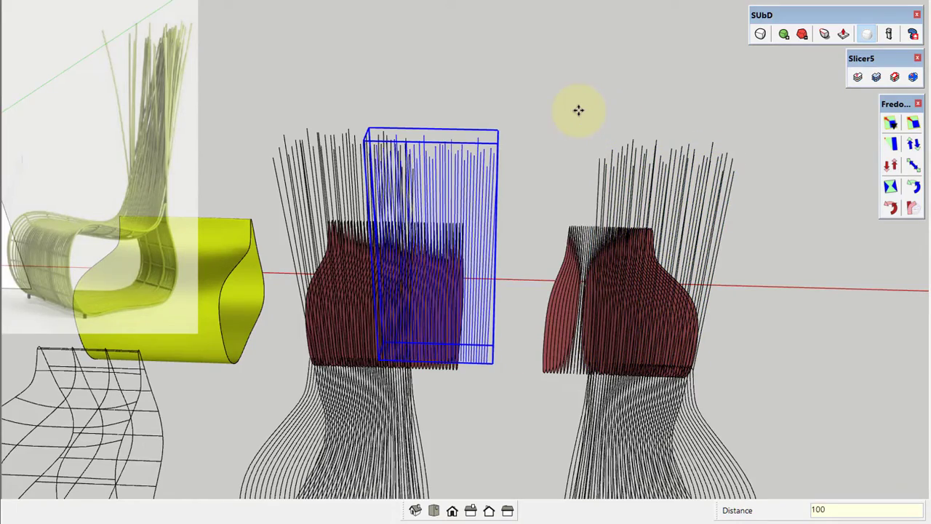
{"action": "key", "text": "Return"}
{"action": "scroll", "coordinate": [405, 183], "scroll_direction": "up", "scroll_amount": 3}
{"action": "mouse_move", "coordinate": [370, 145]}
{"action": "middle_mouse_down"}
{"action": "mouse_move", "coordinate": [276, 150]}
{"action": "mouse_move", "coordinate": [290, 73]}
{"action": "mouse_move", "coordinate": [401, 83]}
{"action": "mouse_move", "coordinate": [329, 162]}
{"action": "middle_mouse_up"}
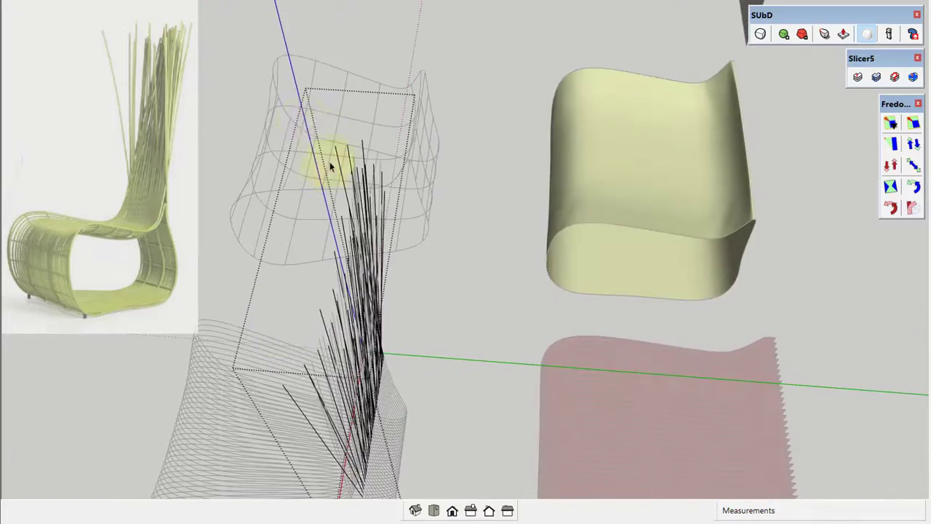
{"action": "middle_click_drag", "start_coordinate": [378, 249], "coordinate": [426, 208]}
- Spread the bundle's upper strand tips to 1.51 scale and shift them 22mm
{"action": "key", "text": "v"}
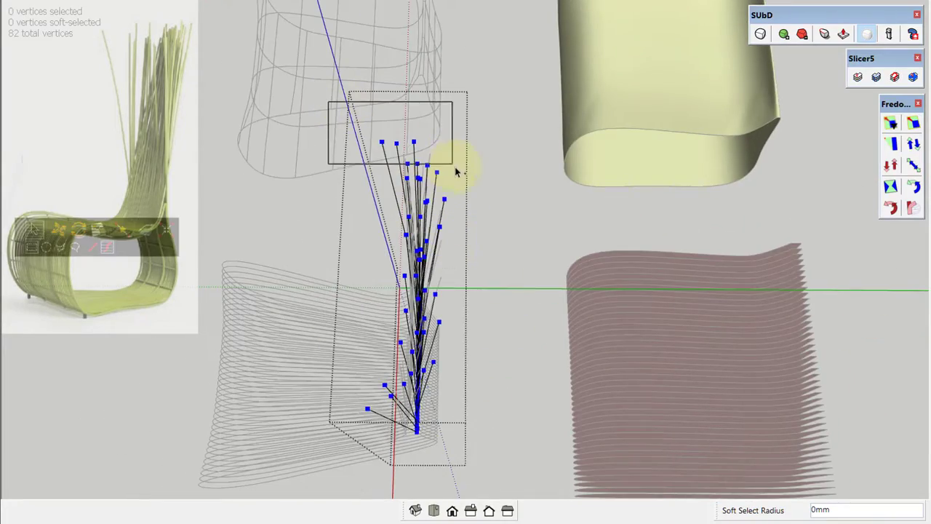
{"action": "left_click_drag", "start_coordinate": [328, 102], "coordinate": [456, 171]}
{"action": "mouse_move", "coordinate": [456, 171]}
{"action": "middle_mouse_down"}
{"action": "mouse_move", "coordinate": [453, 218]}
{"action": "mouse_move", "coordinate": [480, 382]}
{"action": "mouse_move", "coordinate": [420, 312]}
{"action": "middle_mouse_up"}
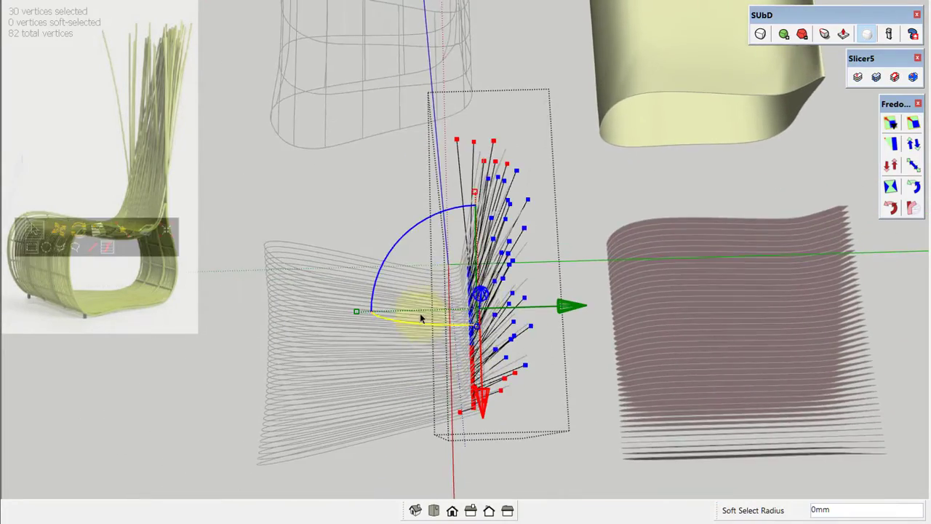
{"action": "mouse_move", "coordinate": [420, 313]}
{"action": "left_mouse_down"}
{"action": "mouse_move", "coordinate": [400, 367]}
{"action": "mouse_move", "coordinate": [380, 374]}
{"action": "mouse_move", "coordinate": [489, 316]}
{"action": "left_mouse_up"}
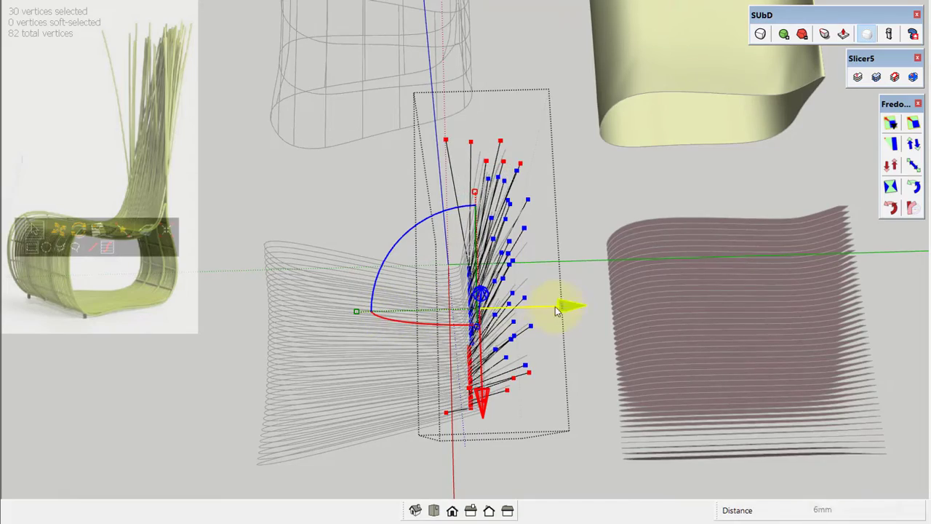
{"action": "left_click_drag", "start_coordinate": [557, 312], "coordinate": [557, 366]}
{"action": "key", "text": "space"}
{"action": "mouse_move", "coordinate": [557, 366]}
{"action": "middle_mouse_down"}
{"action": "mouse_move", "coordinate": [437, 229]}
{"action": "mouse_move", "coordinate": [462, 267]}
{"action": "mouse_move", "coordinate": [360, 279]}
{"action": "mouse_move", "coordinate": [536, 286]}
{"action": "mouse_move", "coordinate": [525, 262]}
{"action": "mouse_move", "coordinate": [563, 159]}
{"action": "middle_mouse_up"}
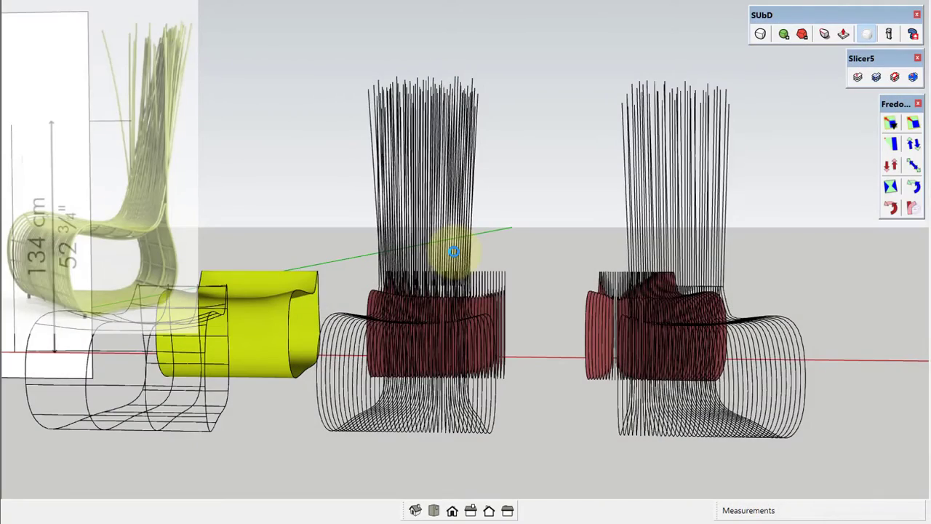
- Move the wire chair 2000mm left toward the white seat
{"action": "mouse_move", "coordinate": [452, 252]}
{"action": "middle_mouse_down"}
{"action": "mouse_move", "coordinate": [474, 297]}
{"action": "mouse_move", "coordinate": [385, 266]}
{"action": "mouse_move", "coordinate": [208, 229]}
{"action": "mouse_move", "coordinate": [557, 452]}
{"action": "middle_mouse_up"}
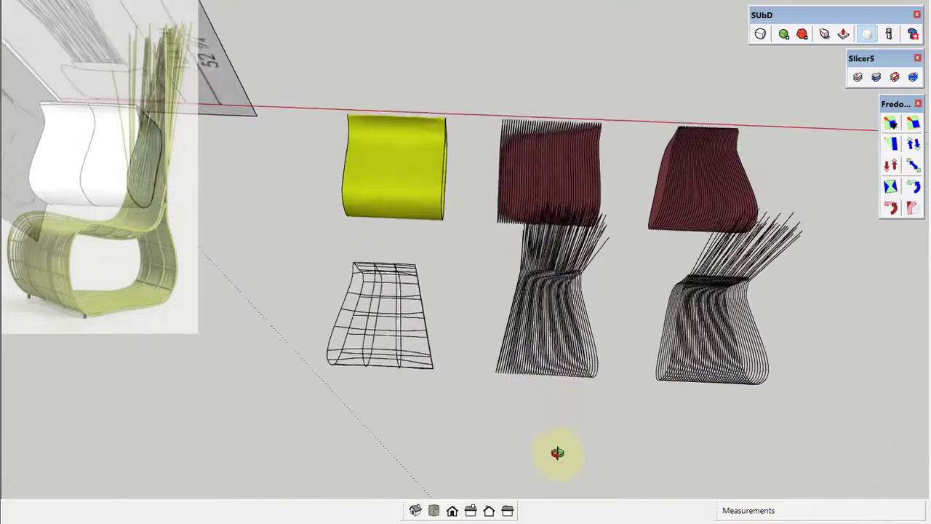
{"action": "left_click", "coordinate": [578, 411]}
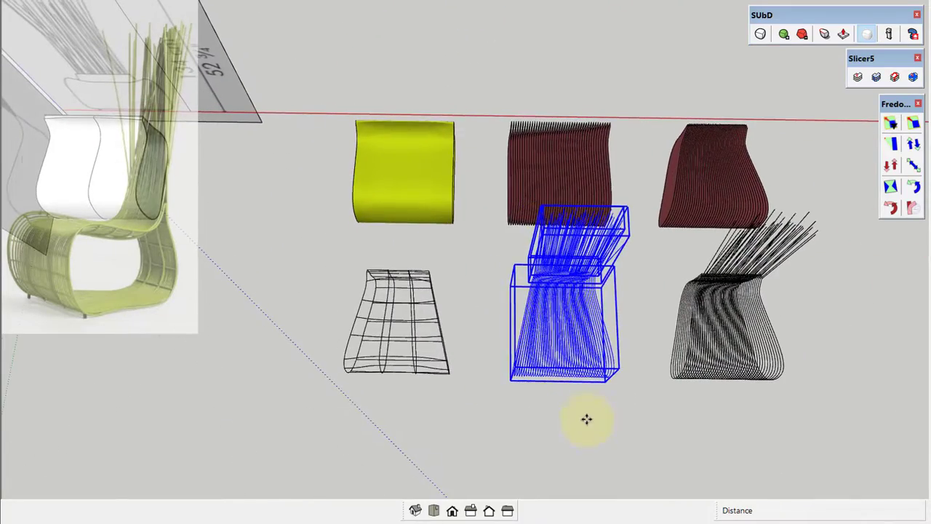
{"action": "left_click", "coordinate": [426, 420]}
{"action": "middle_click_drag", "start_coordinate": [425, 419], "coordinate": [657, 463], "text": "shift"}
{"action": "middle_click_drag", "start_coordinate": [549, 320], "coordinate": [665, 391], "text": "shift"}
{"action": "left_click", "coordinate": [683, 391]}
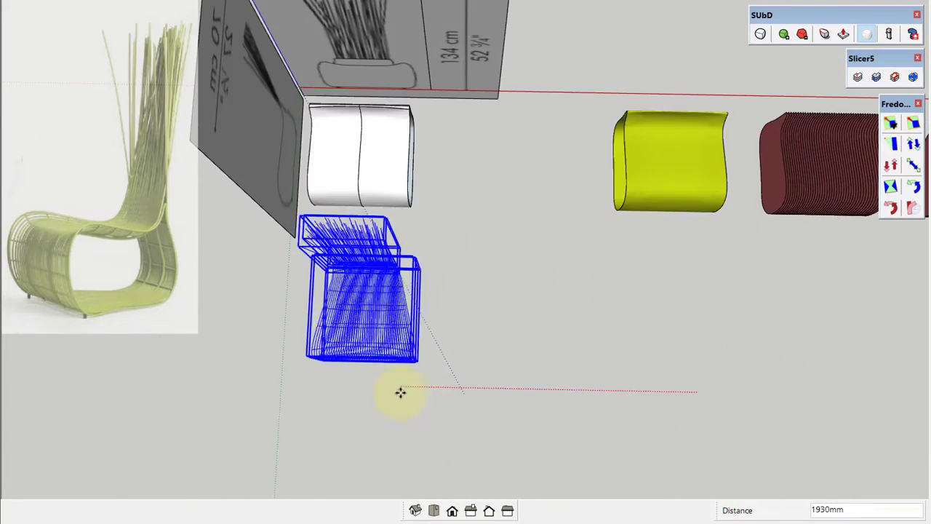
{"action": "type", "text": "00"}
{"action": "key", "text": "Return"}
- Move the chair along the green axis by a typed distance
{"action": "left_click", "coordinate": [431, 358]}
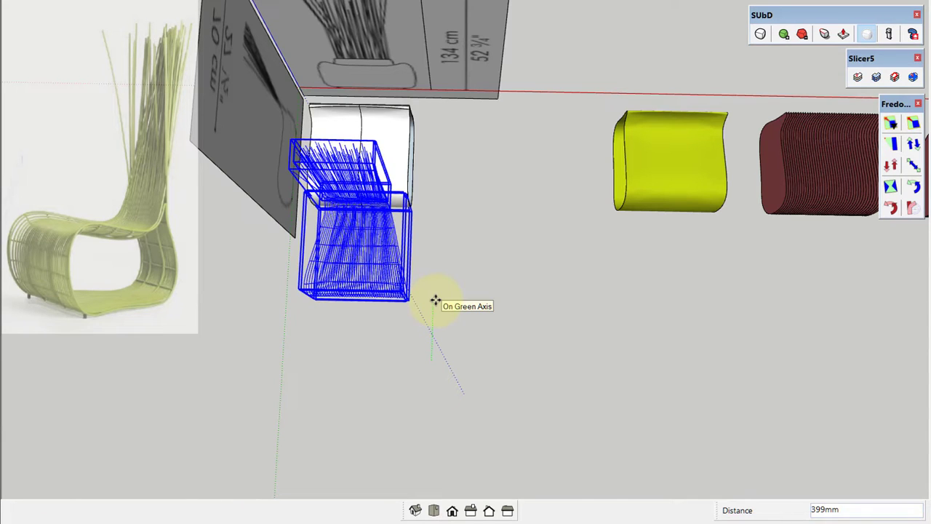
{"action": "type", "text": "000"}
{"action": "key", "text": "Return"}
{"action": "mouse_move", "coordinate": [428, 141]}
{"action": "middle_mouse_down"}
{"action": "mouse_move", "coordinate": [424, 255]}
{"action": "mouse_move", "coordinate": [368, 261]}
{"action": "middle_mouse_up"}
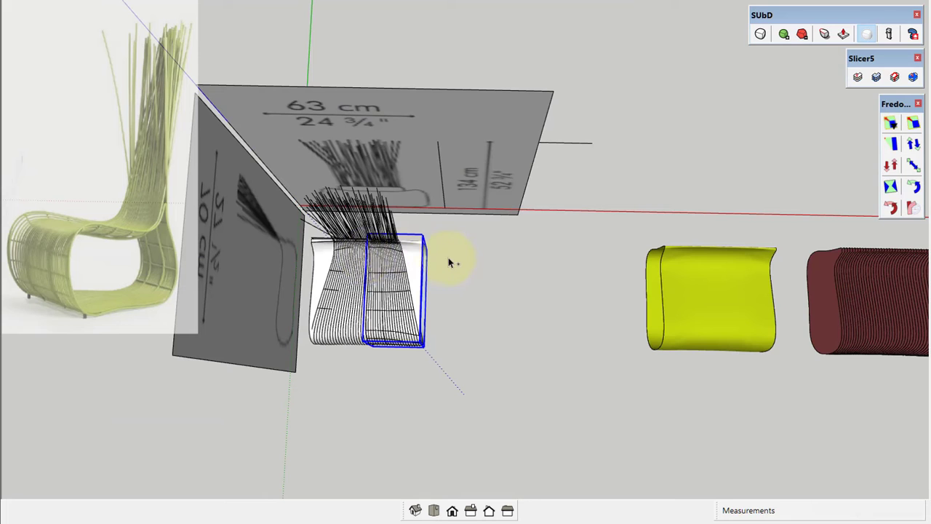
{"action": "middle_click_drag", "start_coordinate": [317, 248], "coordinate": [432, 315]}
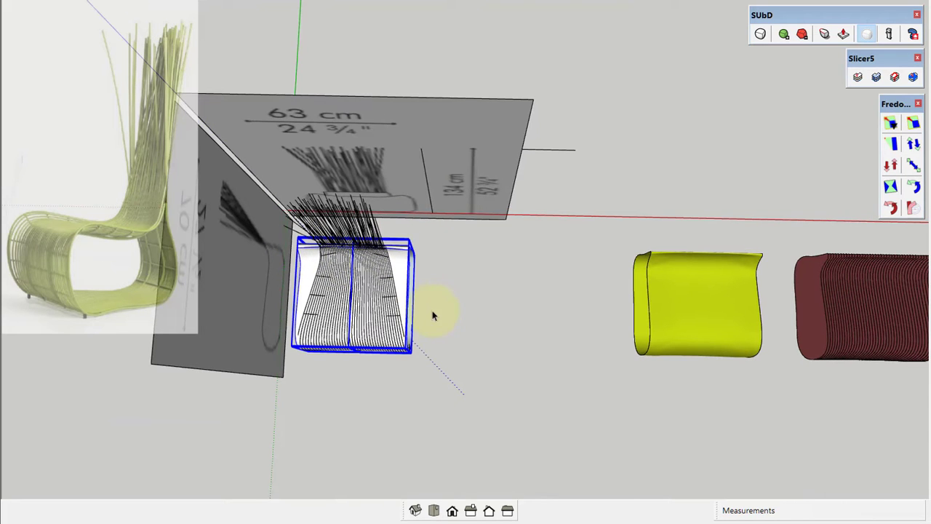
- Shift the white surface model about 4862 mm right along the red axis
{"action": "left_click", "coordinate": [414, 293]}
{"action": "middle_click_drag", "start_coordinate": [687, 269], "coordinate": [773, 223]}
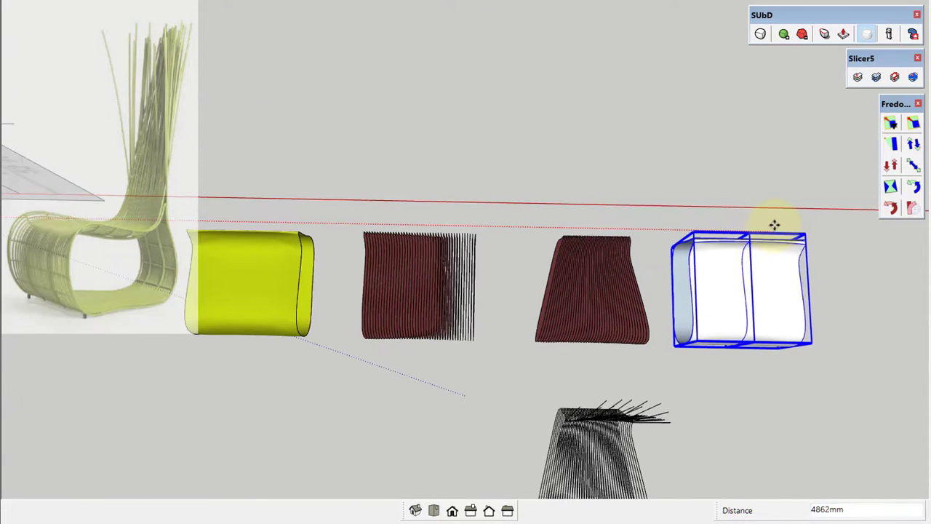
{"action": "key", "text": "Return"}
- Orbit and zoom beneath the wireframe seat to reach its base corners
{"action": "mouse_move", "coordinate": [528, 145]}
{"action": "middle_mouse_down"}
{"action": "mouse_move", "coordinate": [550, 381]}
{"action": "mouse_move", "coordinate": [669, 264]}
{"action": "mouse_move", "coordinate": [718, 156]}
{"action": "mouse_move", "coordinate": [220, 170]}
{"action": "mouse_move", "coordinate": [204, 211]}
{"action": "mouse_move", "coordinate": [206, 197]}
{"action": "mouse_move", "coordinate": [567, 331]}
{"action": "mouse_move", "coordinate": [551, 301]}
{"action": "mouse_move", "coordinate": [565, 354]}
{"action": "mouse_move", "coordinate": [665, 353]}
{"action": "mouse_move", "coordinate": [627, 359]}
{"action": "mouse_move", "coordinate": [618, 386]}
{"action": "mouse_move", "coordinate": [608, 347]}
{"action": "mouse_move", "coordinate": [565, 386]}
{"action": "mouse_move", "coordinate": [568, 369]}
{"action": "mouse_move", "coordinate": [626, 374]}
{"action": "mouse_move", "coordinate": [628, 366]}
{"action": "mouse_move", "coordinate": [614, 289]}
{"action": "mouse_move", "coordinate": [589, 270]}
{"action": "mouse_move", "coordinate": [603, 275]}
{"action": "mouse_move", "coordinate": [600, 308]}
{"action": "mouse_move", "coordinate": [601, 266]}
{"action": "mouse_move", "coordinate": [543, 232]}
{"action": "middle_mouse_up"}
{"action": "scroll", "coordinate": [598, 273], "scroll_direction": "up", "scroll_amount": 3}
{"action": "scroll", "coordinate": [603, 248], "scroll_direction": "up", "scroll_amount": 3}
{"action": "mouse_move", "coordinate": [438, 230]}
{"action": "middle_mouse_down"}
{"action": "mouse_move", "coordinate": [669, 211]}
{"action": "mouse_move", "coordinate": [556, 328]}
{"action": "middle_mouse_up"}
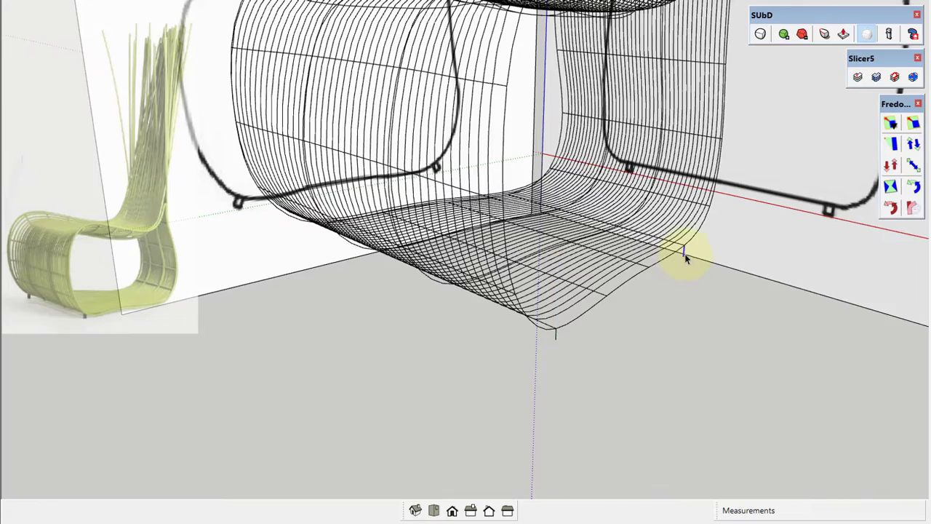
{"action": "scroll", "coordinate": [558, 335], "scroll_direction": "up", "scroll_amount": 3}
{"action": "mouse_move", "coordinate": [560, 333]}
{"action": "middle_mouse_down"}
{"action": "mouse_move", "coordinate": [572, 395]}
{"action": "mouse_move", "coordinate": [561, 388]}
{"action": "middle_mouse_up"}
{"action": "scroll", "coordinate": [569, 399], "scroll_direction": "up", "scroll_amount": 3}
{"action": "scroll", "coordinate": [547, 391], "scroll_direction": "down", "scroll_amount": 3}
{"action": "scroll", "coordinate": [507, 343], "scroll_direction": "up", "scroll_amount": 3}
{"action": "mouse_move", "coordinate": [507, 343]}
{"action": "middle_mouse_down"}
{"action": "mouse_move", "coordinate": [703, 364]}
{"action": "mouse_move", "coordinate": [692, 249]}
{"action": "mouse_move", "coordinate": [443, 339]}
{"action": "mouse_move", "coordinate": [405, 338]}
{"action": "mouse_move", "coordinate": [358, 240]}
{"action": "mouse_move", "coordinate": [336, 249]}
{"action": "middle_mouse_up"}
- With the Line tool (L), draw short vertical leg lines at the four bottom corners
{"action": "key", "text": "l"}
{"action": "middle_click_drag", "start_coordinate": [756, 136], "coordinate": [425, 151]}
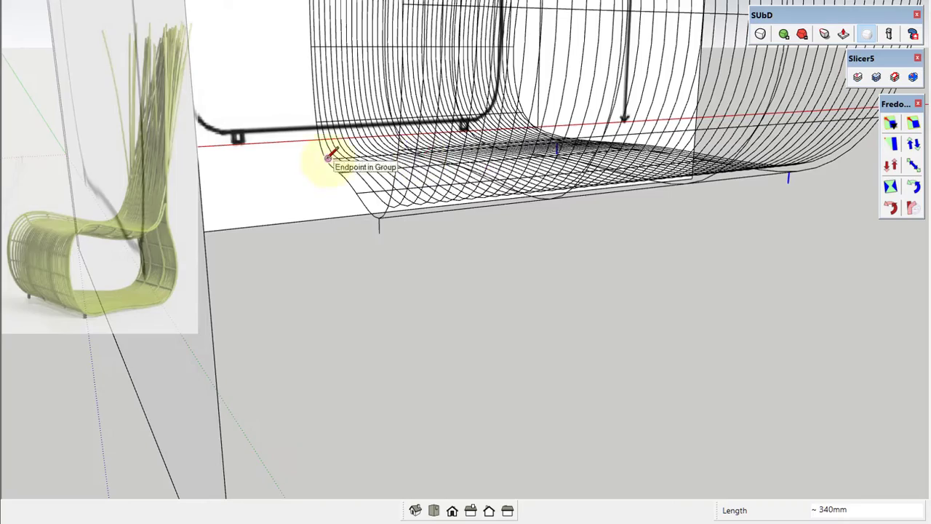
{"action": "scroll", "coordinate": [328, 157], "scroll_direction": "up", "scroll_amount": 2}
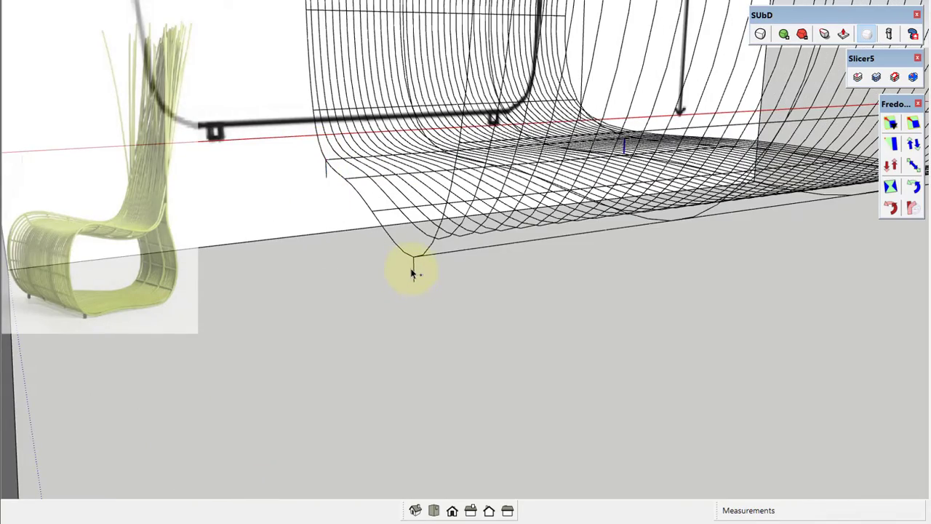
{"action": "middle_click_drag", "start_coordinate": [367, 204], "coordinate": [380, 323]}
{"action": "scroll", "coordinate": [327, 233], "scroll_direction": "up", "scroll_amount": 2}
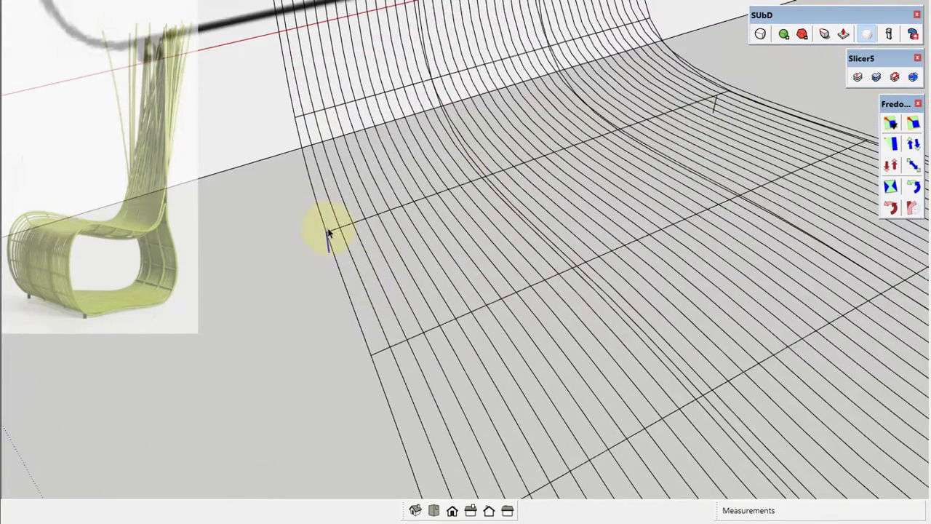
{"action": "scroll", "coordinate": [332, 228], "scroll_direction": "up", "scroll_amount": 2}
{"action": "scroll", "coordinate": [342, 228], "scroll_direction": "up", "scroll_amount": 1}
{"action": "scroll", "coordinate": [346, 227], "scroll_direction": "up", "scroll_amount": 2}
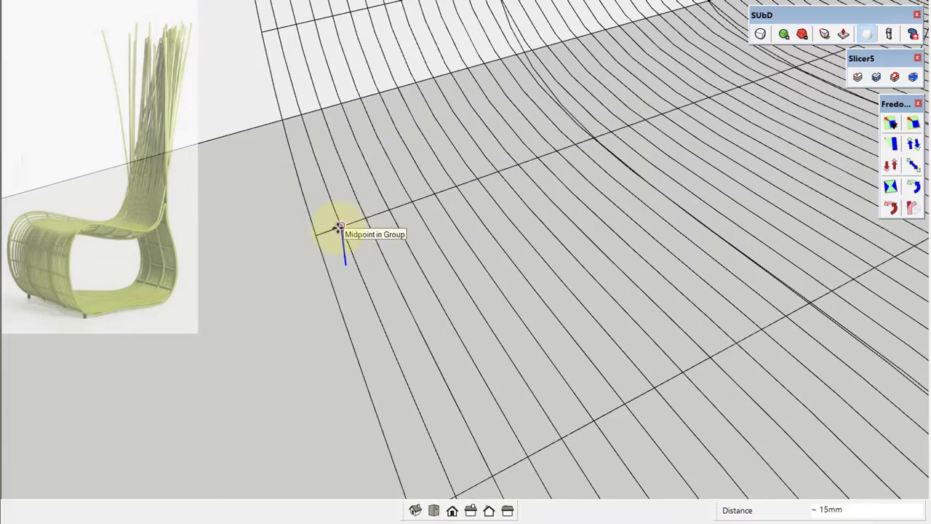
{"action": "mouse_move", "coordinate": [342, 227]}
{"action": "middle_mouse_down"}
{"action": "mouse_move", "coordinate": [332, 326]}
{"action": "mouse_move", "coordinate": [360, 225]}
{"action": "mouse_move", "coordinate": [453, 148]}
{"action": "mouse_move", "coordinate": [379, 153]}
{"action": "middle_mouse_up"}
{"action": "scroll", "coordinate": [374, 148], "scroll_direction": "down", "scroll_amount": 1}
{"action": "scroll", "coordinate": [371, 145], "scroll_direction": "down", "scroll_amount": 3}
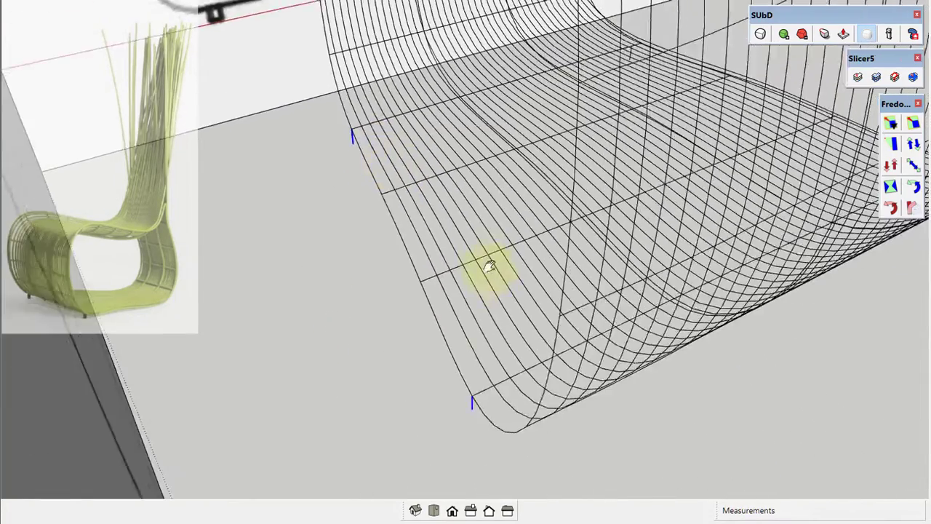
{"action": "scroll", "coordinate": [472, 390], "scroll_direction": "up", "scroll_amount": 1}
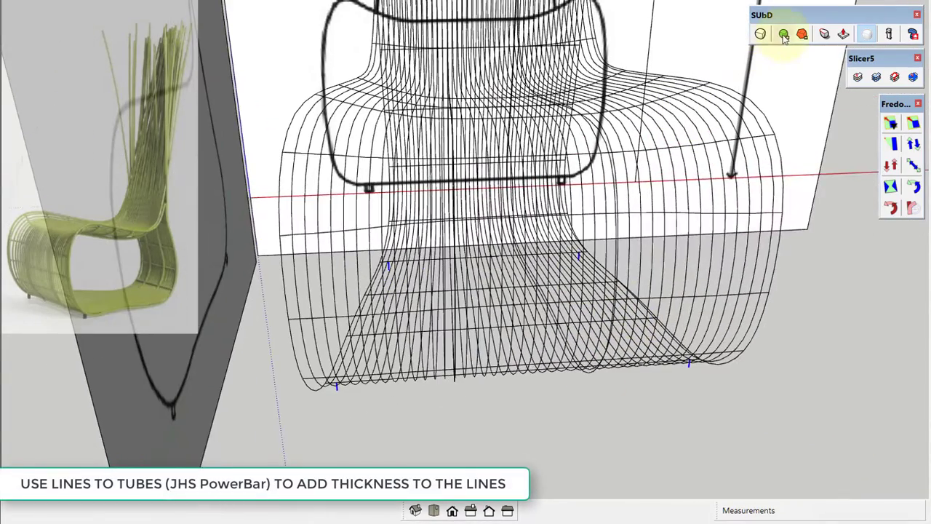
- Enable the JHS PowerBar toolbar and place its palette clear of the model
{"action": "right_click", "coordinate": [778, 37]}
{"action": "scroll", "coordinate": [898, 284], "scroll_direction": "down", "scroll_amount": 3}
{"action": "left_click", "coordinate": [884, 375]}
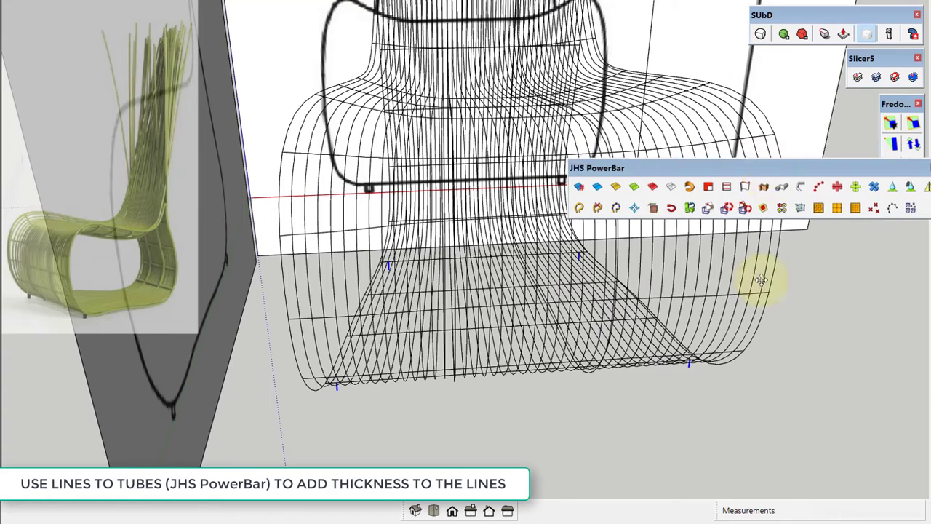
{"action": "left_click_drag", "start_coordinate": [728, 154], "coordinate": [700, 440]}
- Turn the leg lines into tubes with Lines to Tubes, diameter 8
{"action": "left_click", "coordinate": [756, 461]}
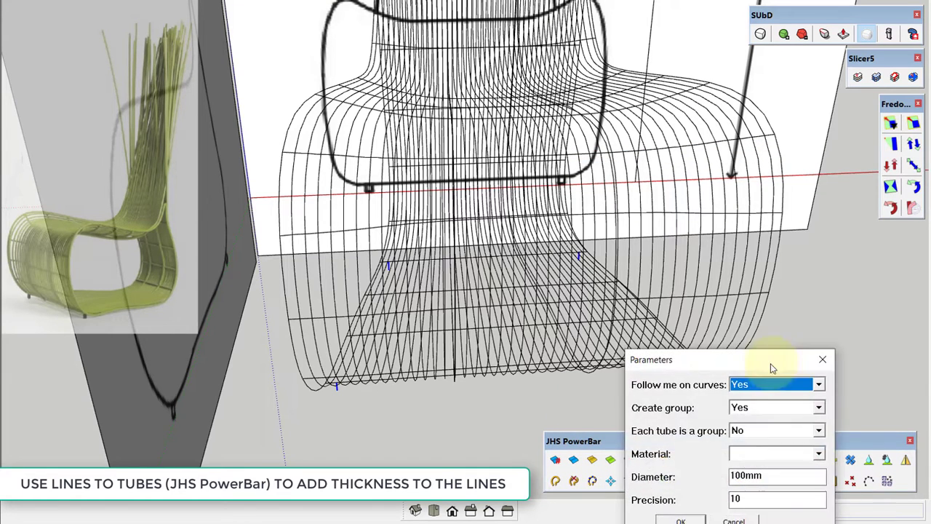
{"action": "left_click_drag", "start_coordinate": [769, 359], "coordinate": [809, 208]}
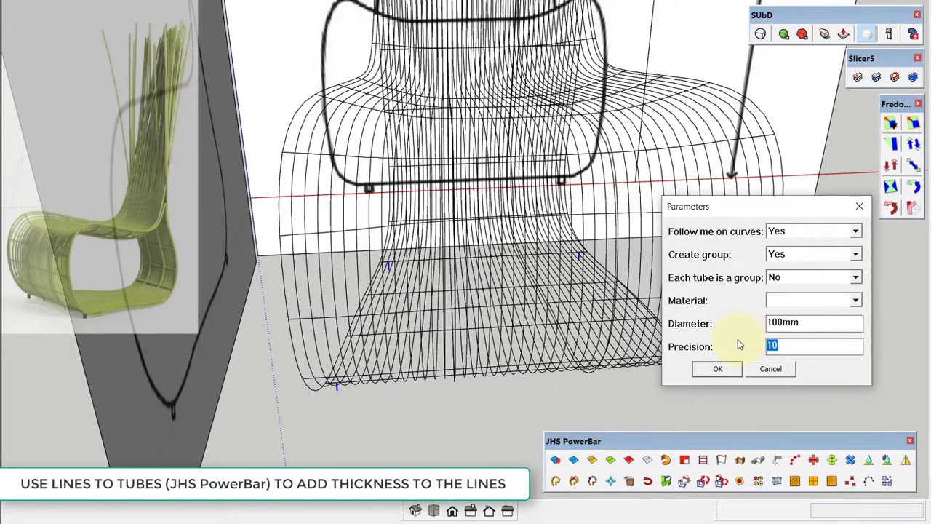
{"action": "type", "text": "8"}
{"action": "double_click", "coordinate": [815, 323]}
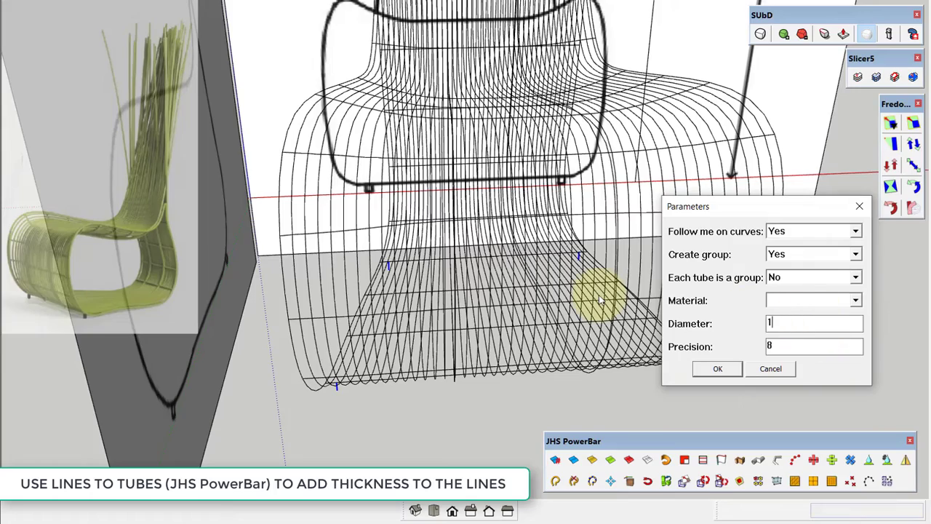
{"action": "type", "text": "5"}
{"action": "left_click", "coordinate": [710, 375]}
- Move the ribbed chair 2000 mm along the green axis, then tube the frame grid lines
{"action": "scroll", "coordinate": [680, 374], "scroll_direction": "up", "scroll_amount": 2}
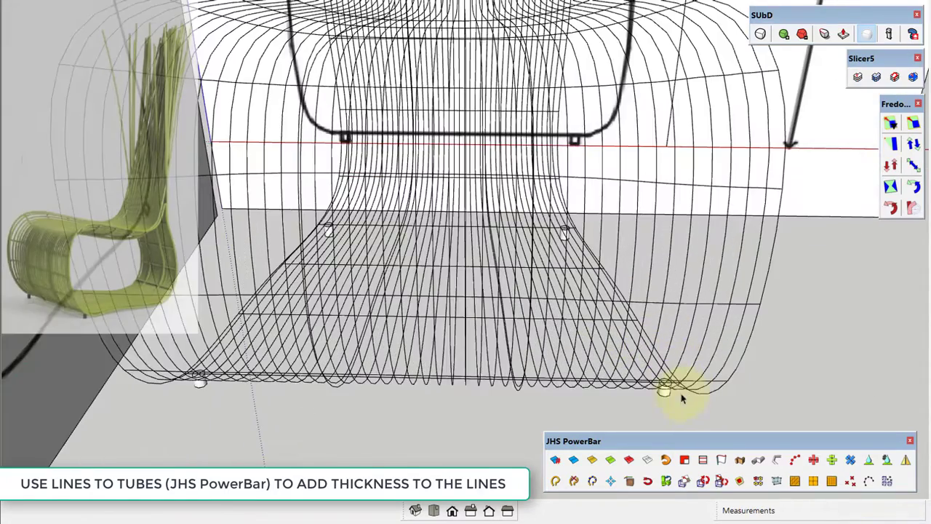
{"action": "mouse_move", "coordinate": [661, 391]}
{"action": "middle_mouse_down"}
{"action": "mouse_move", "coordinate": [485, 341]}
{"action": "mouse_move", "coordinate": [479, 215]}
{"action": "middle_mouse_up"}
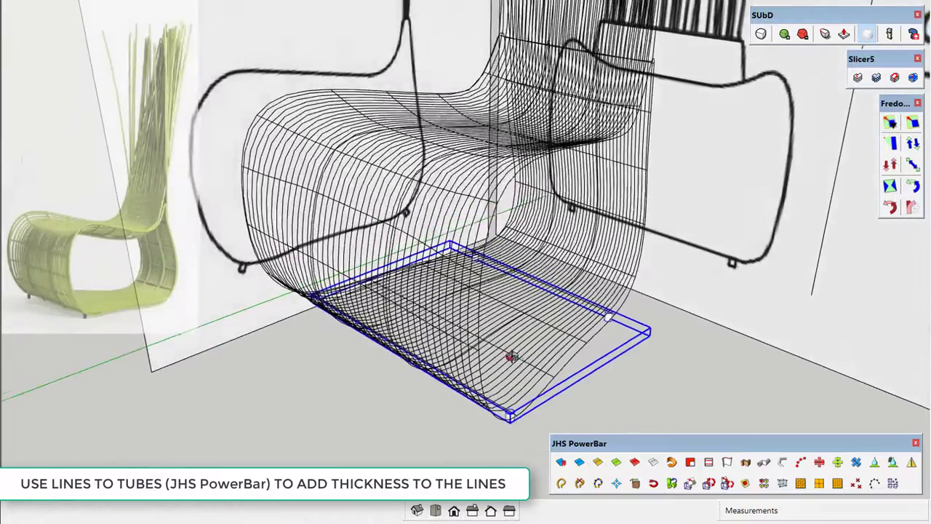
{"action": "left_click", "coordinate": [479, 216]}
{"action": "key", "text": "m"}
{"action": "left_click", "coordinate": [726, 386]}
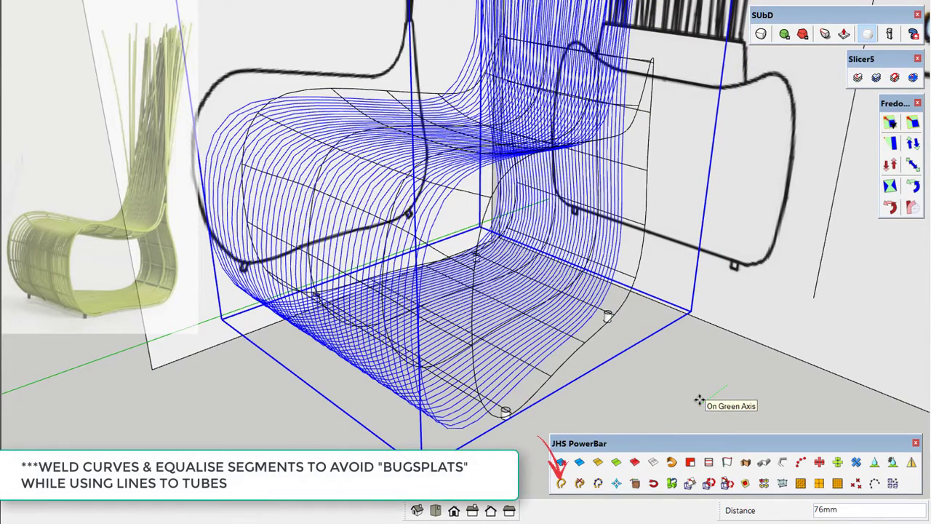
{"action": "key", "text": "Return"}
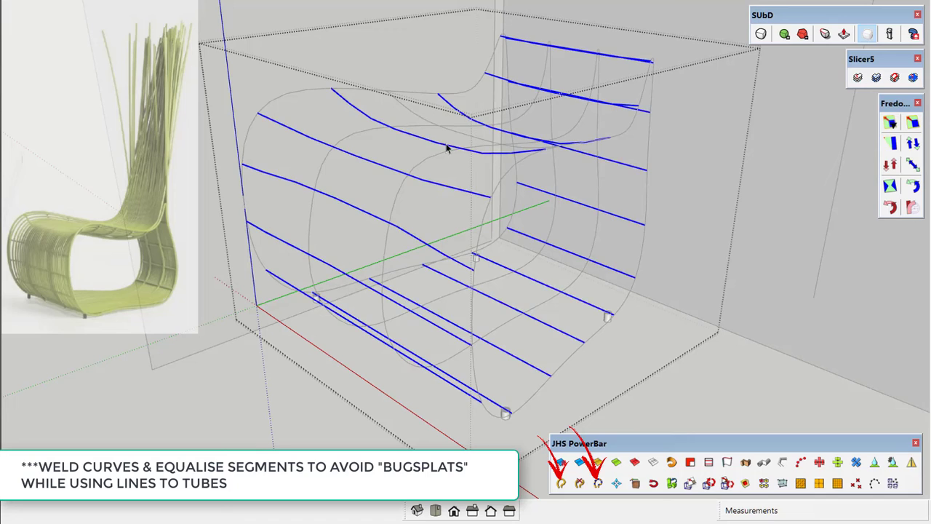
{"action": "left_click", "coordinate": [782, 462]}
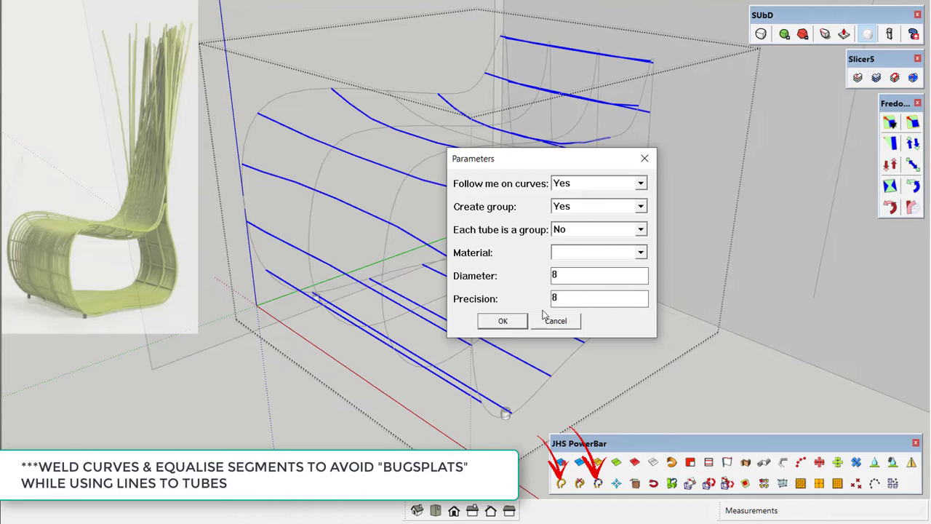
{"action": "left_click", "coordinate": [516, 321]}
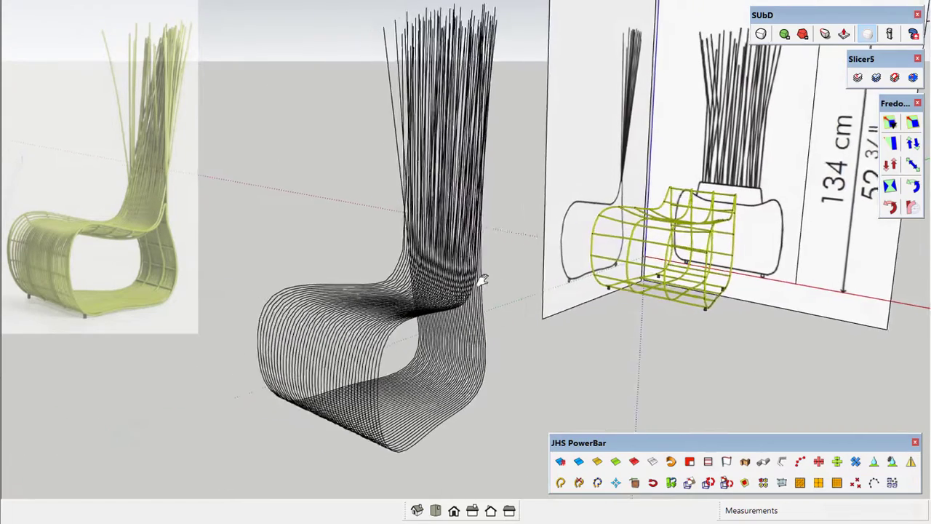
- Convert the strand curves, batch by batch, into tubes with Lines to Tubes
{"action": "middle_click_drag", "start_coordinate": [481, 279], "coordinate": [519, 285], "text": "shift"}
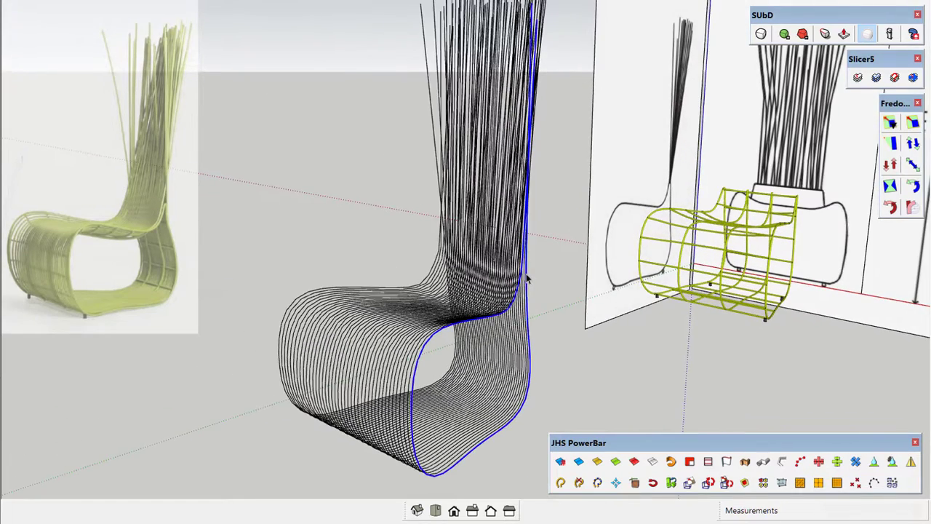
{"action": "left_click", "coordinate": [781, 462]}
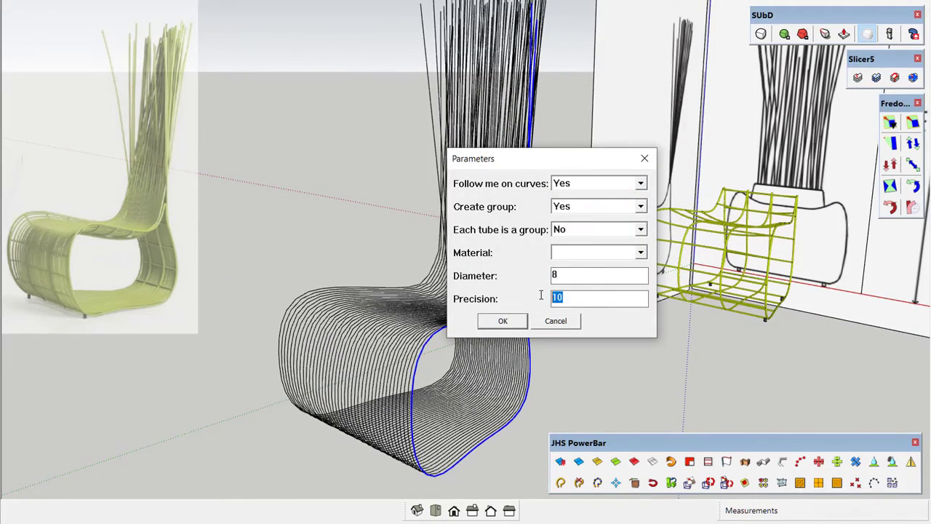
{"action": "key", "text": "Return"}
{"action": "left_click", "coordinate": [836, 482]}
{"action": "key", "text": "Return"}
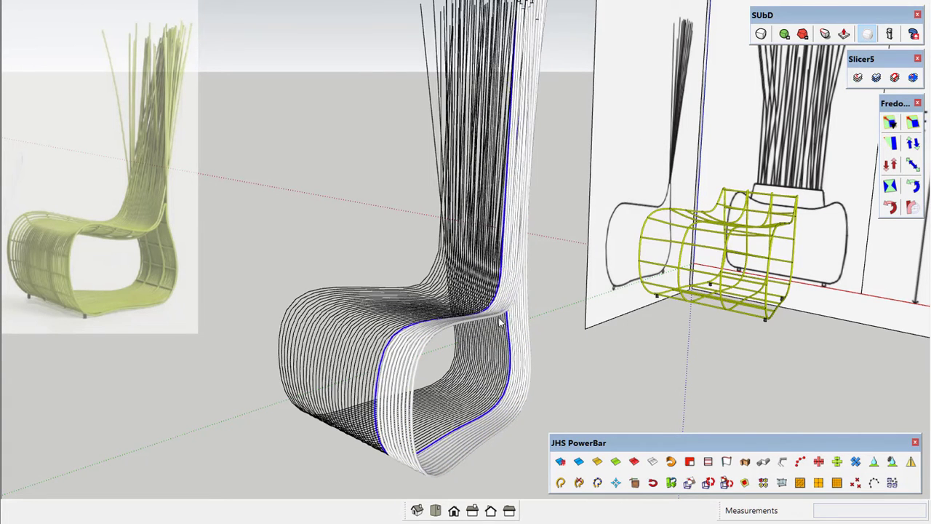
{"action": "left_click", "coordinate": [435, 363]}
{"action": "left_click", "coordinate": [781, 462]}
{"action": "key", "text": "Return"}
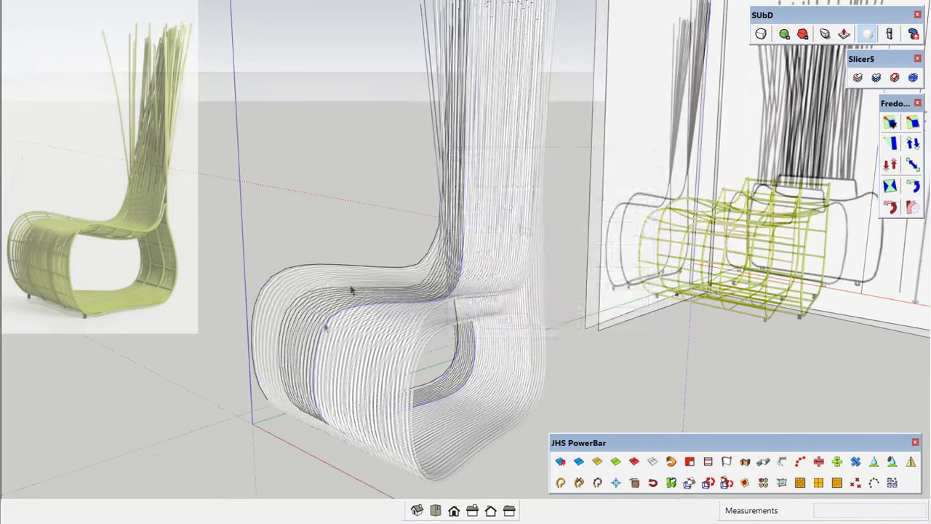
{"action": "middle_click_drag", "start_coordinate": [435, 363], "coordinate": [274, 276]}
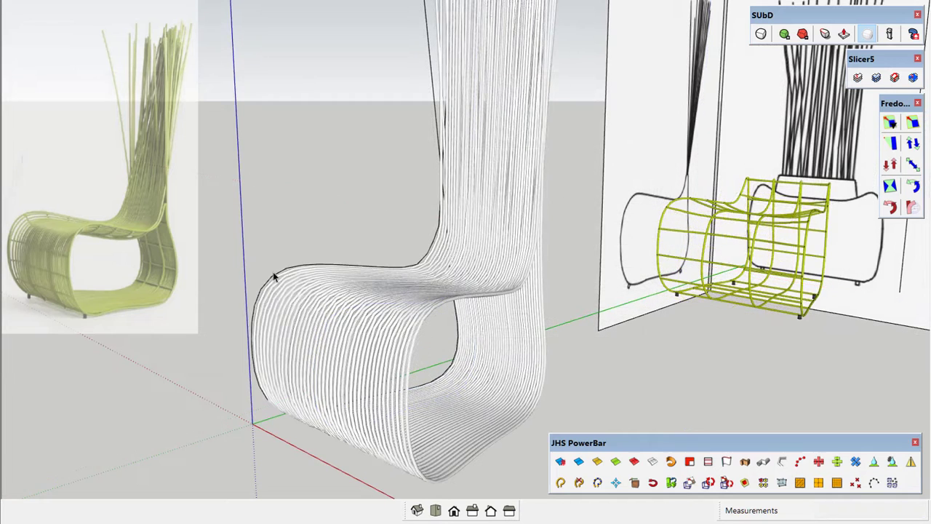
{"action": "left_click", "coordinate": [782, 462]}
{"action": "left_click", "coordinate": [501, 322]}
- Select only the strand tube groups, group them, and move the group onto the yellow frame
{"action": "left_click", "coordinate": [379, 104]}
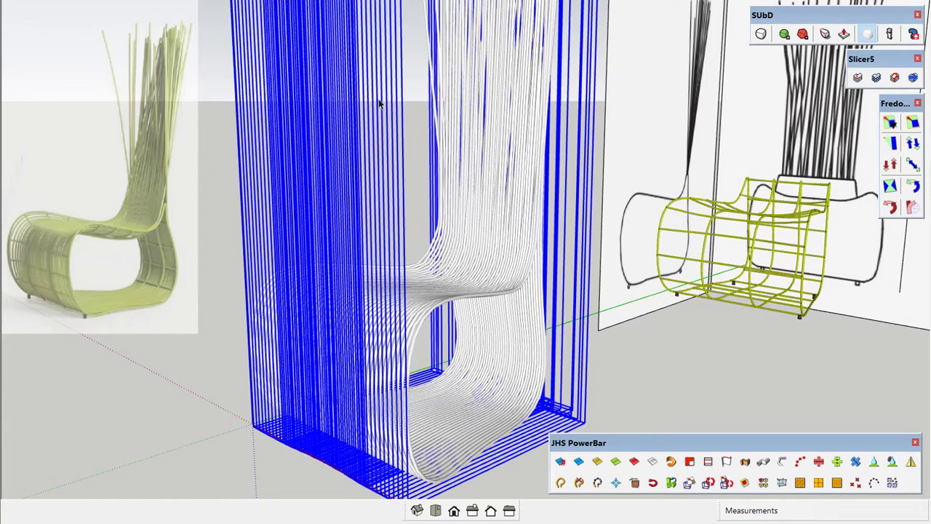
{"action": "right_click", "coordinate": [499, 185]}
{"action": "left_click", "coordinate": [697, 182]}
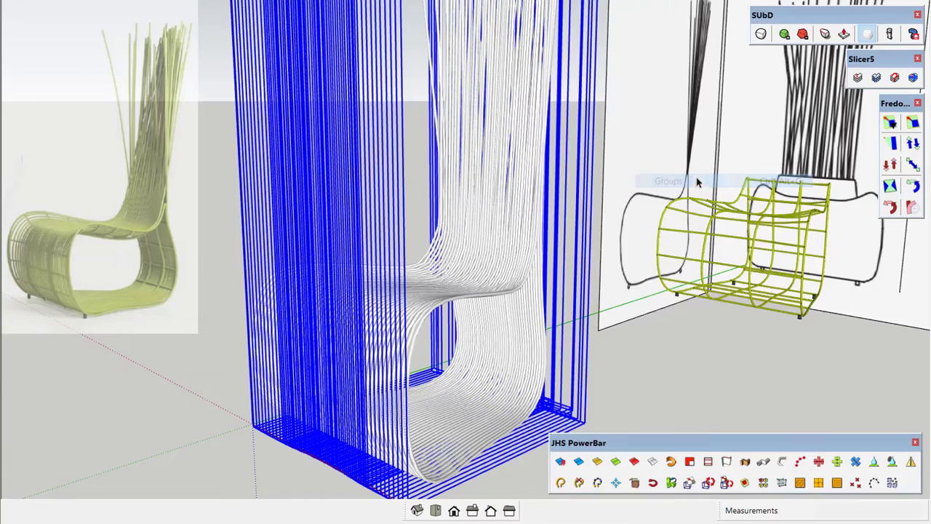
{"action": "left_click", "coordinate": [536, 270]}
{"action": "key", "text": "m"}
{"action": "left_click", "coordinate": [650, 396]}
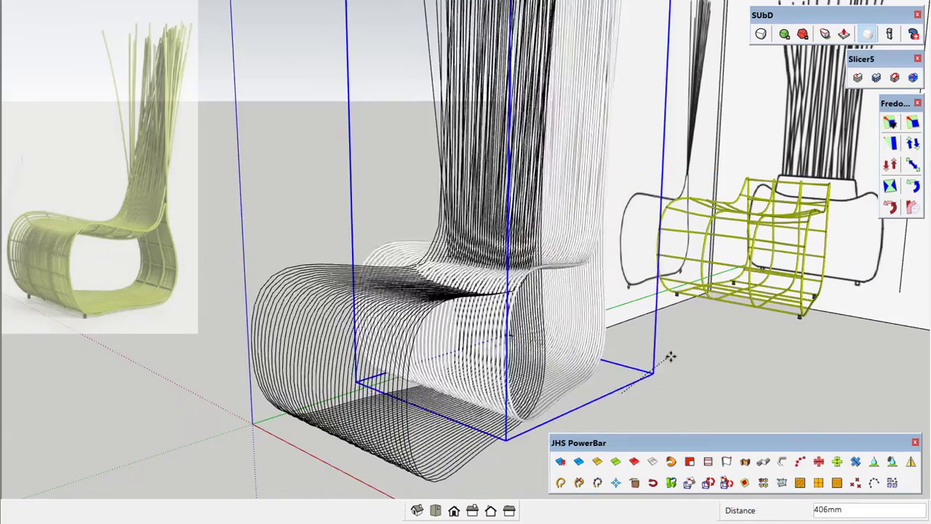
{"action": "key", "text": "Return"}
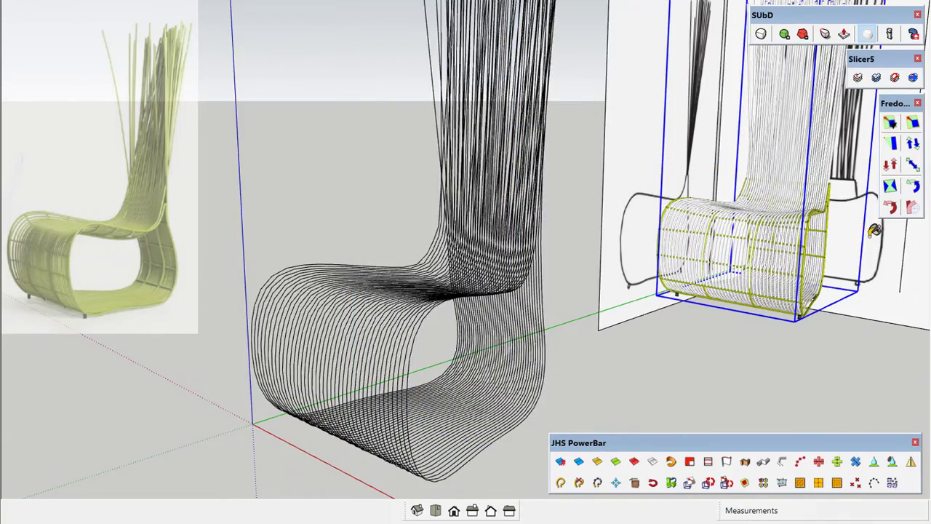
- Close the JHS PowerBar palette and orbit to review the finished chair
{"action": "scroll", "coordinate": [874, 230], "scroll_direction": "up", "scroll_amount": 3}
{"action": "scroll", "coordinate": [604, 255], "scroll_direction": "up", "scroll_amount": 3}
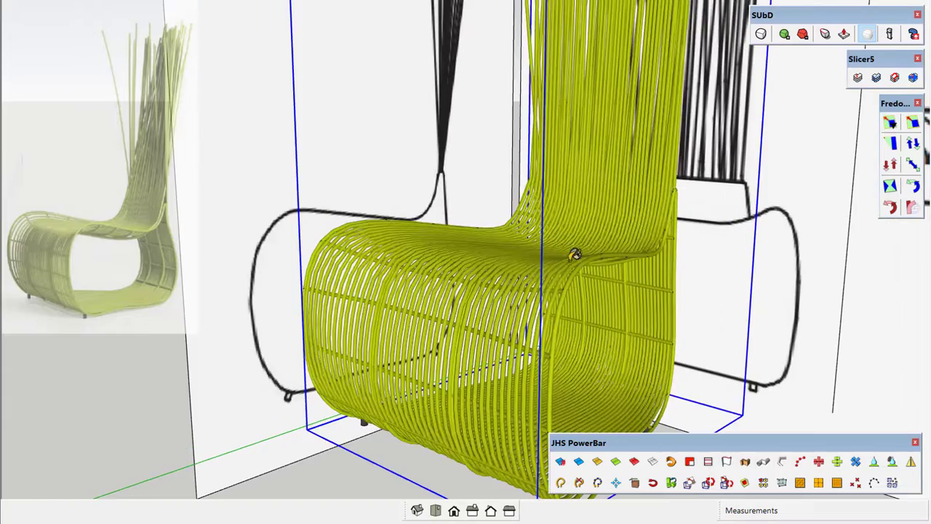
{"action": "mouse_move", "coordinate": [575, 254]}
{"action": "middle_mouse_down"}
{"action": "mouse_move", "coordinate": [588, 266]}
{"action": "mouse_move", "coordinate": [449, 339]}
{"action": "middle_mouse_up"}
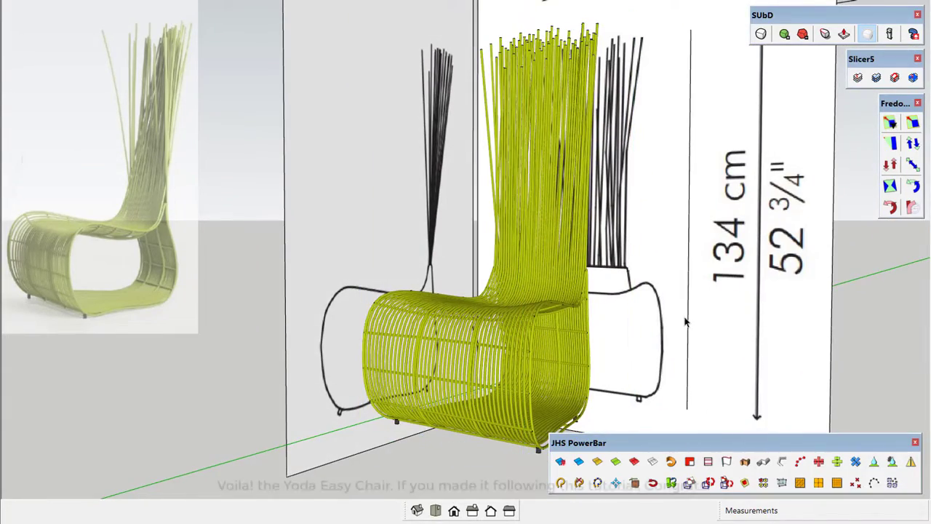
{"action": "left_click", "coordinate": [915, 443]}
{"action": "mouse_move", "coordinate": [498, 313]}
{"action": "middle_mouse_down"}
{"action": "mouse_move", "coordinate": [569, 205]}
{"action": "mouse_move", "coordinate": [291, 298]}
{"action": "mouse_move", "coordinate": [482, 277]}
{"action": "mouse_move", "coordinate": [553, 293]}
{"action": "mouse_move", "coordinate": [547, 308]}
{"action": "middle_mouse_up"}
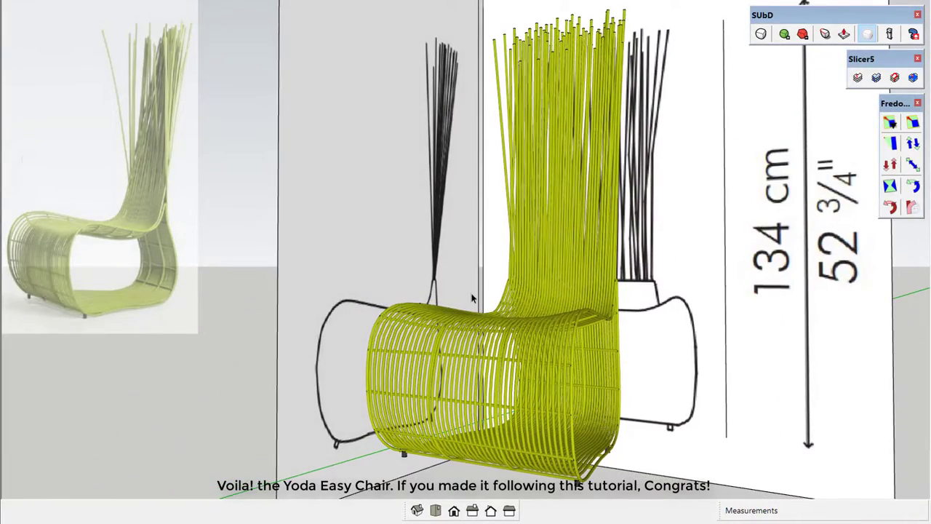